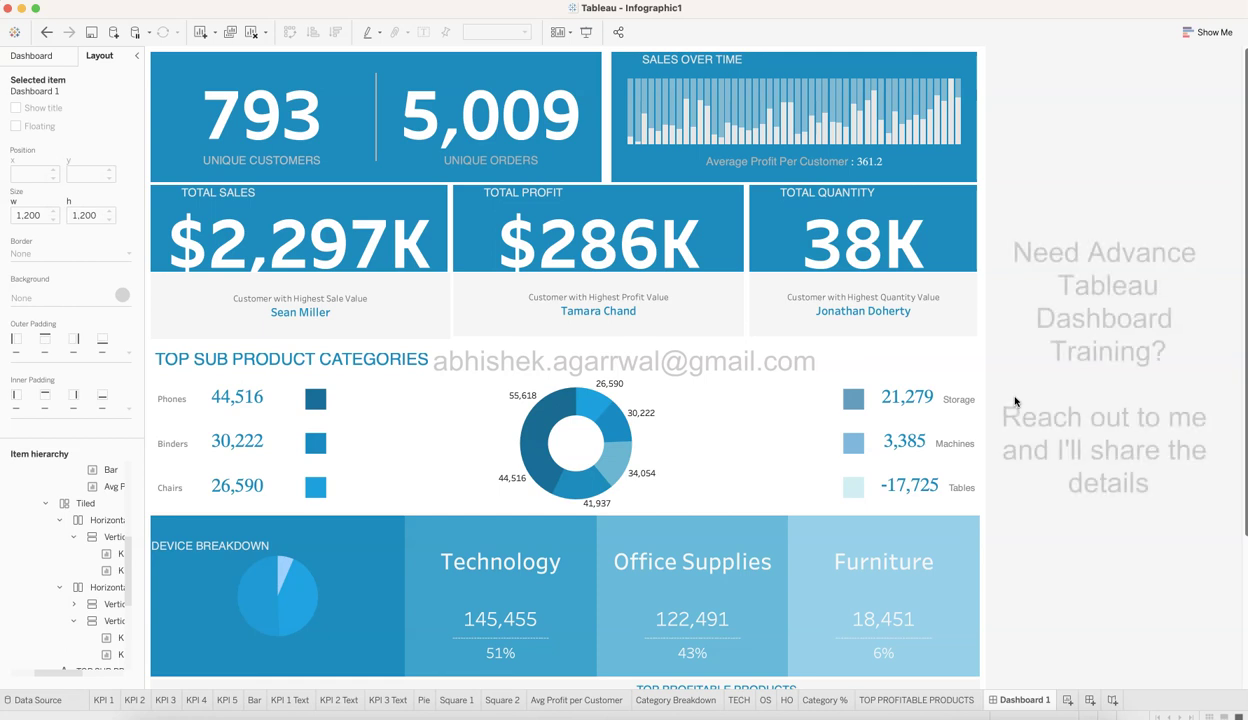
Review the full infographic on Dashboard 1 and switch to Safari to check the web address of the Dribbble reference design
scroll(1015, 401, "down", 5)
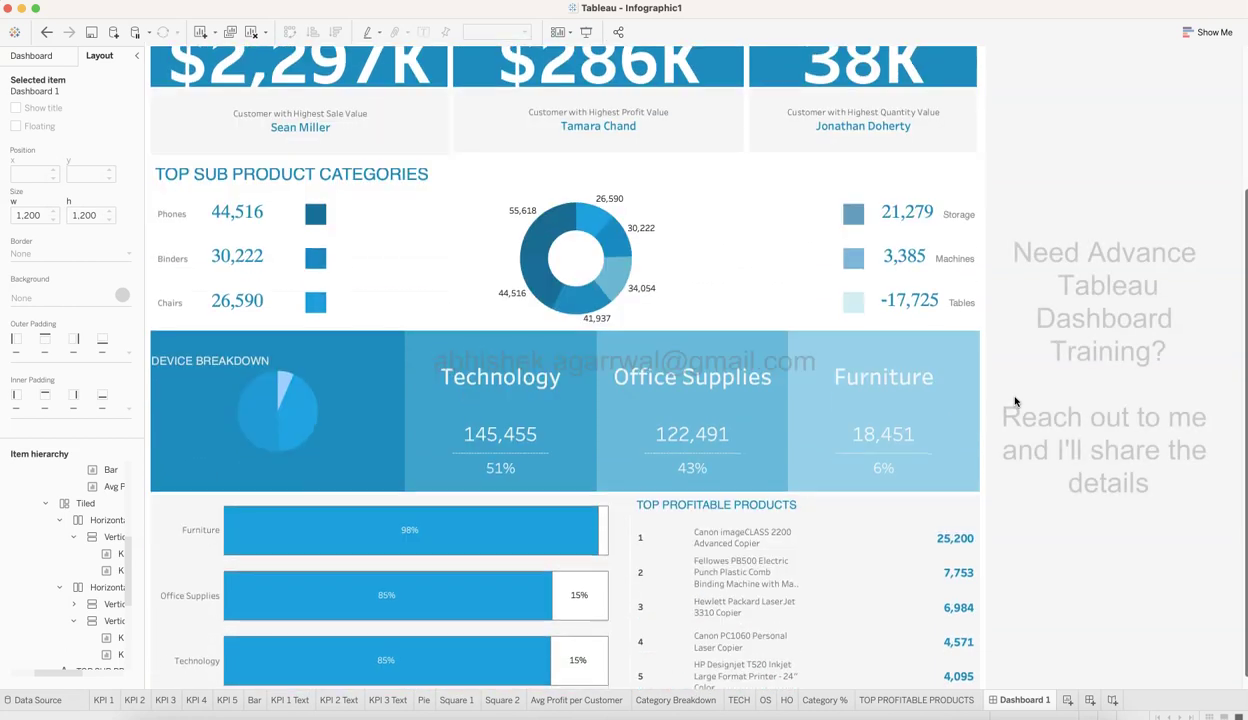
scroll(1015, 401, "up", 5)
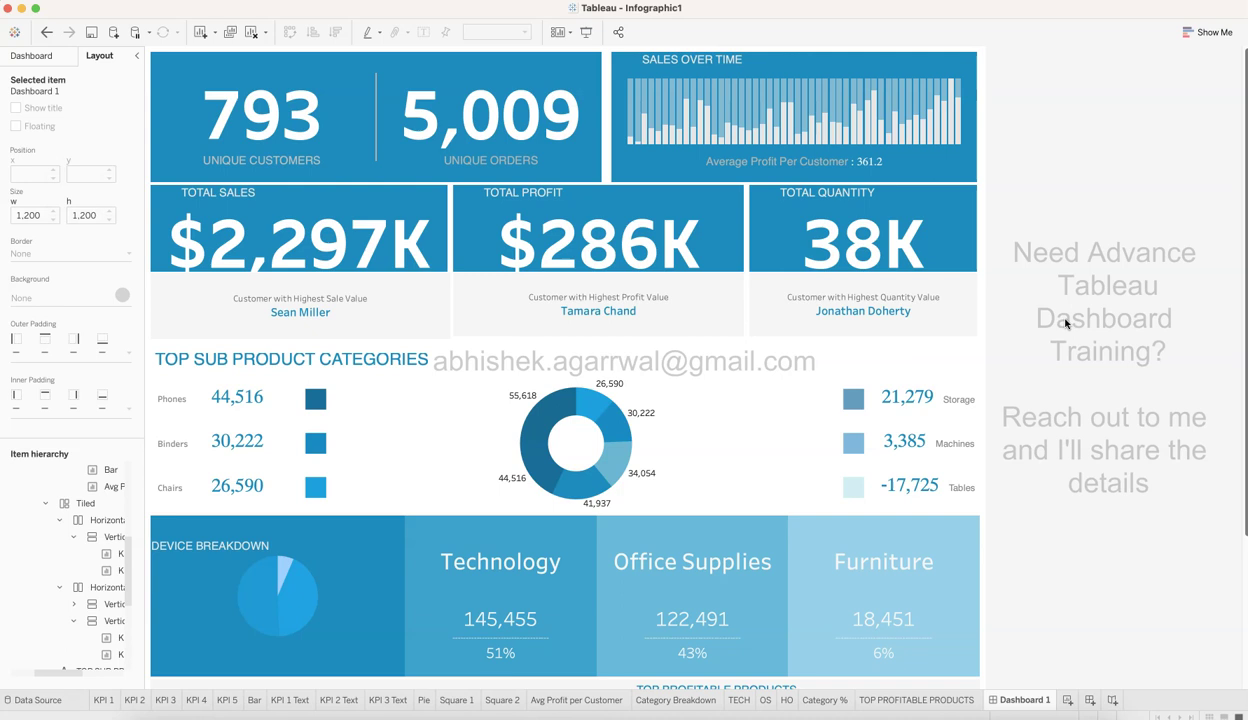
key("super+Tab")
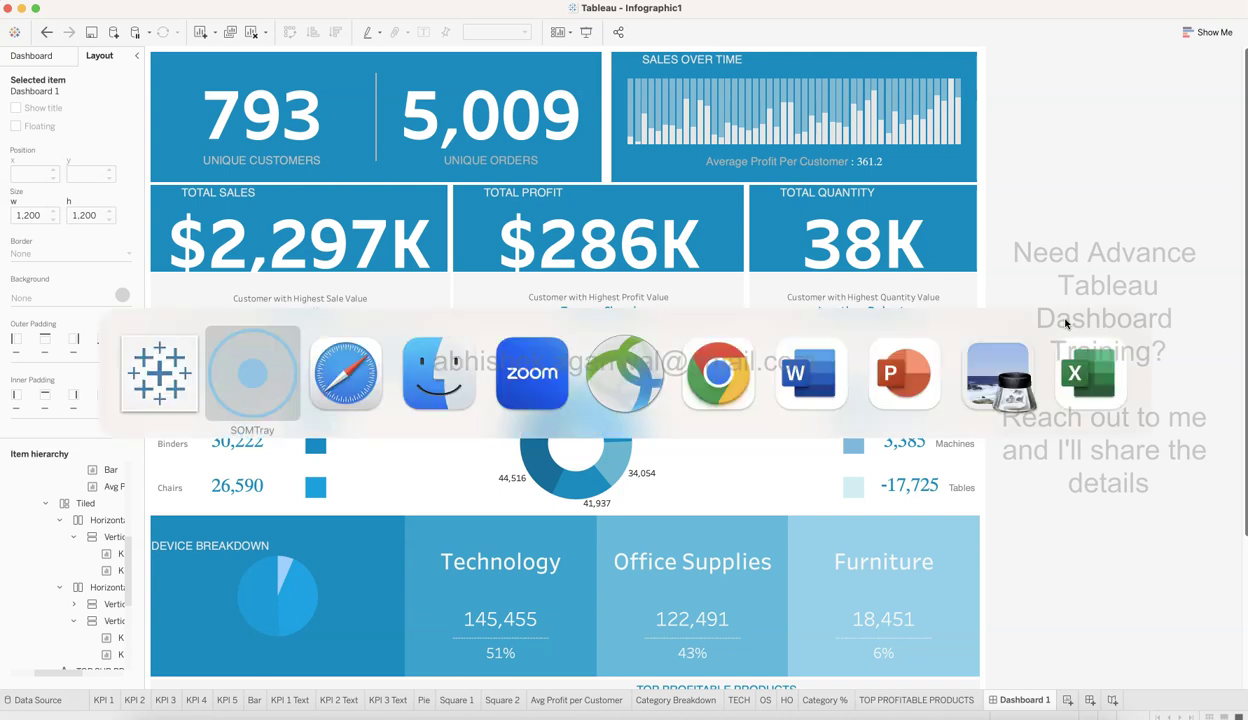
key("super+Tab")
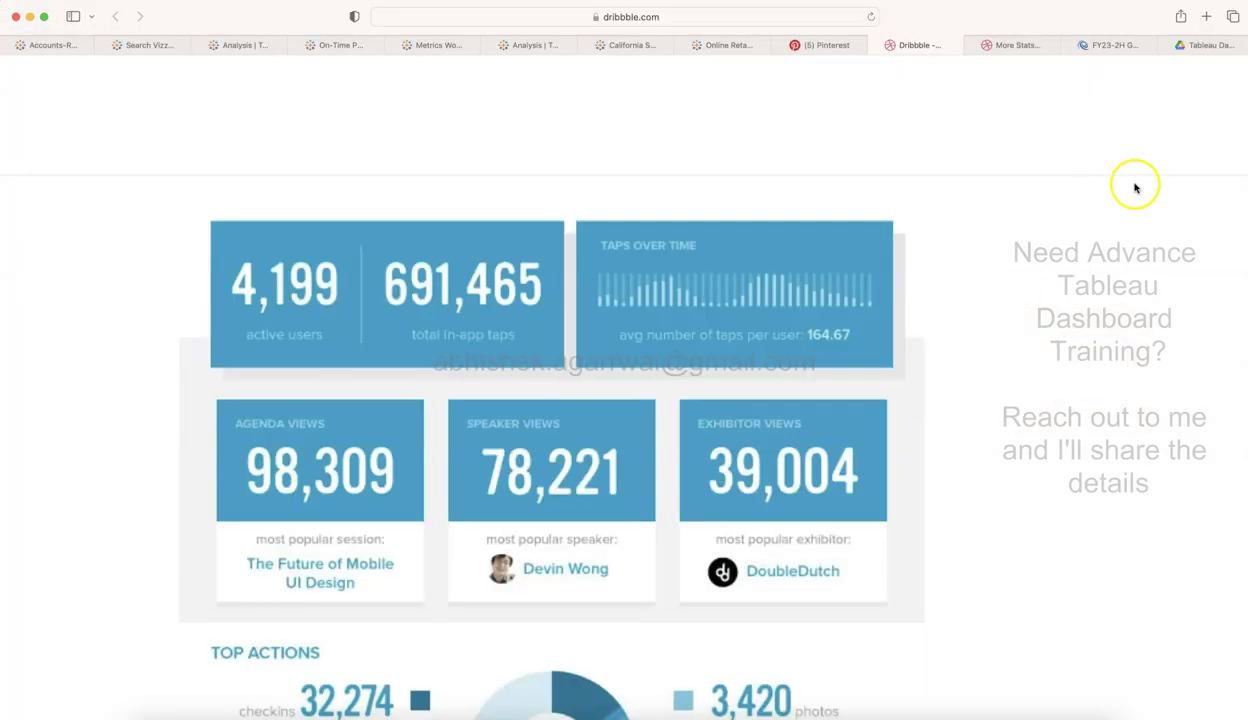
left_click(668, 17)
left_click(644, 18)
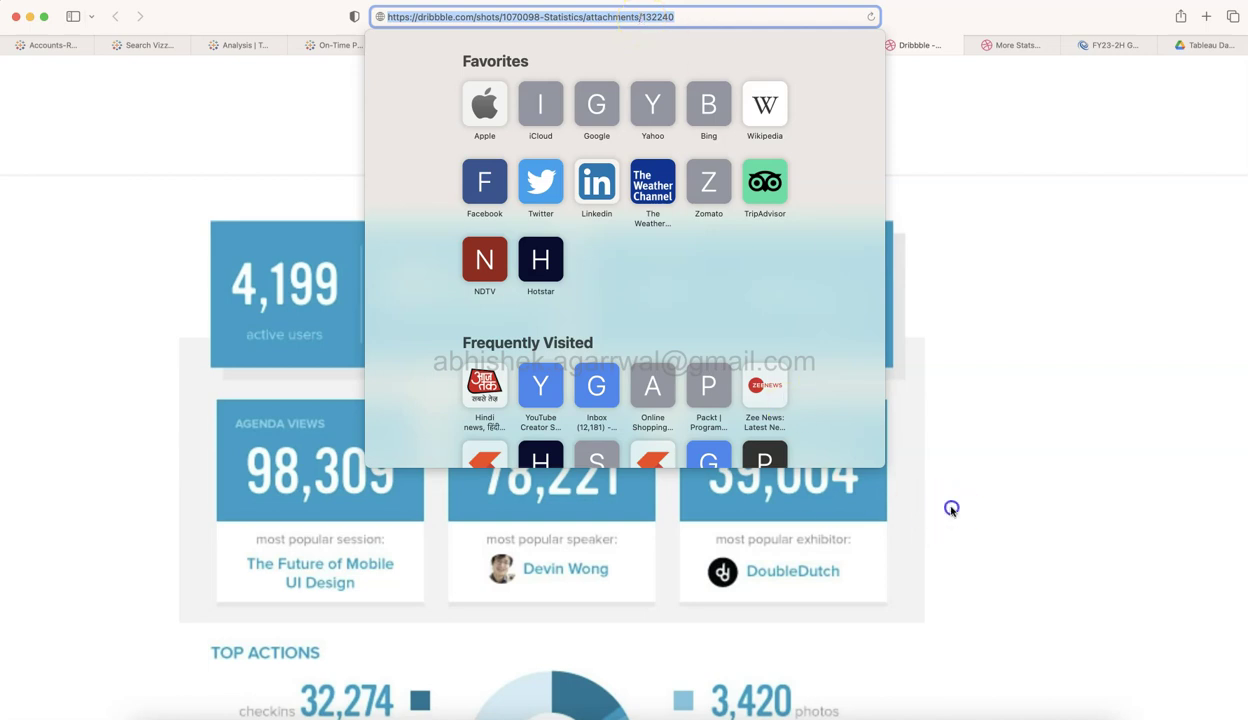
left_click(811, 418)
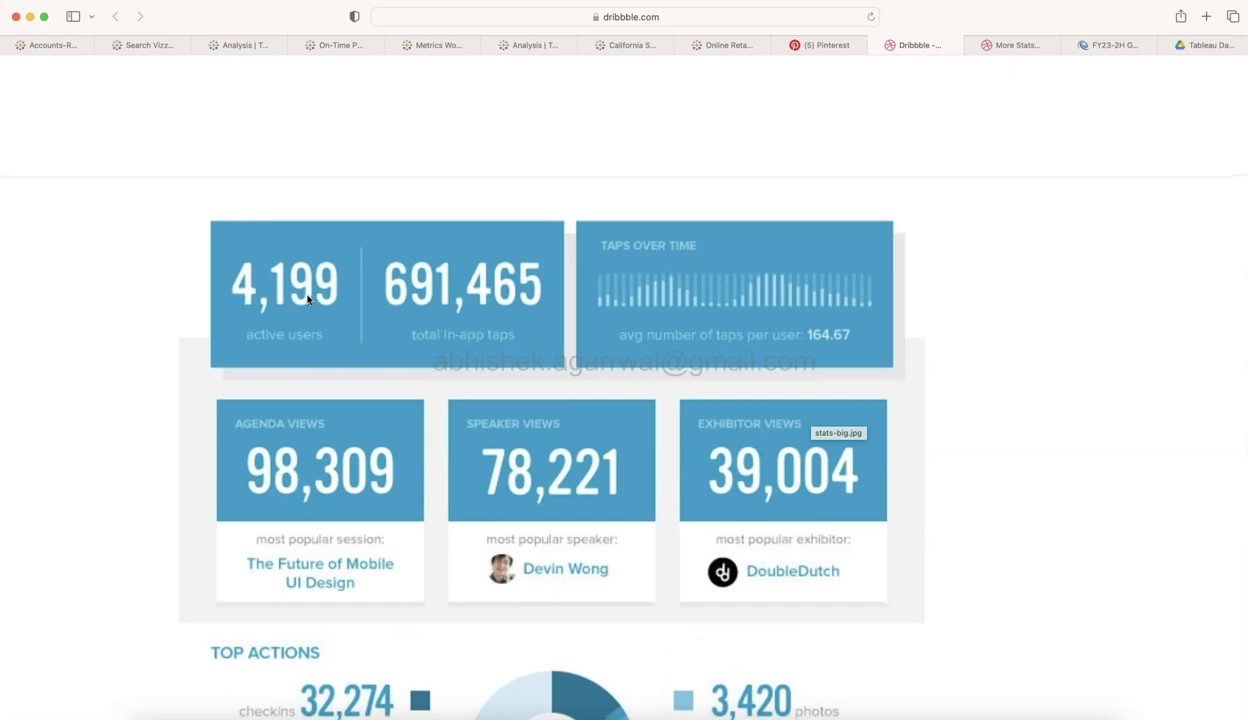
Switch between Tableau and Safari and examine the Dribbble infographic from its user statistics down to the Top Devices list
key("super+Tab")
left_click(384, 393)
left_click(316, 201)
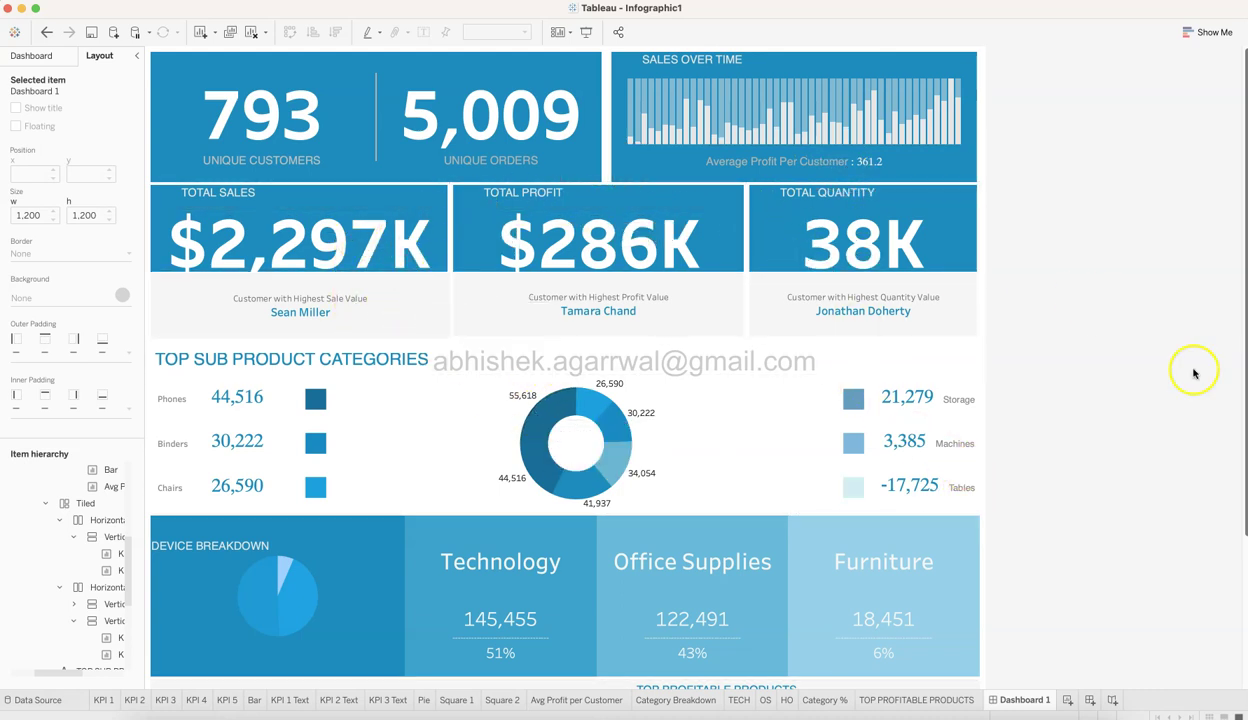
key("super+Tab")
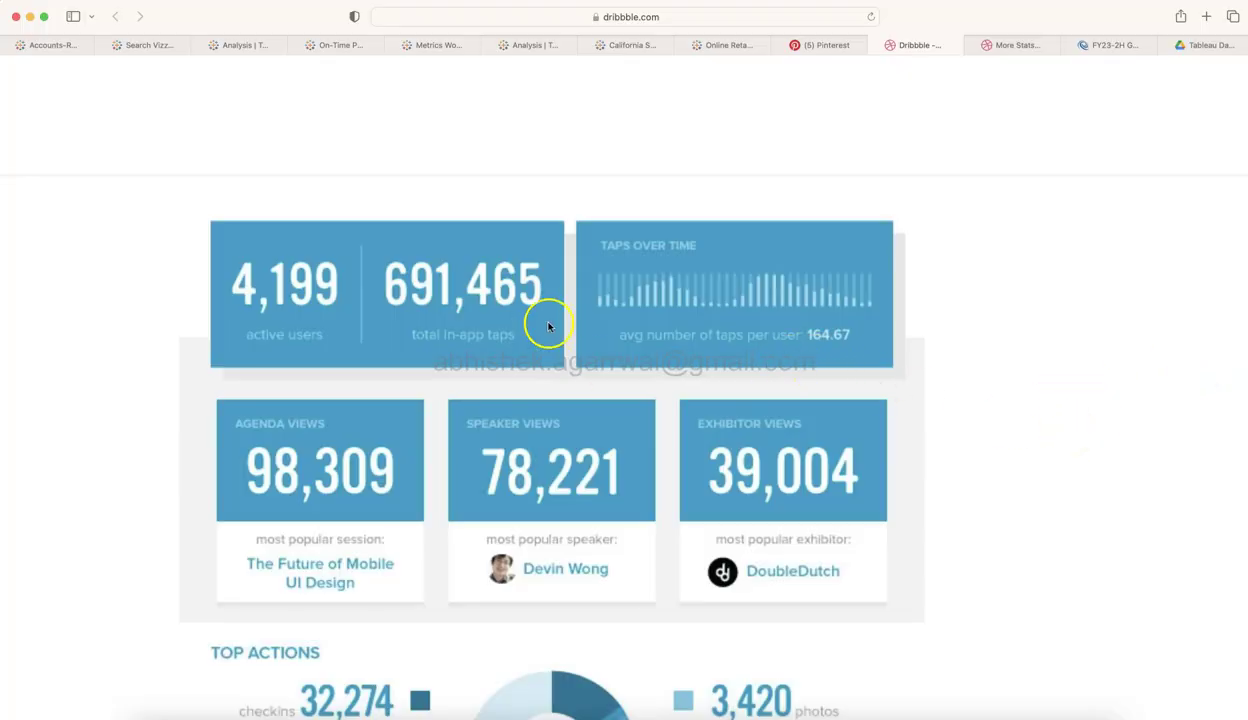
scroll(573, 415, "down", 10)
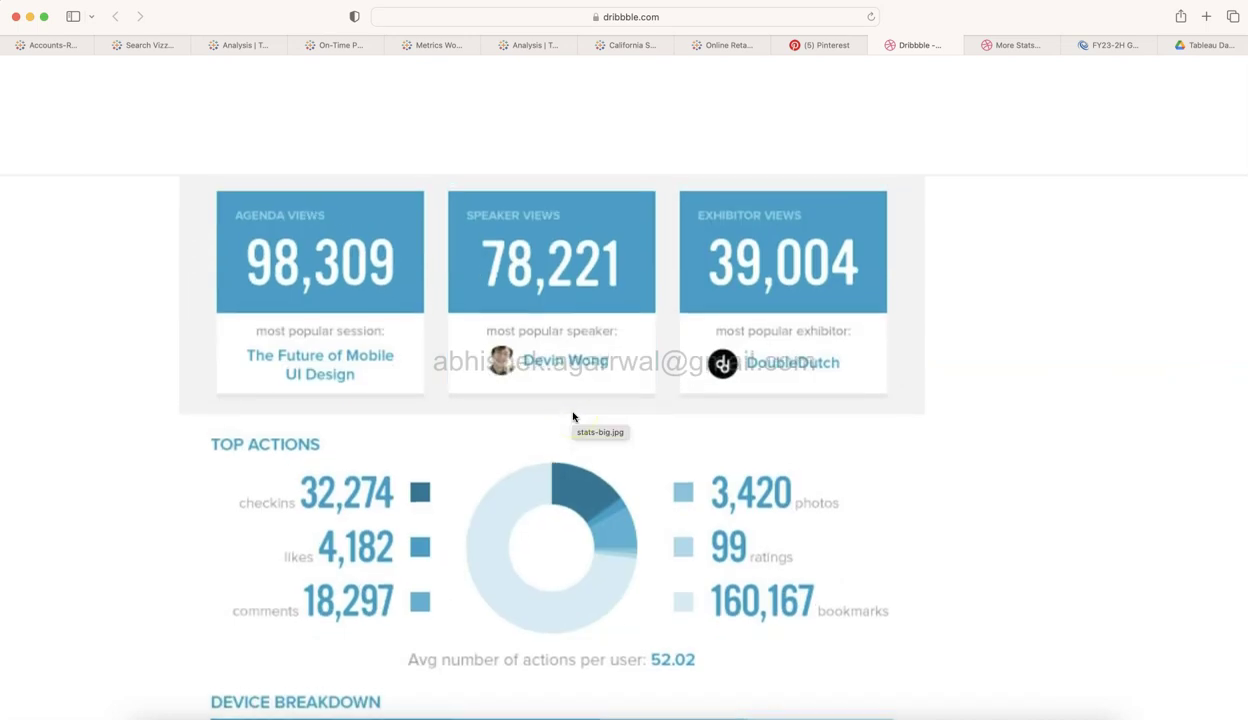
scroll(573, 415, "up", 5)
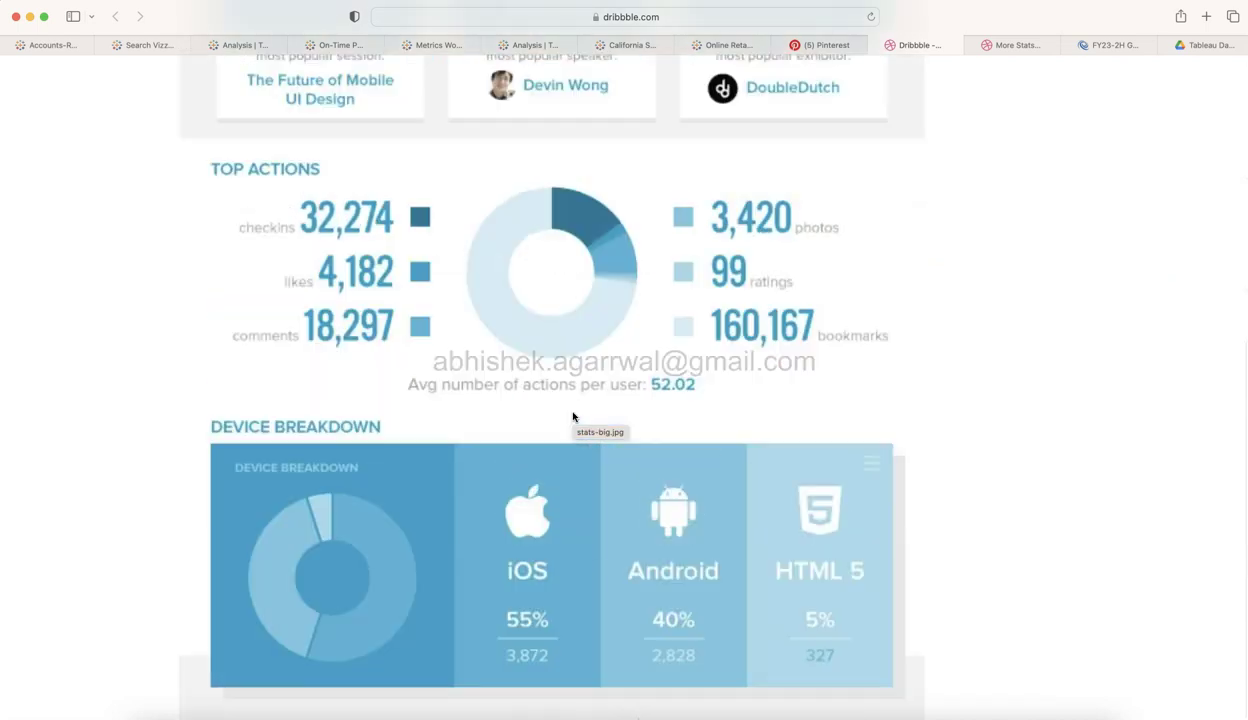
scroll(573, 415, "down", 4)
scroll(573, 415, "up", 4)
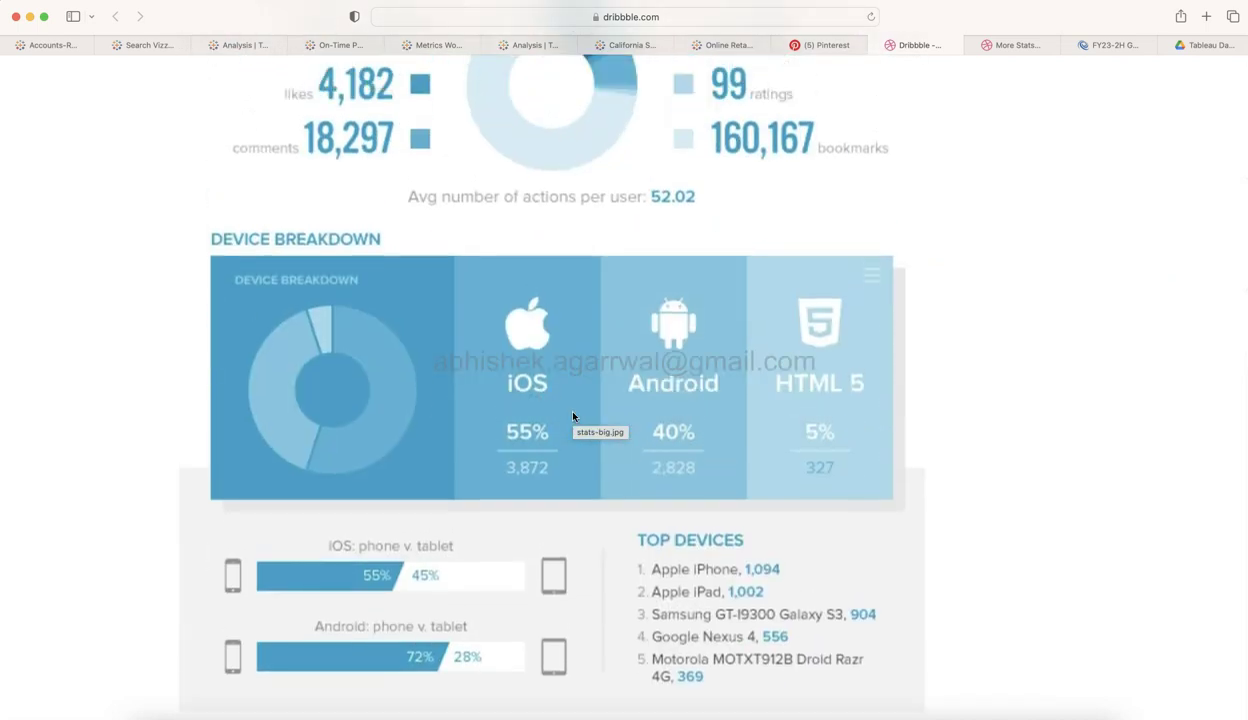
scroll(573, 415, "up", 8)
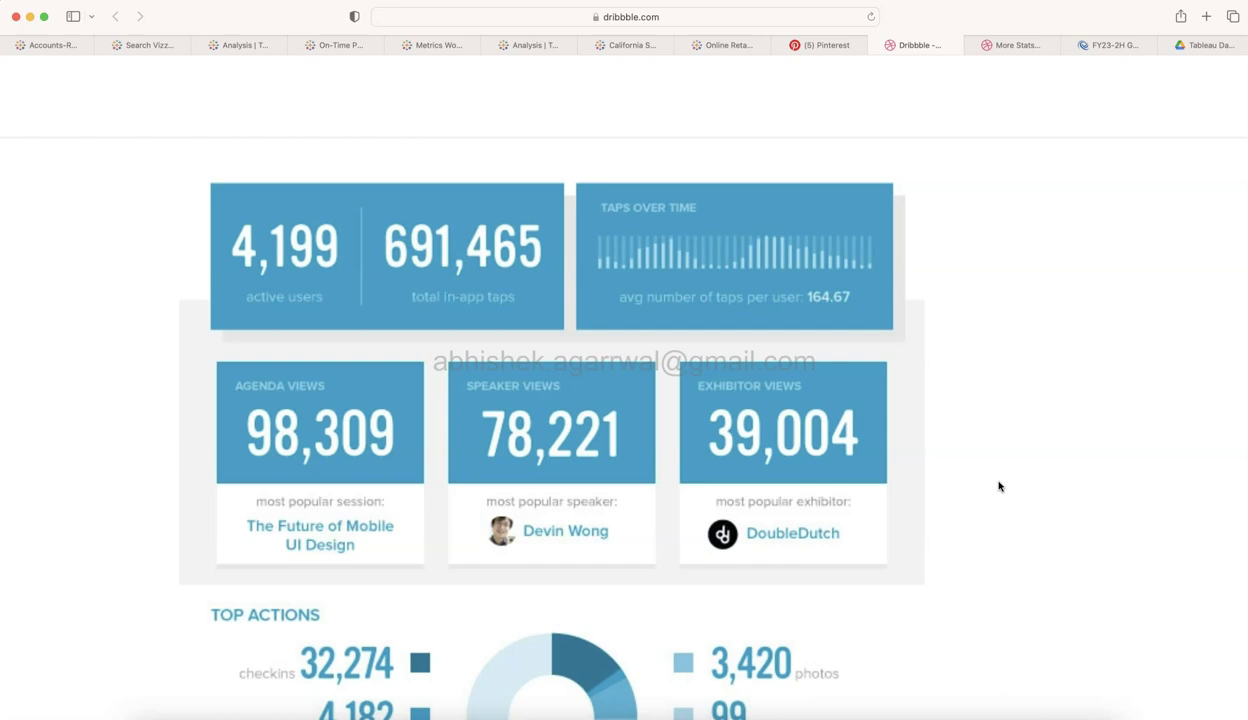
scroll(998, 486, "down", 2)
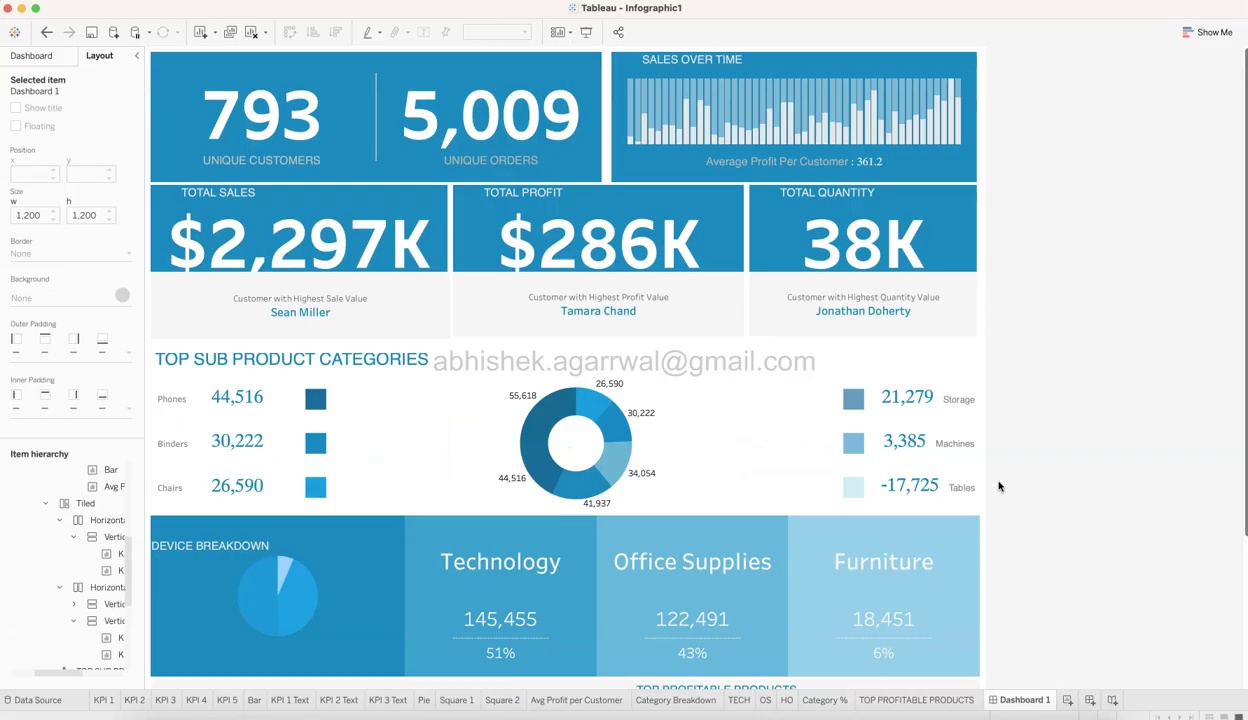
Compare the lower sections and KPI cards of the Tableau dashboard with the Dribbble reference
scroll(688, 455, "down", 5)
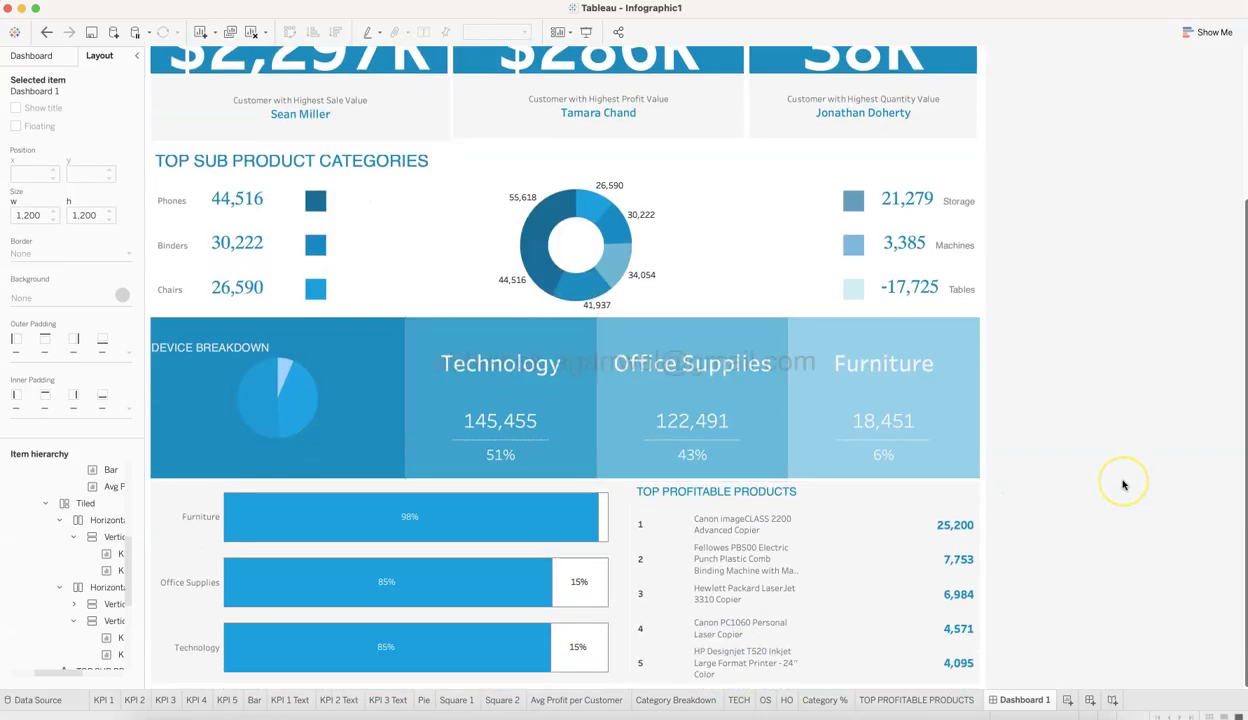
scroll(1123, 485, "up", 5)
left_click_drag(702, 348, 703, 344)
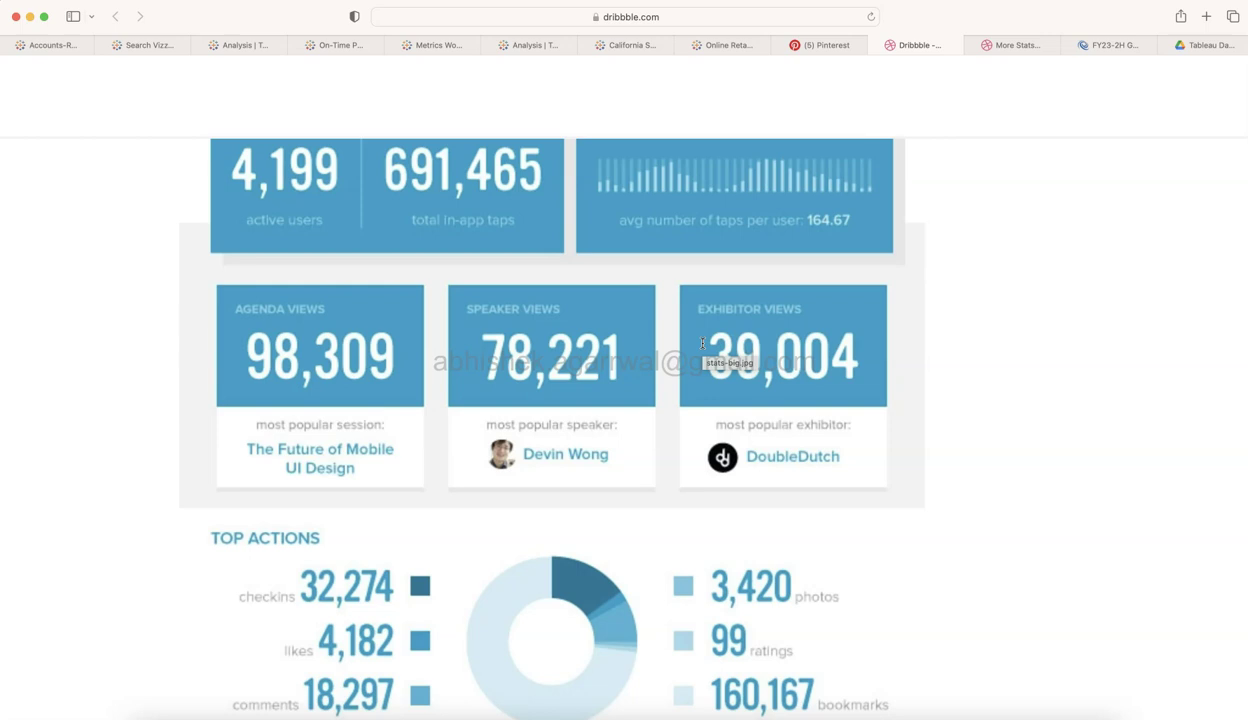
scroll(702, 344, "up", 2)
left_click_drag(663, 245, 521, 262)
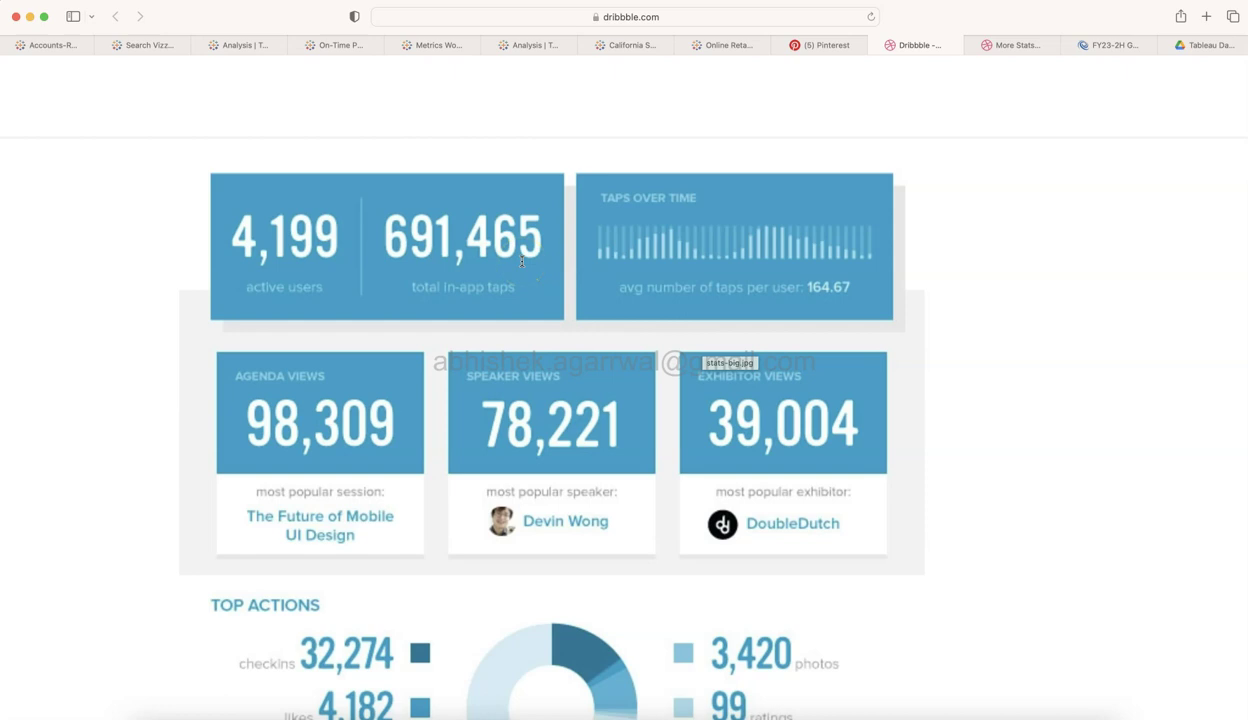
left_click_drag(1000, 408, 1013, 463)
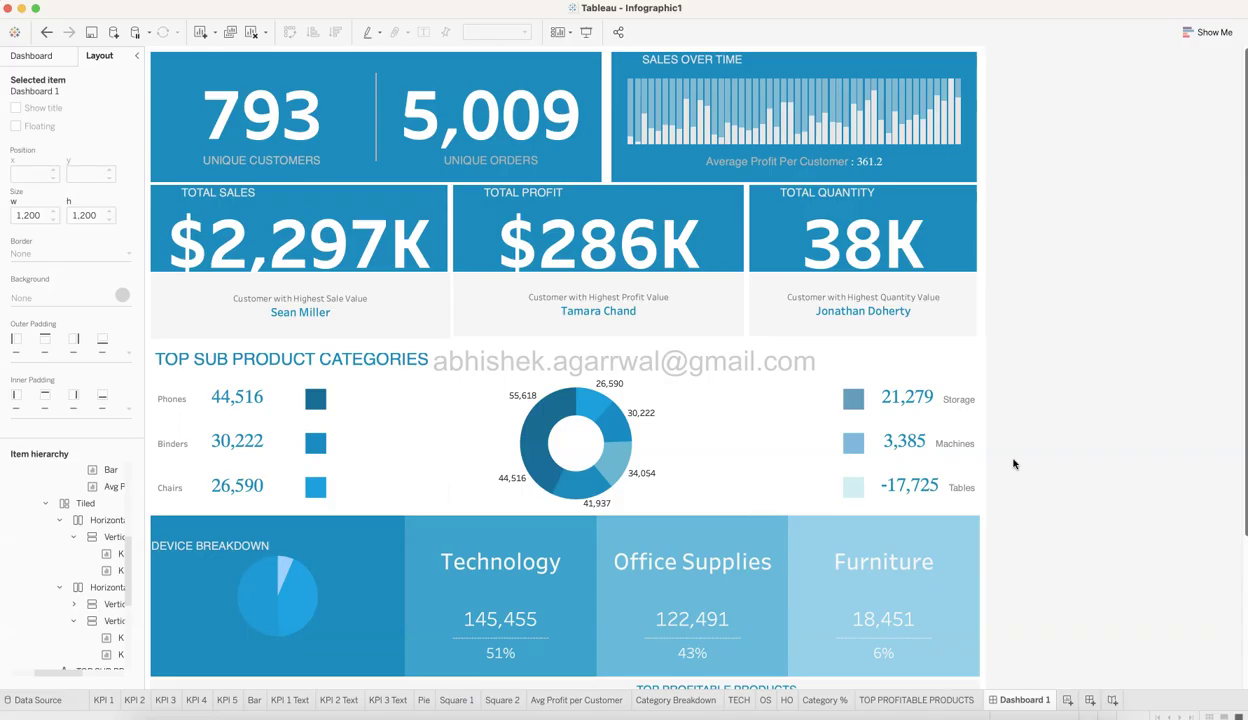
left_click(933, 354)
left_click(1158, 465)
left_click(1128, 315)
Switch to Safari and open the Google Drive page whose title starts with "Tableau Da"
key("super+Tab")
key("super+Tab")
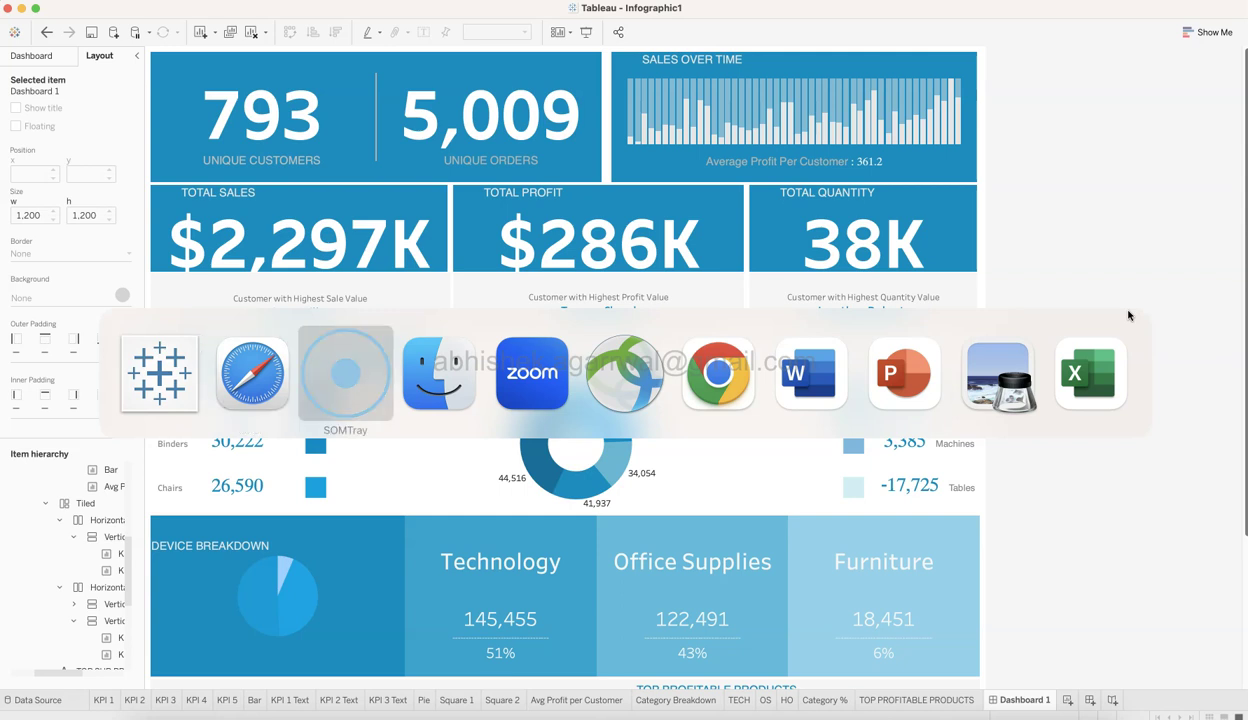
key("super+shift+Tab")
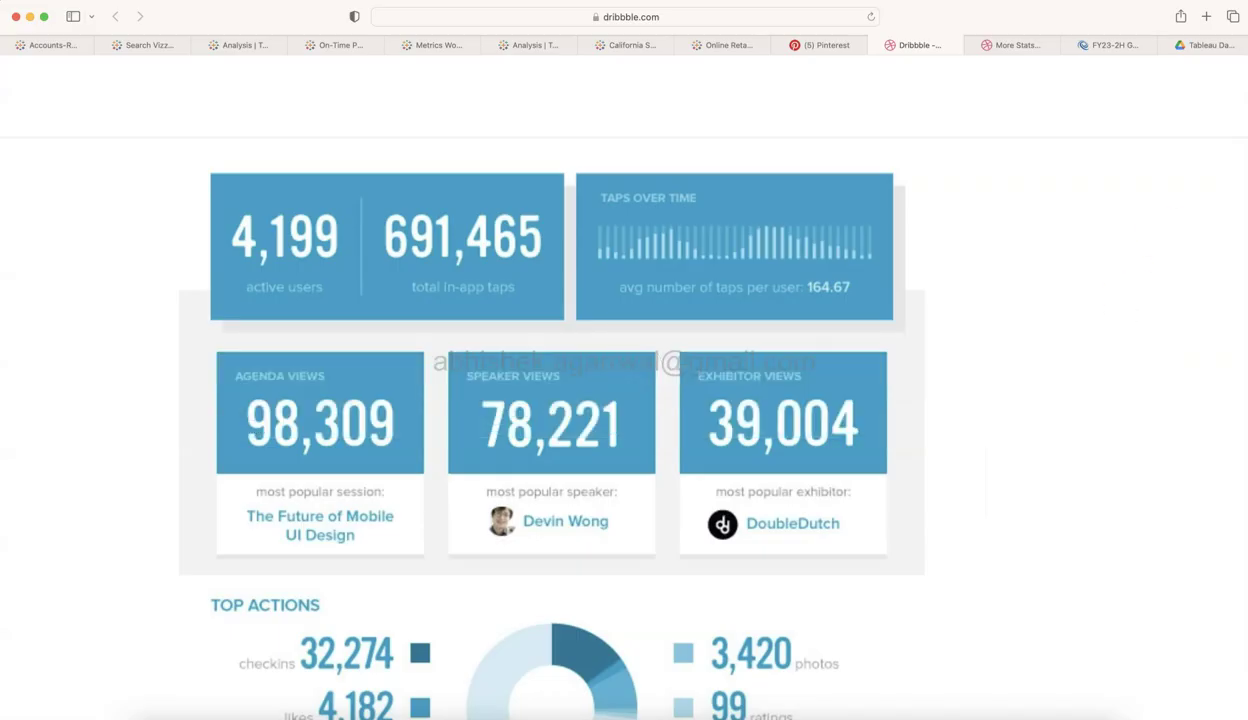
left_click(1205, 45)
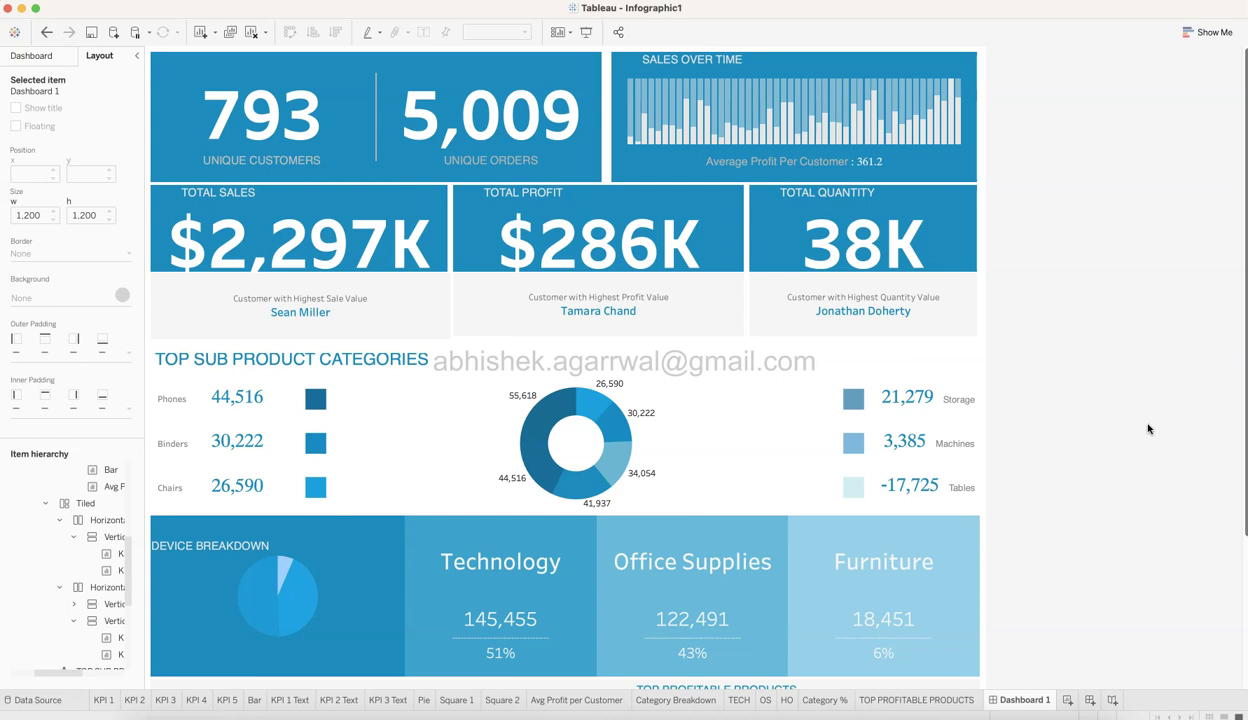
left_click(1158, 358)
left_click(858, 337)
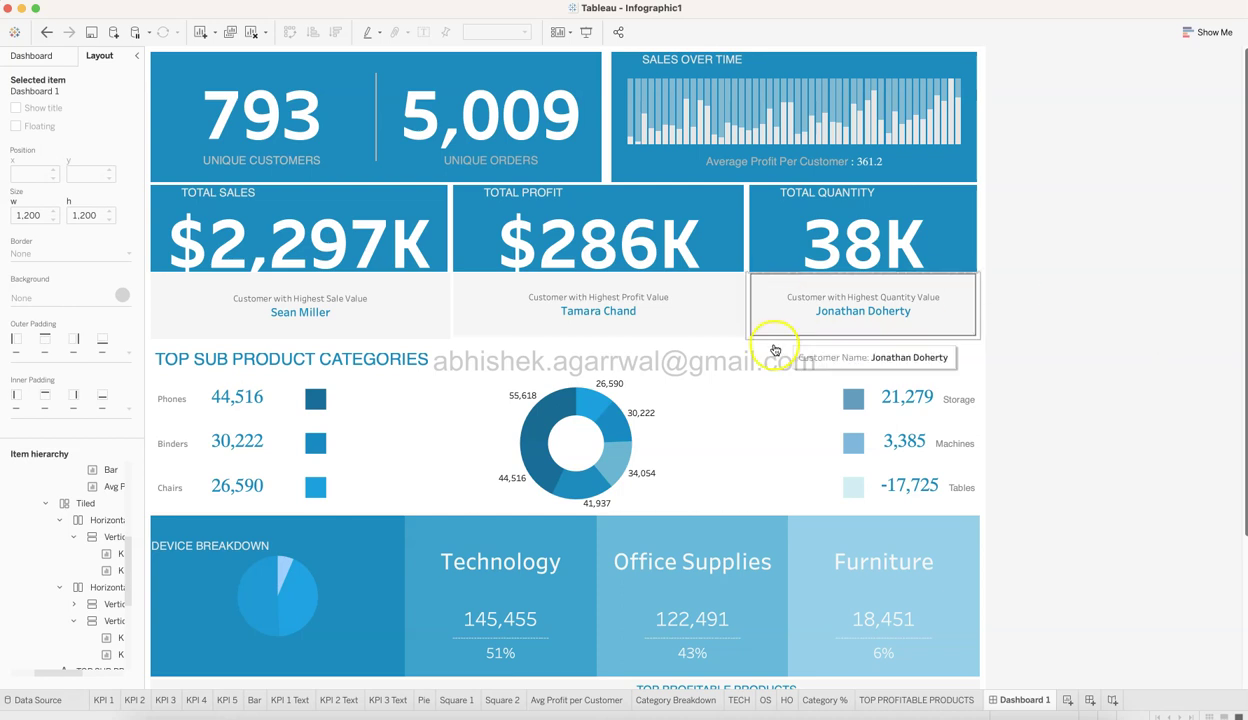
left_click(1048, 364)
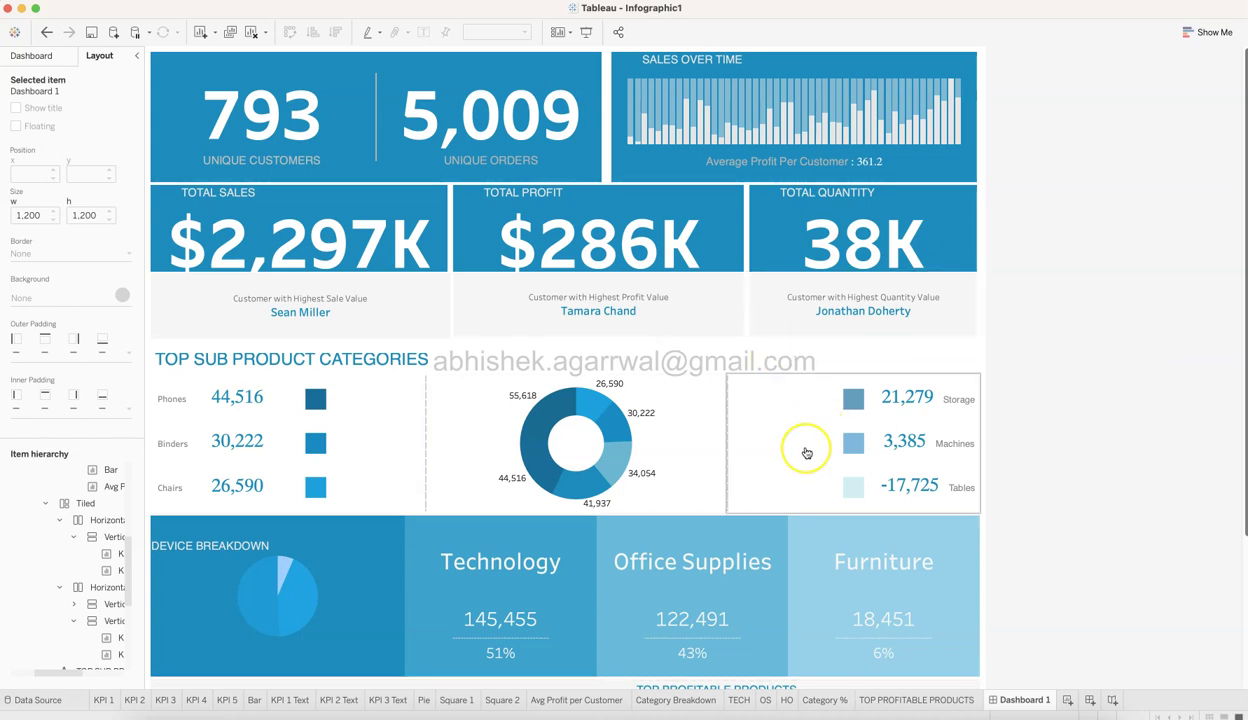
Switch to Safari, reopen the Dribbble reference infographic and look through its Device Breakdown and Top Devices sections
key("super+Tab")
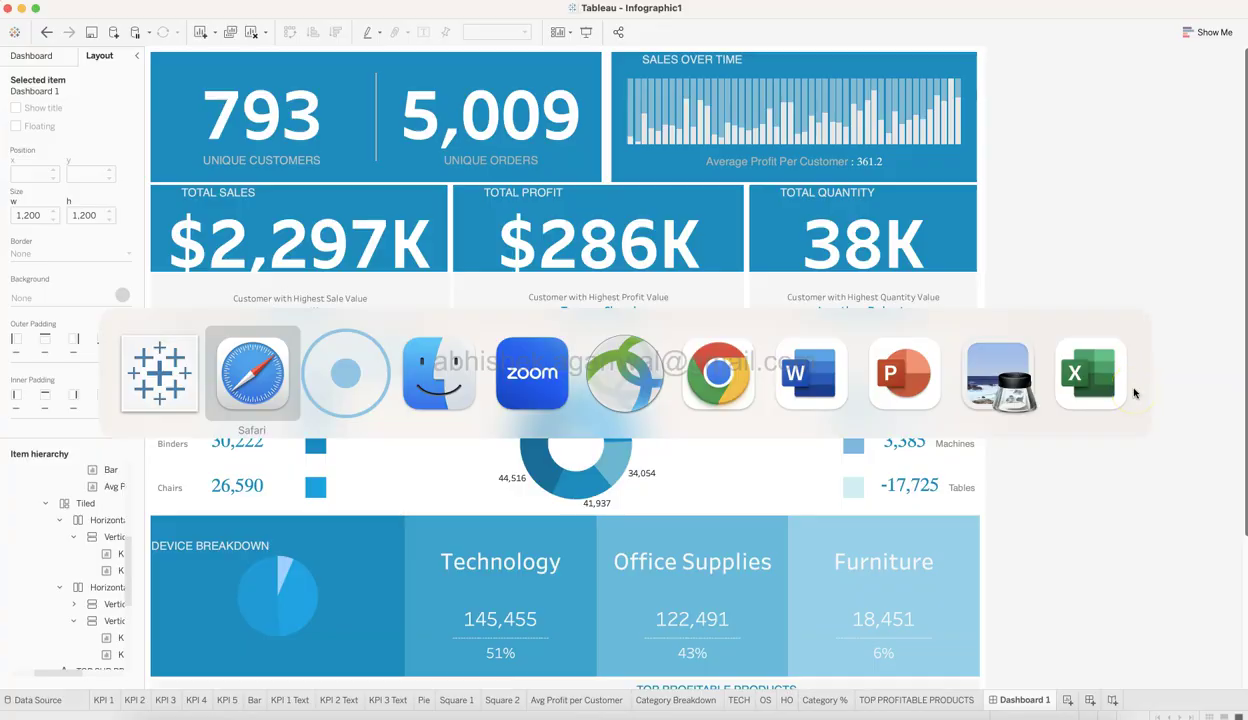
left_click(910, 45)
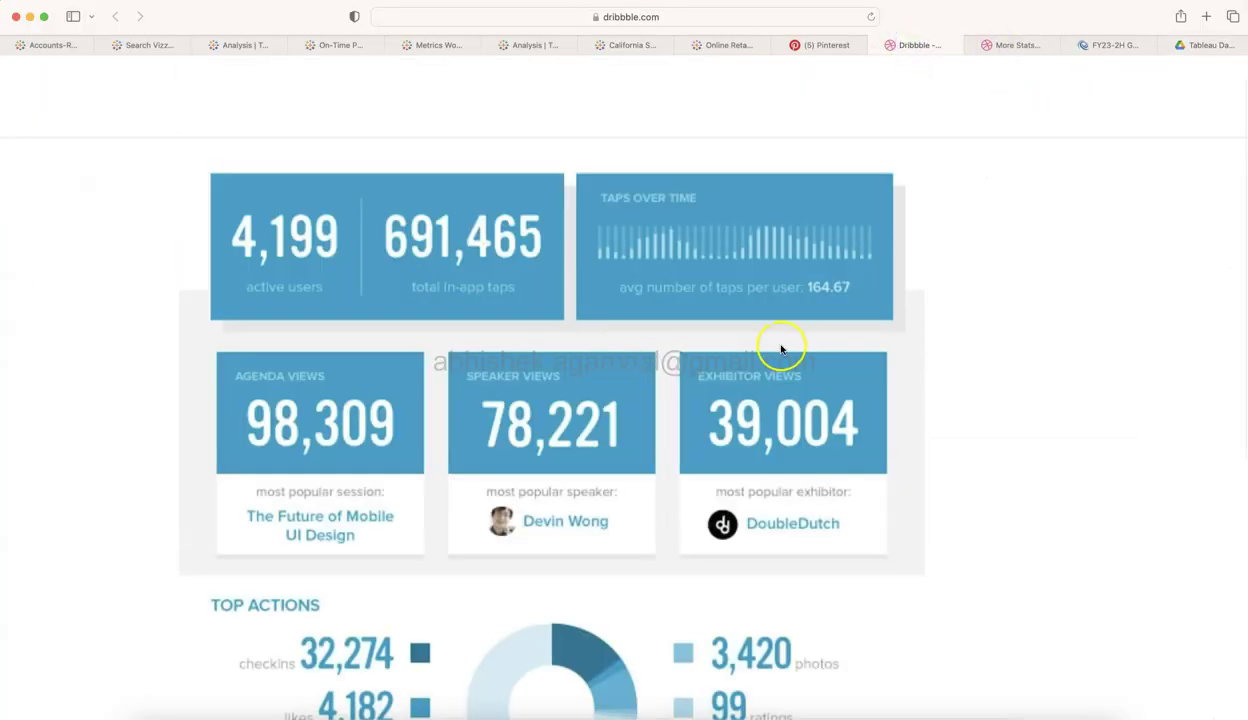
scroll(800, 512, "down", 10)
scroll(797, 514, "down", 2)
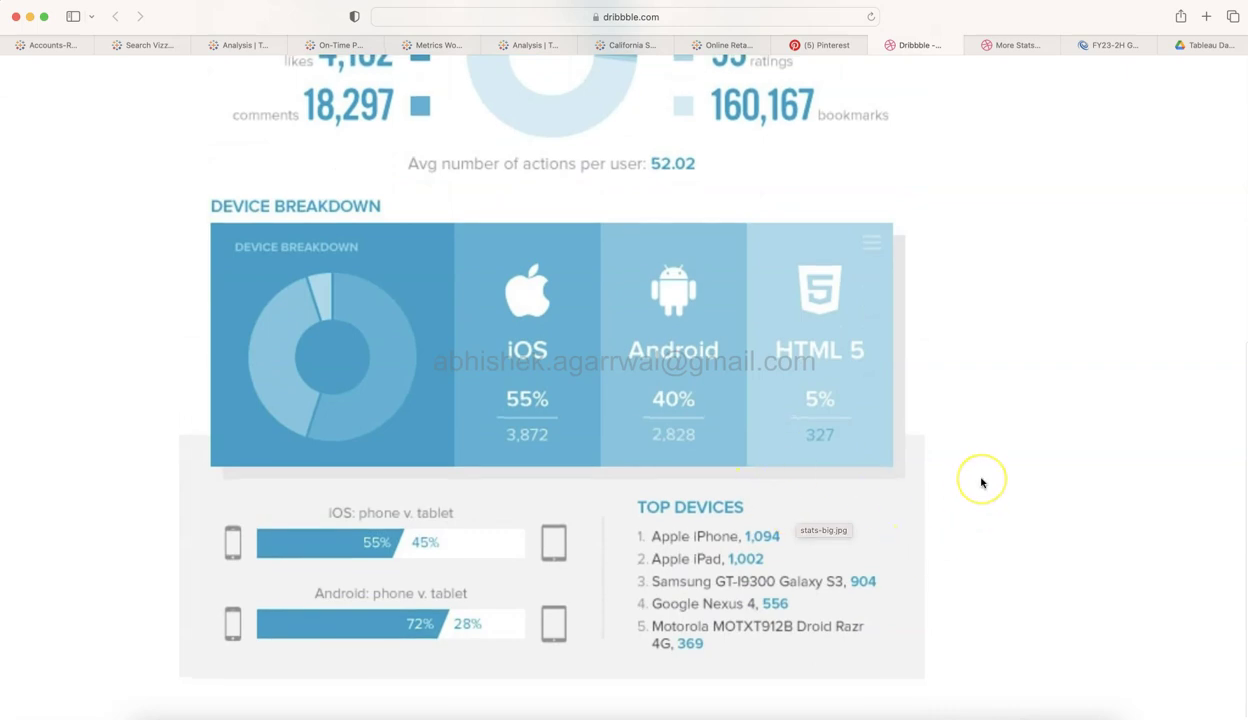
scroll(981, 483, "up", 12)
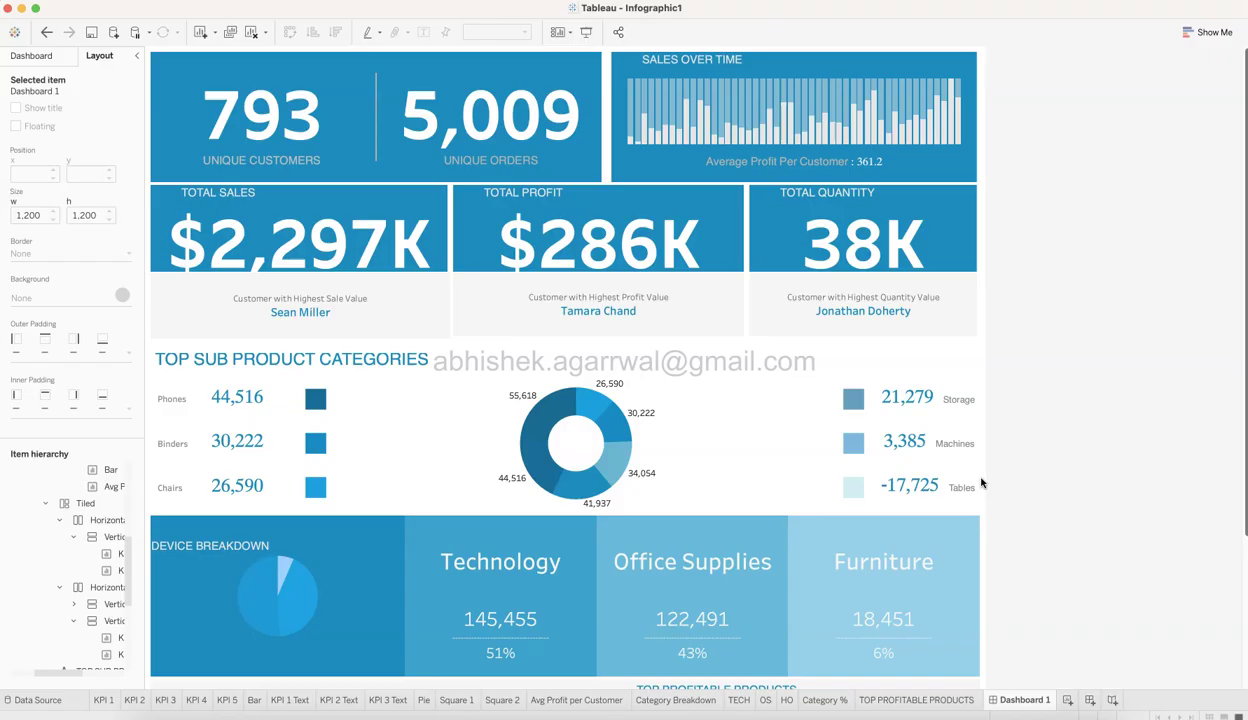
Switch to Tableau and examine the dashboard's sub-category donut chart, device breakdown, category percentage bars and top profitable products
key("super+Tab")
left_click(1090, 489)
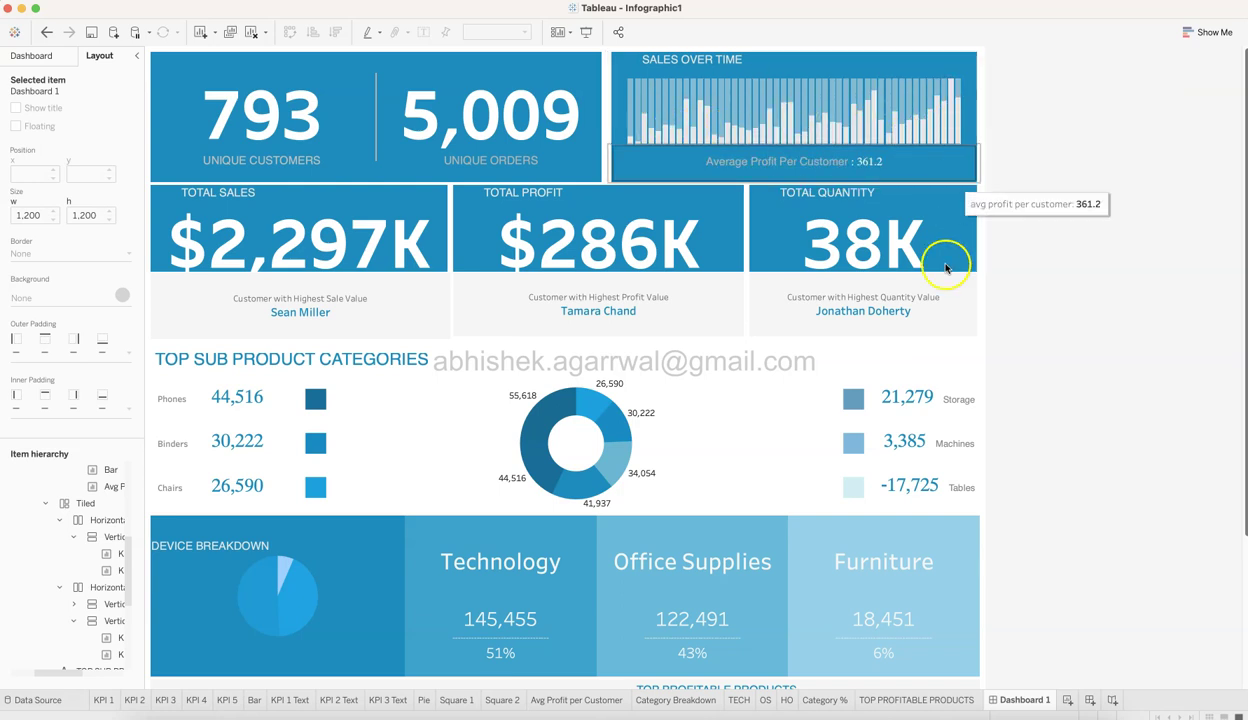
scroll(337, 273, "down", 2)
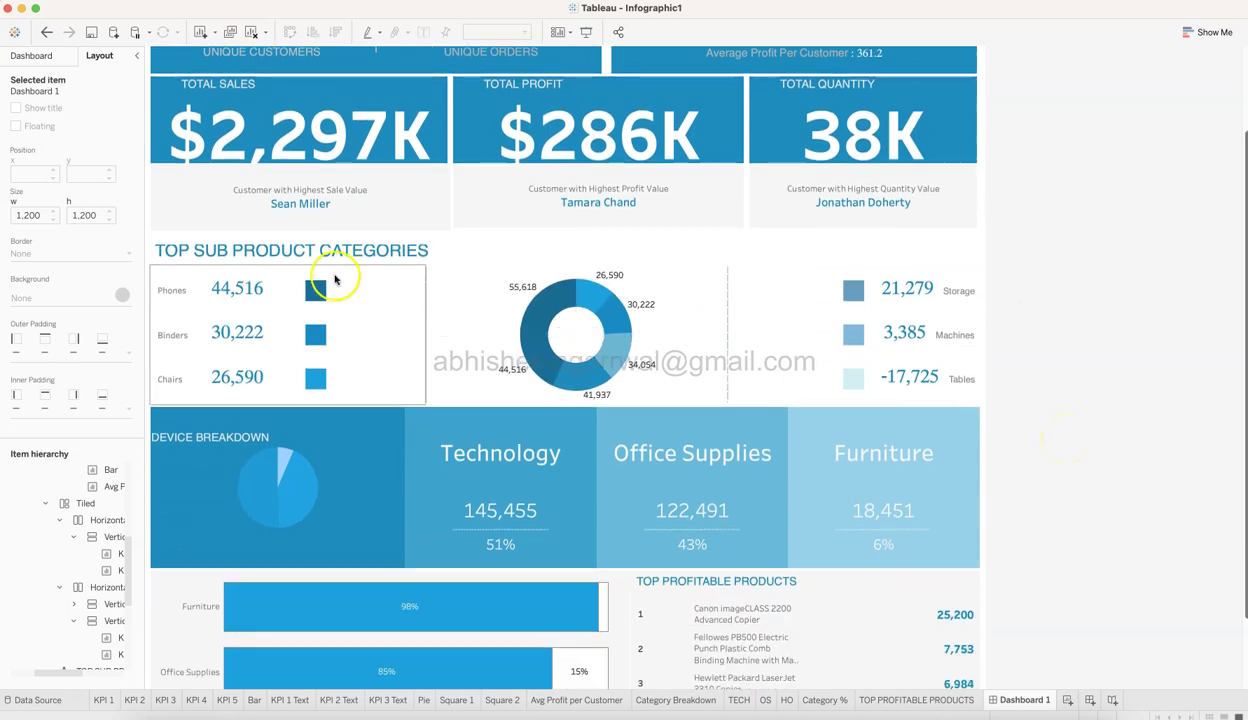
scroll(355, 273, "down", 3)
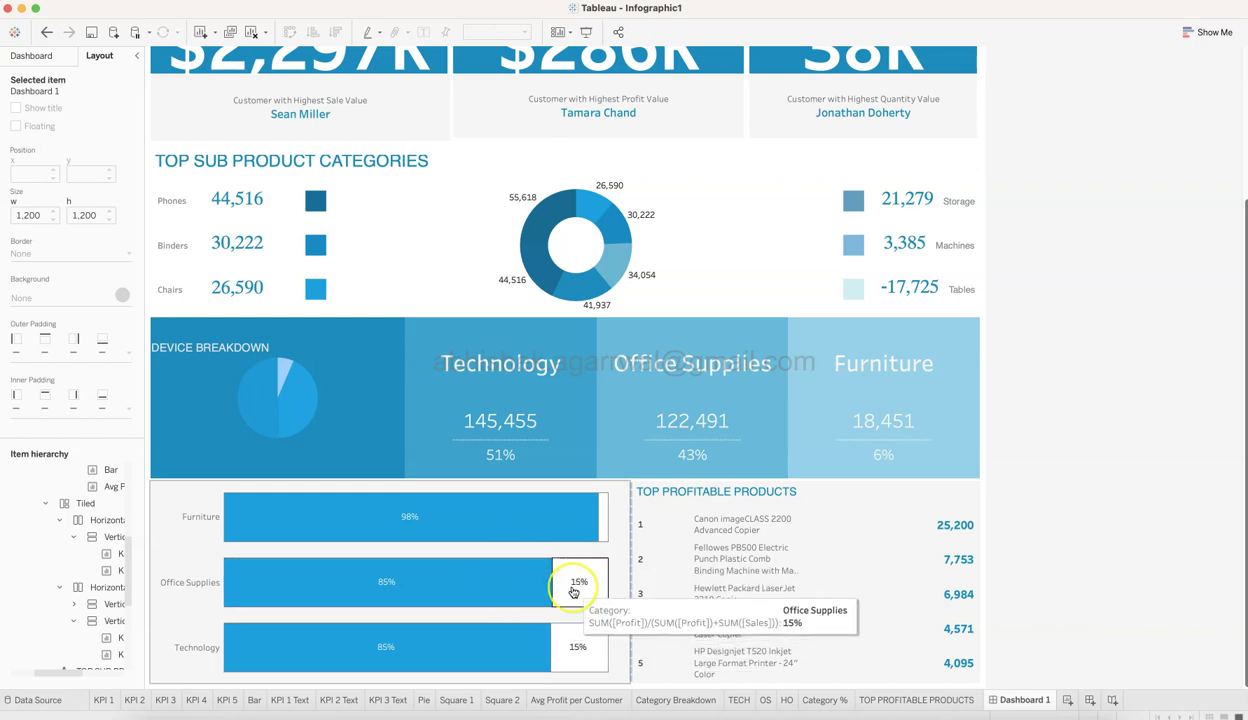
left_click(1097, 540)
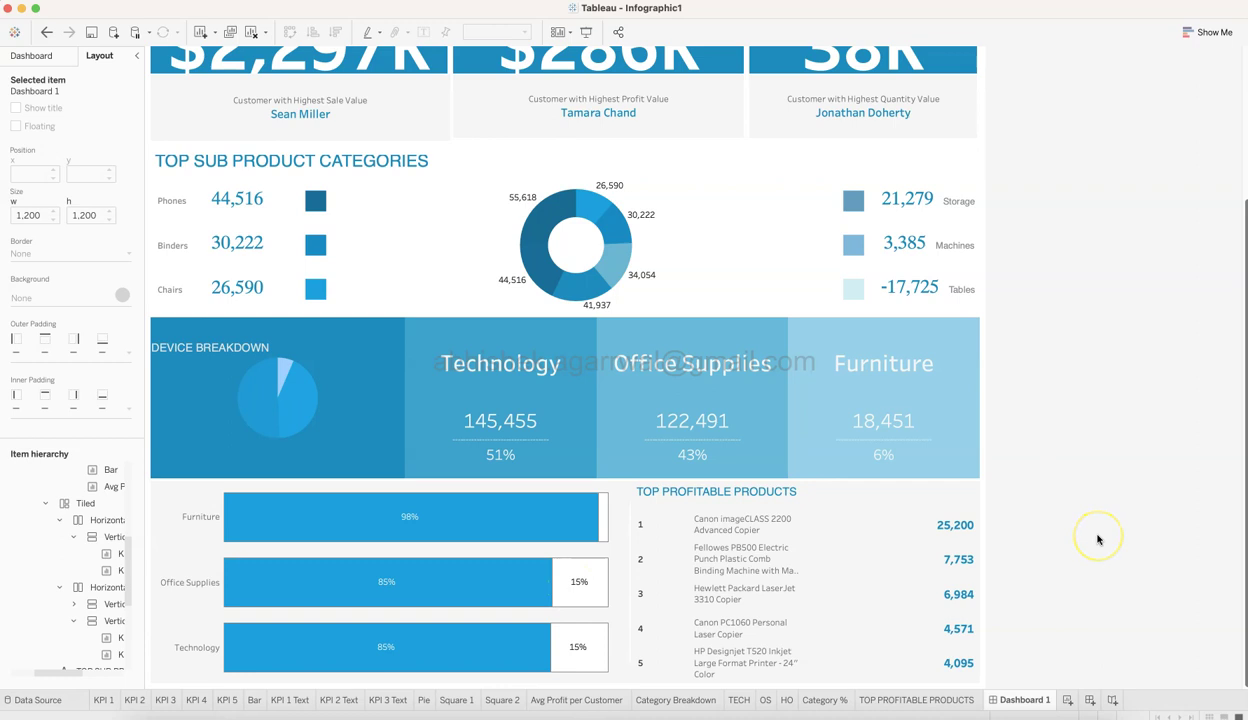
left_click(474, 612)
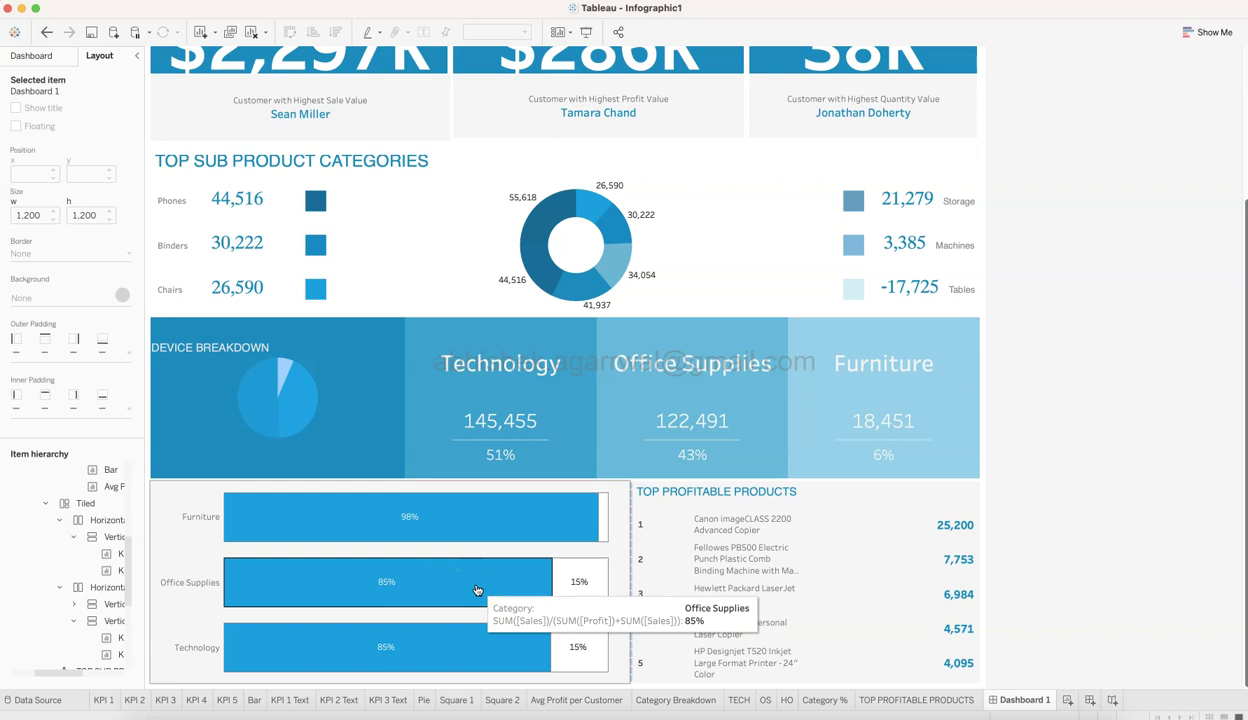
left_click(500, 585)
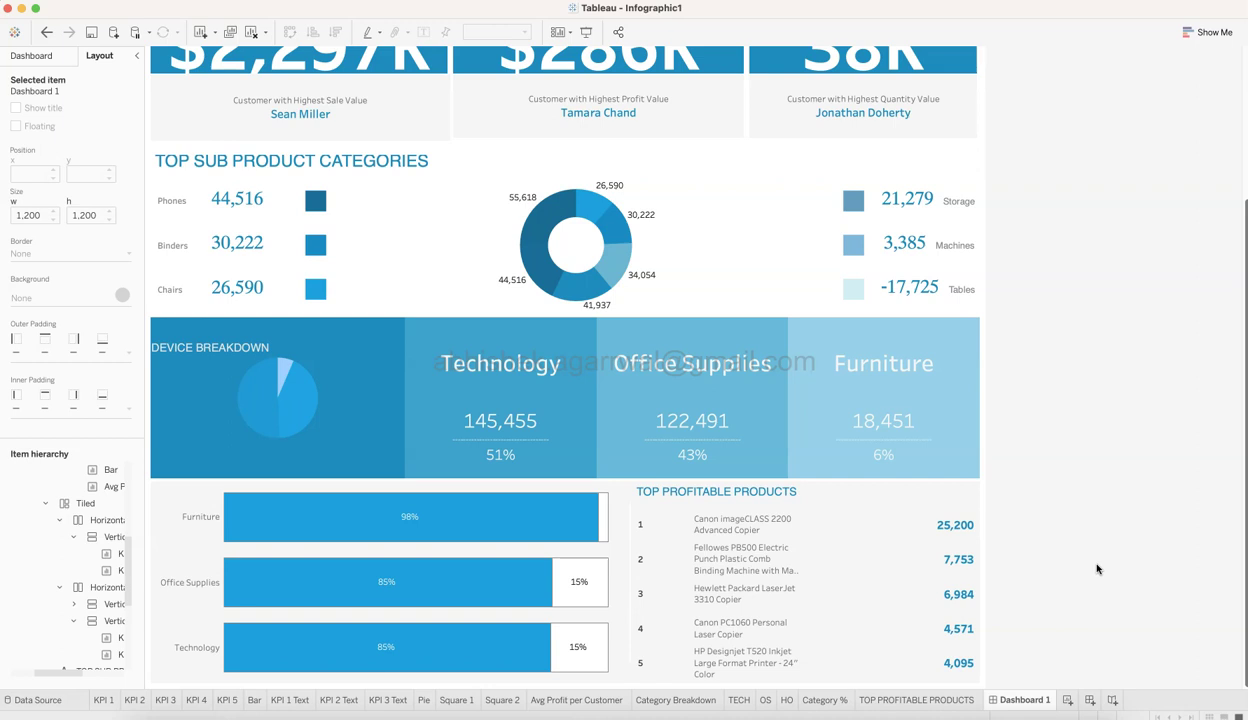
Check the Unique Orders KPI on the dashboard and open the KPI 1 worksheet
scroll(1096, 569, "up", 5)
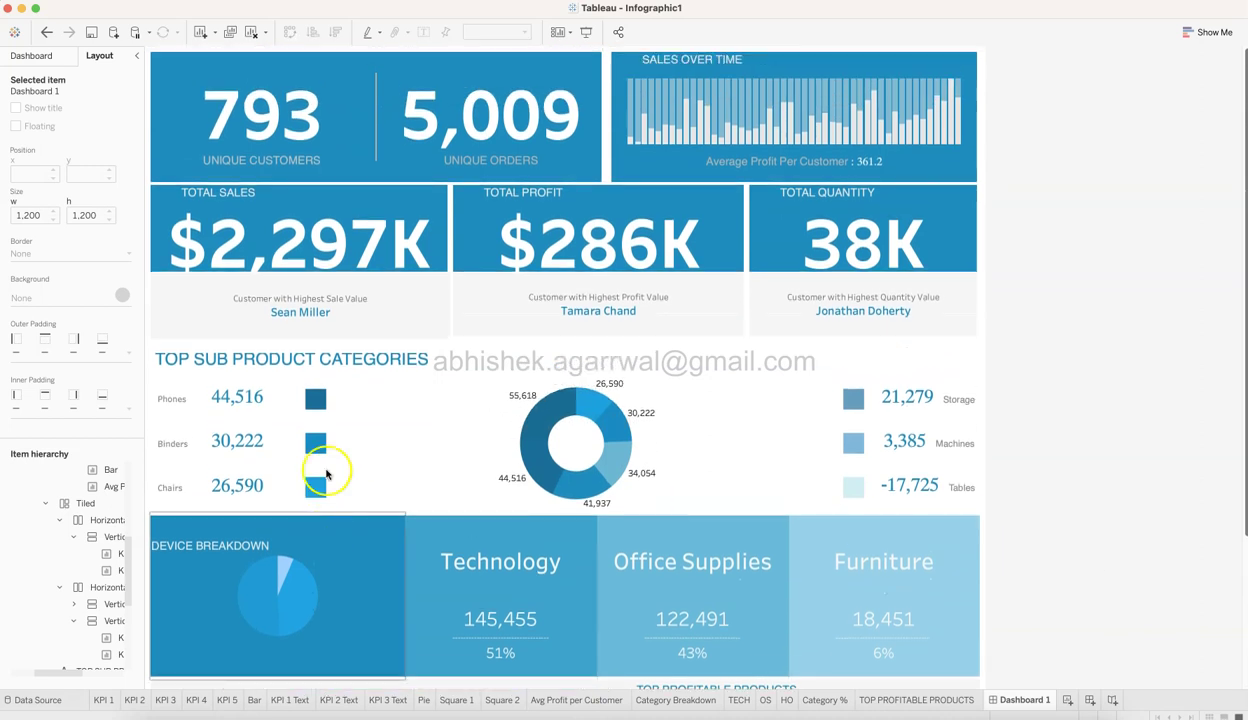
mouse_move(567, 127)
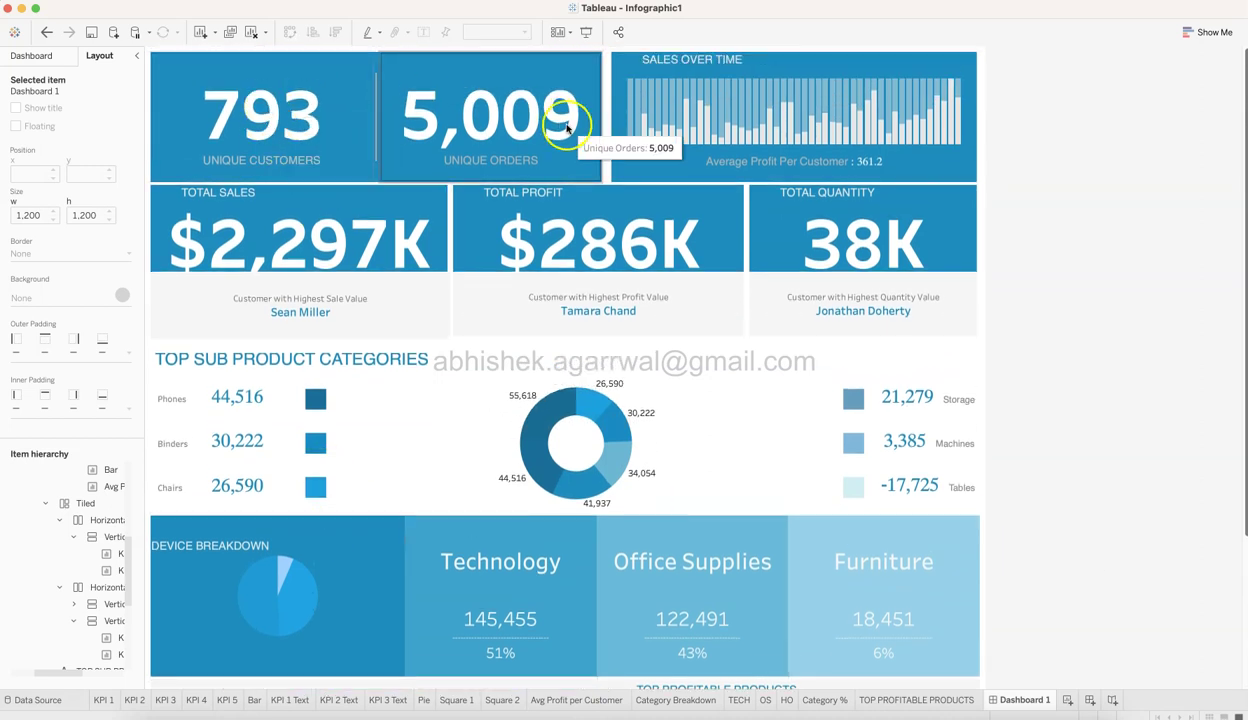
left_click(104, 699)
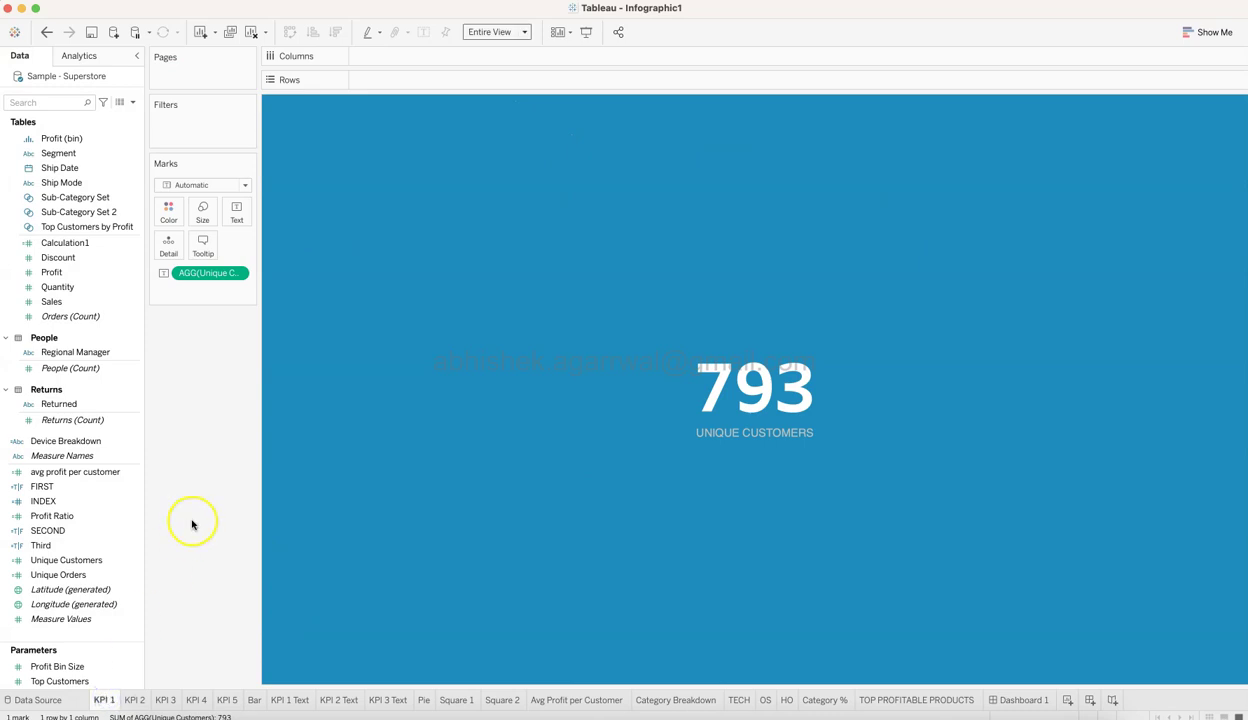
Inspect the KPI 1 worksheet's background shading and the RGB values of its custom colour without changing them
mouse_move(785, 420)
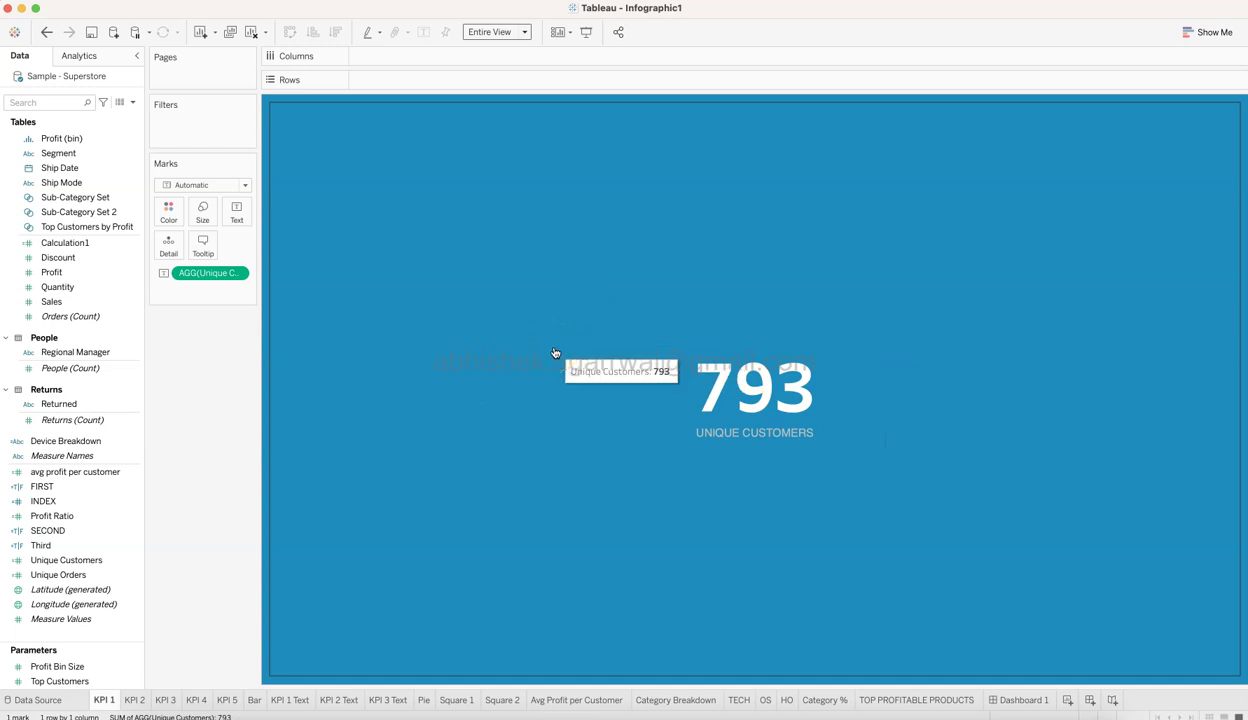
right_click(423, 286)
left_click(461, 349)
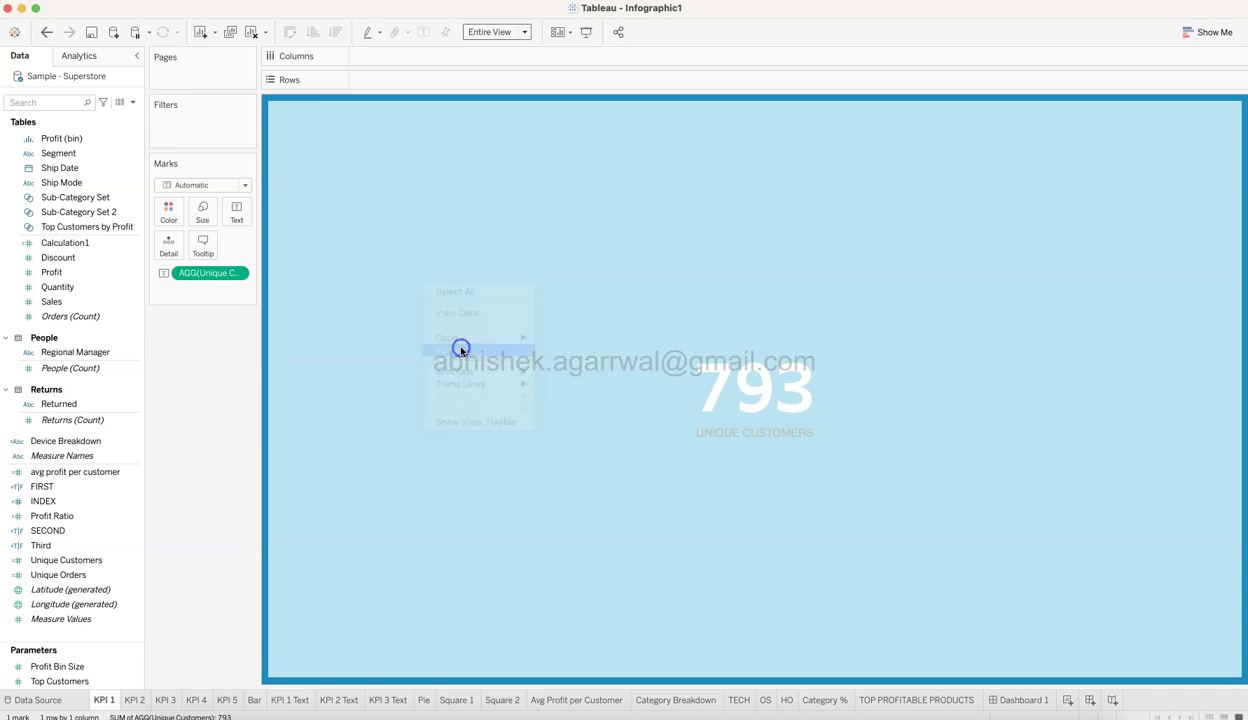
left_click(51, 81)
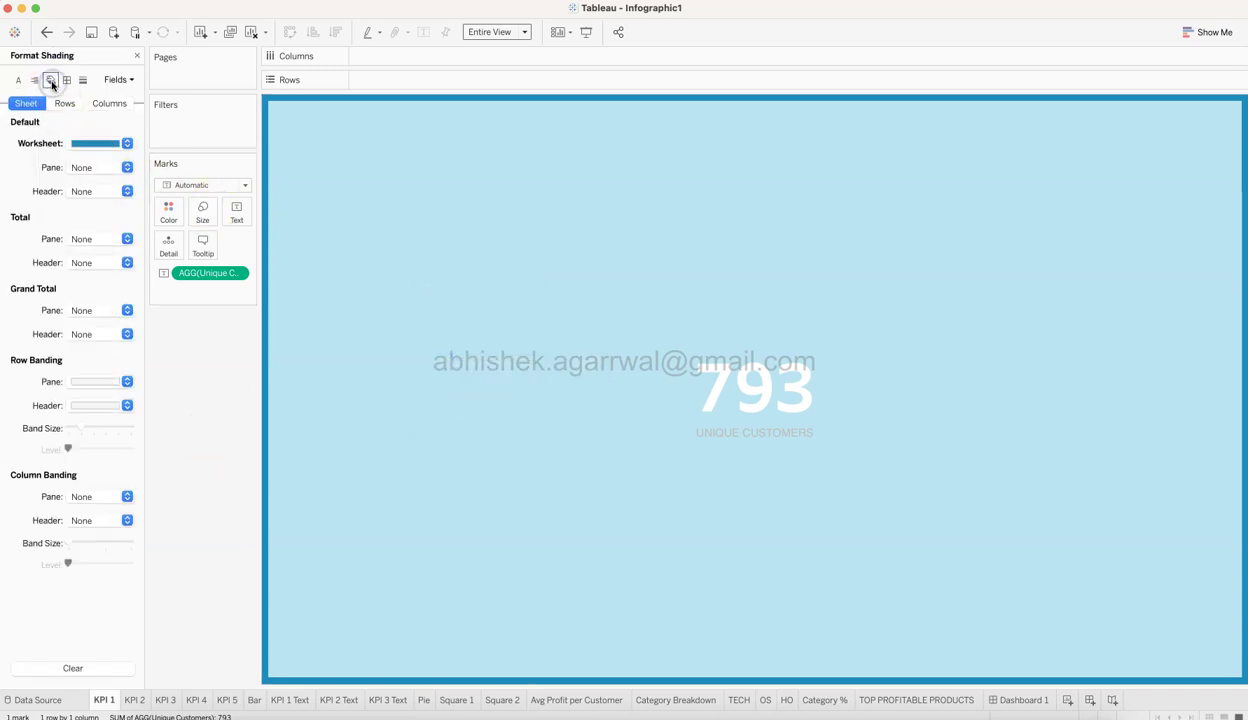
left_click(106, 149)
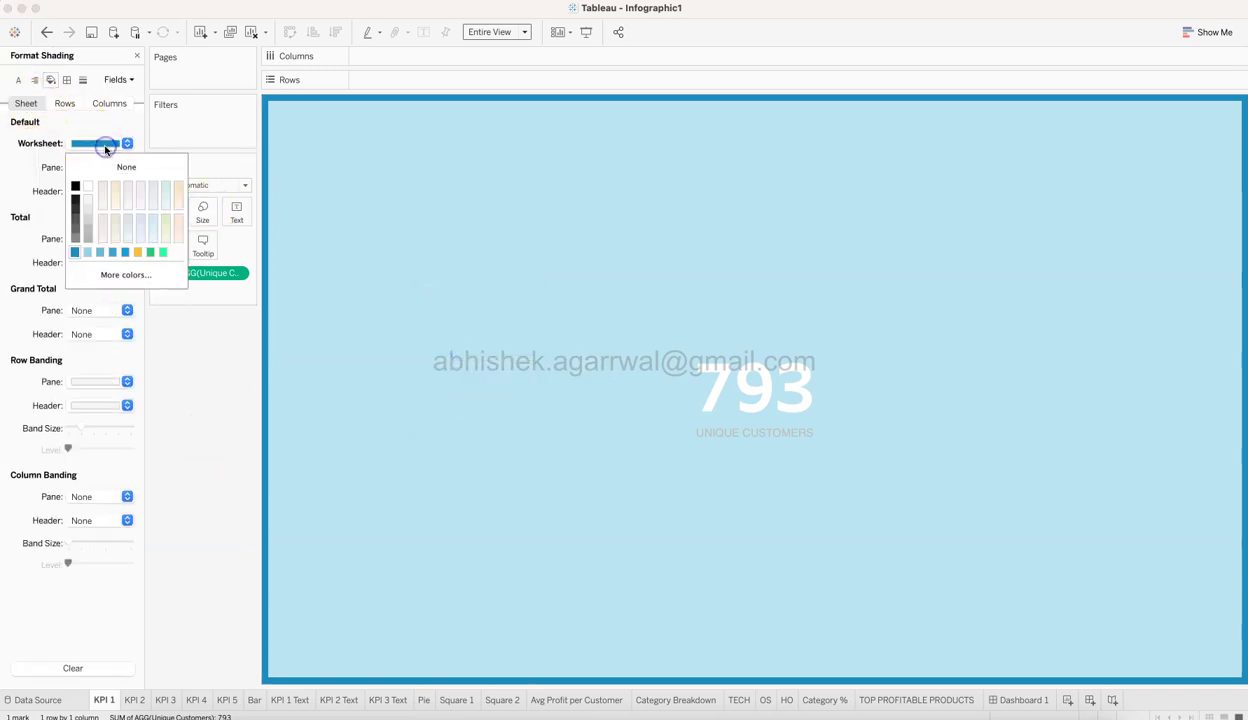
left_click(113, 273)
left_click(280, 206)
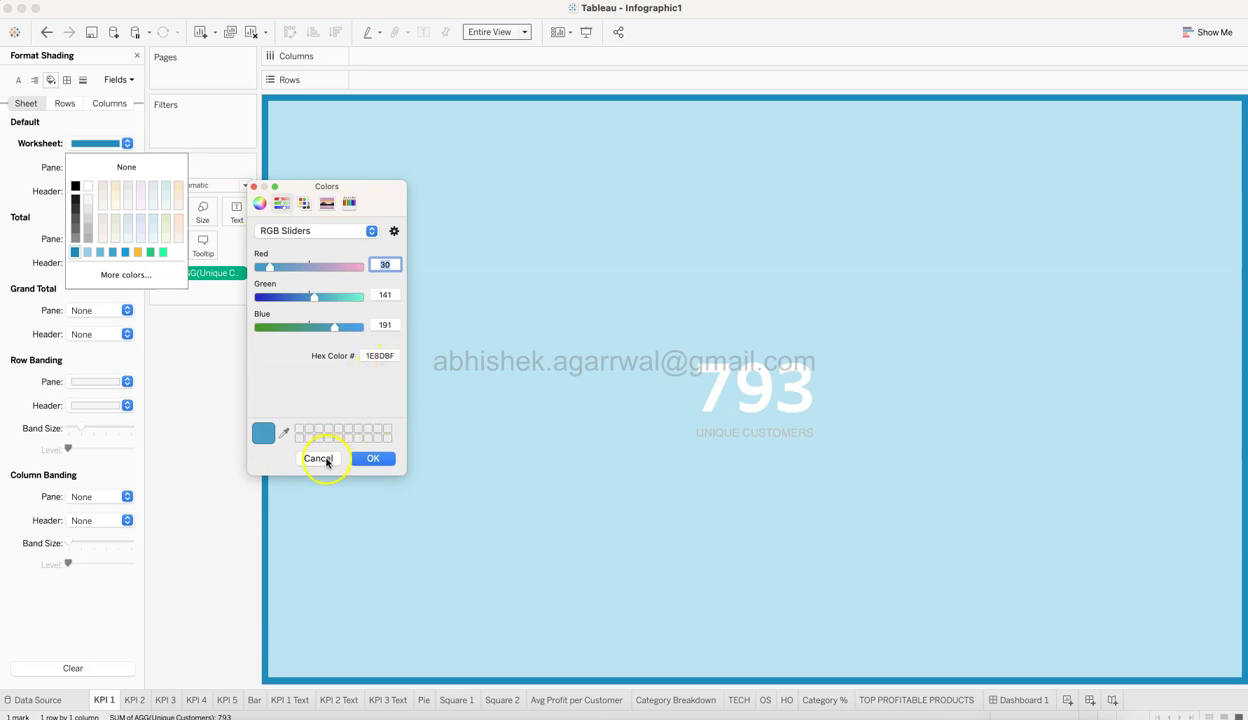
left_click(381, 374)
left_click(318, 458)
left_click(318, 460)
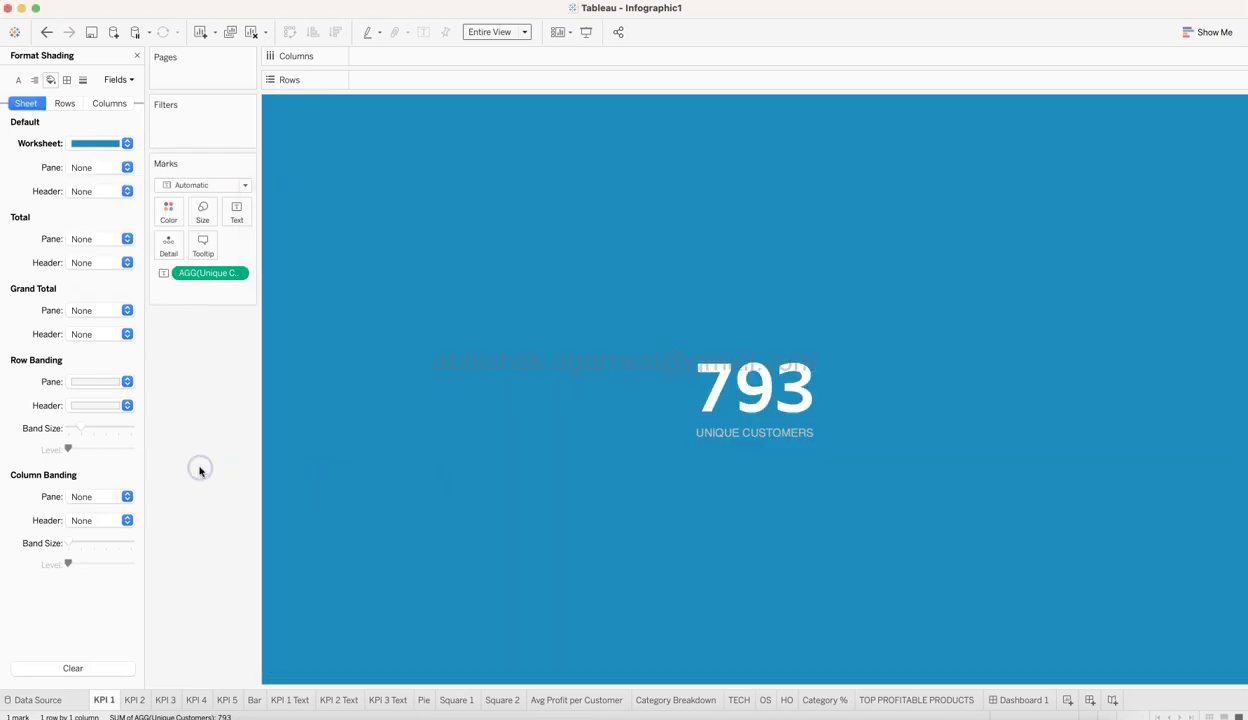
left_click(137, 55)
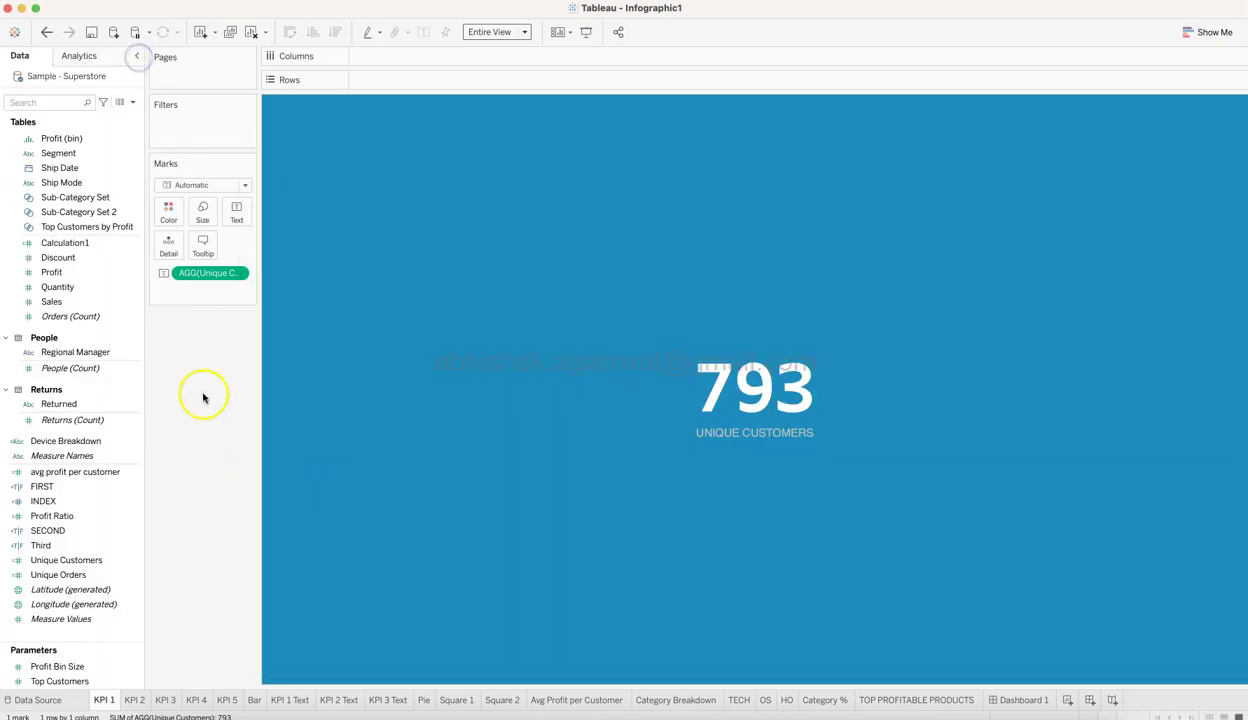
Review the formula of the Unique Customers calculated field used on KPI 1
mouse_move(624, 421)
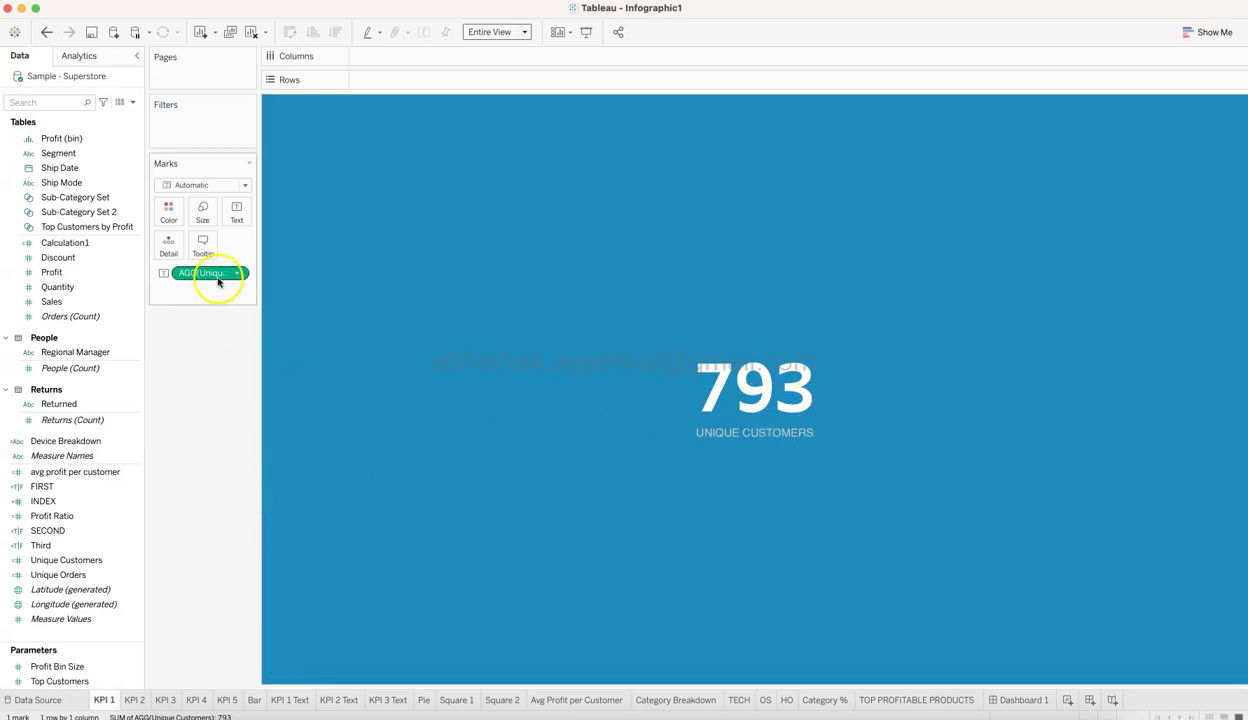
left_click(135, 560)
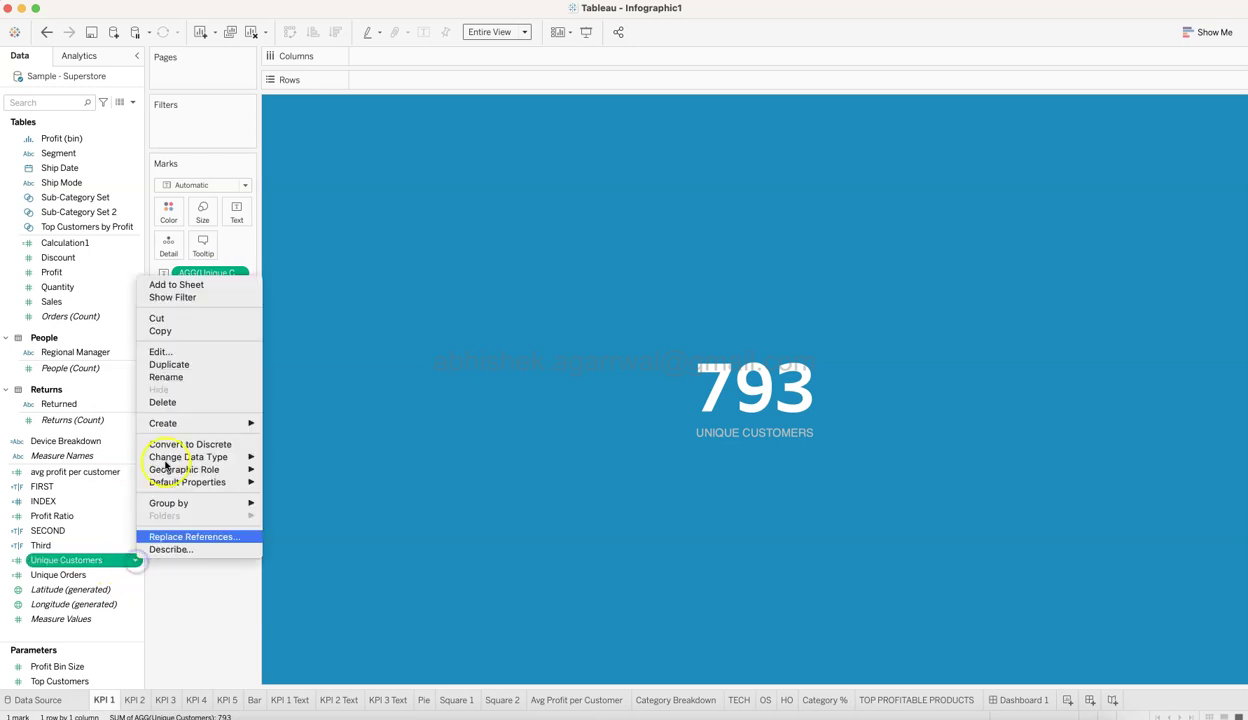
left_click(186, 352)
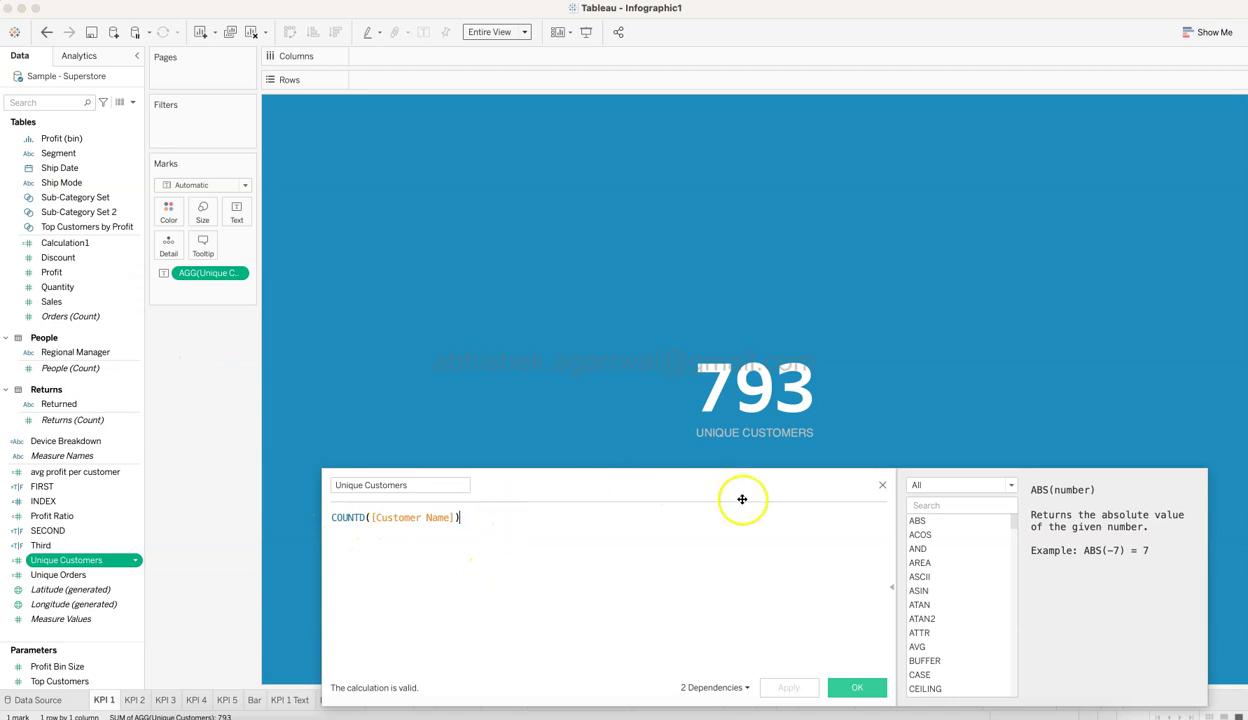
left_click(881, 485)
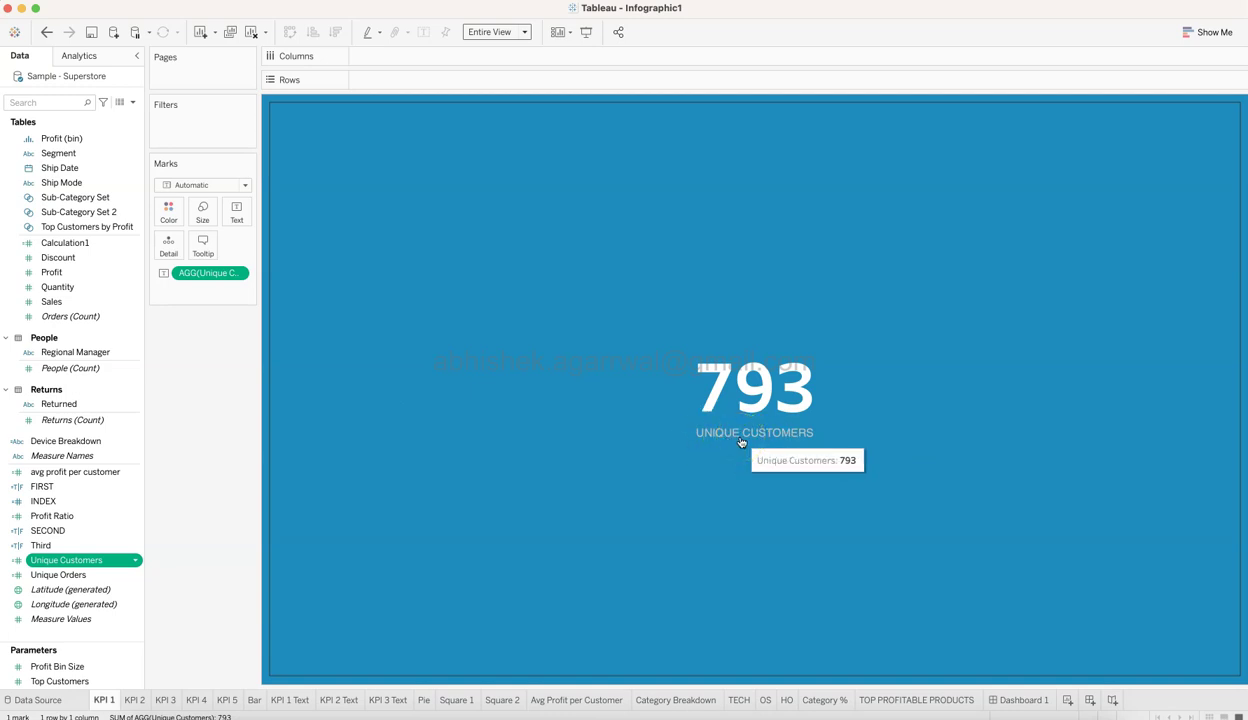
Open KPI 1's label text for editing and check the font and colour of the UNIQUE CUSTOMERS caption
left_click(237, 212)
left_click(361, 243)
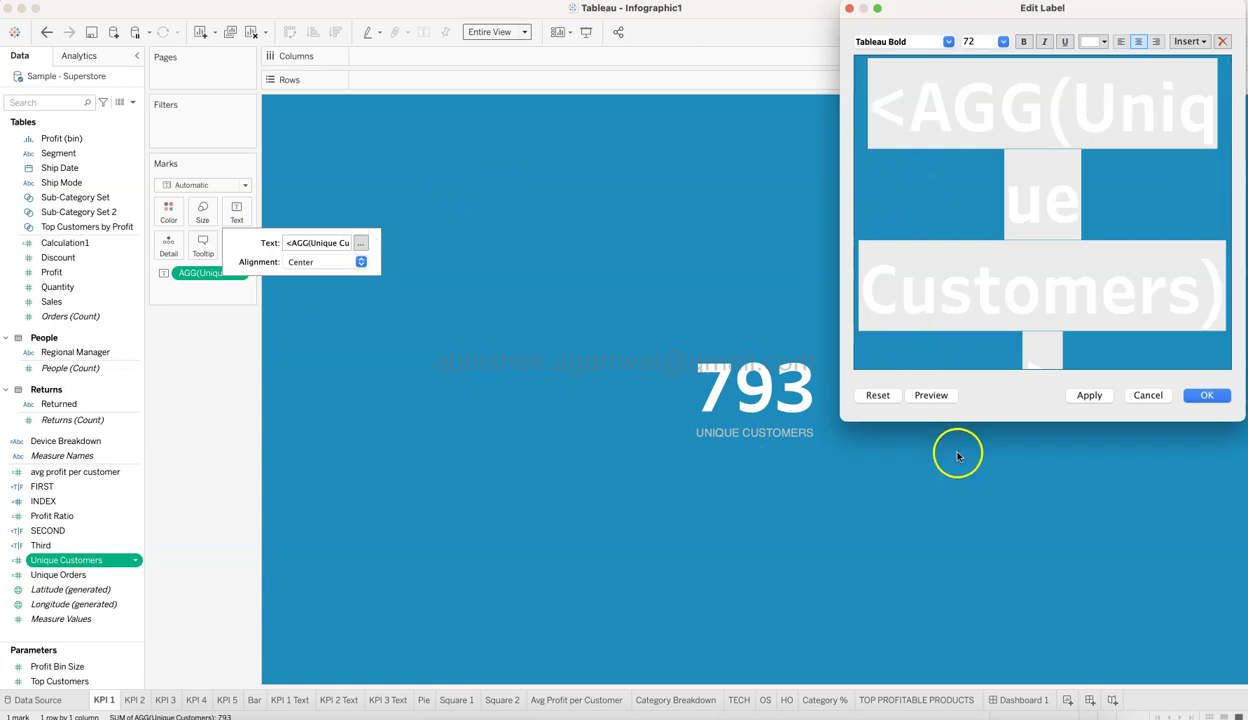
left_click_drag(961, 420, 961, 591)
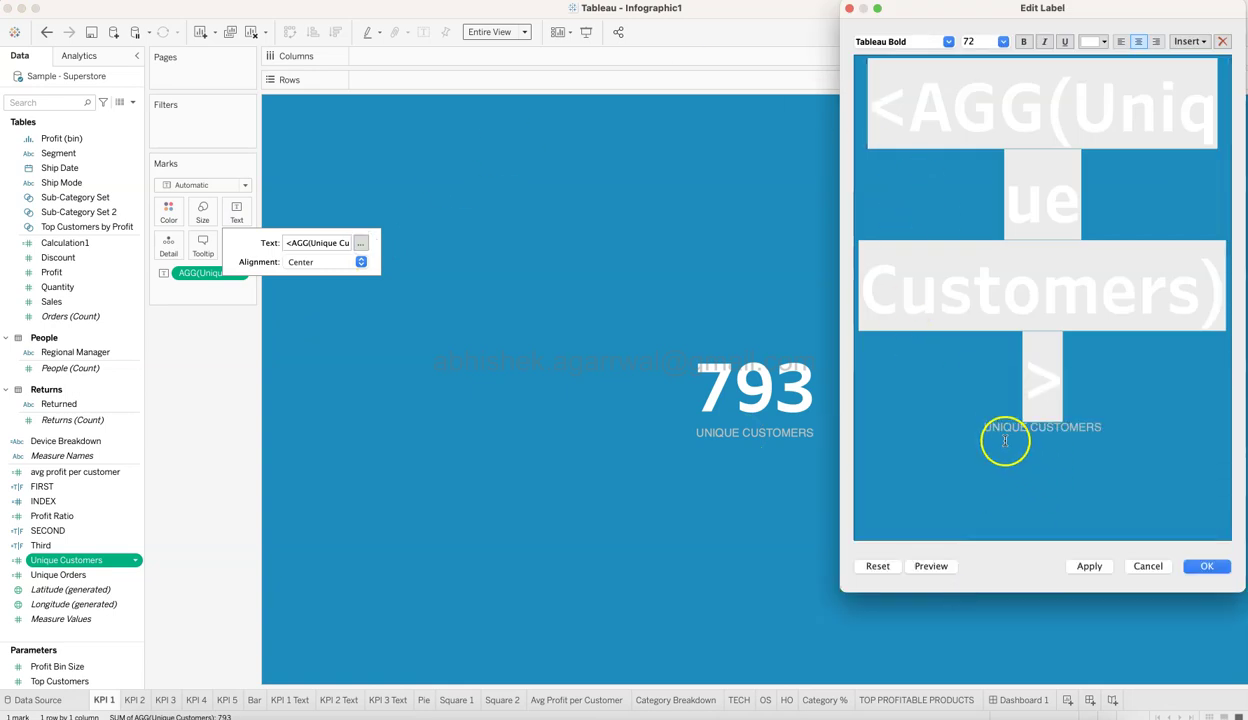
left_click_drag(981, 427, 1108, 427)
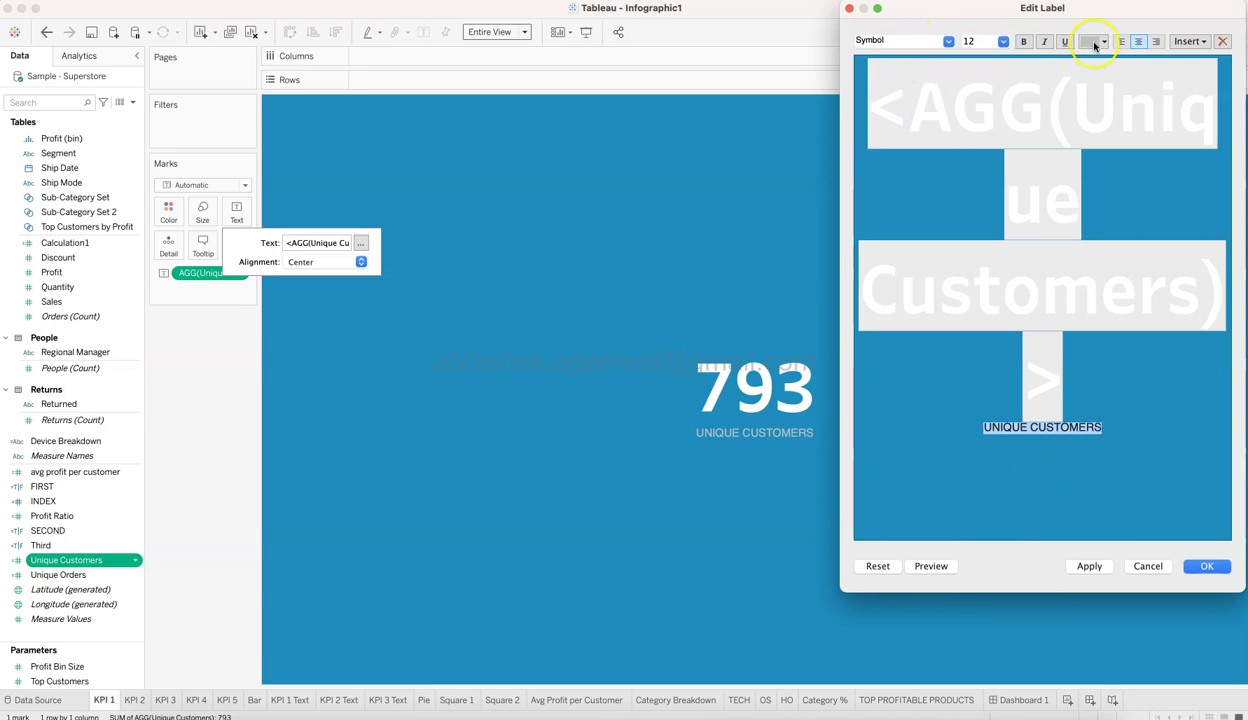
left_click(1094, 44)
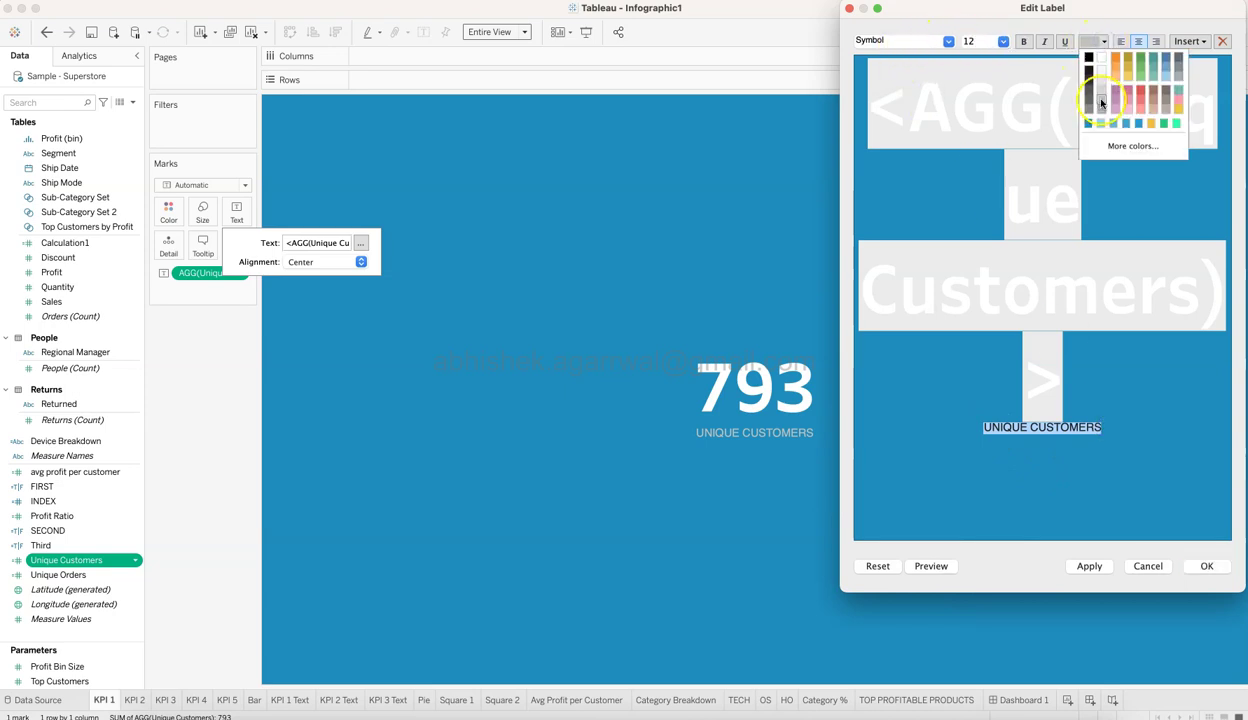
left_click(997, 188)
Check the font size of the Unique Customers value in the label, and close the label editor without changes
left_click(1078, 373)
left_click_drag(1078, 373, 862, 100)
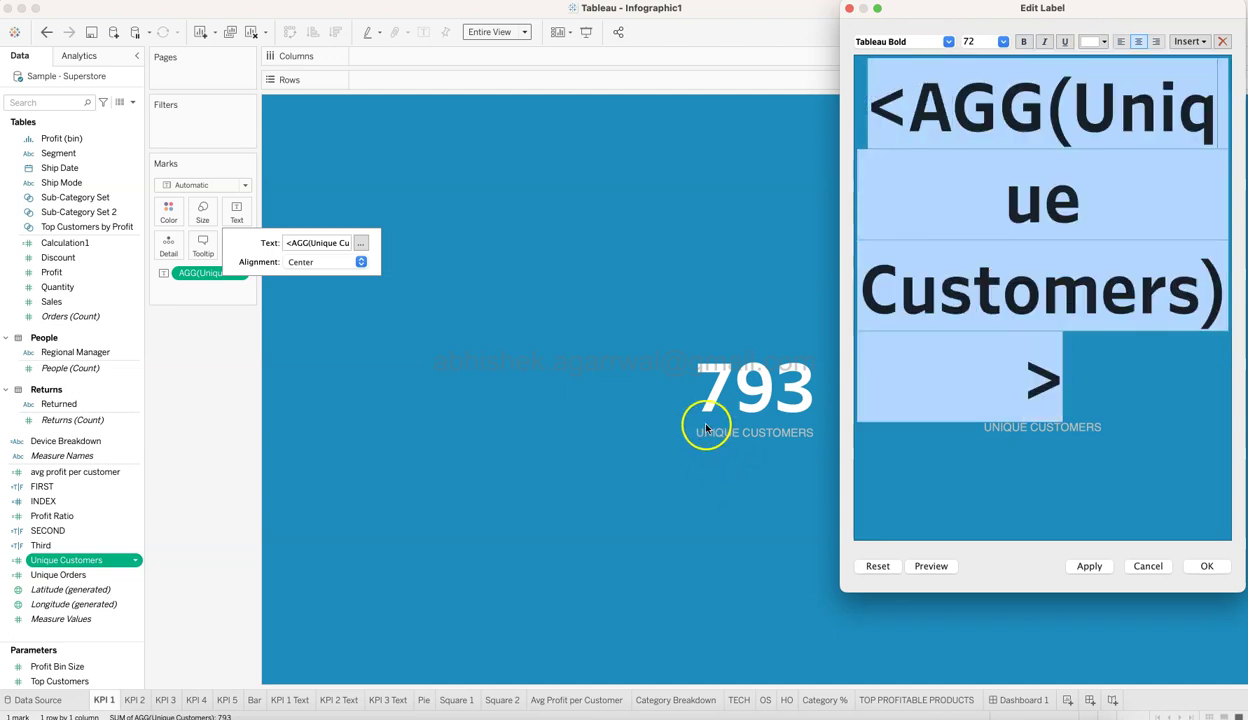
left_click(1005, 42)
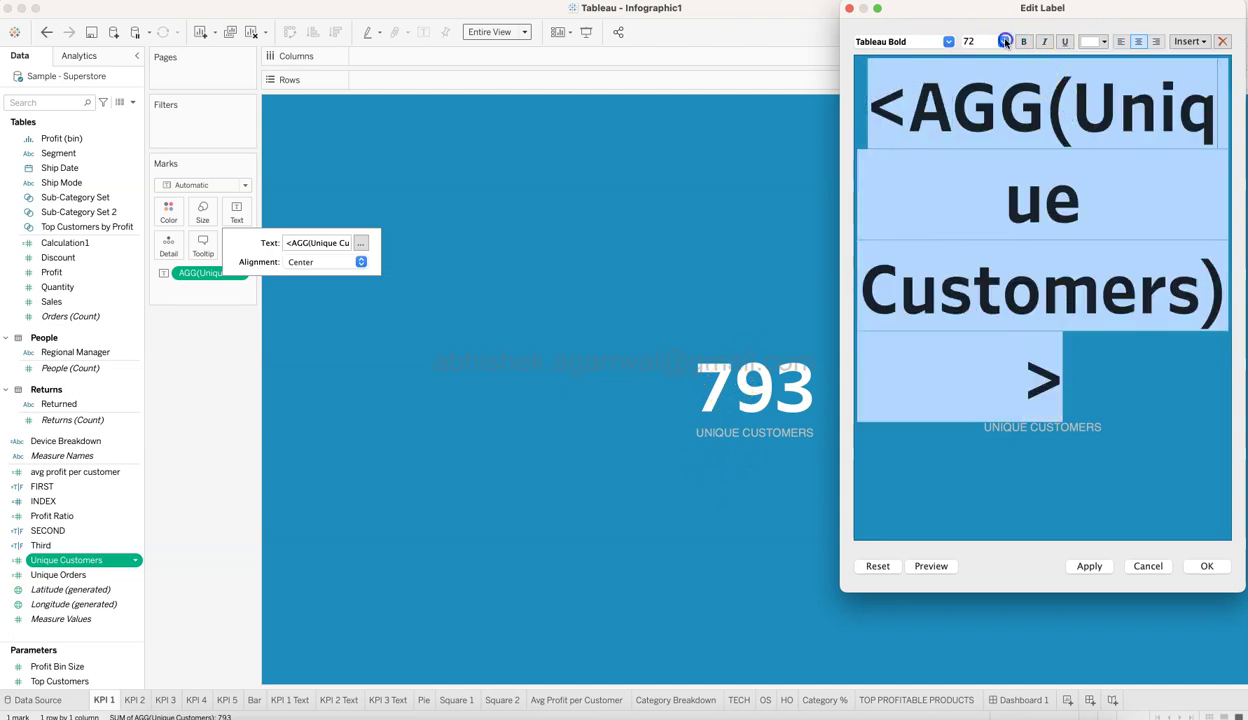
left_click(1005, 42)
left_click(850, 8)
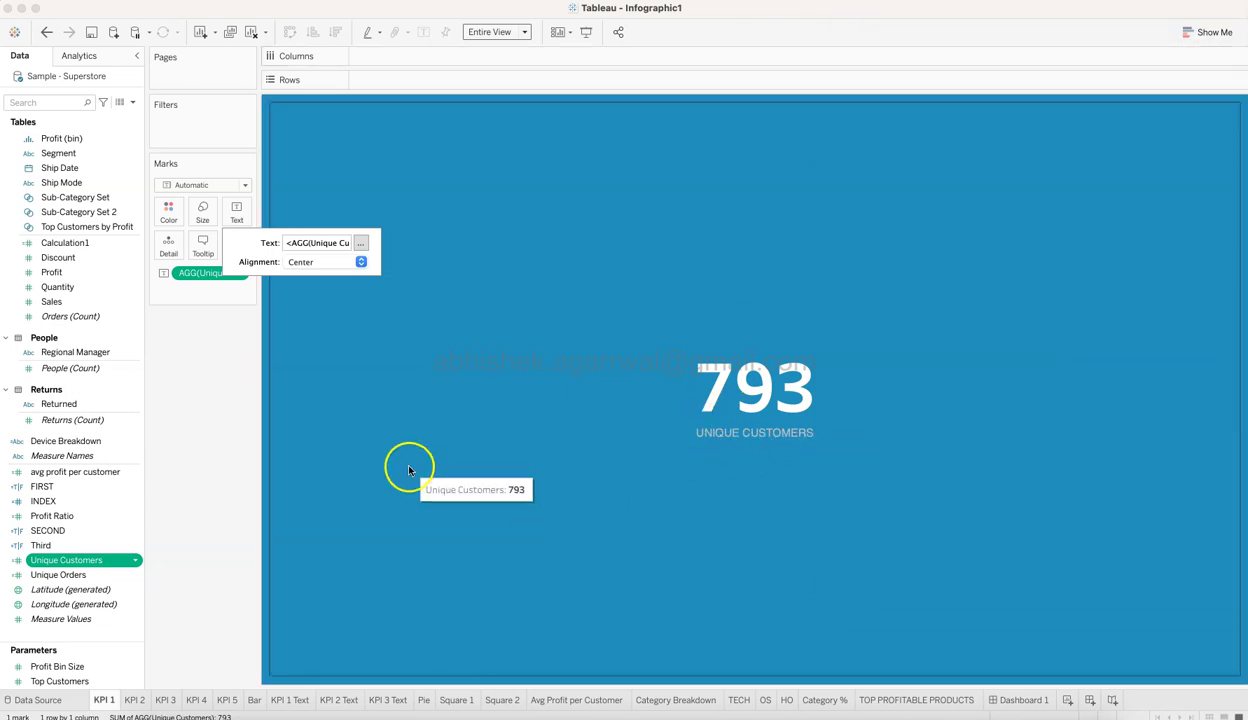
left_click(212, 471)
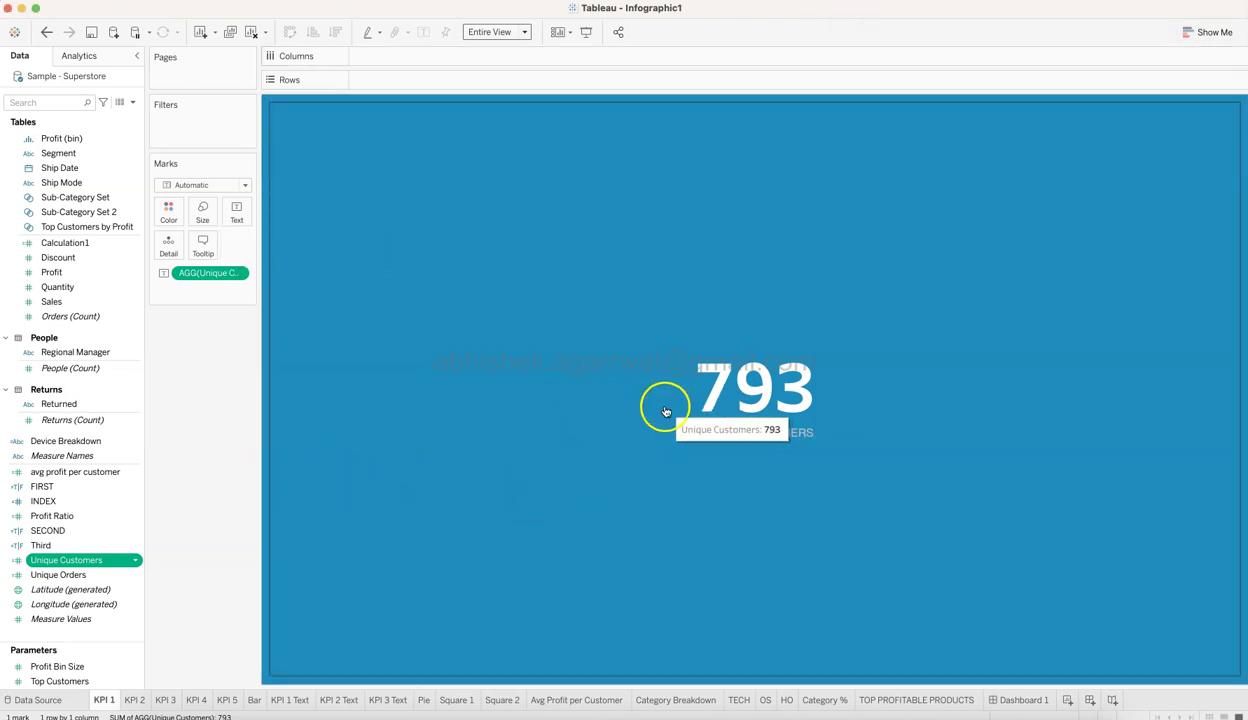
Open the KPI 2 worksheet and locate the Order ID and Unique Orders fields behind its text label
left_click(138, 700)
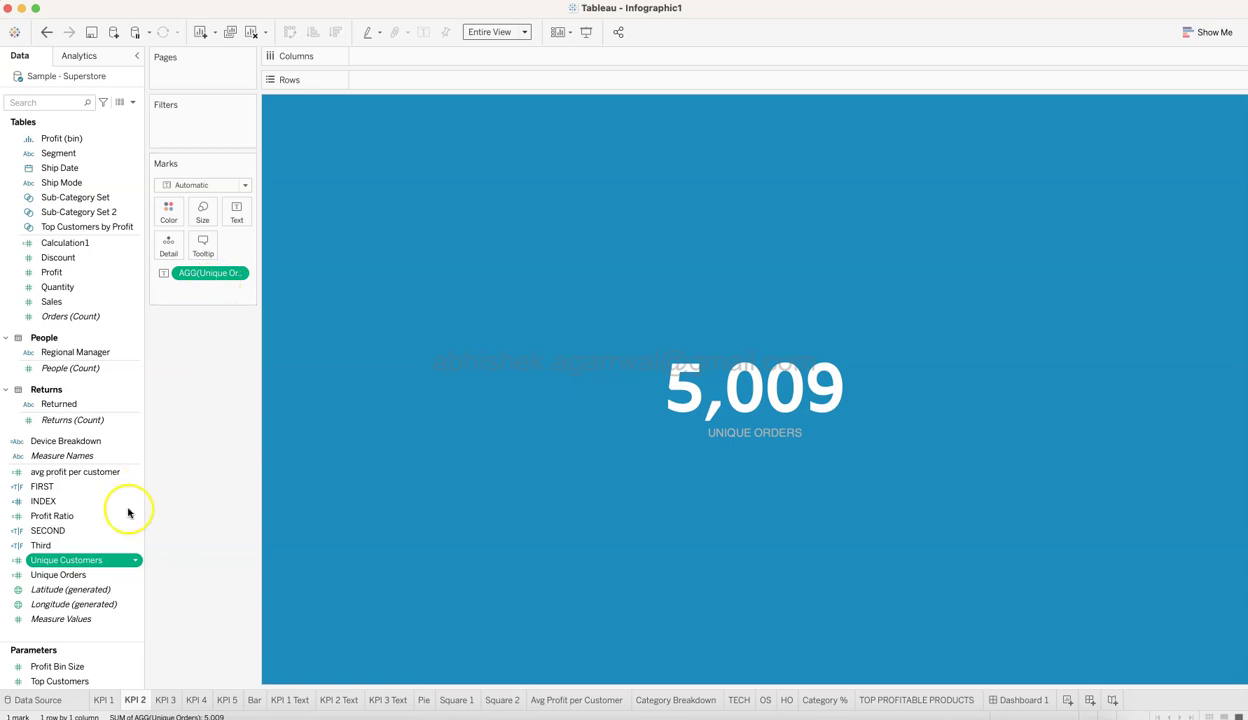
left_click(78, 576)
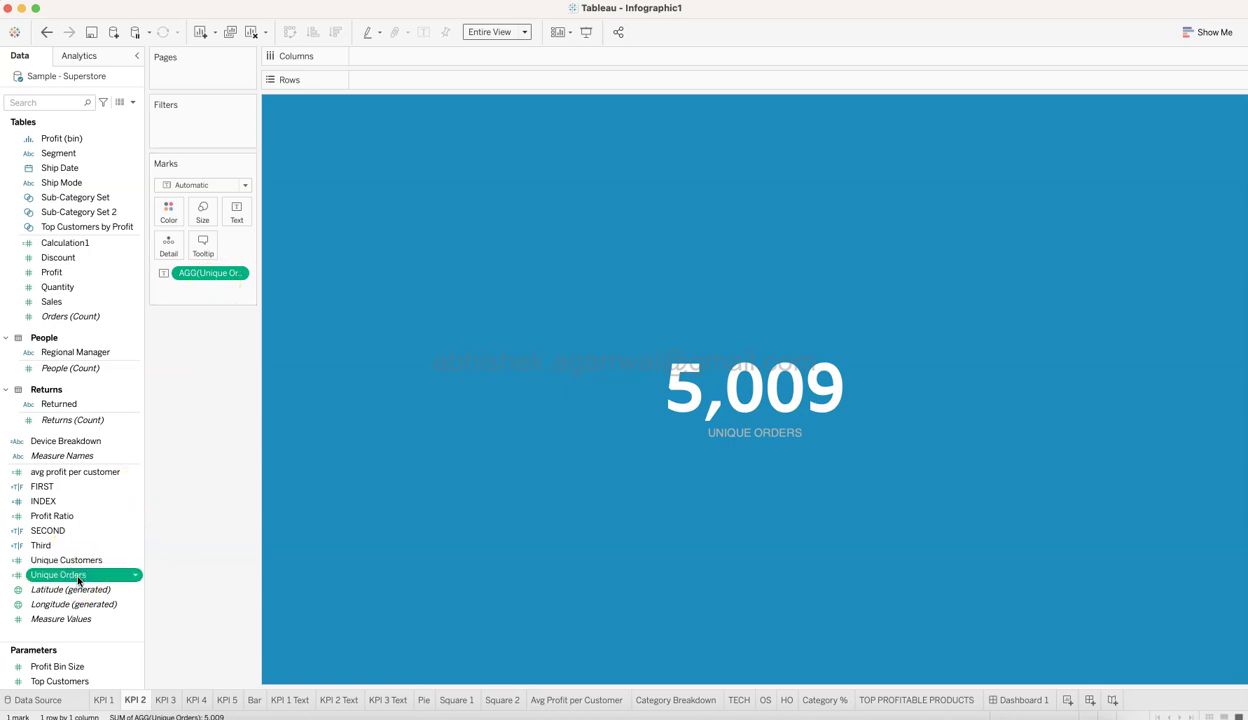
left_click(85, 340)
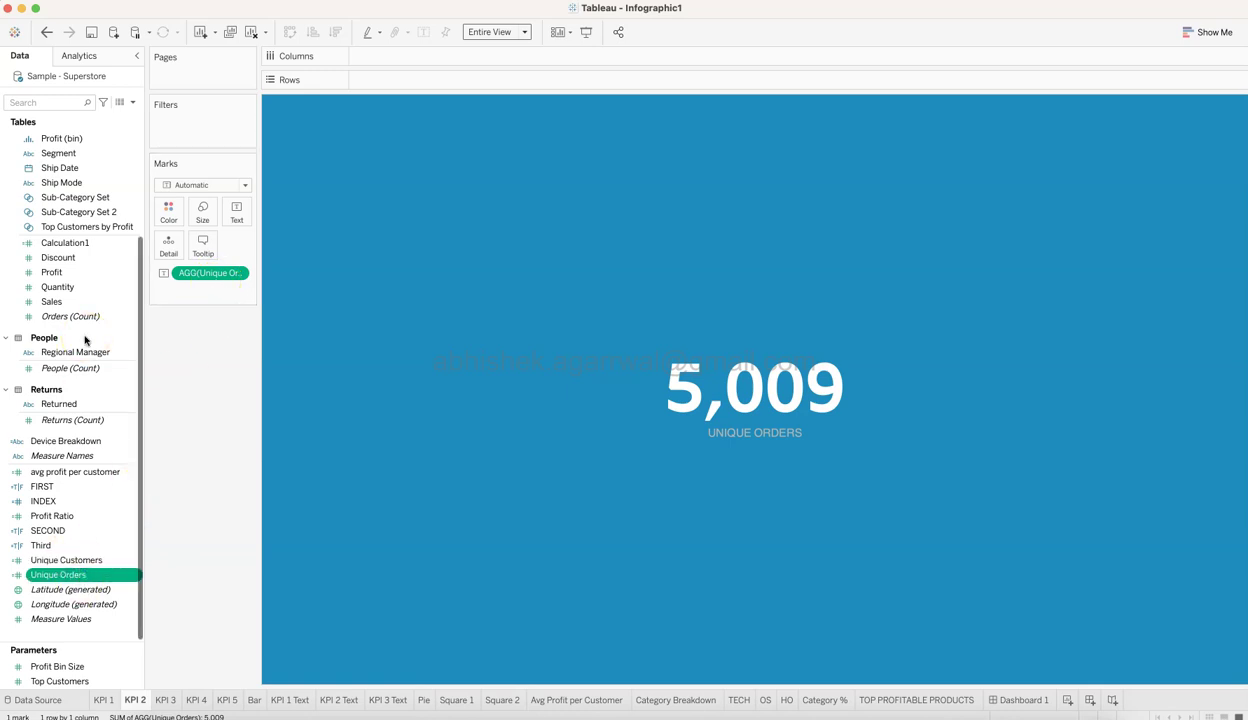
scroll(80, 320, "up", 5)
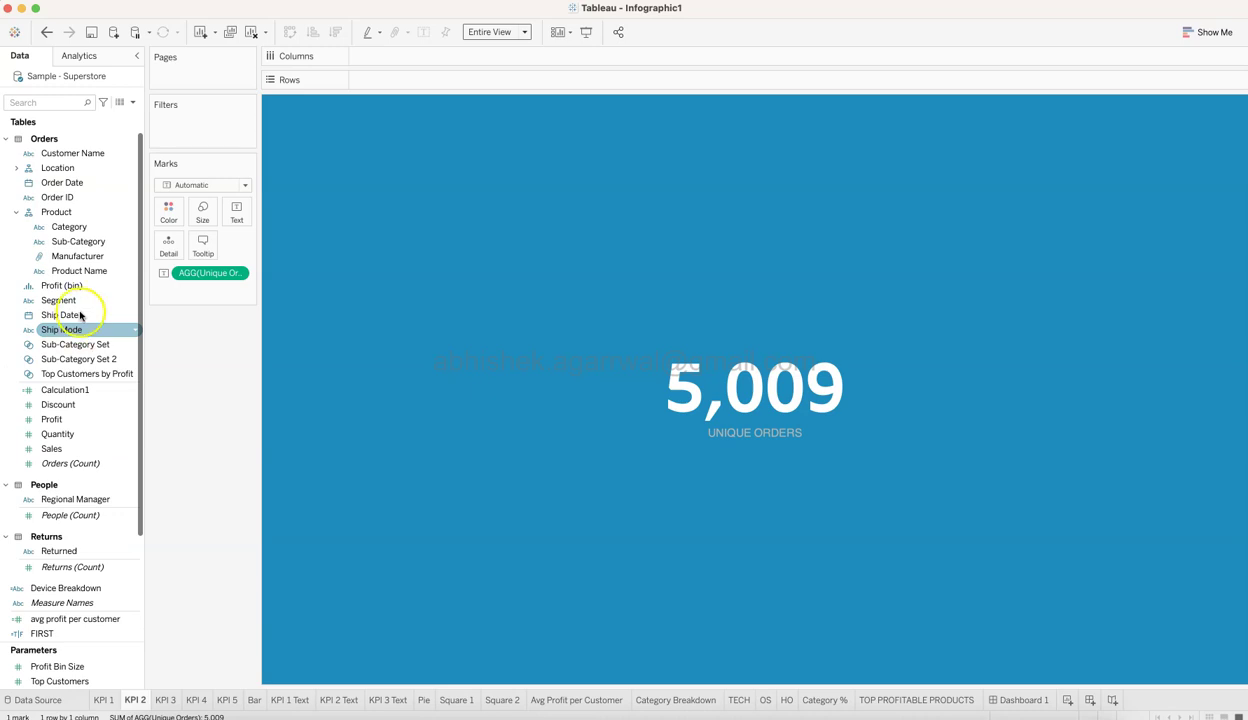
left_click(57, 197)
scroll(68, 200, "down", 2)
scroll(67, 200, "down", 5)
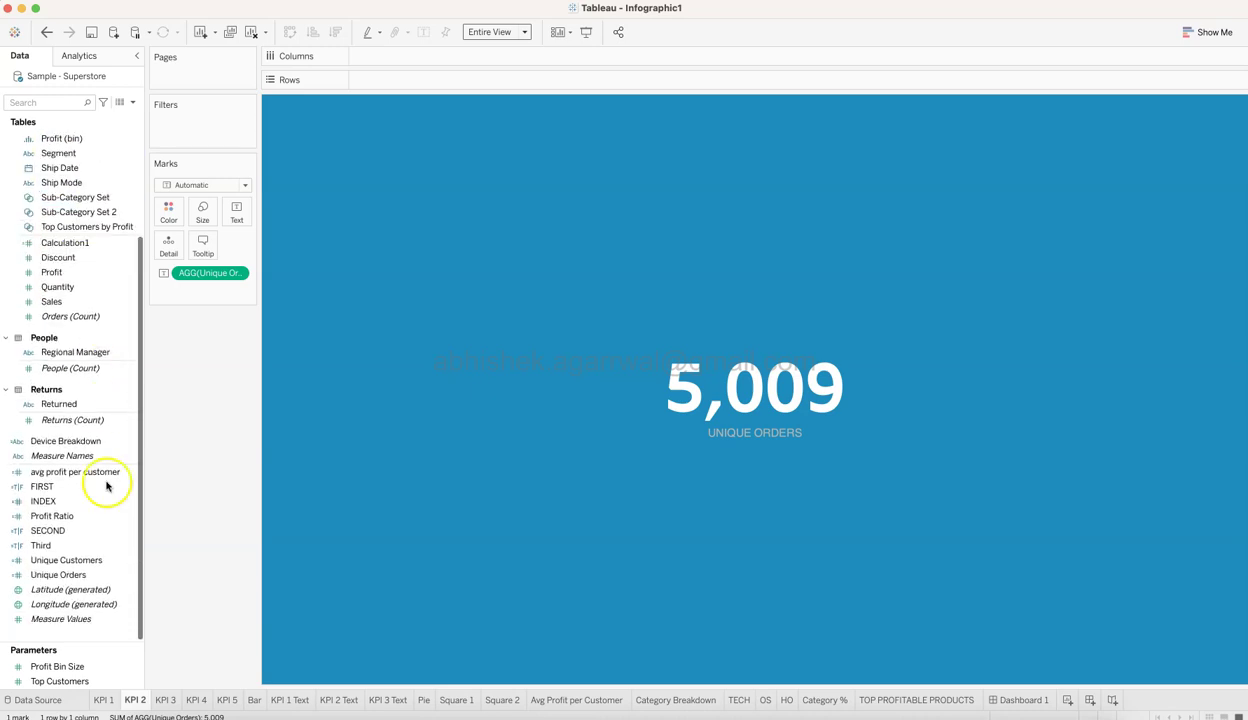
left_click_drag(97, 575, 238, 222)
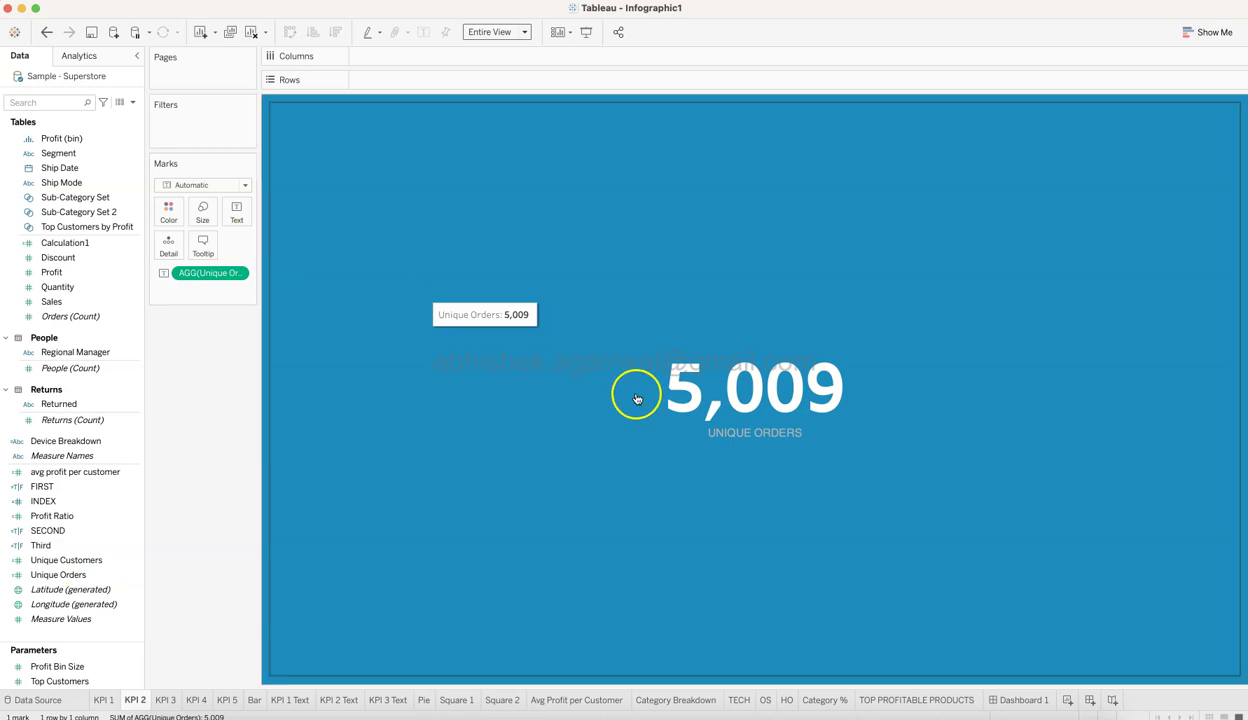
Open the KPI 3 worksheet and locate the Sales measure that supplies its text label
left_click(168, 700)
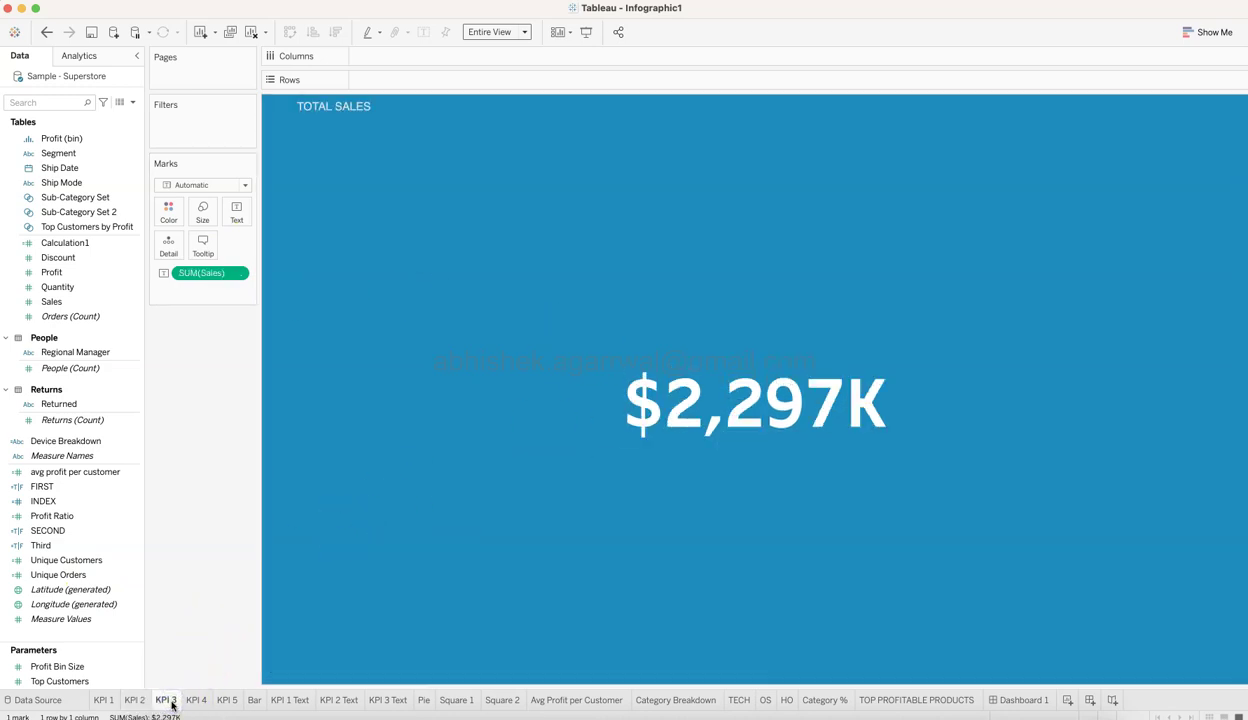
scroll(73, 432, "up", 1)
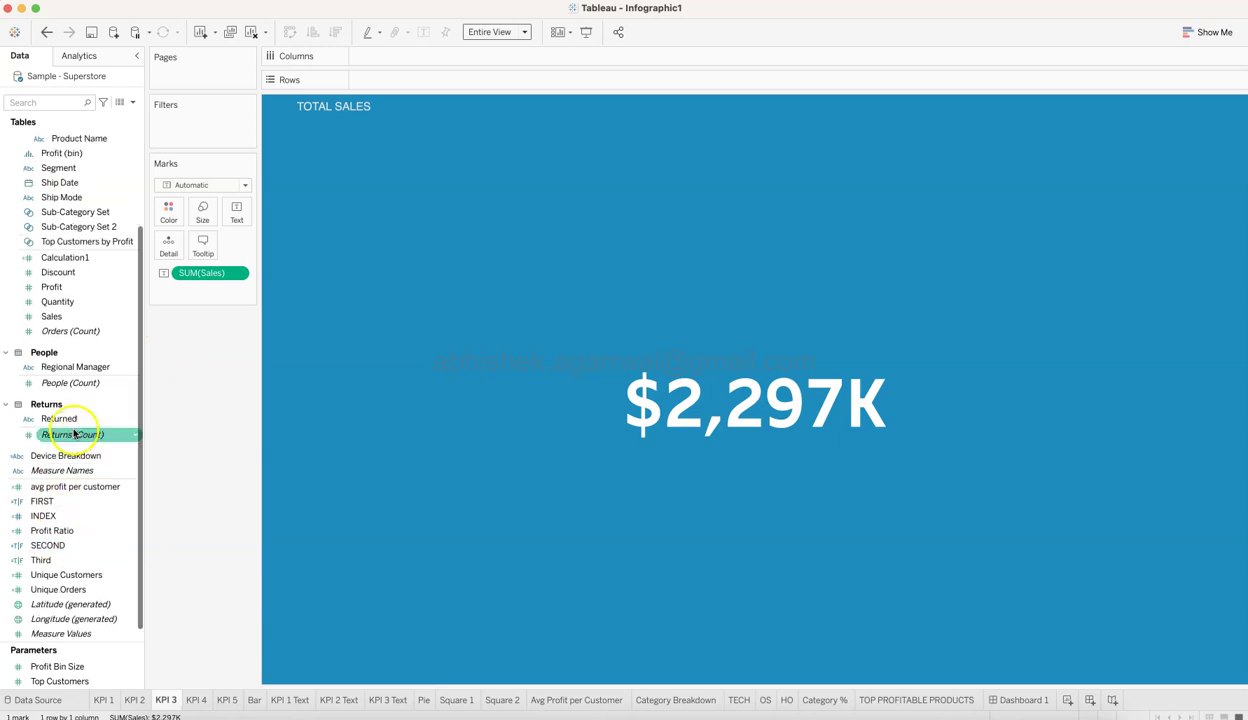
left_click(66, 336)
left_click_drag(66, 336, 236, 280)
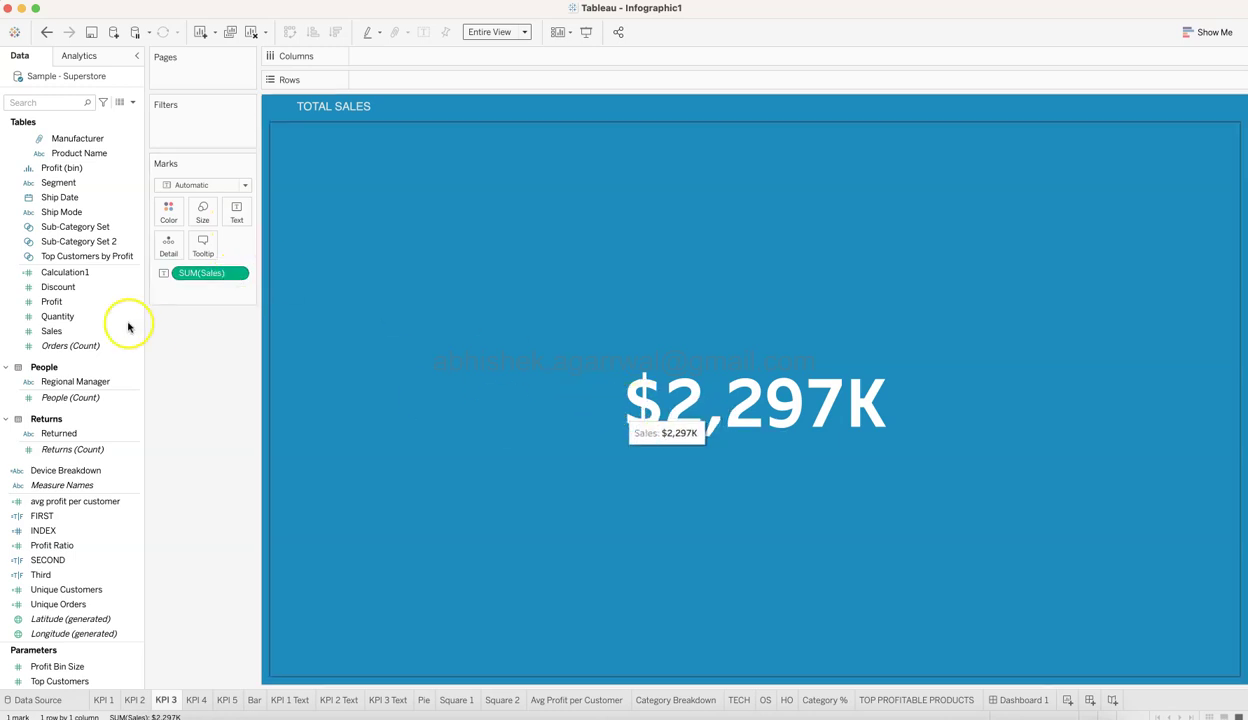
Inspect the custom currency number format of SUM(Sales) on KPI 3, including decimals and display units, and close the formatting
left_click(238, 274)
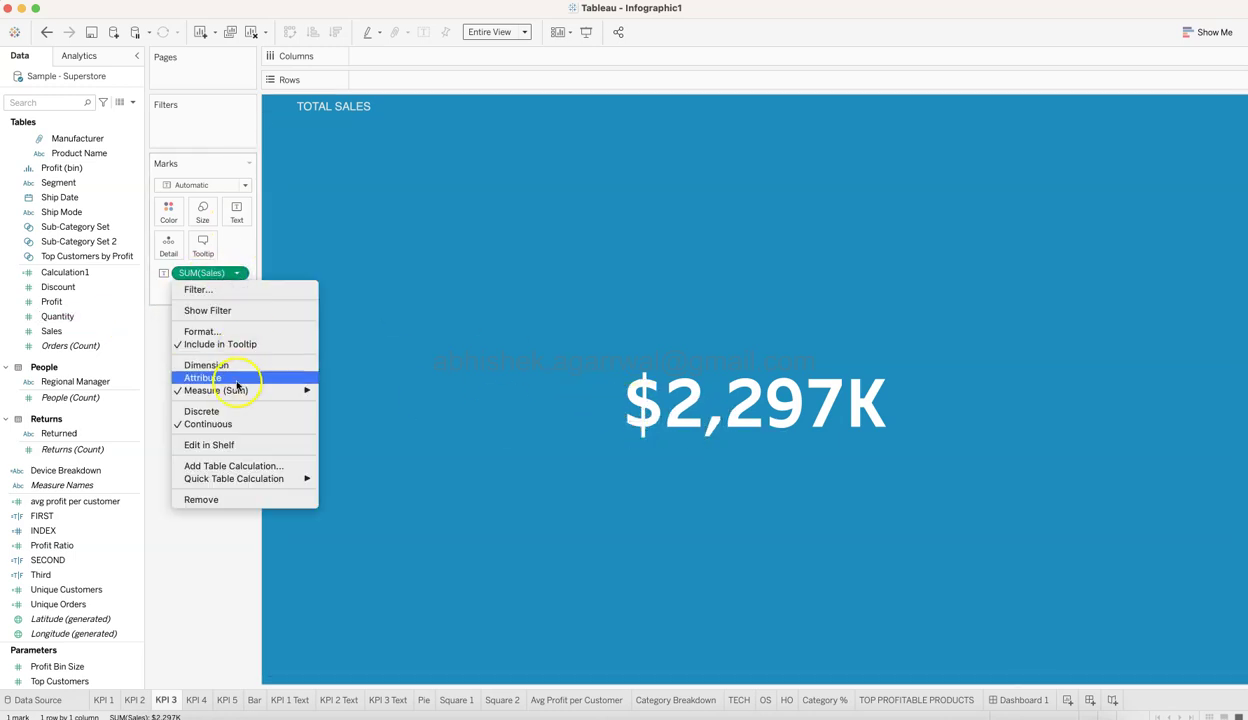
left_click(210, 331)
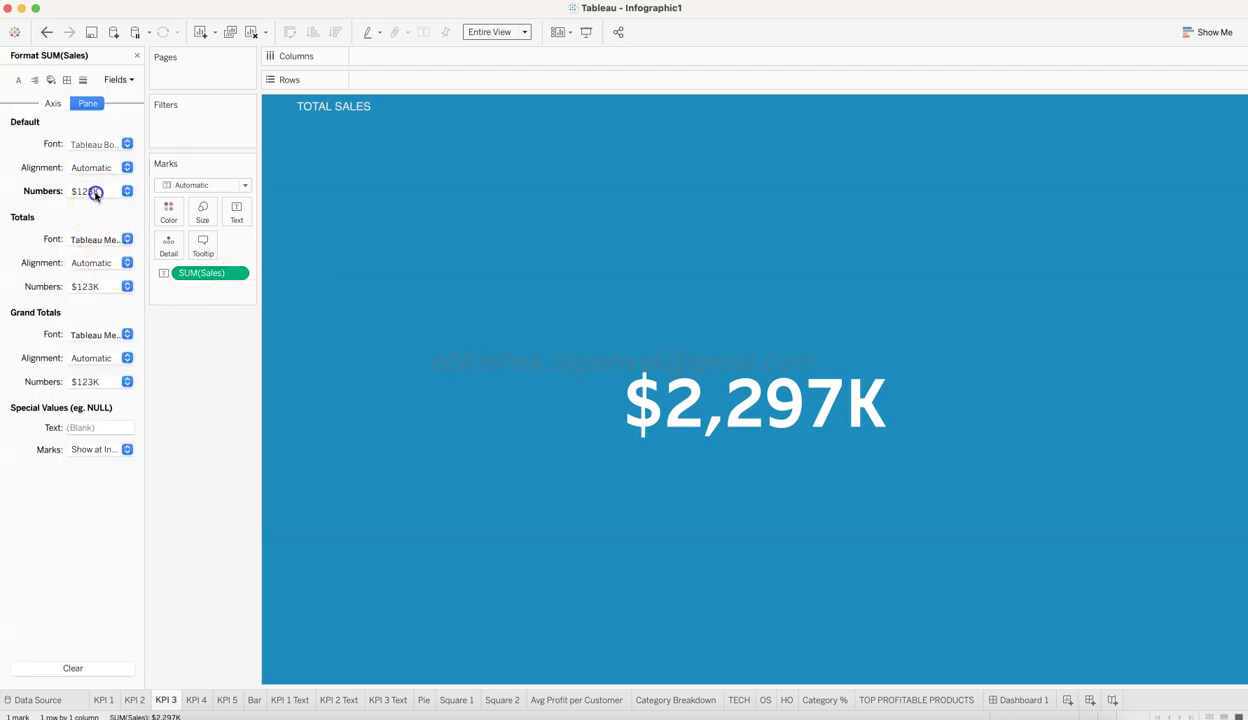
left_click(95, 193)
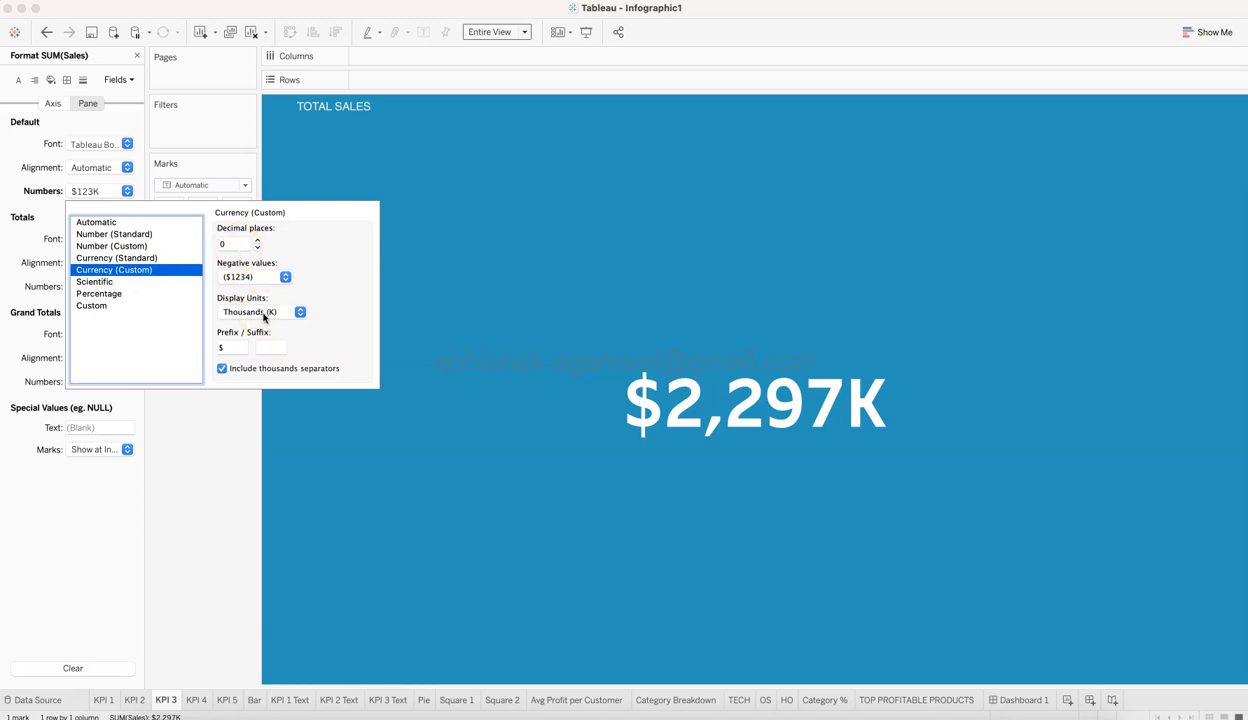
left_click(234, 518)
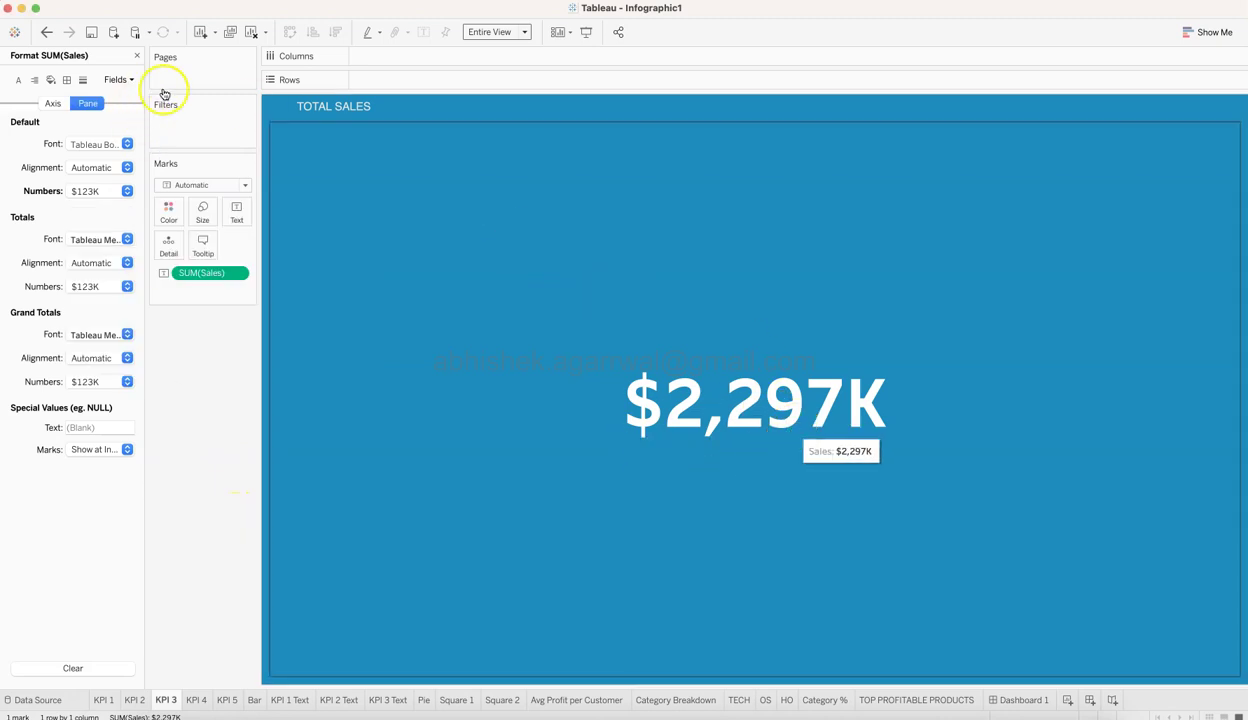
left_click(139, 59)
Inspect the font size and colour choices of the TOTAL SALES title on KPI 3, leaving the title unchanged
left_click(350, 111)
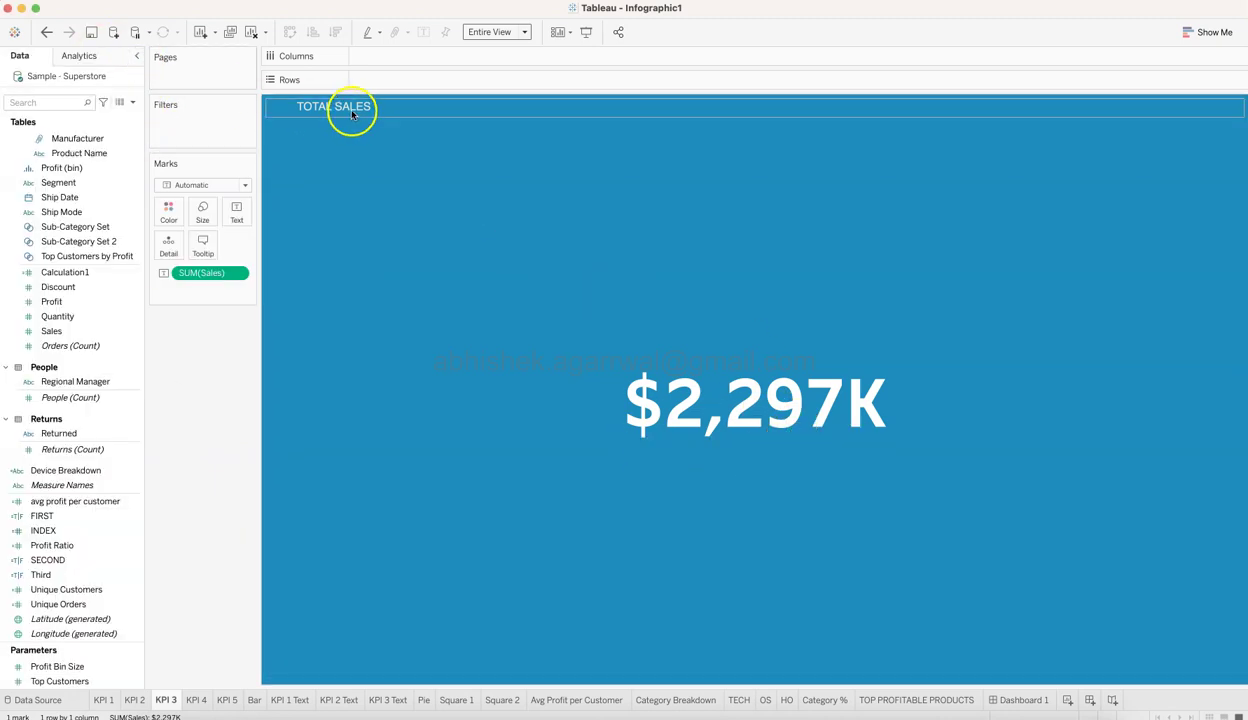
double_click(352, 113)
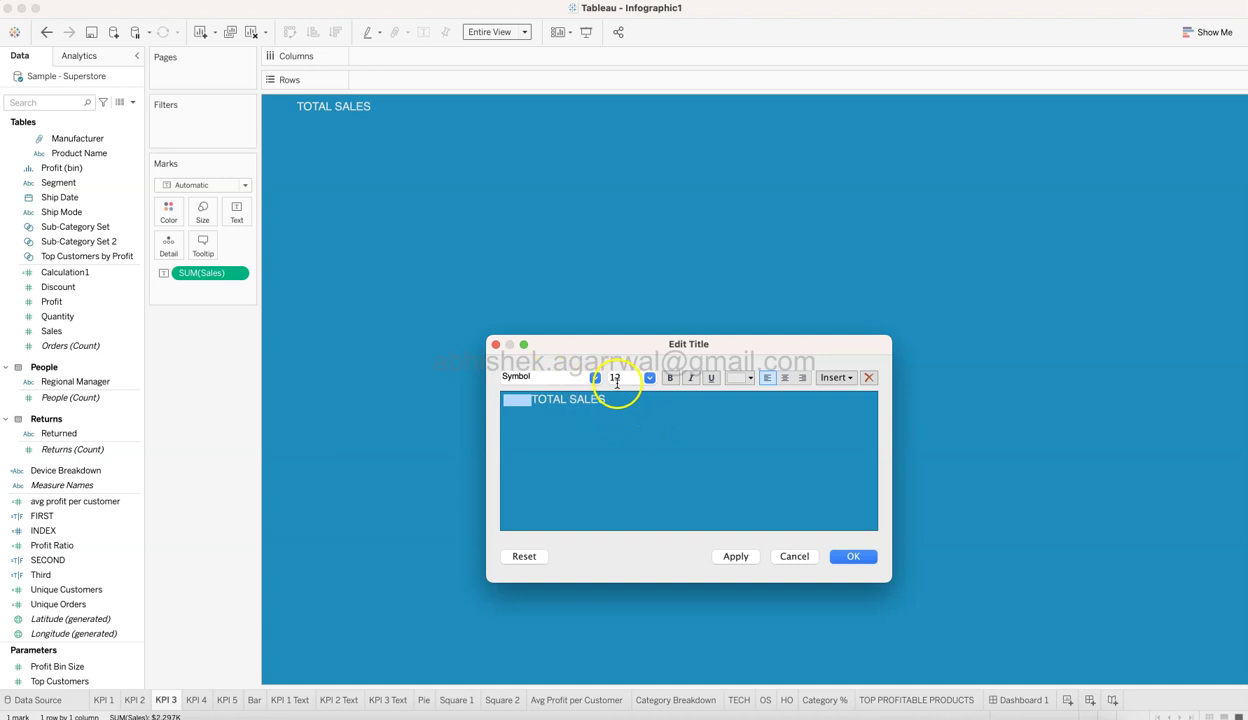
left_click(734, 377)
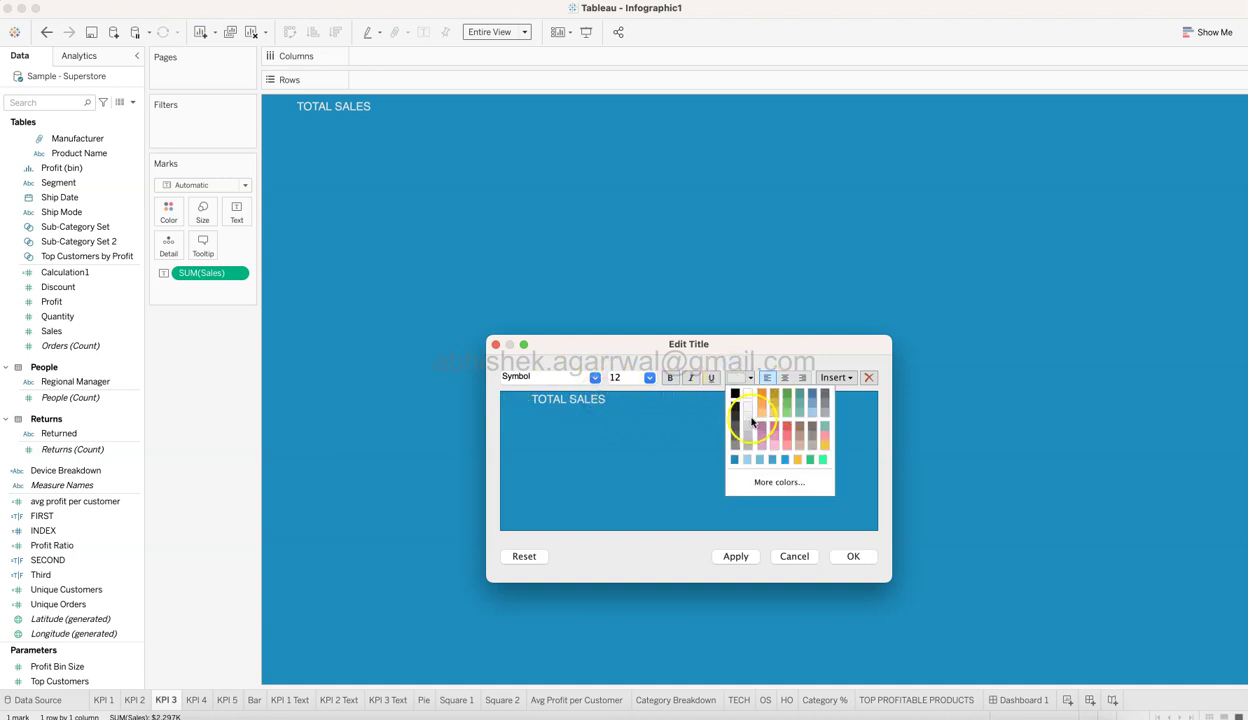
left_click(793, 557)
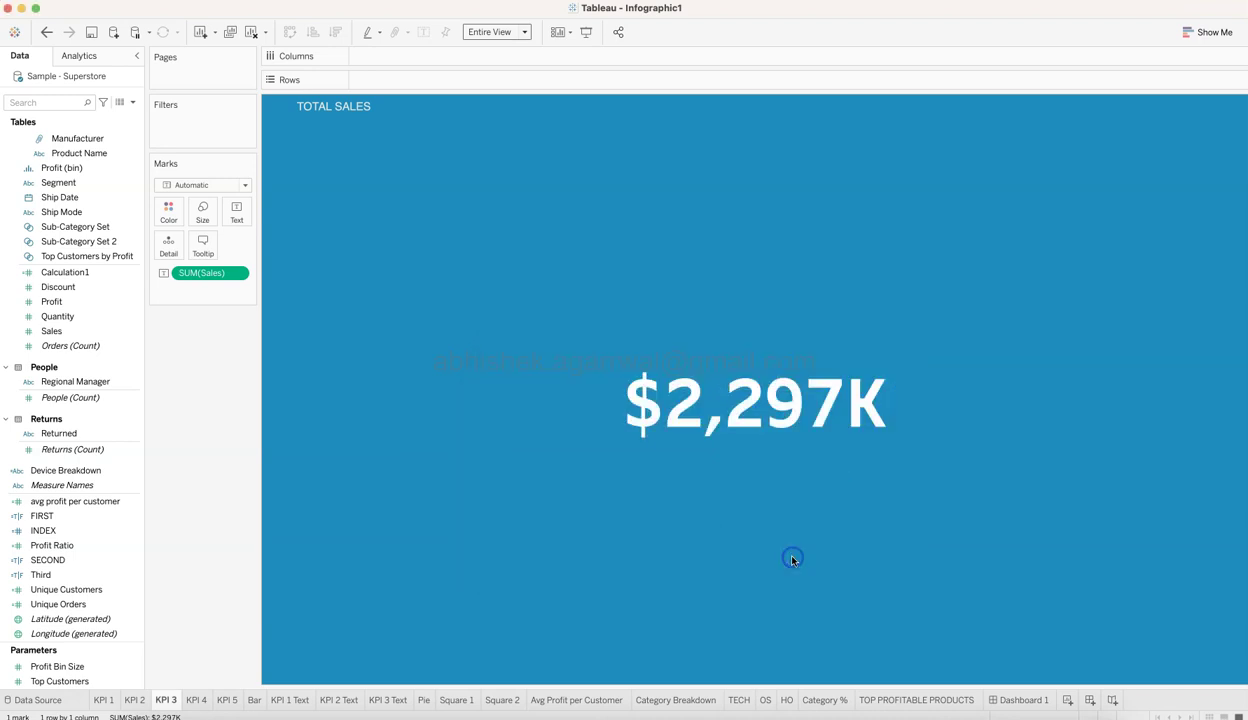
View the KPI 4 and KPI 5 worksheets and locate the Quantity measure that supplies the KPI 5 label
left_click(203, 703)
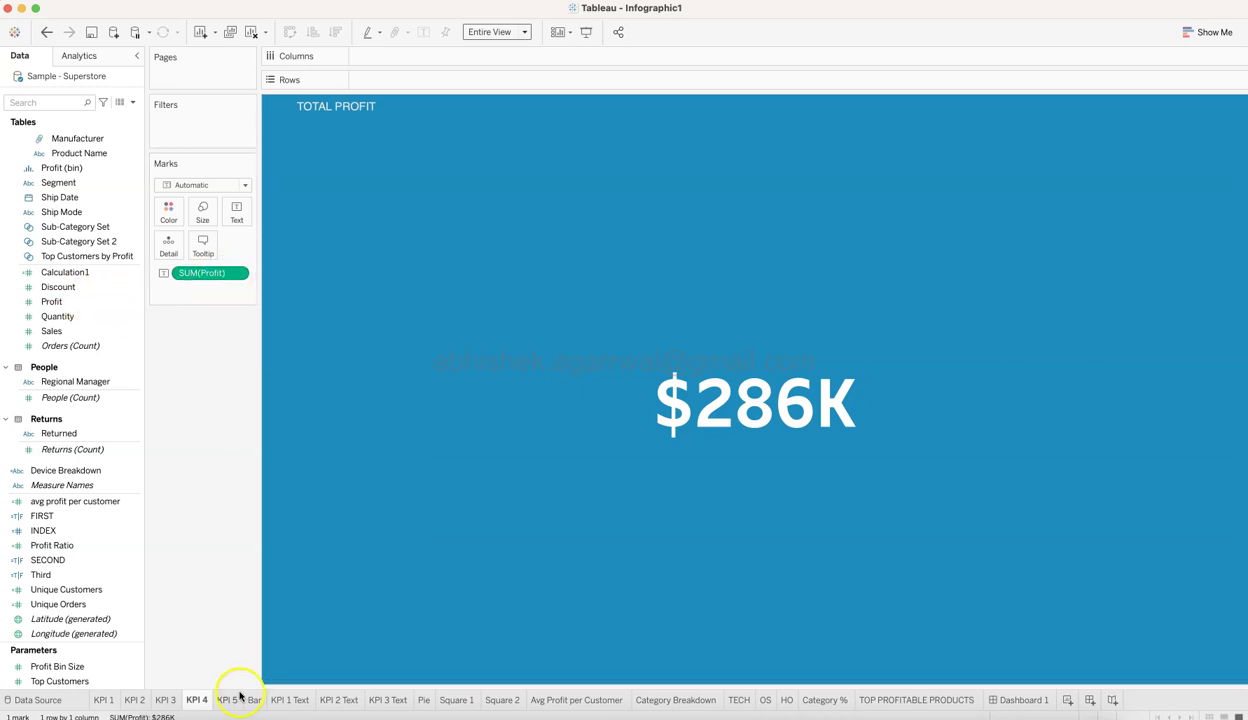
left_click(232, 701)
left_click(111, 318)
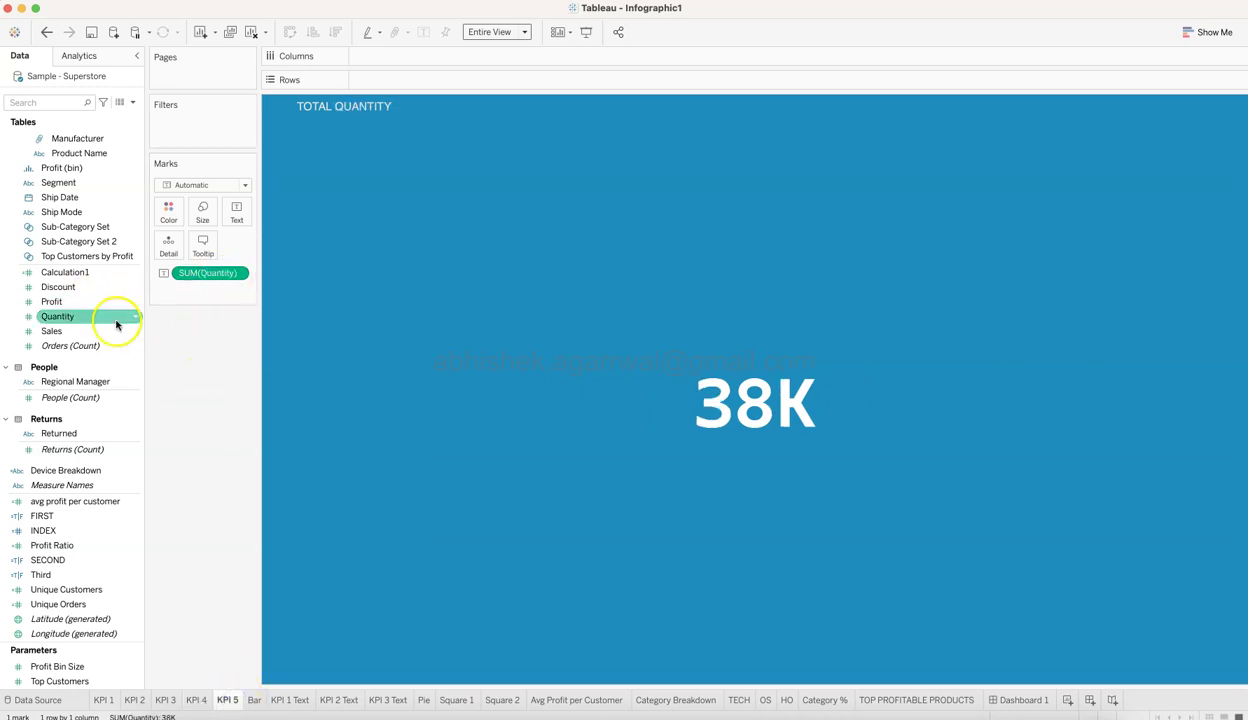
left_click(189, 284)
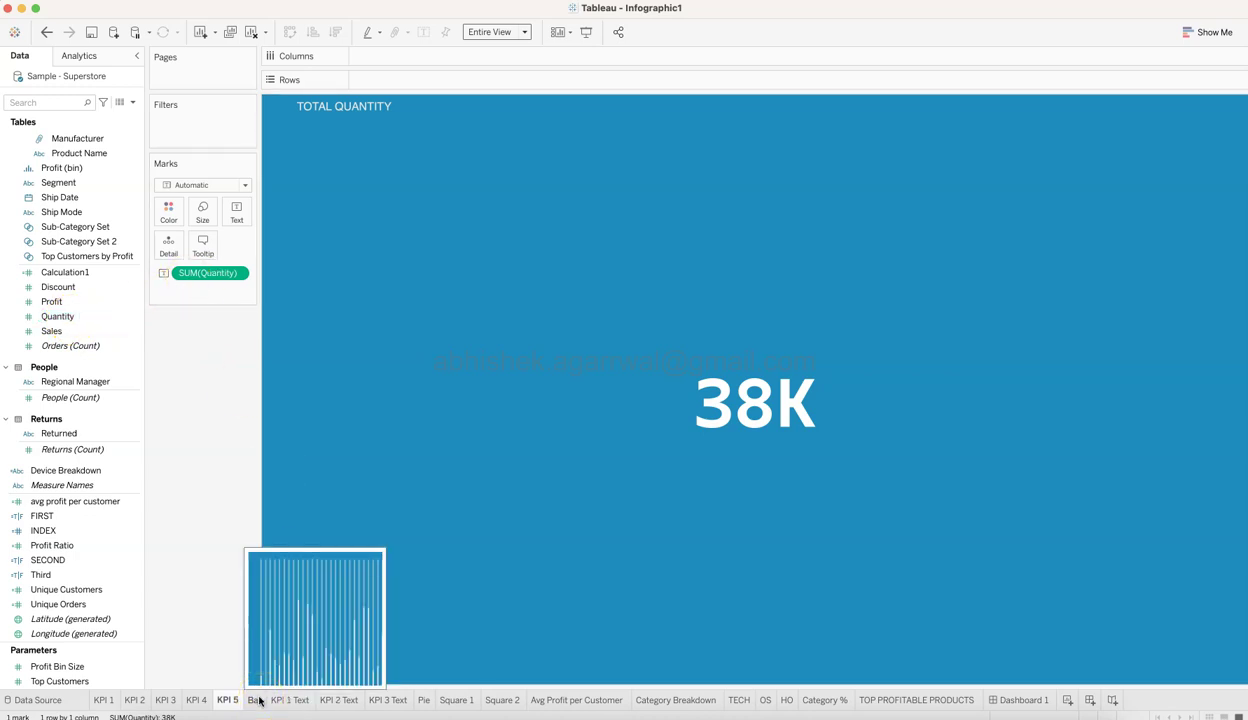
mouse_move(230, 705)
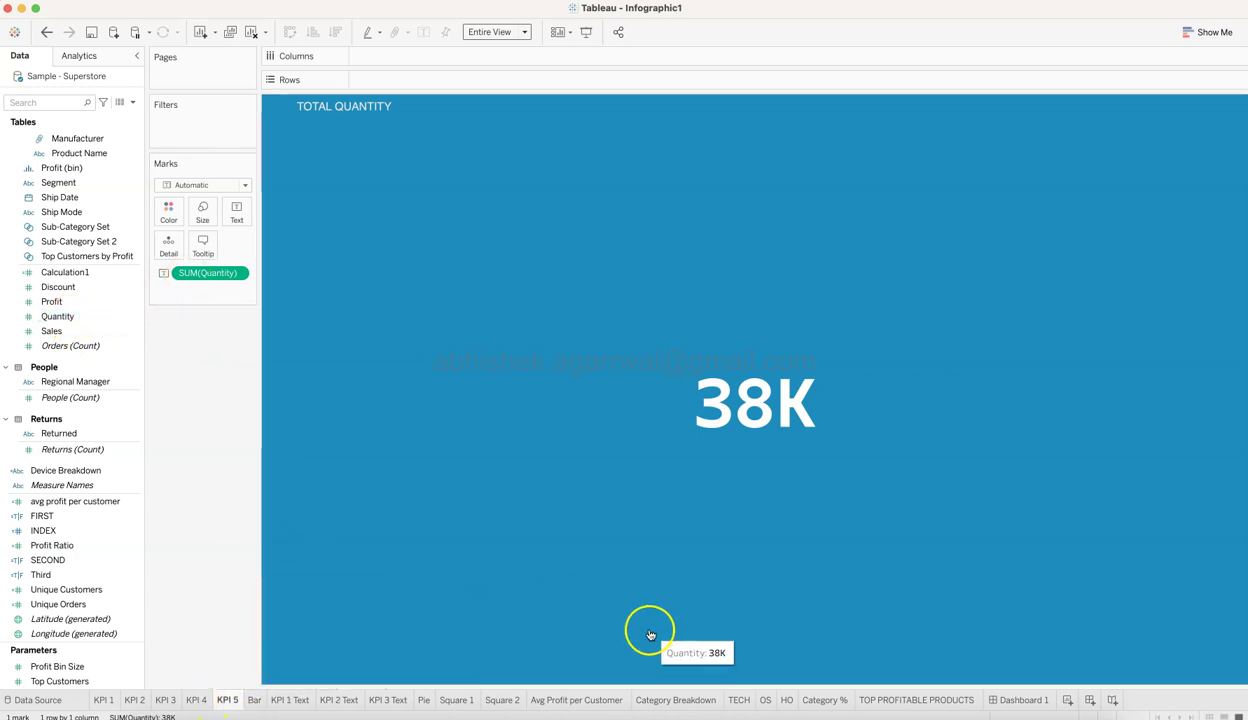
View Dashboard 1, and inspect the Top filter on Customer Name in the KPI 1 Text worksheet
left_click(1020, 702)
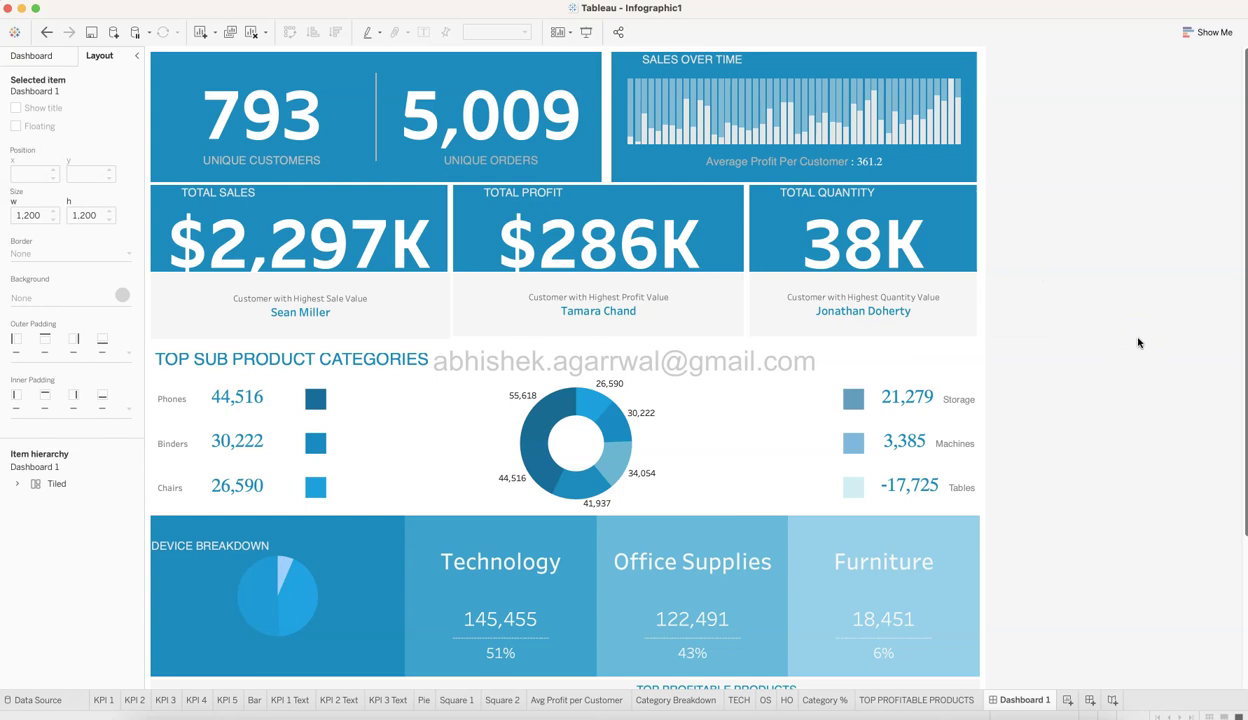
left_click(290, 700)
left_click(617, 582)
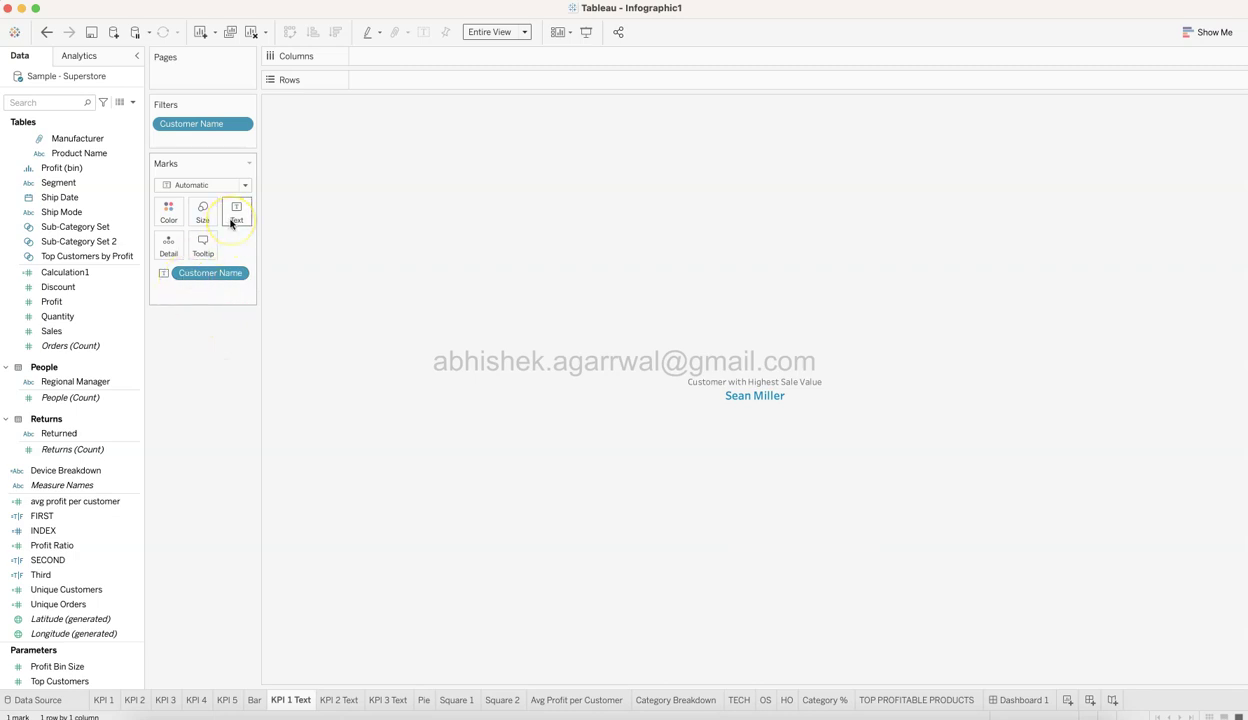
left_click(242, 124)
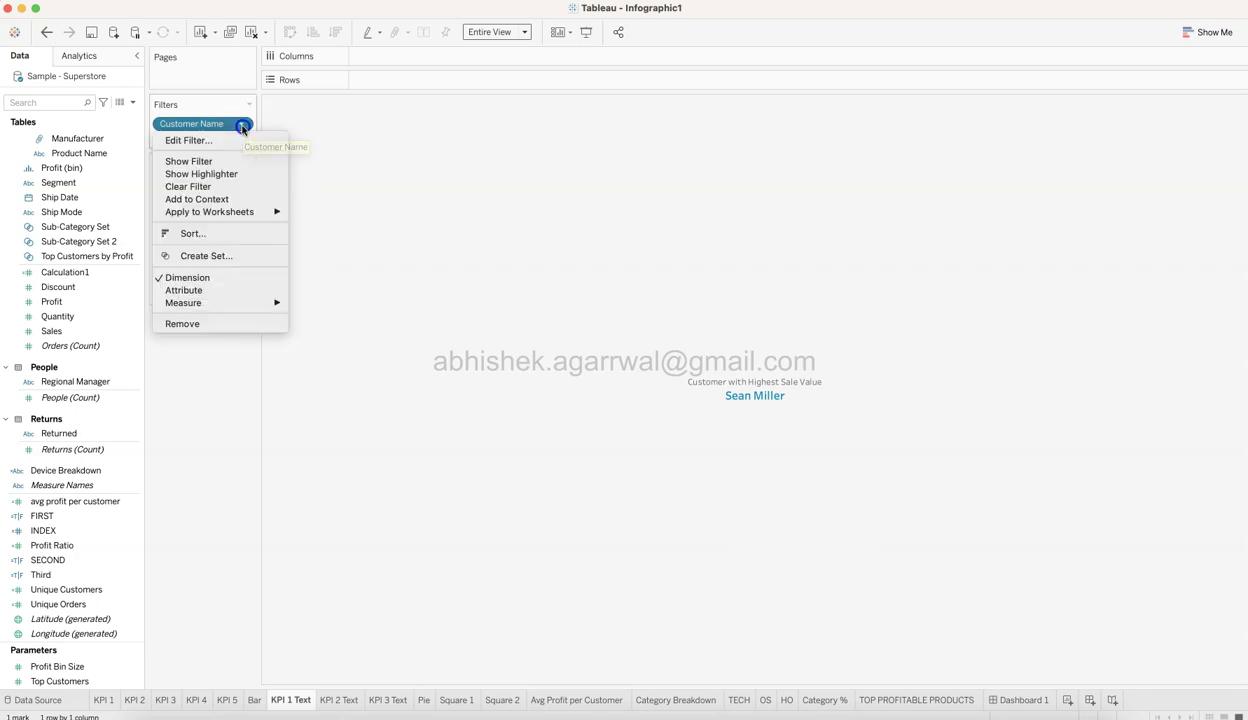
left_click(238, 140)
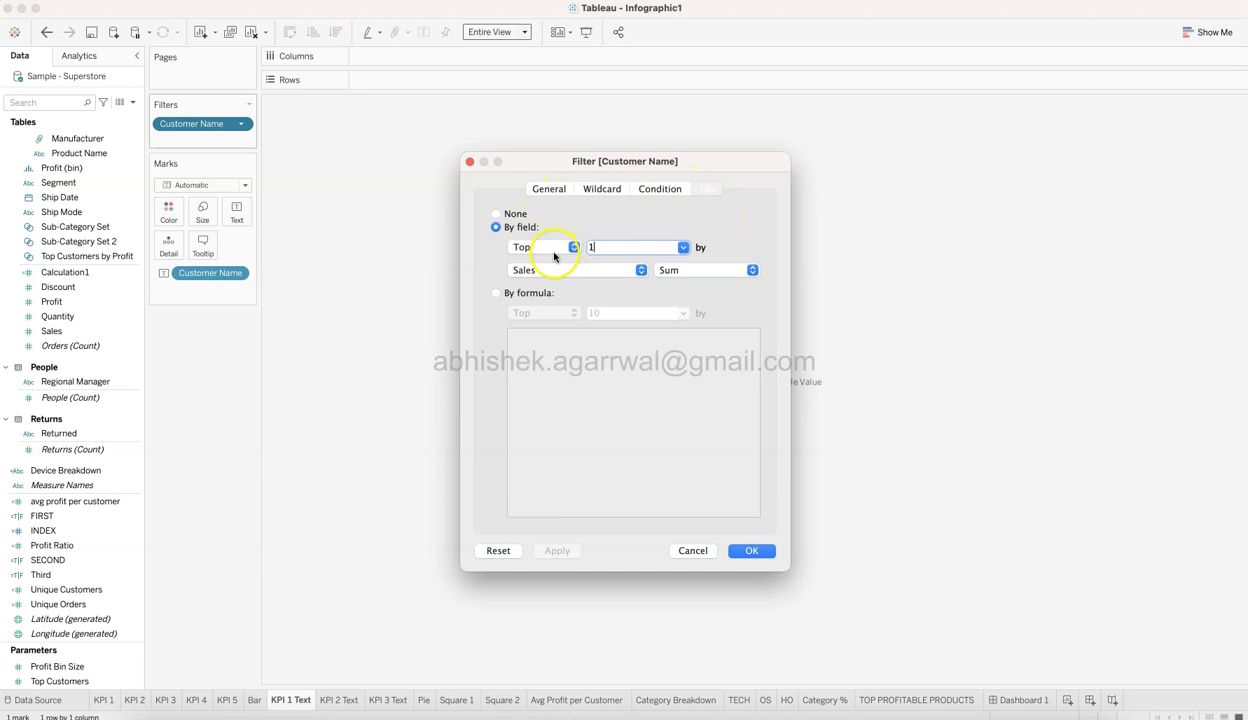
left_click(758, 551)
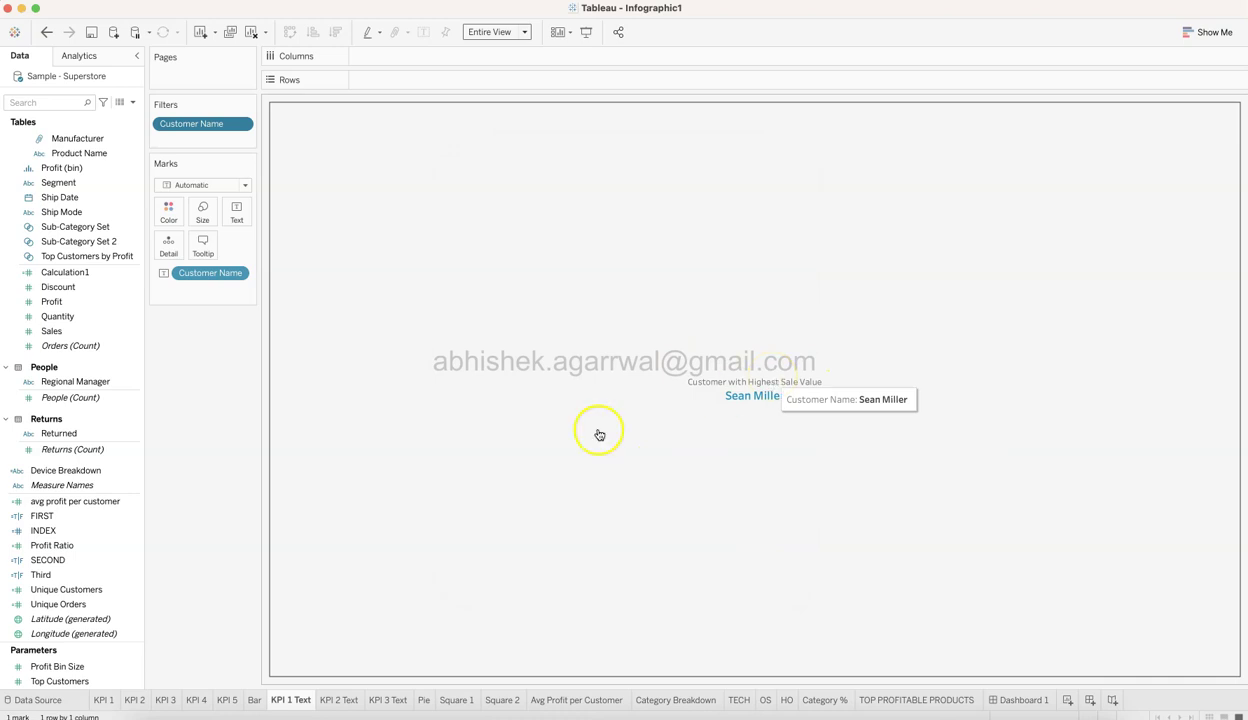
Inspect the Top filter on Customer Name in the KPI 2 Text worksheet, and view the KPI 3 Text worksheet
left_click(340, 700)
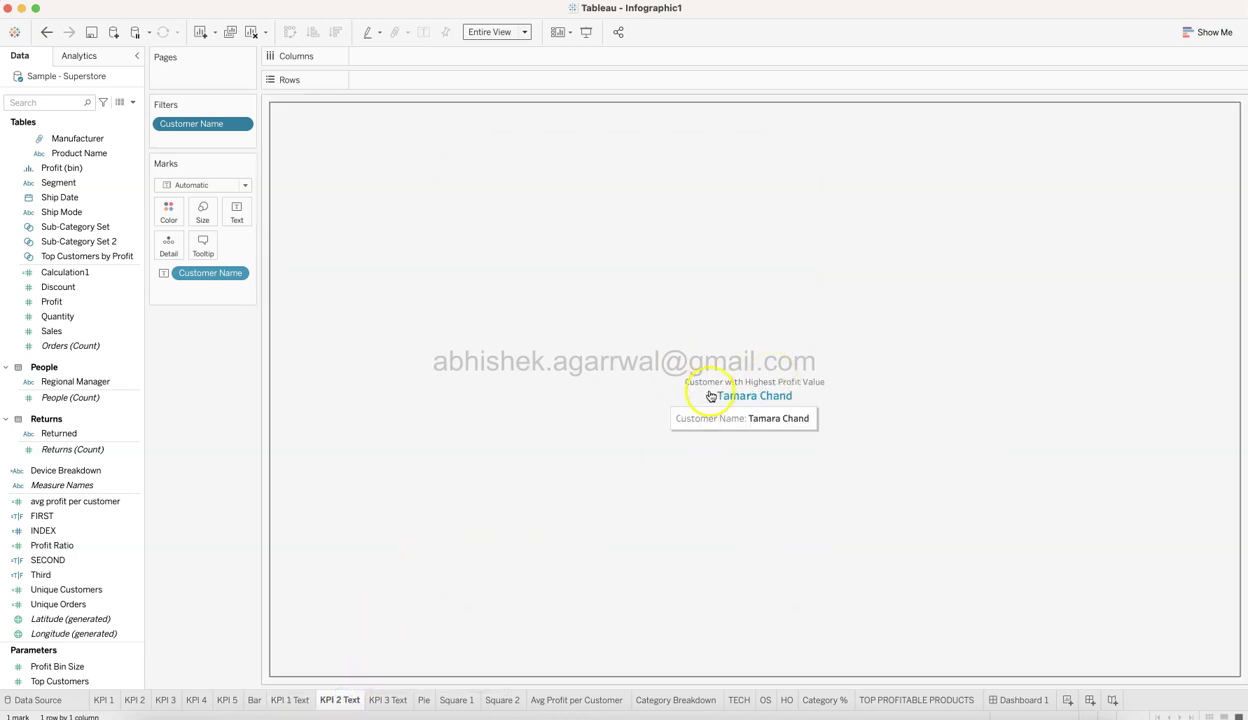
left_click(243, 126)
left_click(240, 138)
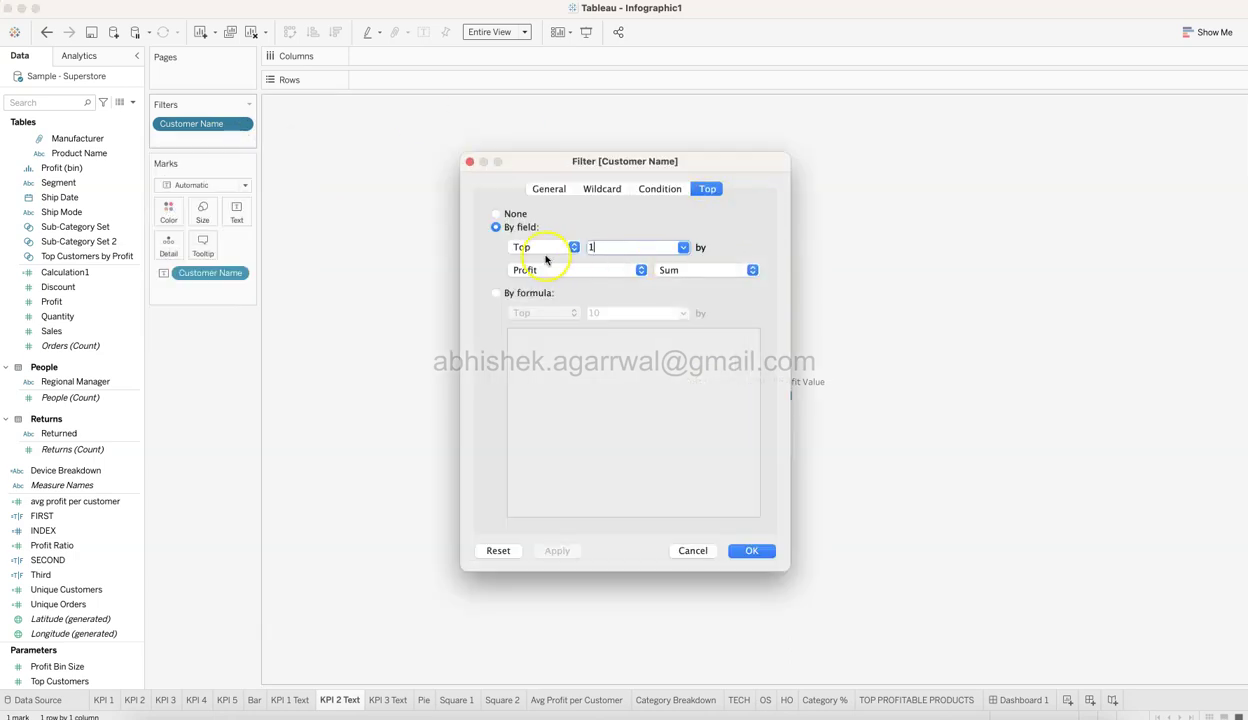
left_click(760, 551)
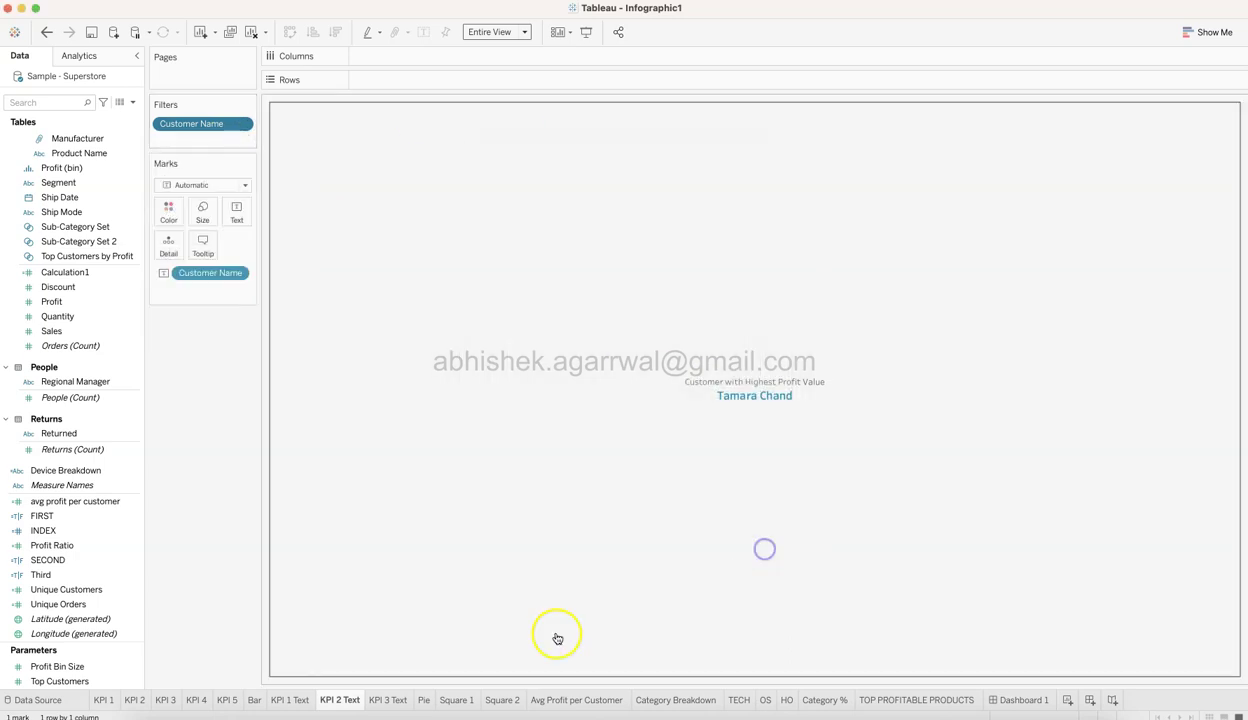
left_click(388, 700)
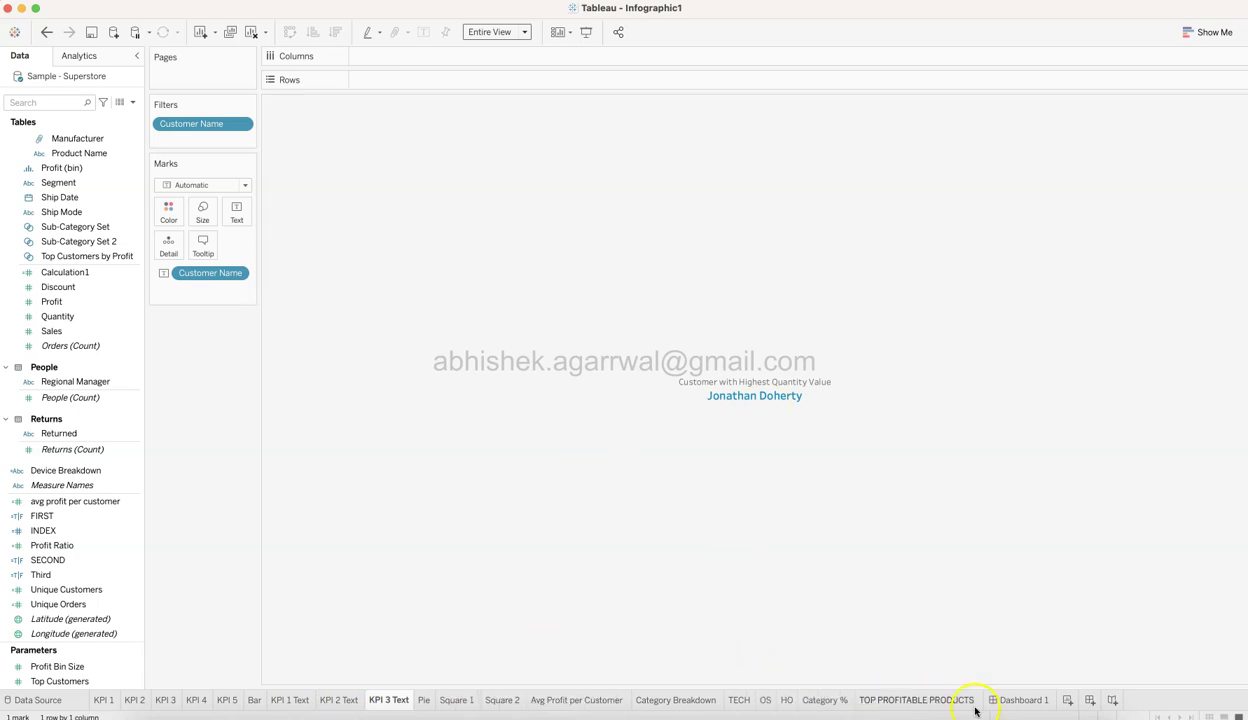
View Dashboard 1, and examine the SUM(Sales) and WINDOW_MAX marks settings on the Bar worksheet
left_click(1018, 700)
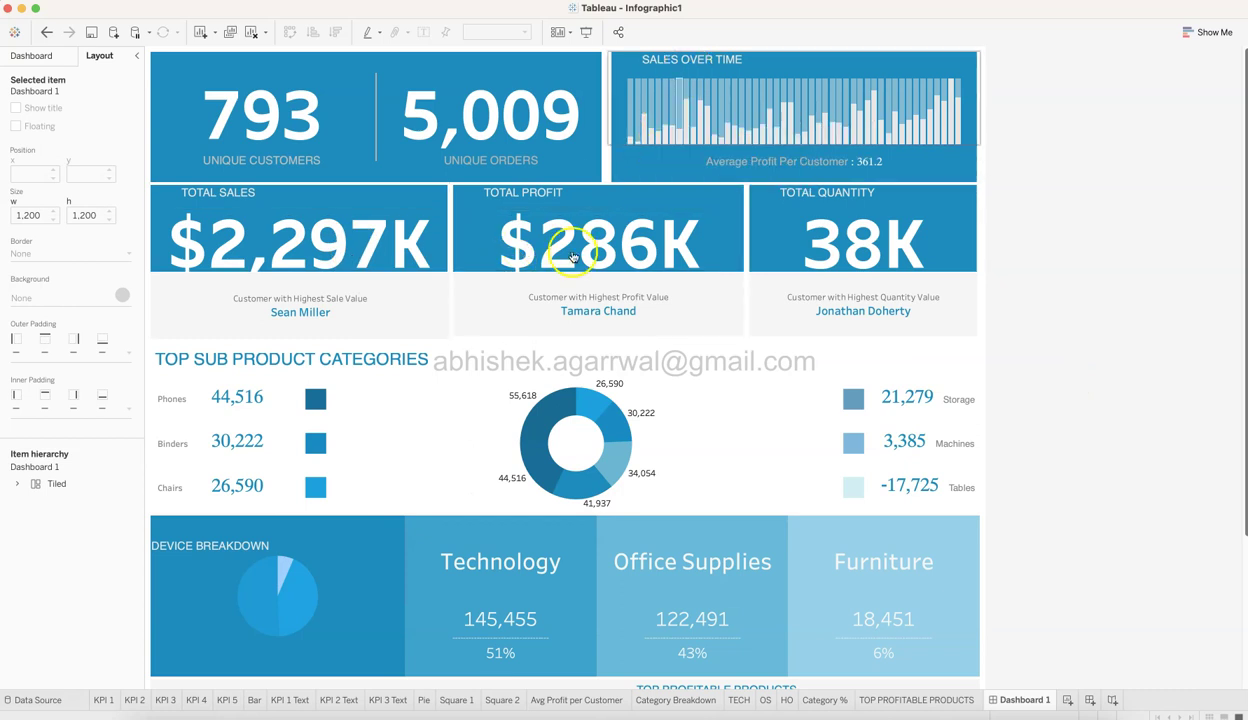
left_click(254, 700)
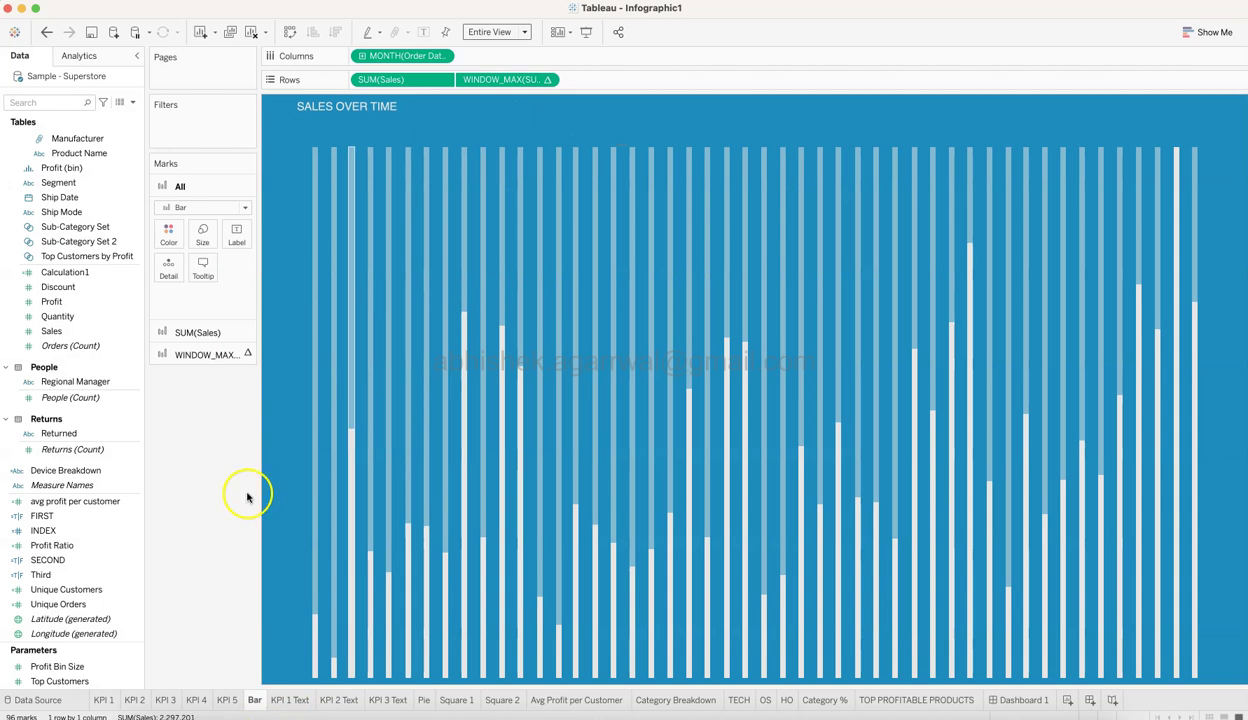
left_click(198, 332)
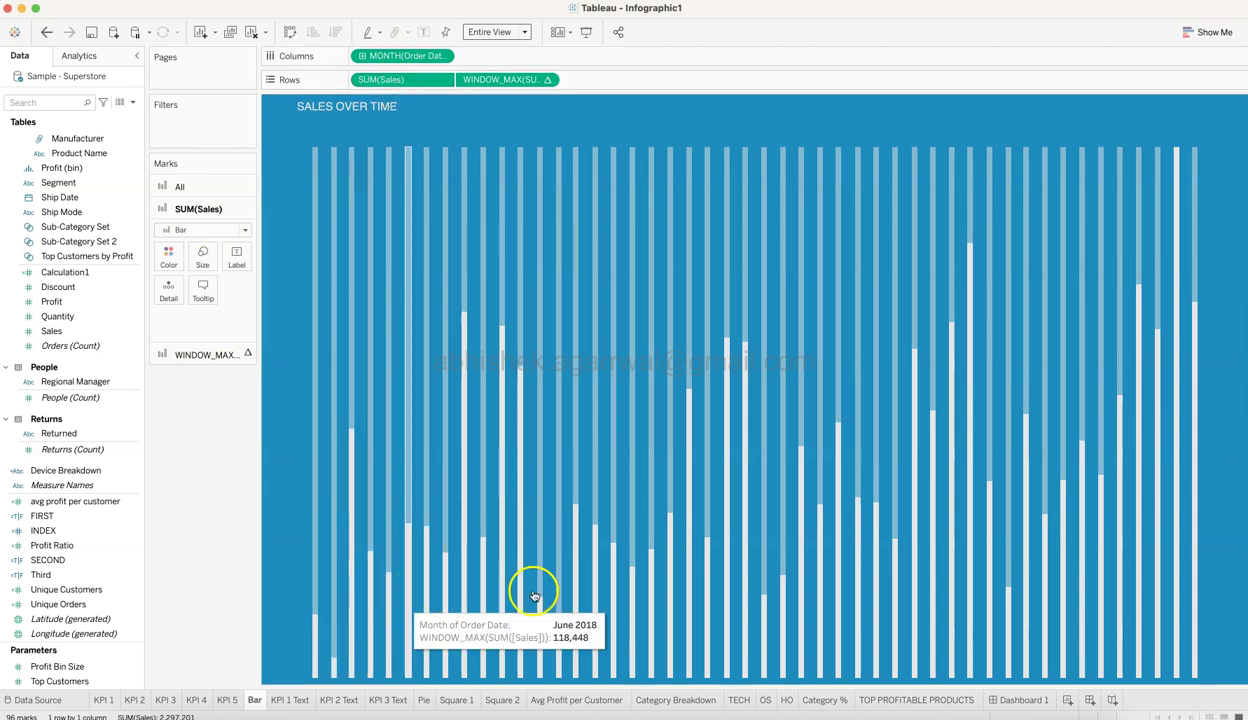
left_click(209, 356)
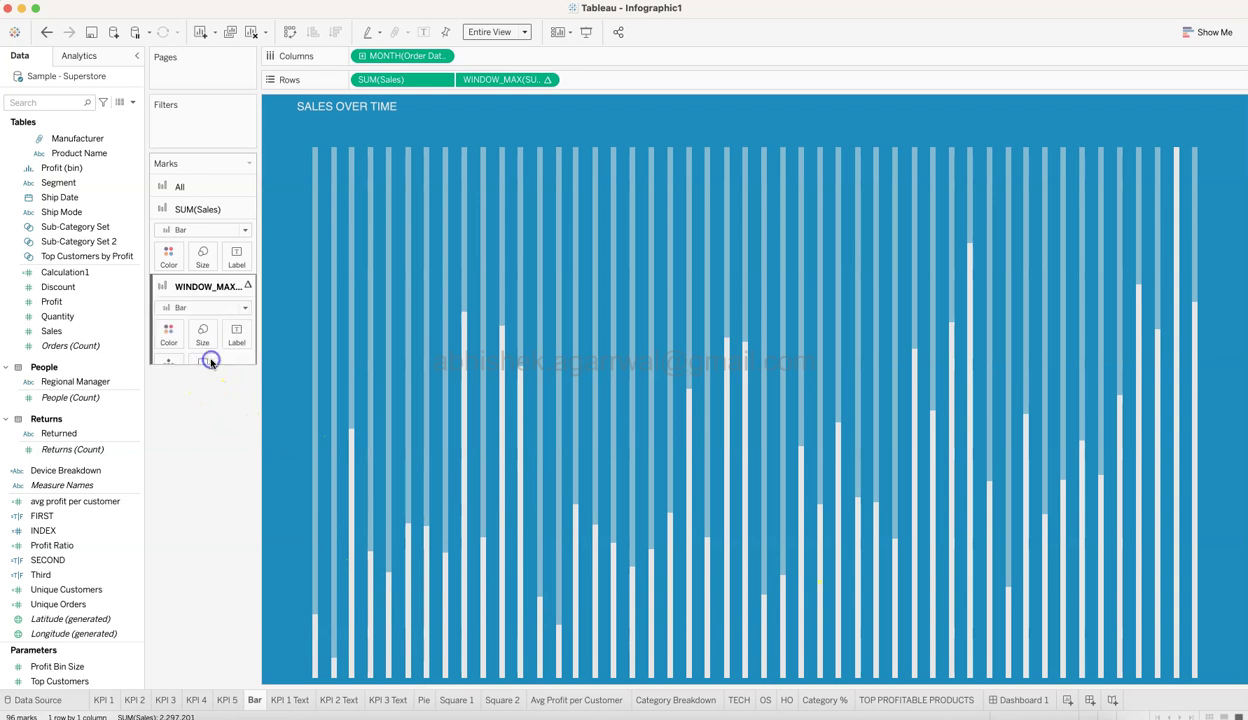
Inspect the formula of the WINDOW_MAX field in the rows of the Bar worksheet, and leave it unchanged
double_click(518, 82)
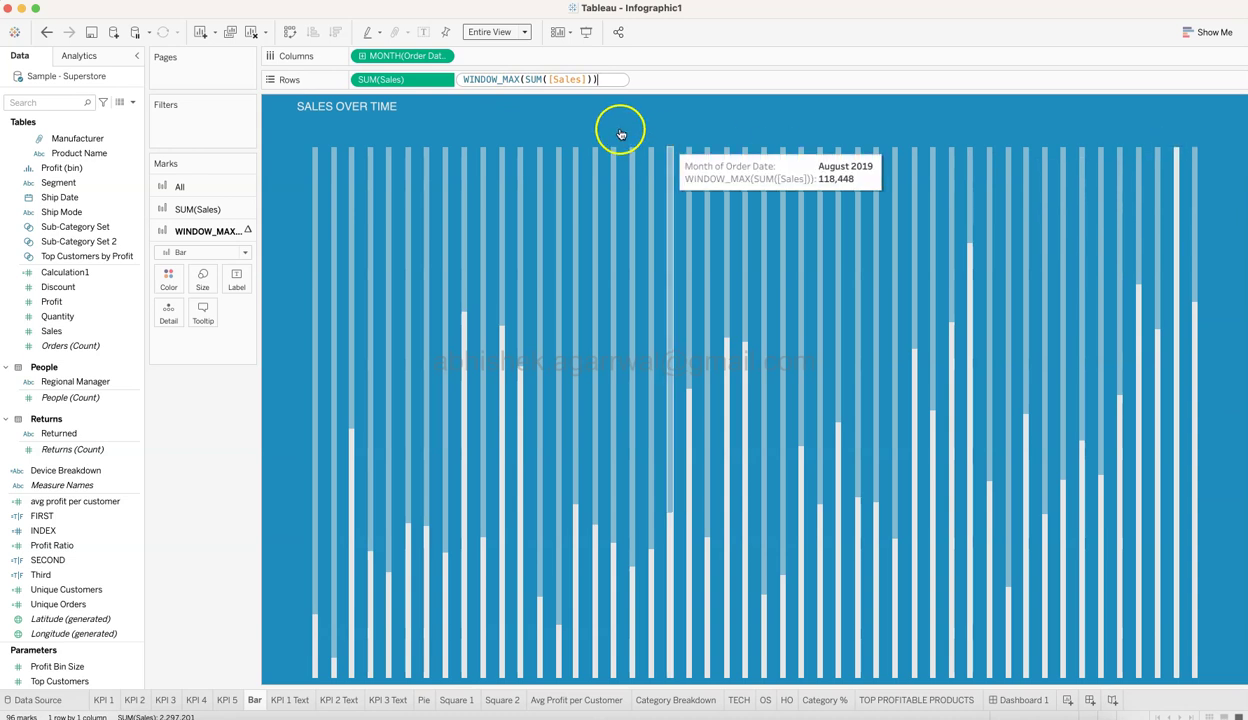
mouse_move(560, 153)
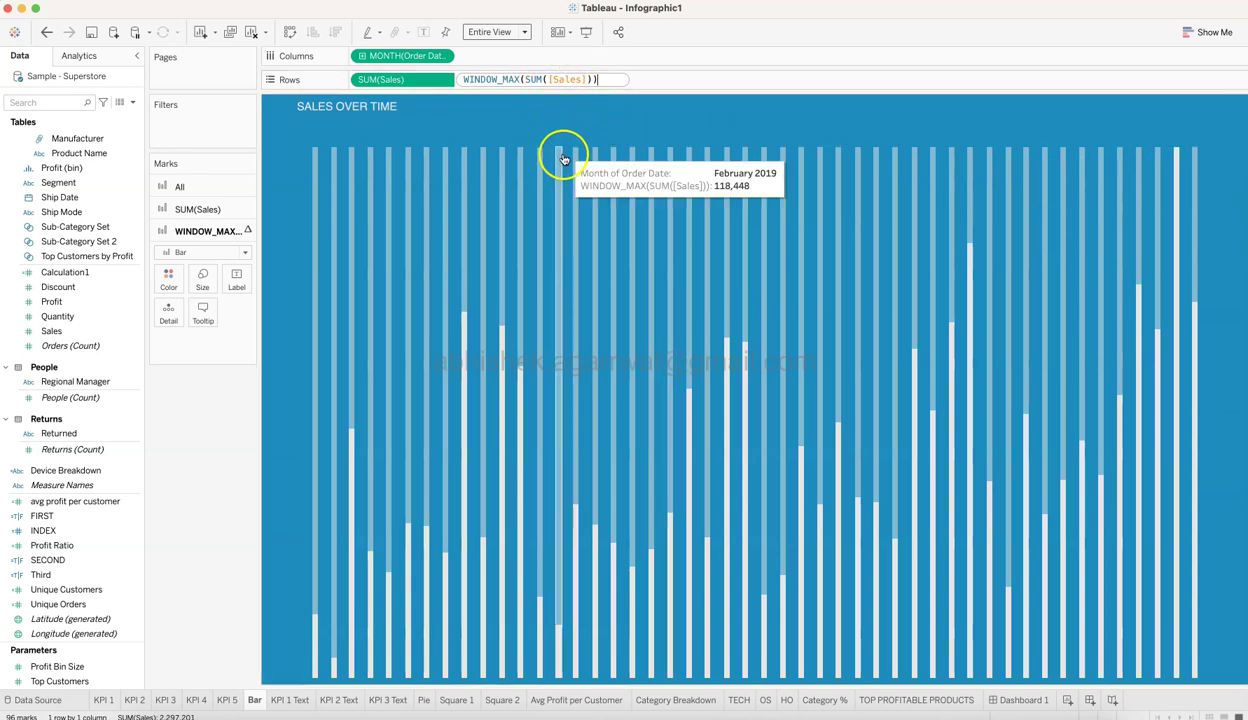
left_click(205, 438)
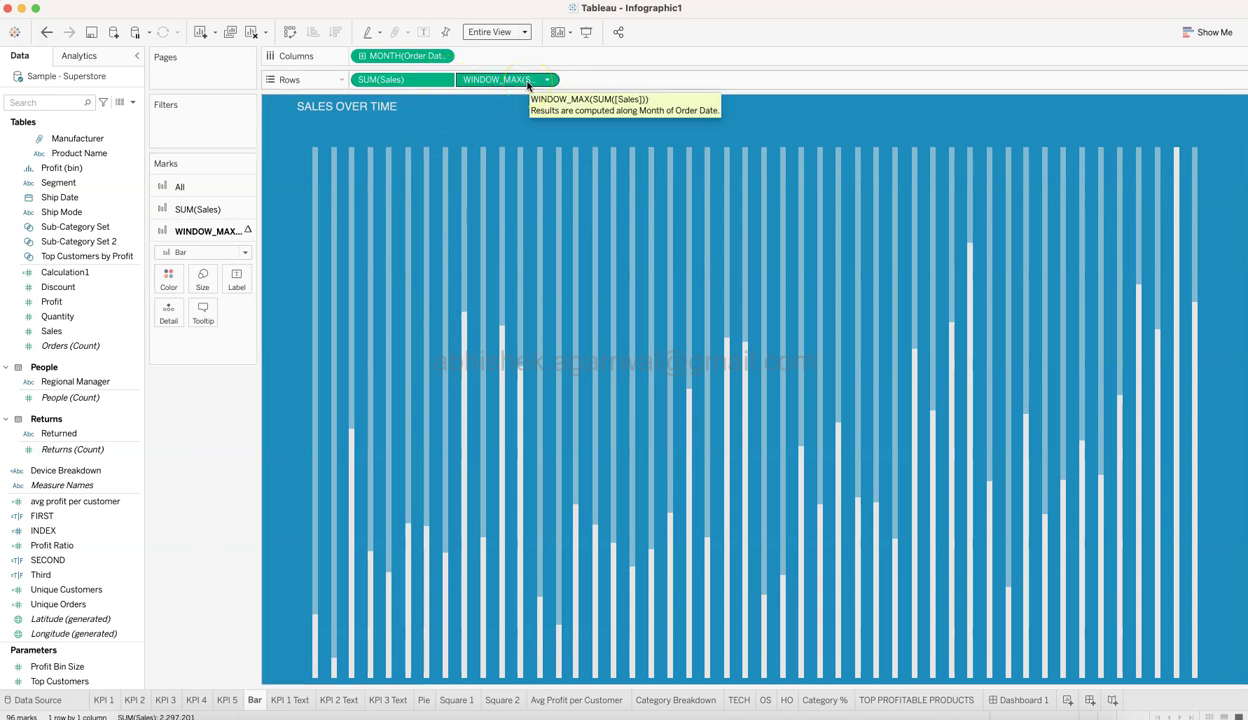
mouse_move(362, 474)
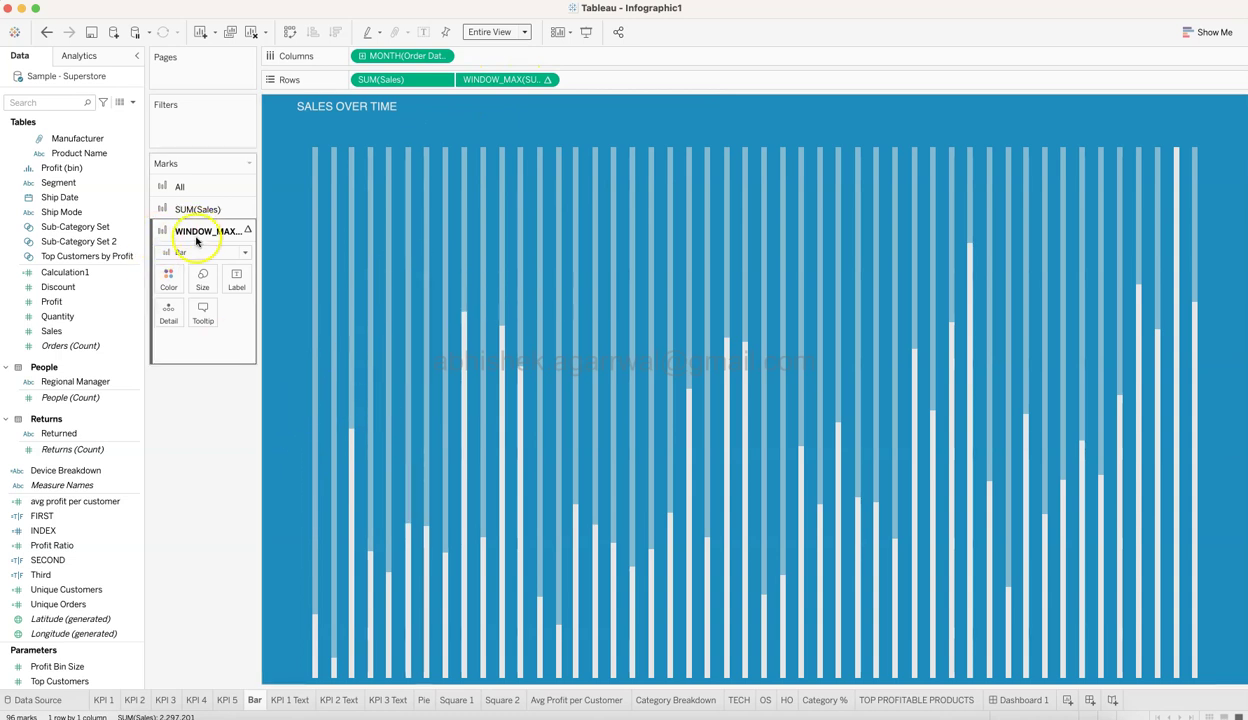
Check the colour and opacity settings of the WINDOW_MAX bars without changing them
left_click(167, 284)
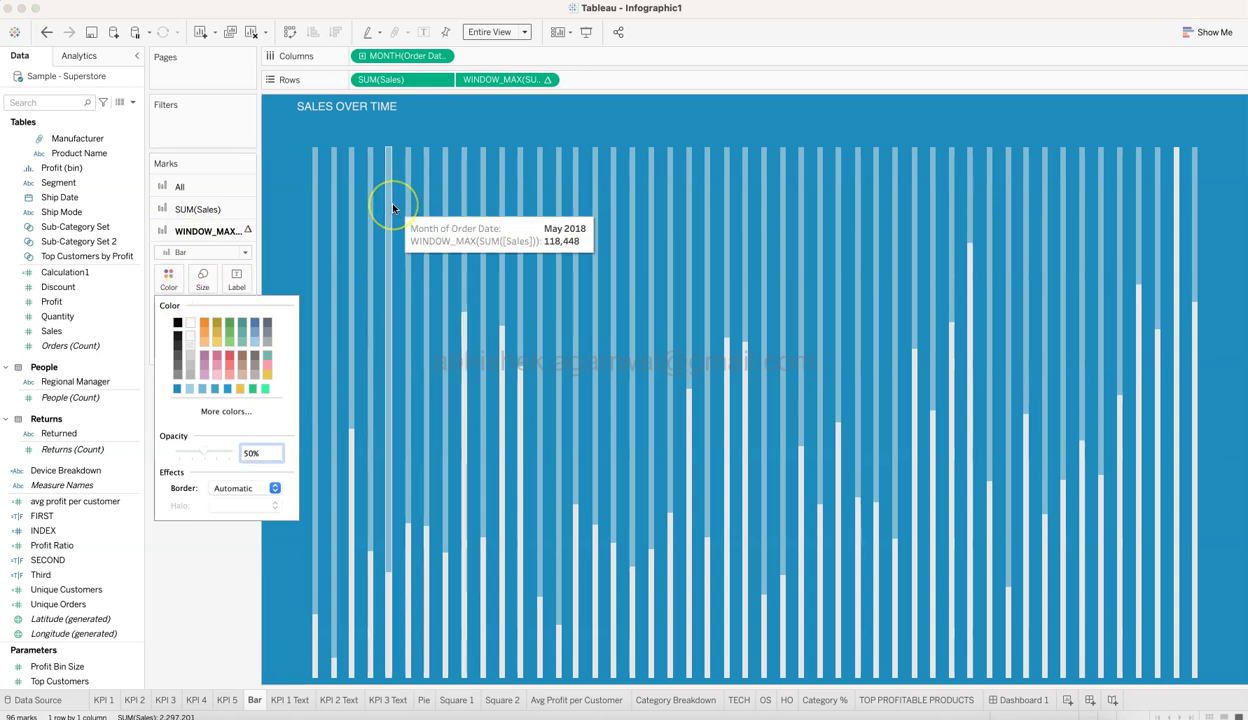
left_click(195, 338)
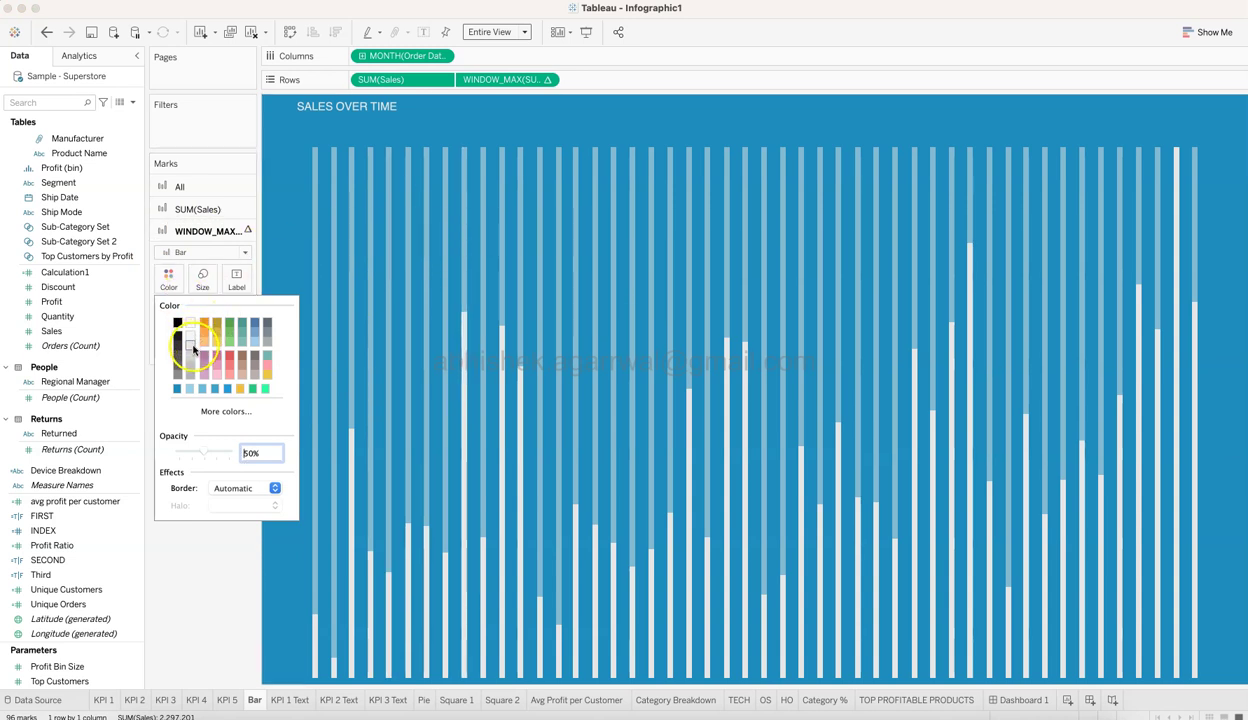
left_click(202, 455)
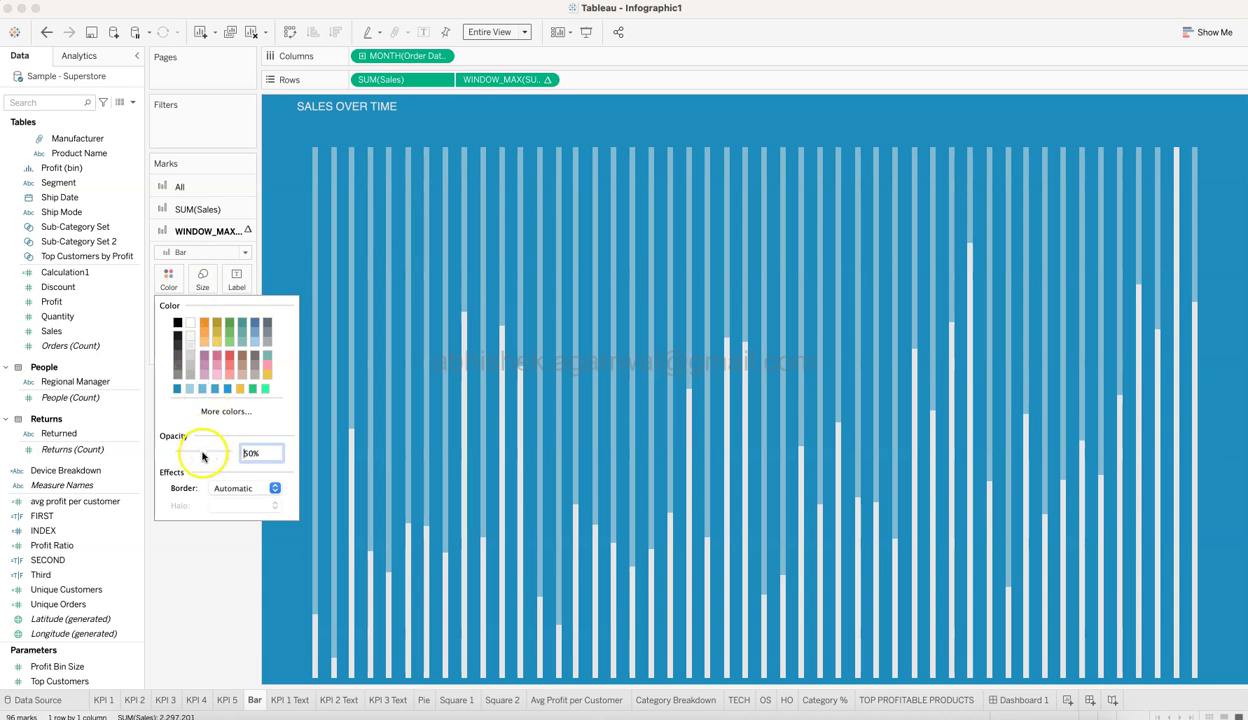
left_click(195, 548)
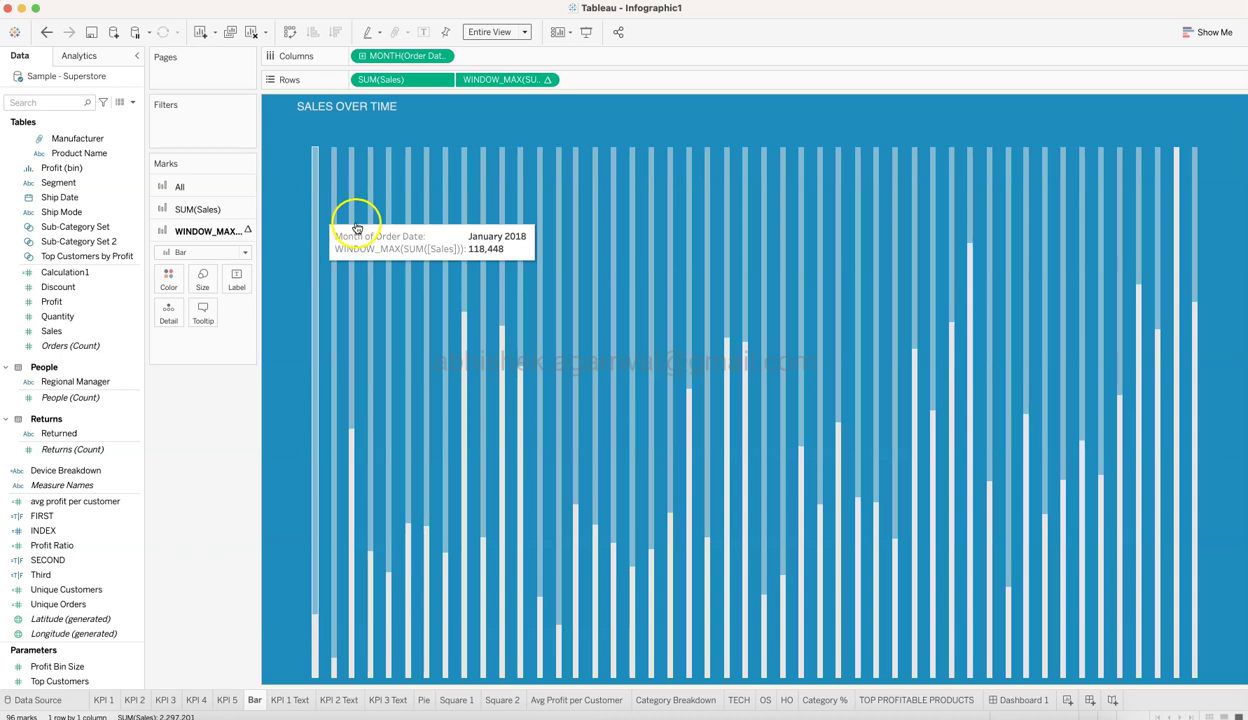
Check the colour and opacity settings of the SUM(Sales) bars without changing them
left_click(190, 211)
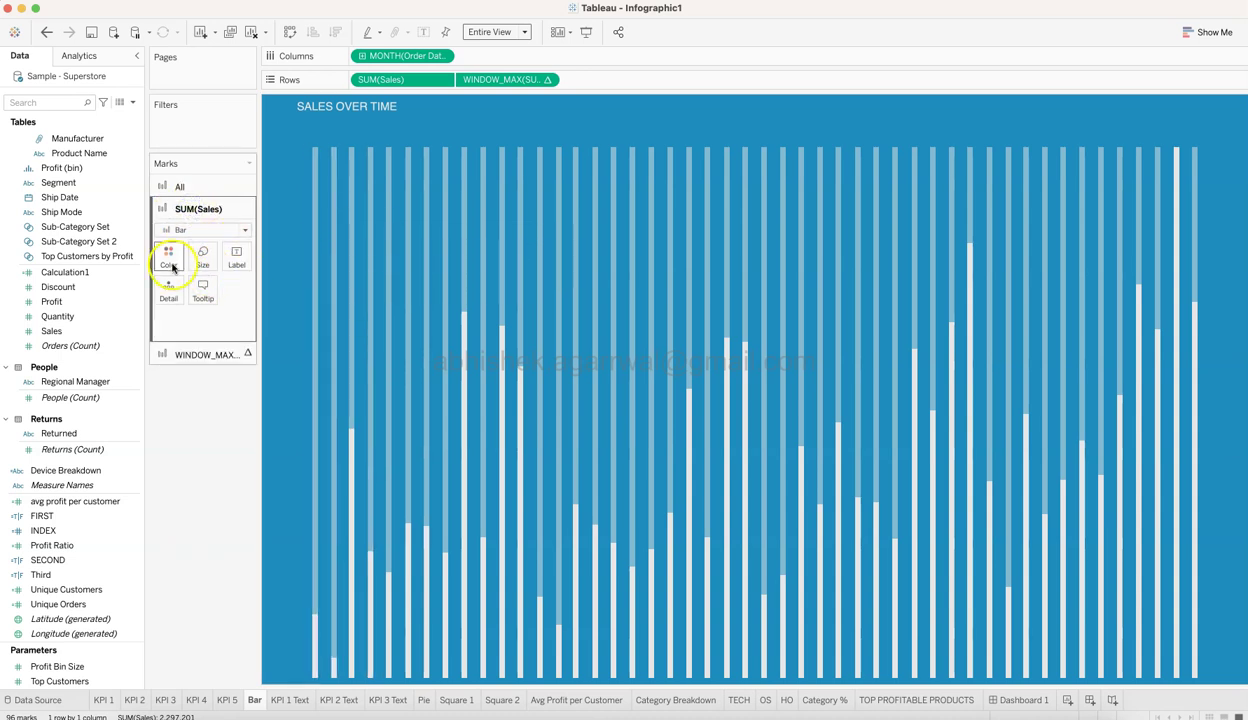
left_click(169, 262)
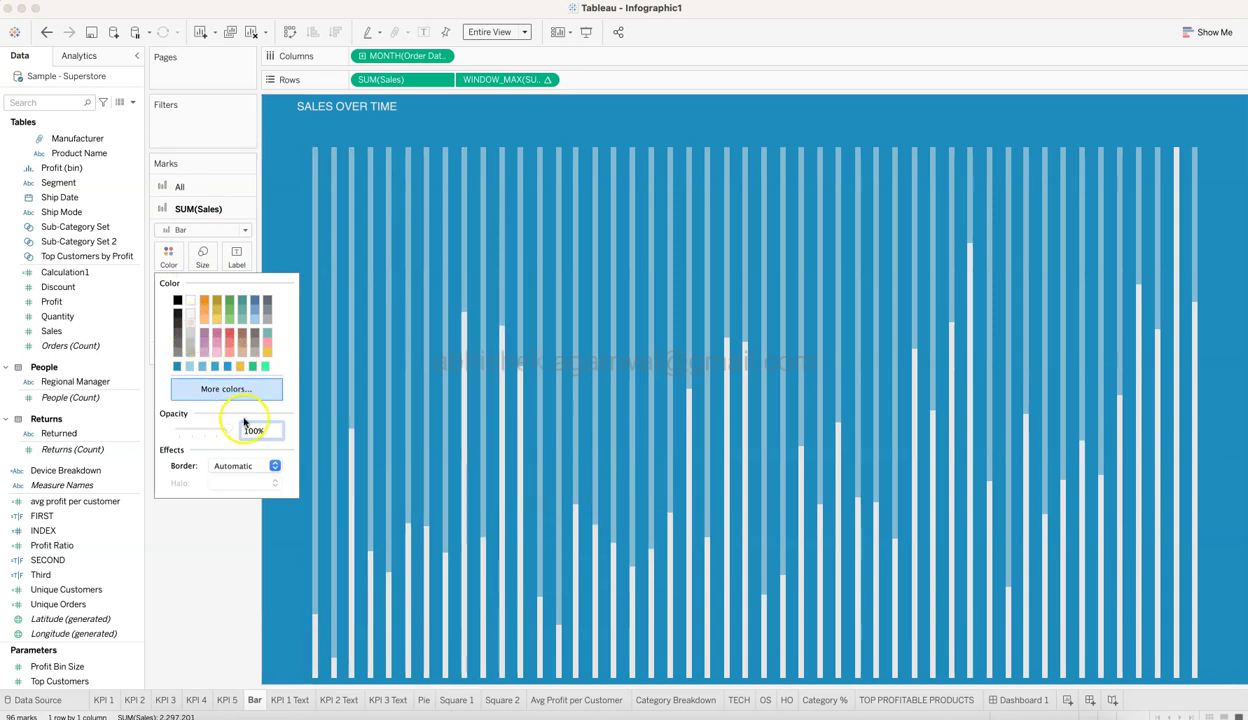
left_click(187, 571)
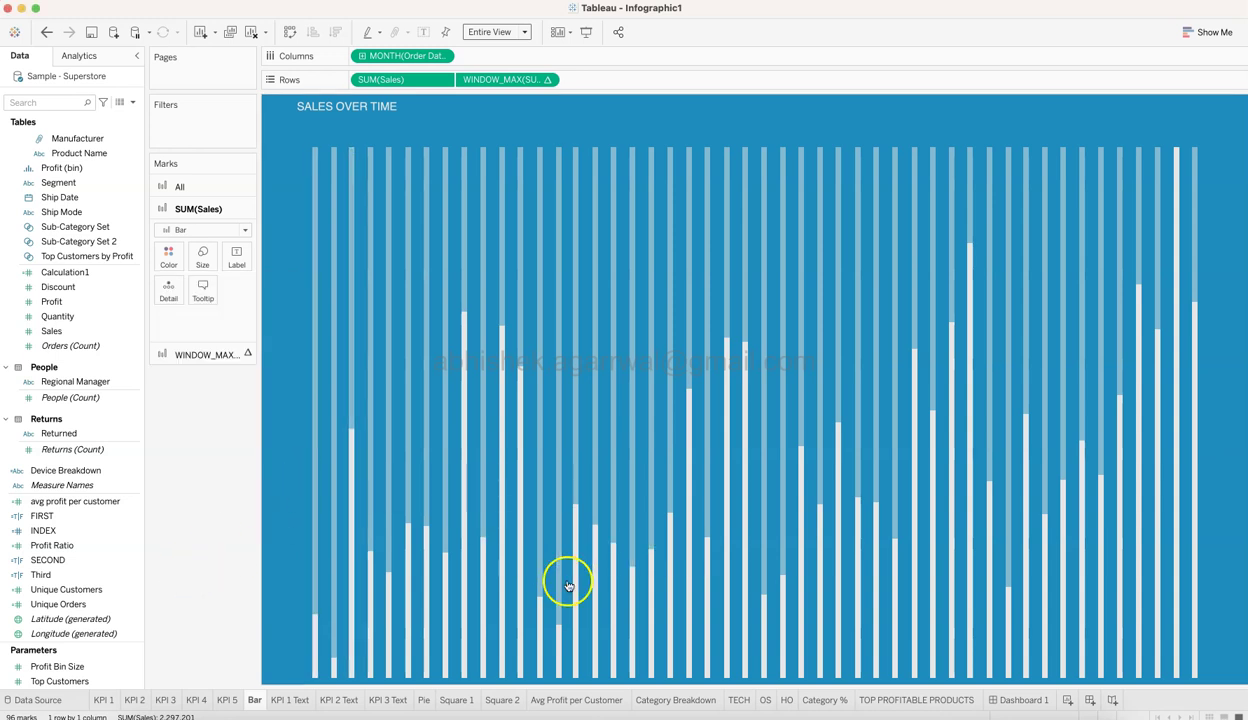
View Dashboard 1, and inspect the formula of the avg profit per customer field on the Avg Profit per Customer worksheet
left_click(1013, 702)
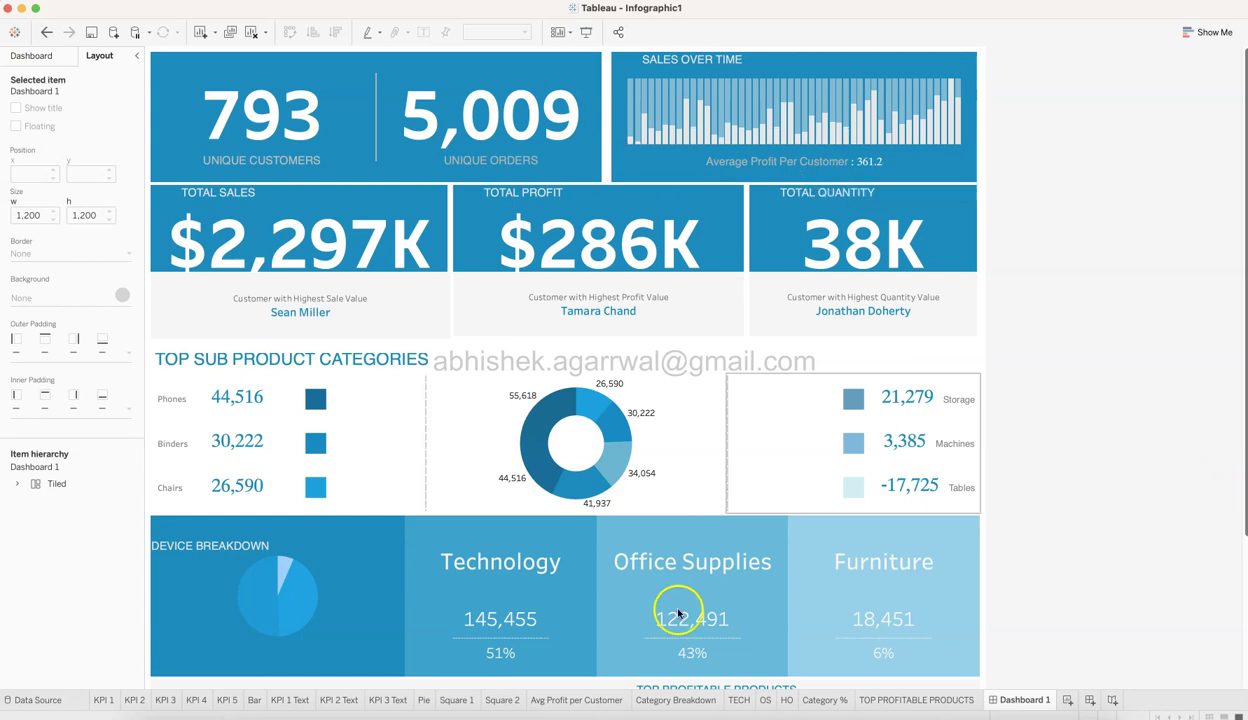
left_click(612, 700)
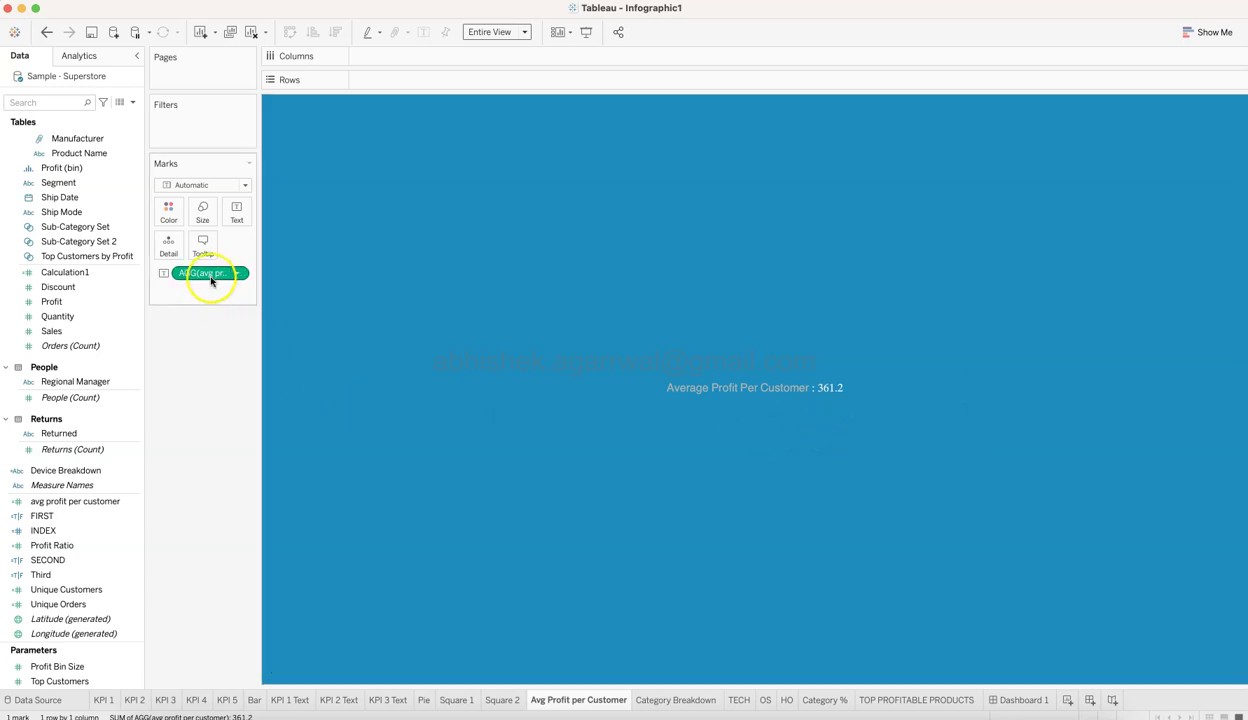
scroll(100, 499, "down", 1)
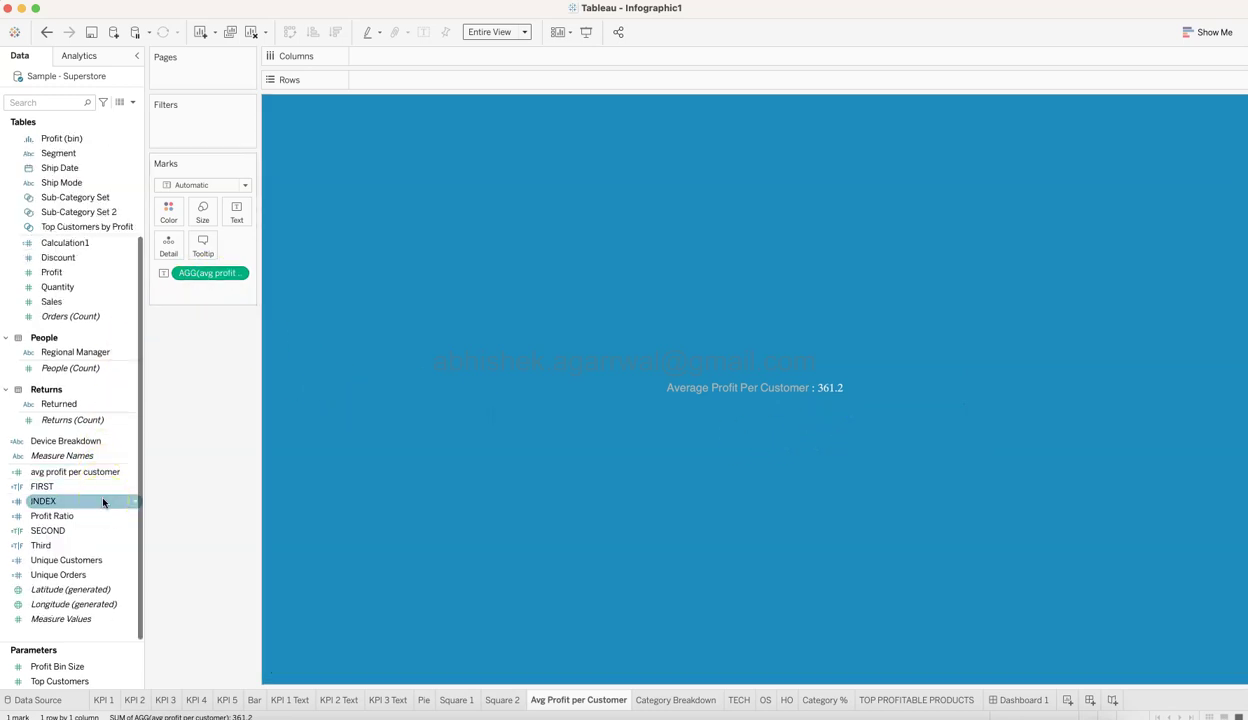
scroll(103, 502, "up", 3)
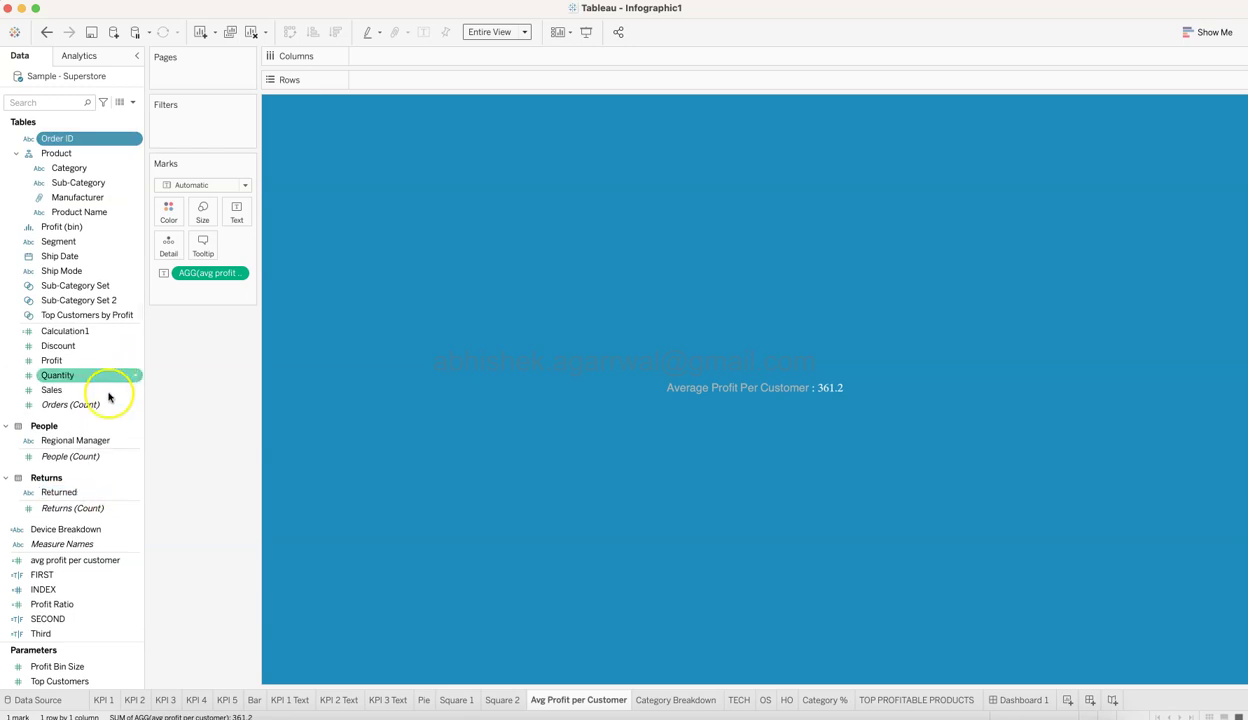
left_click(137, 561)
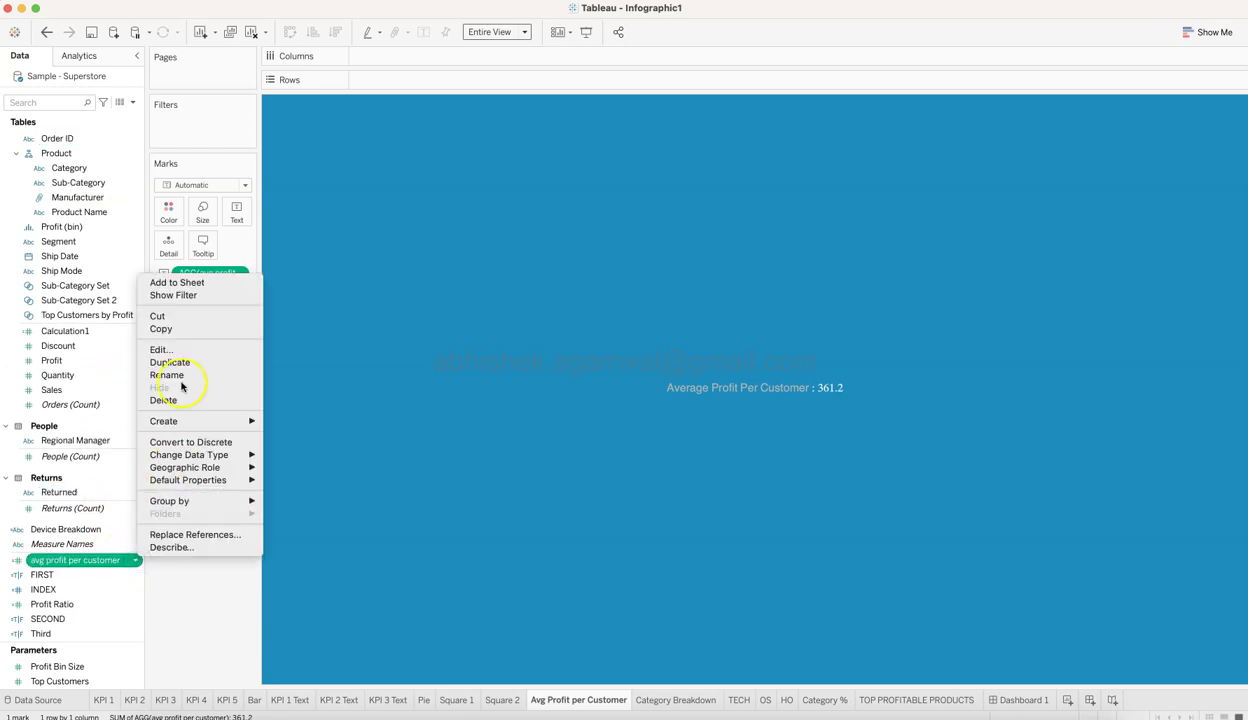
left_click(186, 350)
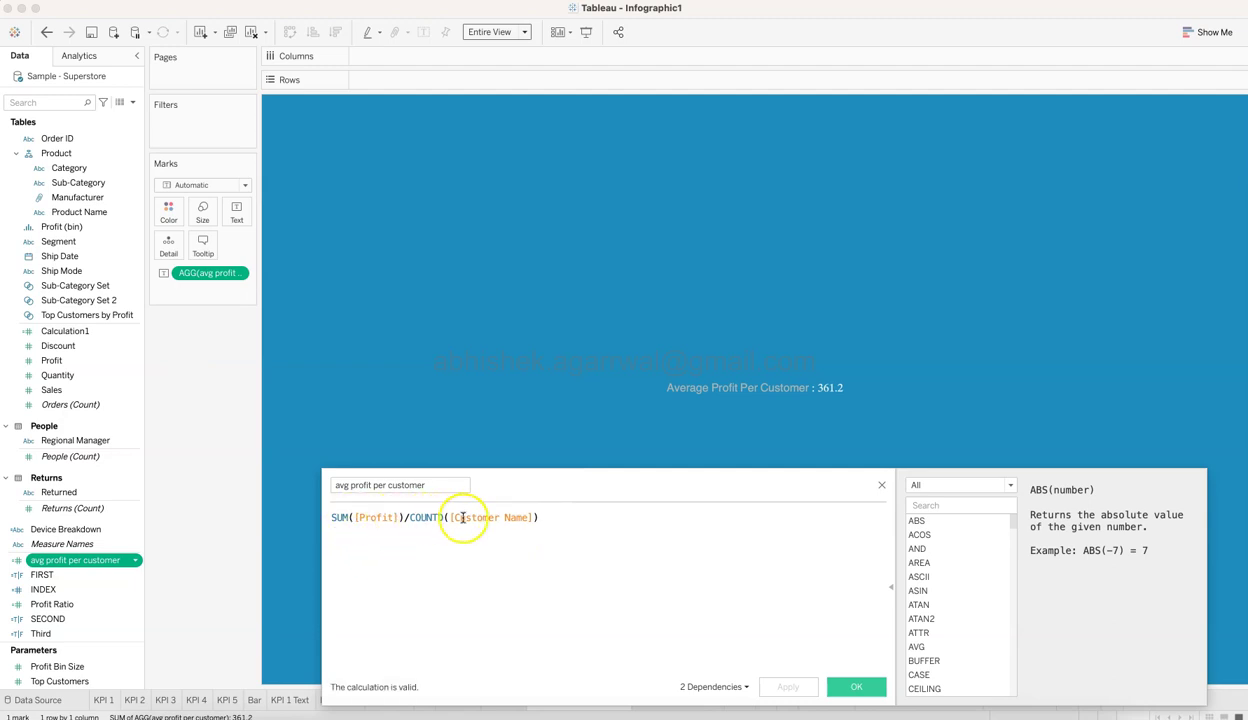
left_click(882, 487)
mouse_move(830, 414)
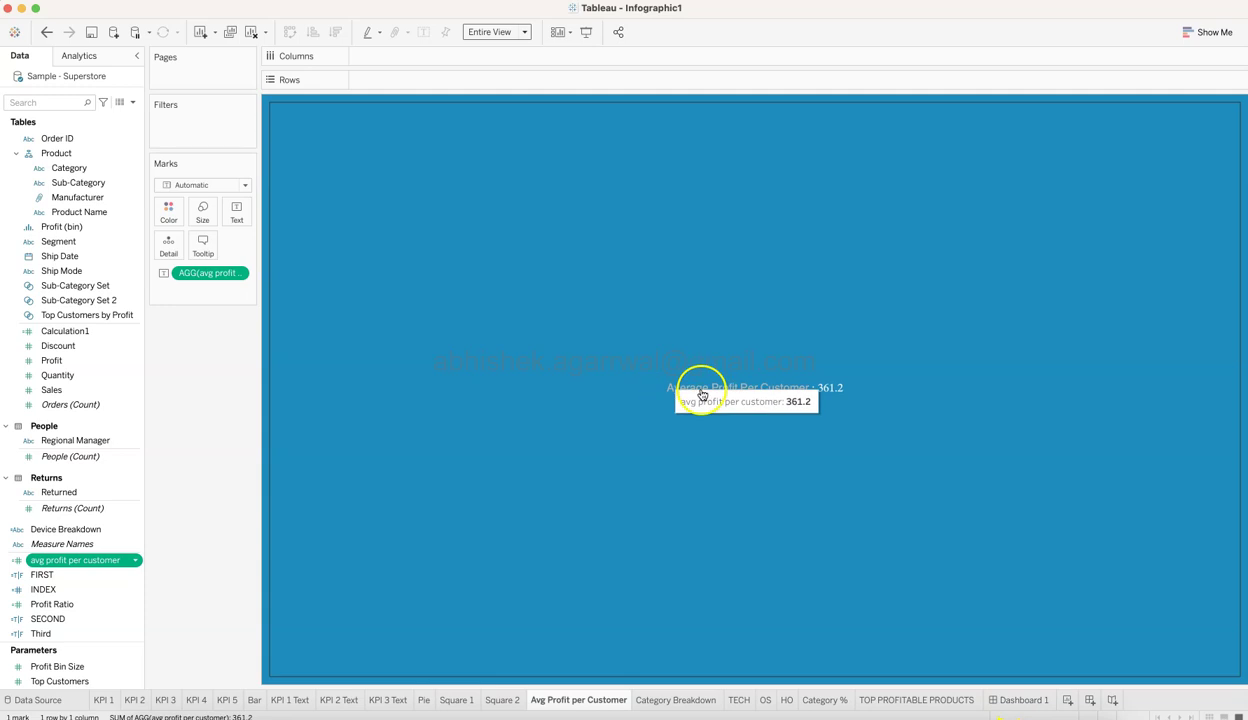
Review the Profit part of the avg profit per customer calculation again, and close the calculation without changing it
left_click(135, 560)
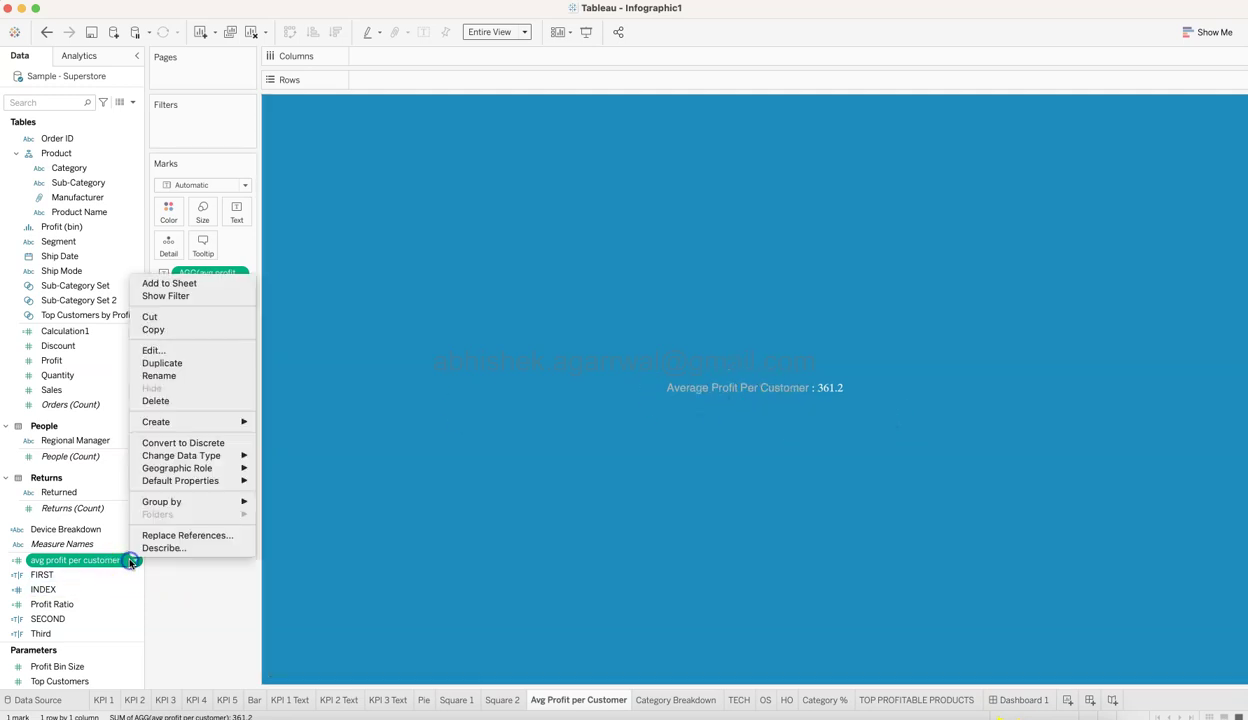
left_click(173, 350)
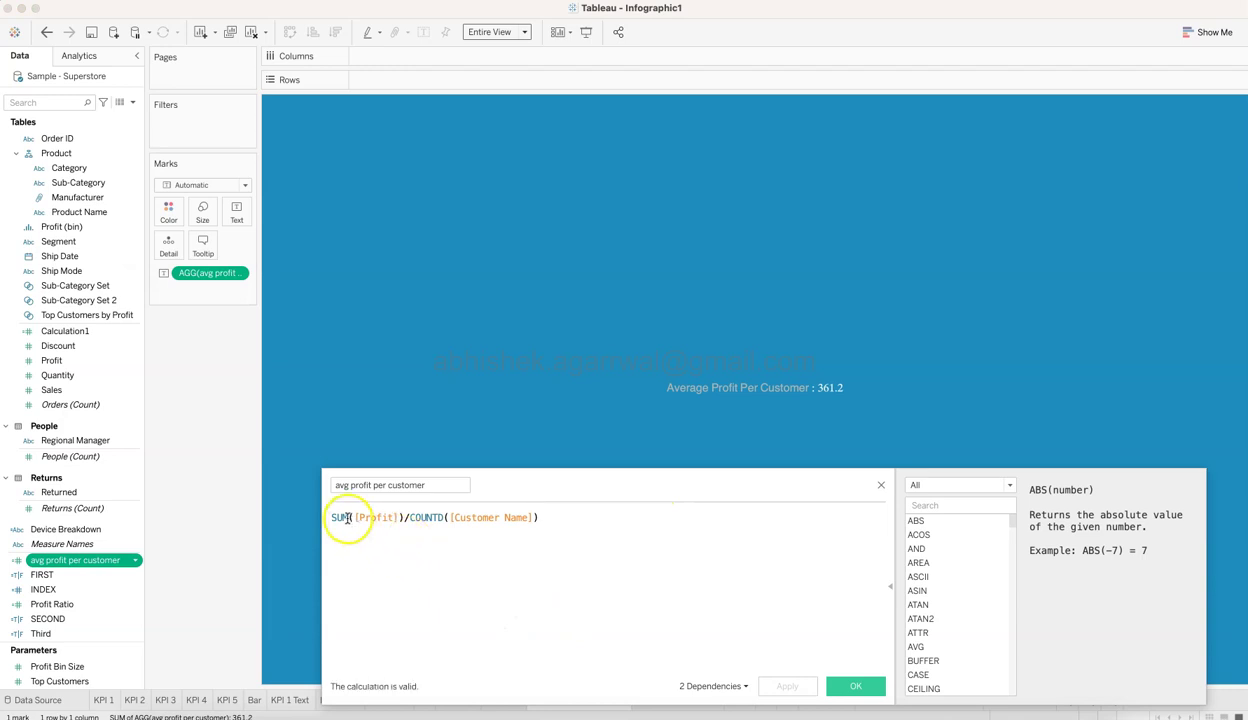
left_click_drag(354, 517, 391, 517)
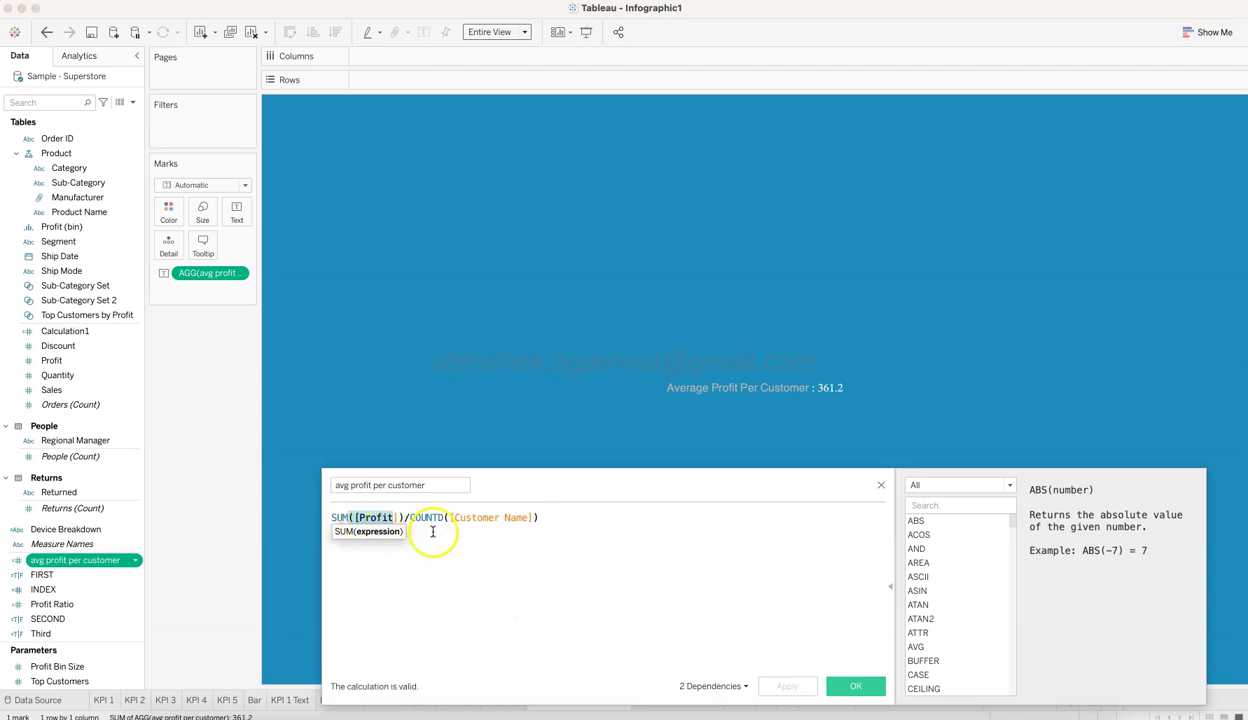
left_click(880, 487)
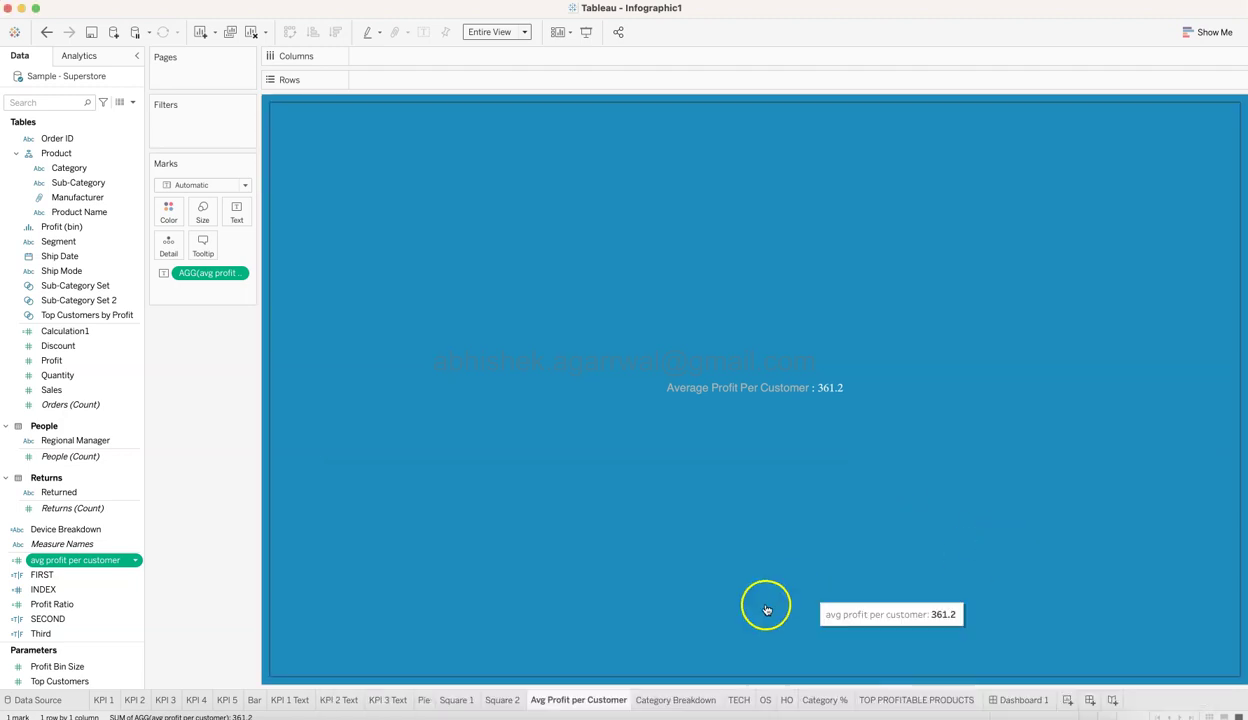
mouse_move(589, 705)
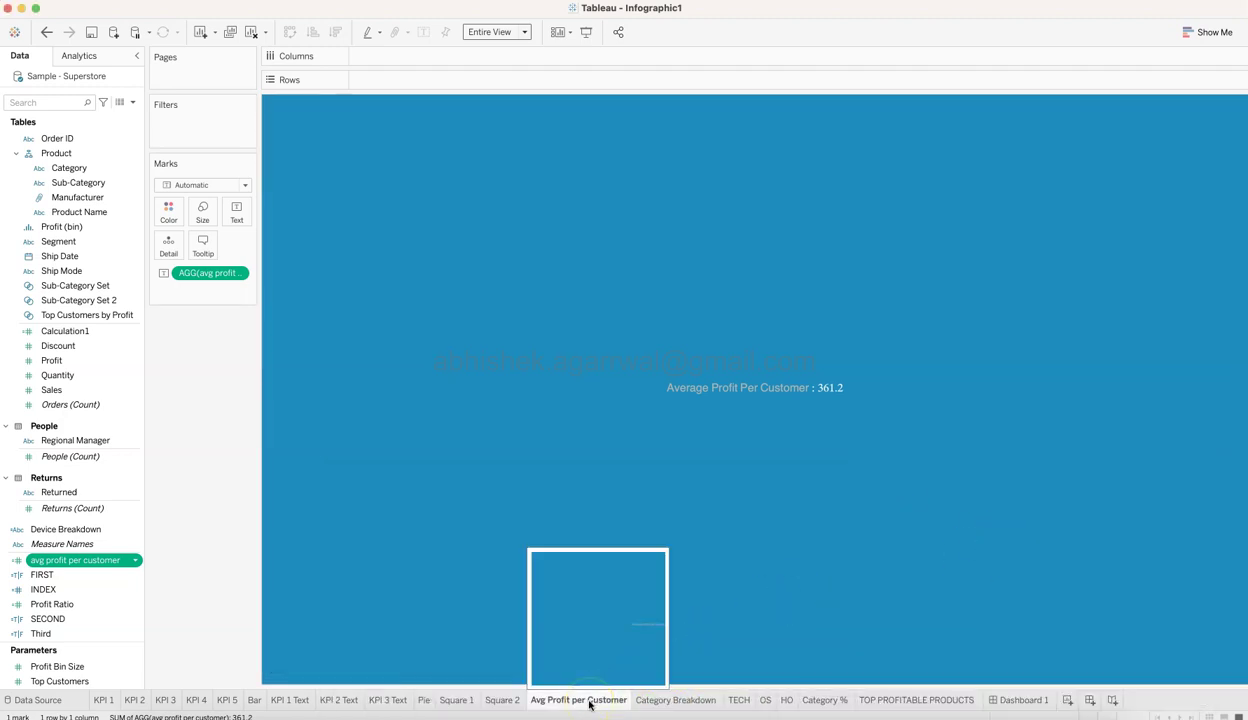
Turn off the mark labels of the donut chart on the Pie worksheet, and return to Dashboard 1
left_click(1015, 699)
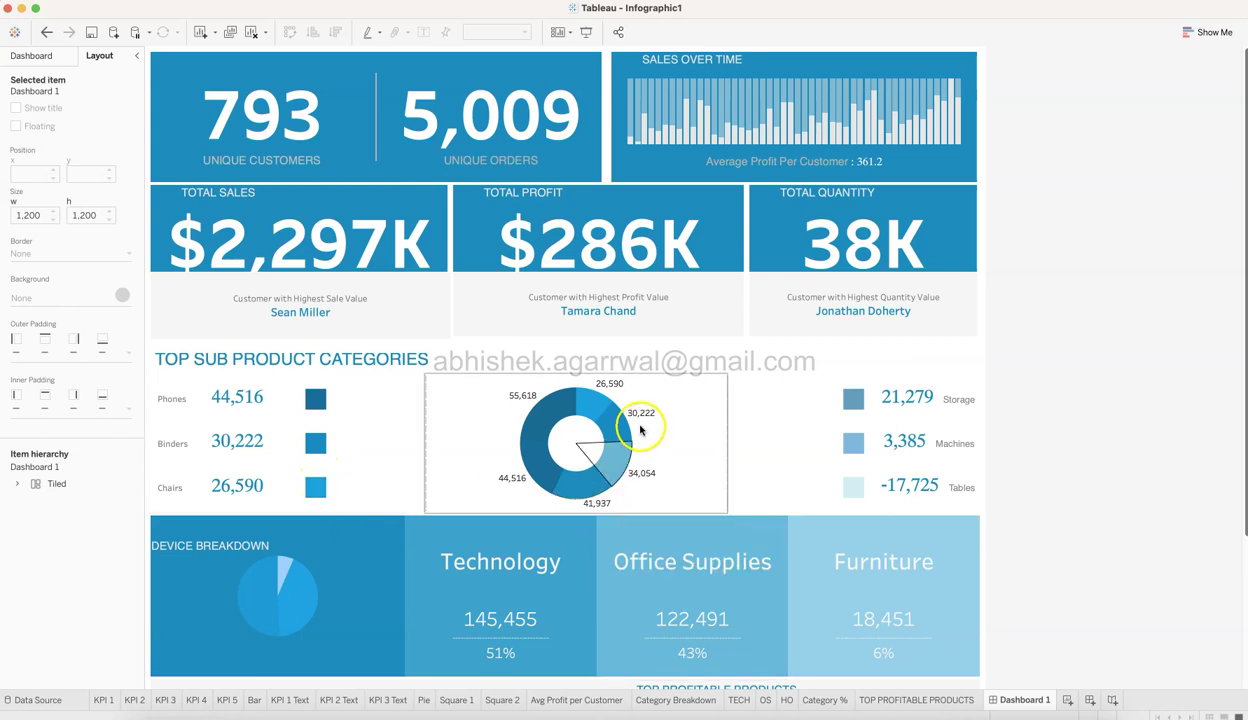
left_click(656, 396)
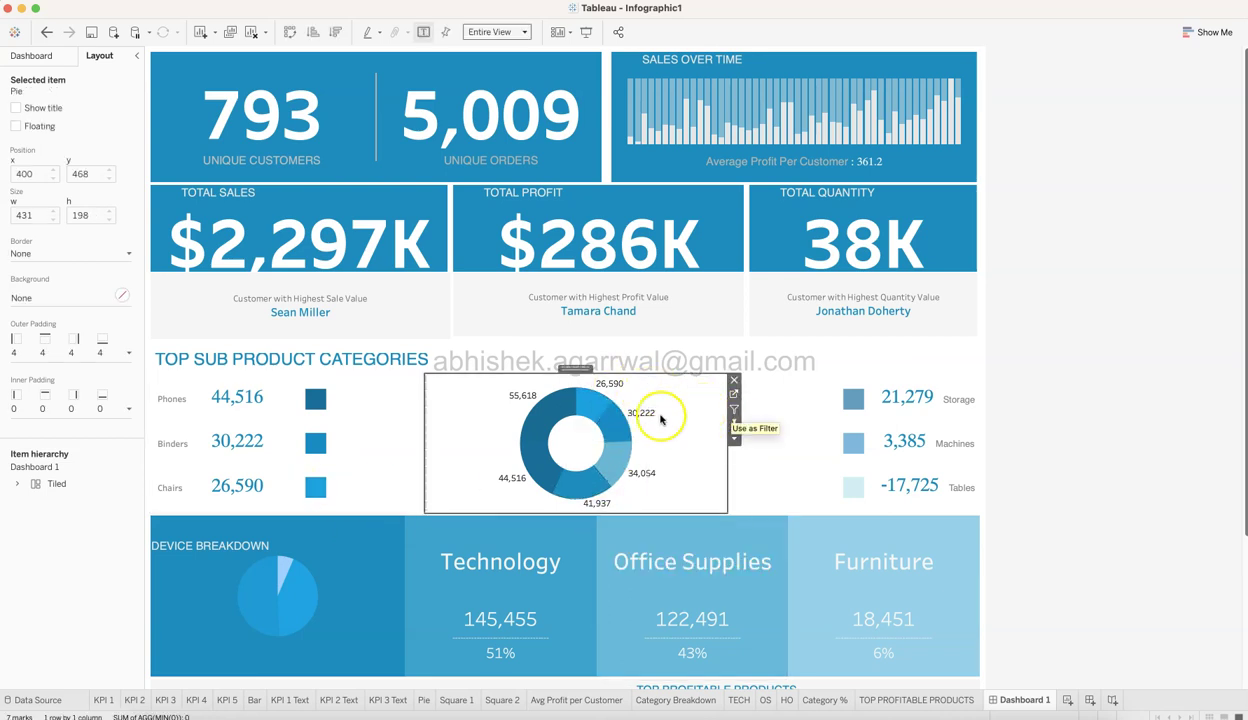
left_click(735, 393)
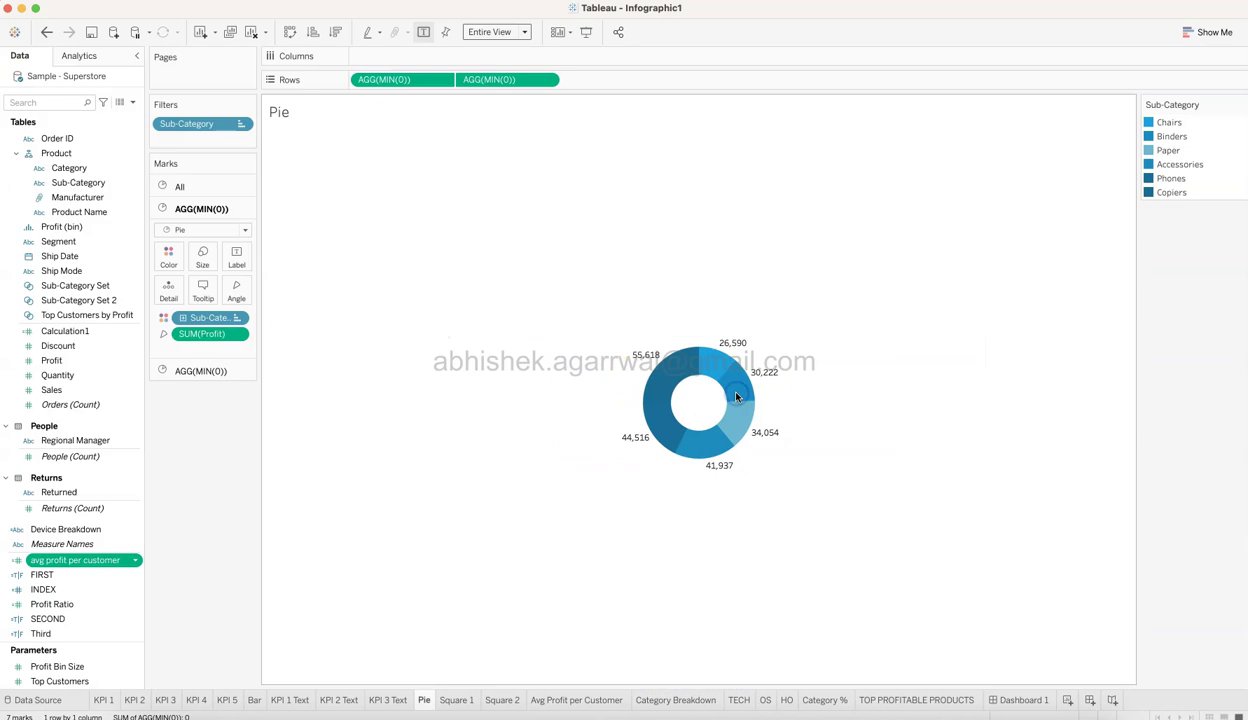
left_click(235, 259)
left_click(271, 289)
left_click(185, 513)
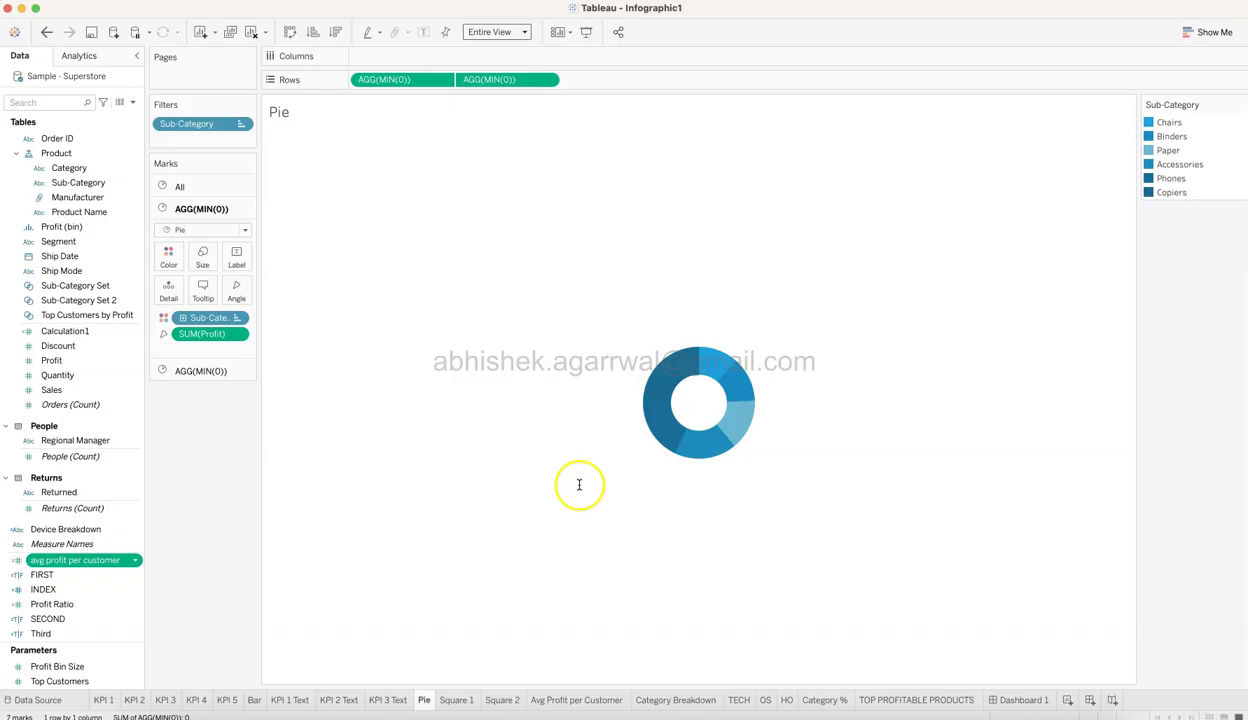
left_click(1020, 699)
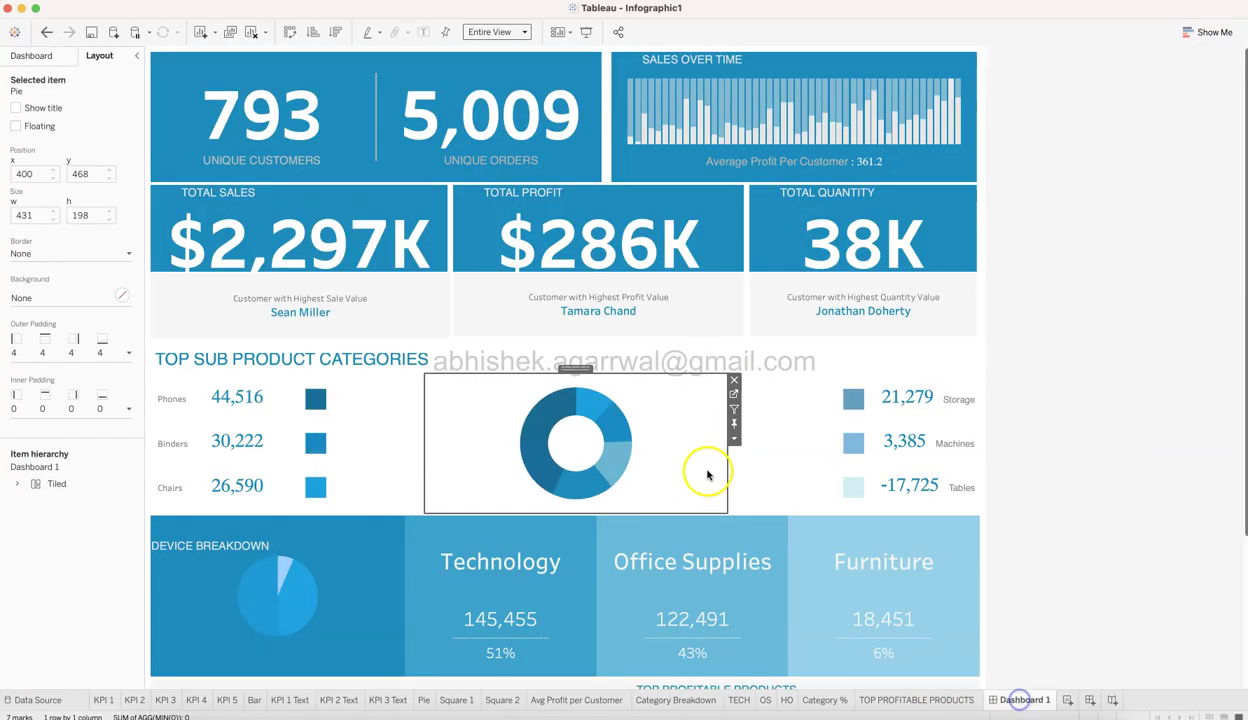
left_click(1110, 396)
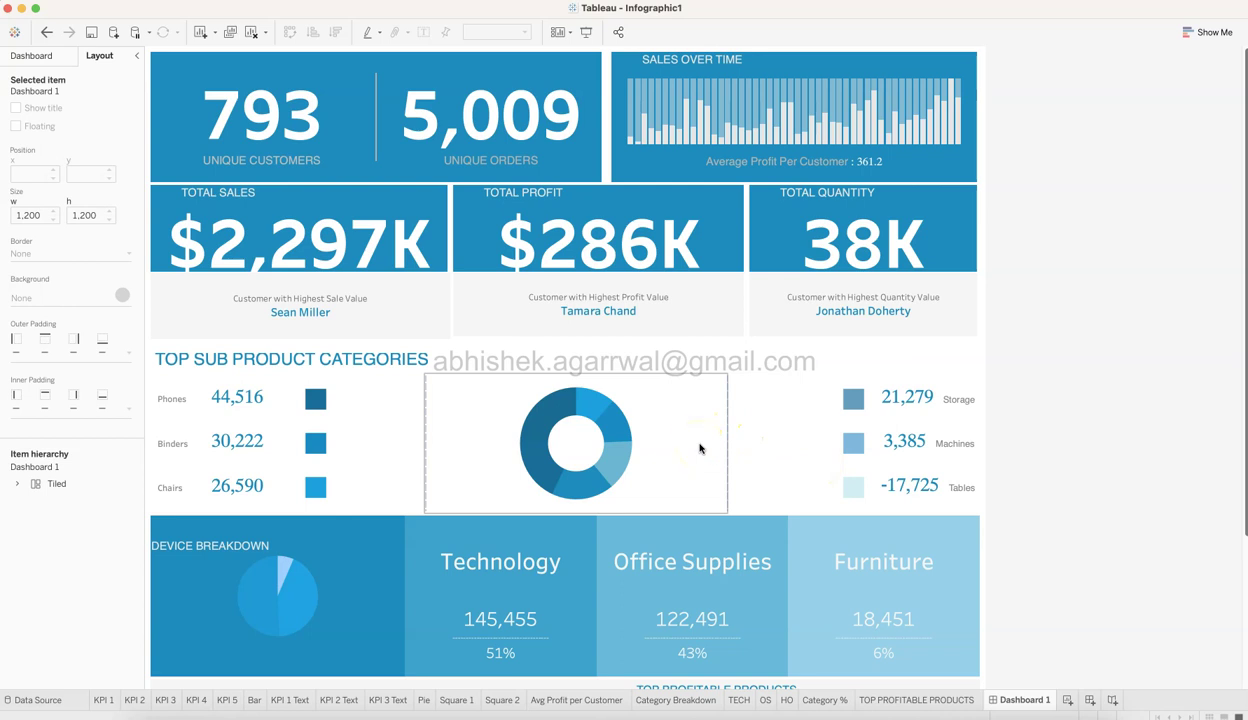
Examine the two MIN(0) row fields on the Pie worksheet and the colour setting of the second pie
left_click(424, 700)
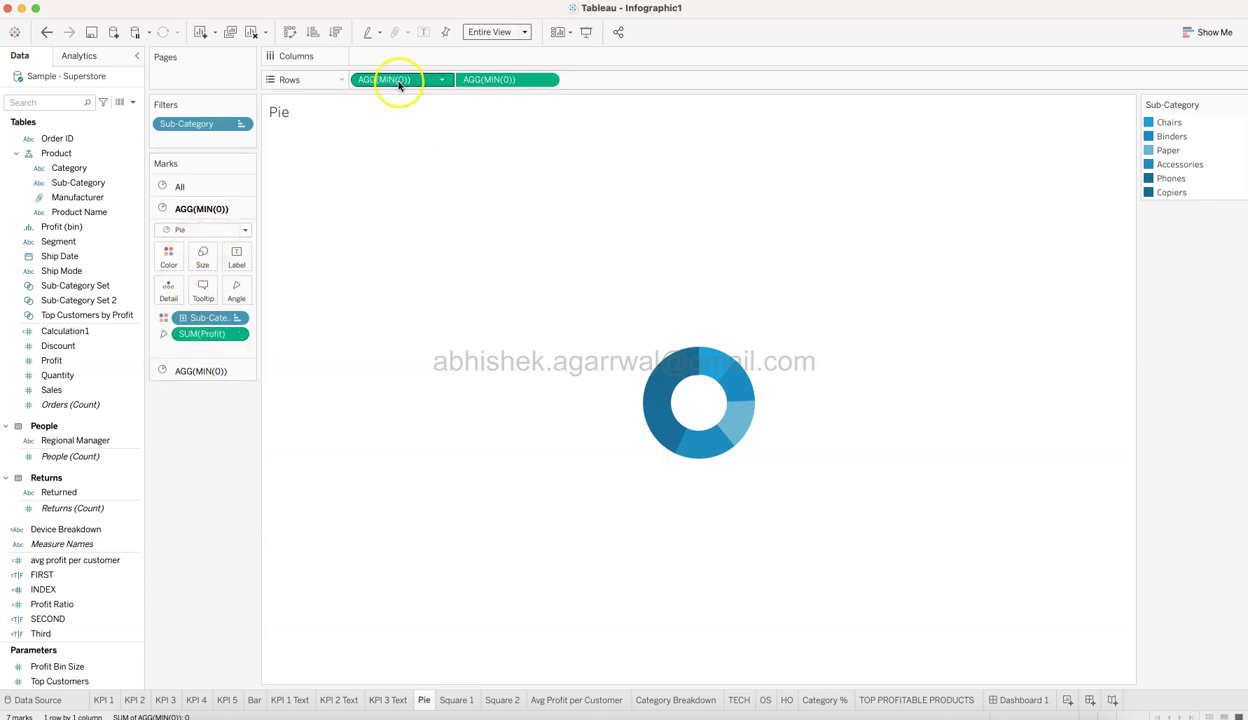
left_click(486, 84)
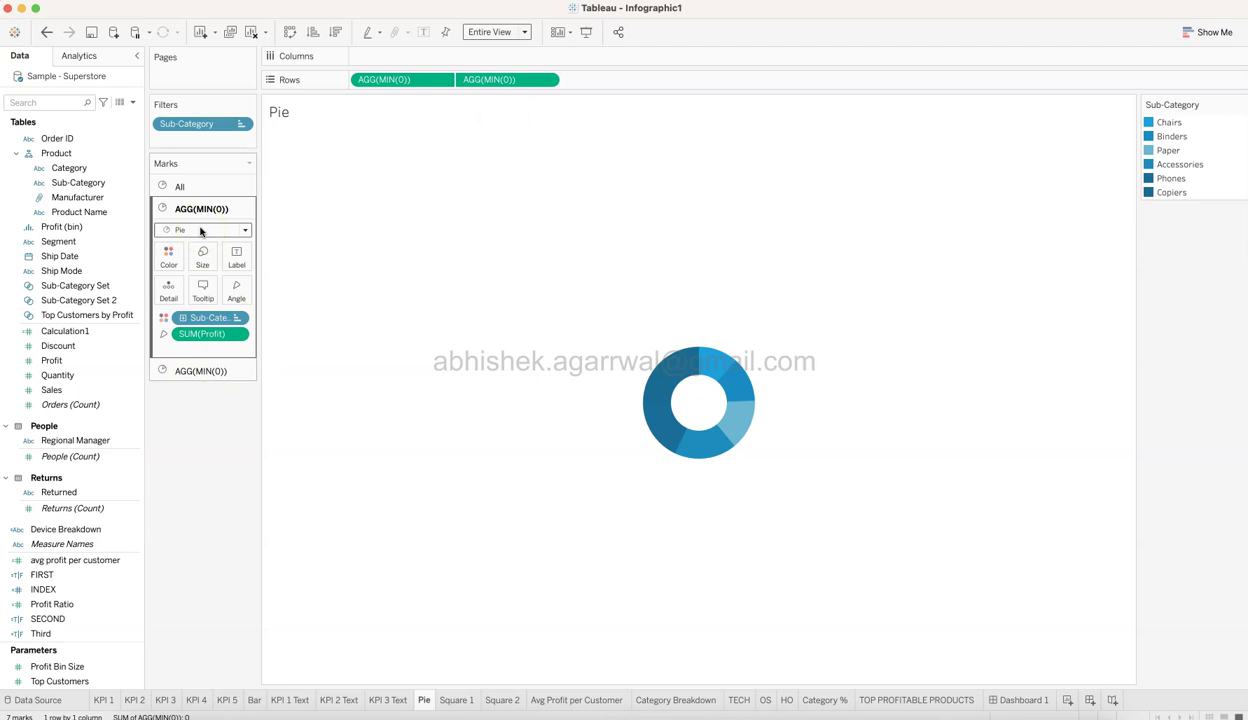
left_click(205, 371)
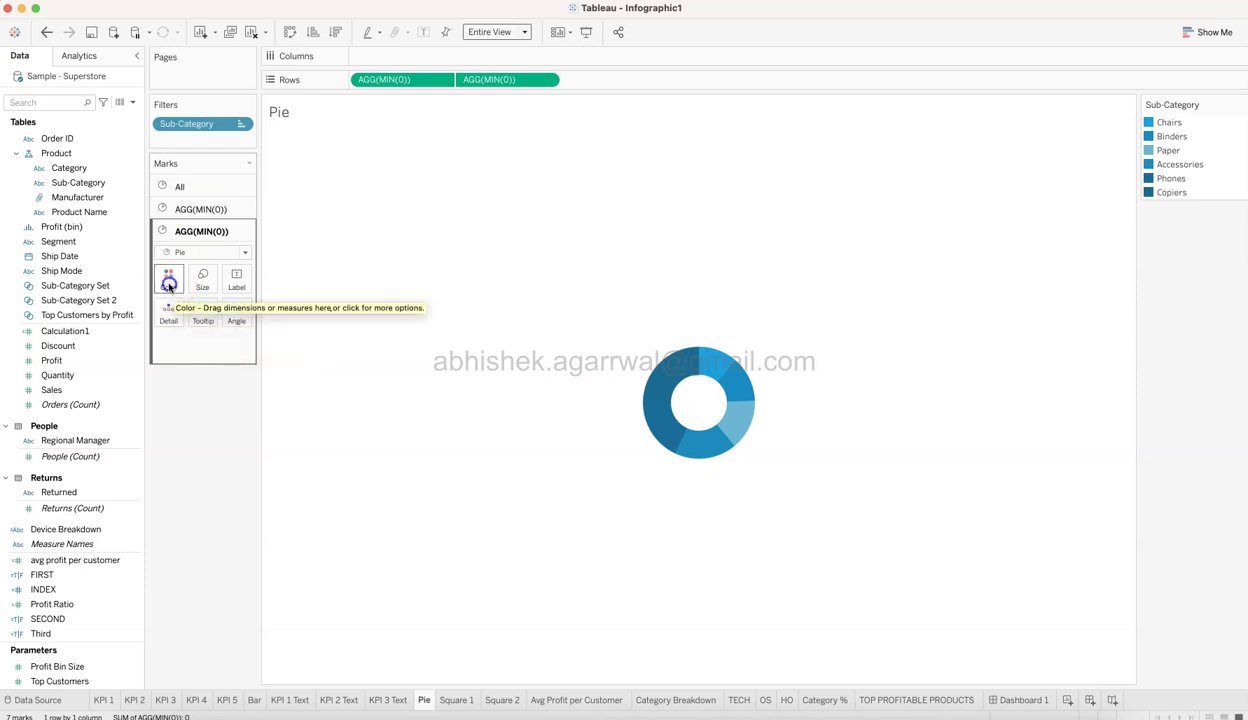
left_click(168, 278)
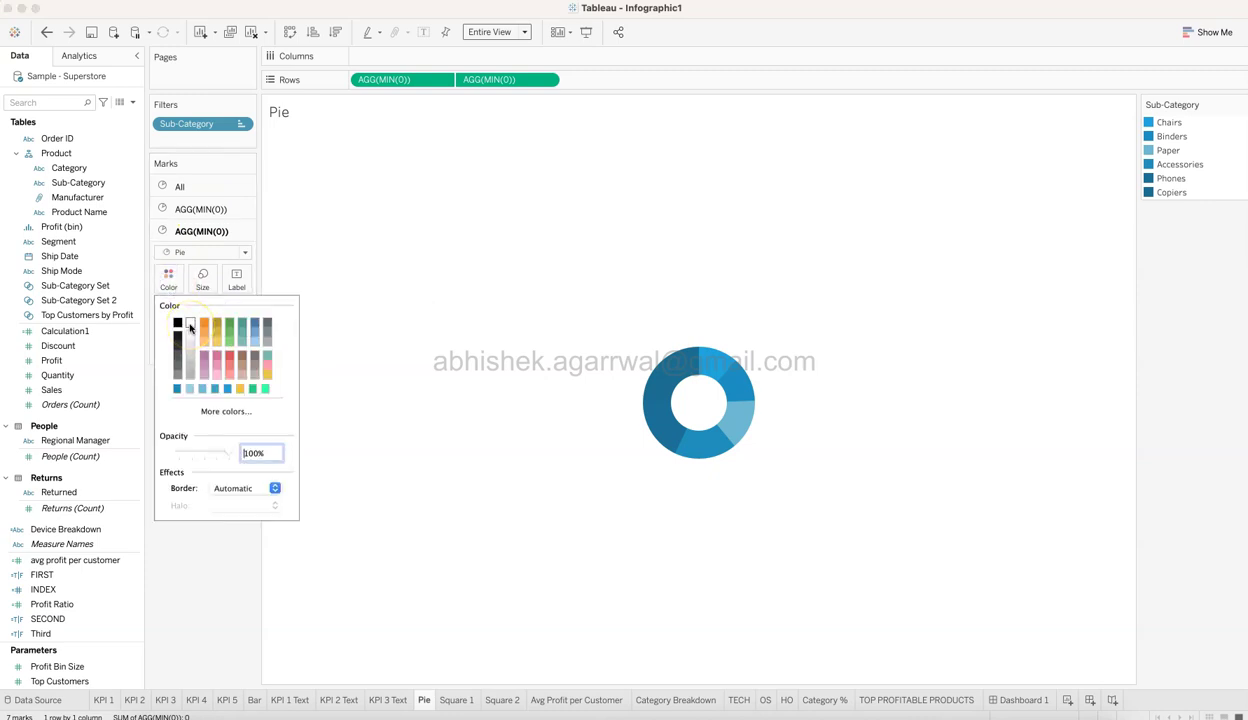
Examine the first pie's Profit angle assignment, and compare the size settings of both pies without changing them
left_click(205, 209)
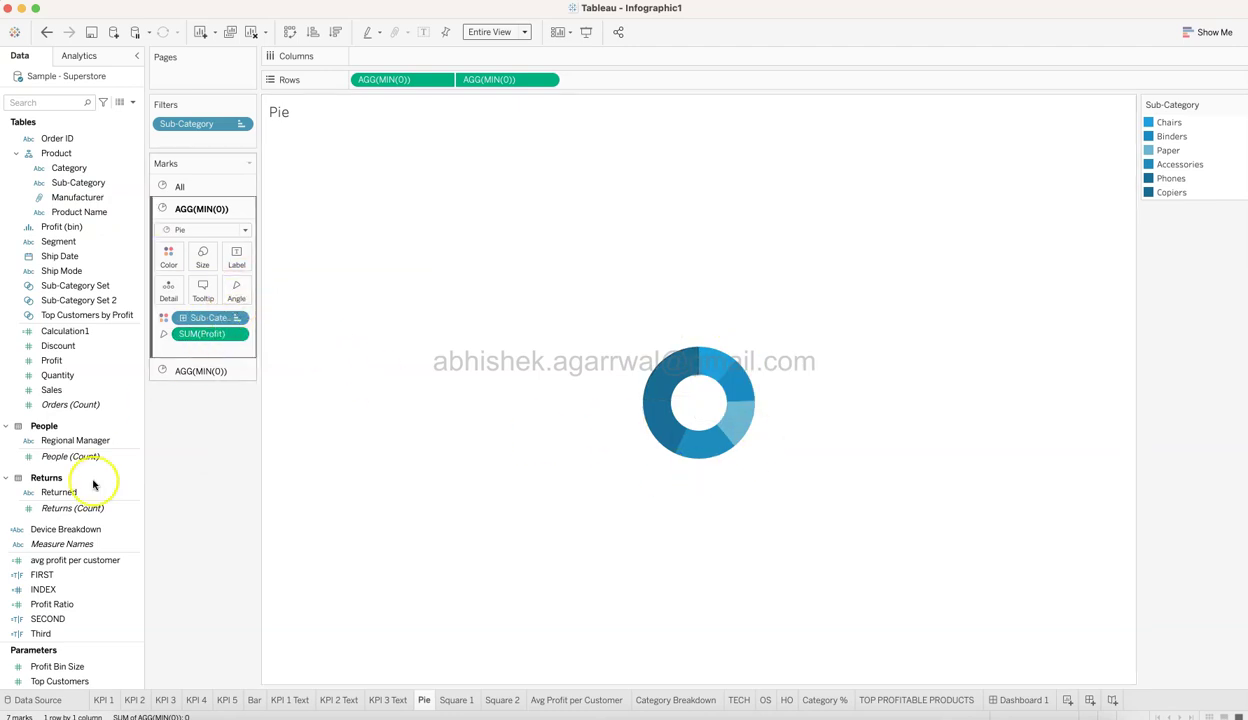
left_click_drag(52, 360, 236, 288)
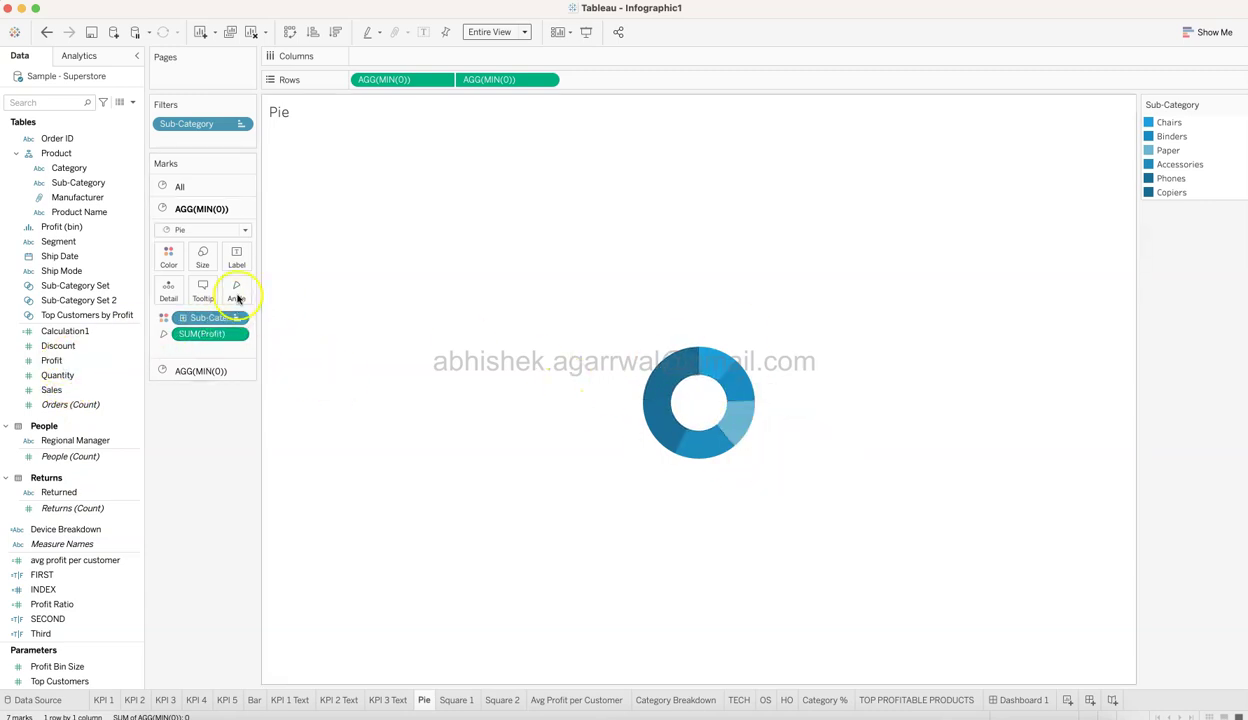
left_click(204, 260)
left_click(240, 418)
left_click(207, 371)
left_click(204, 276)
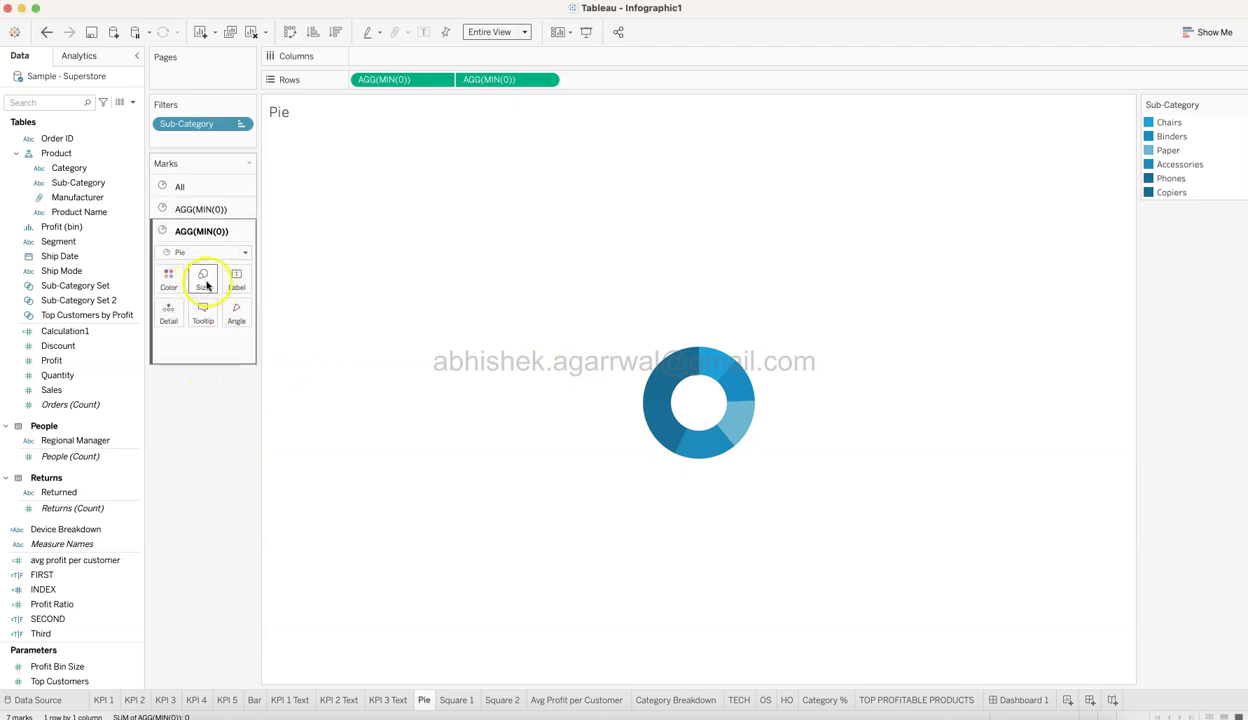
left_click(214, 460)
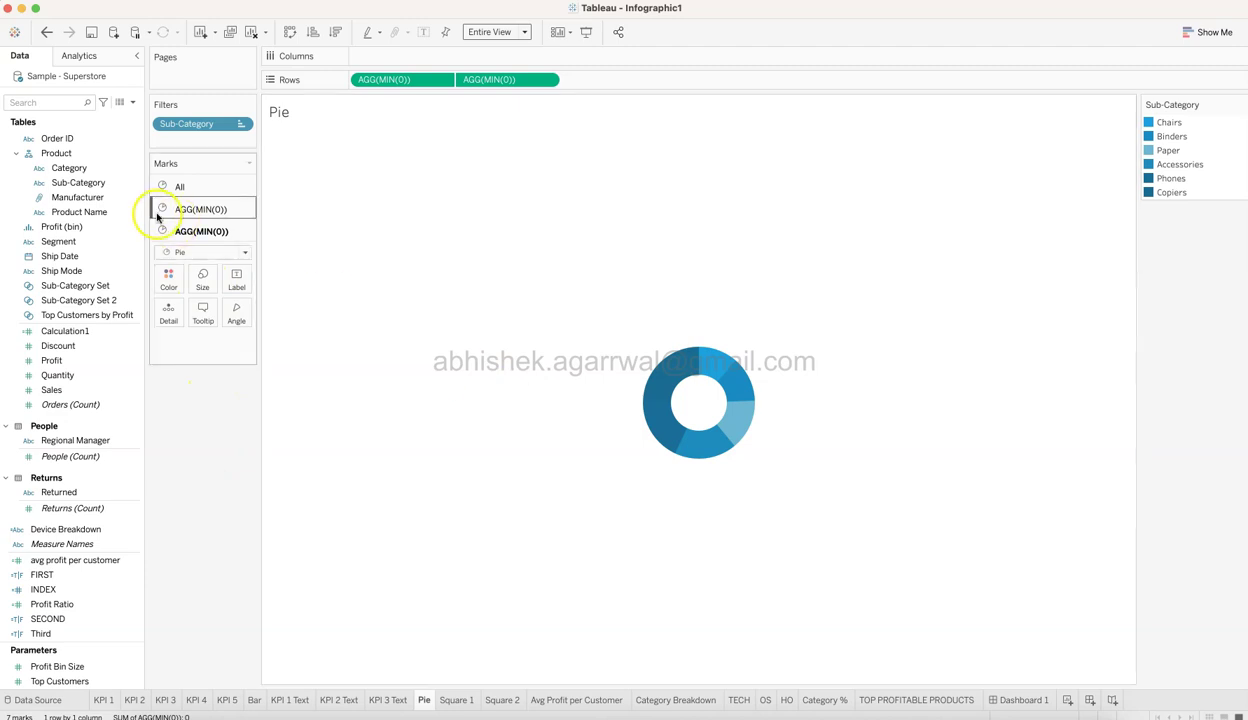
Inspect the Top condition of the Sub-Category filter on the Pie worksheet, and close the filter unchanged
left_click(195, 208)
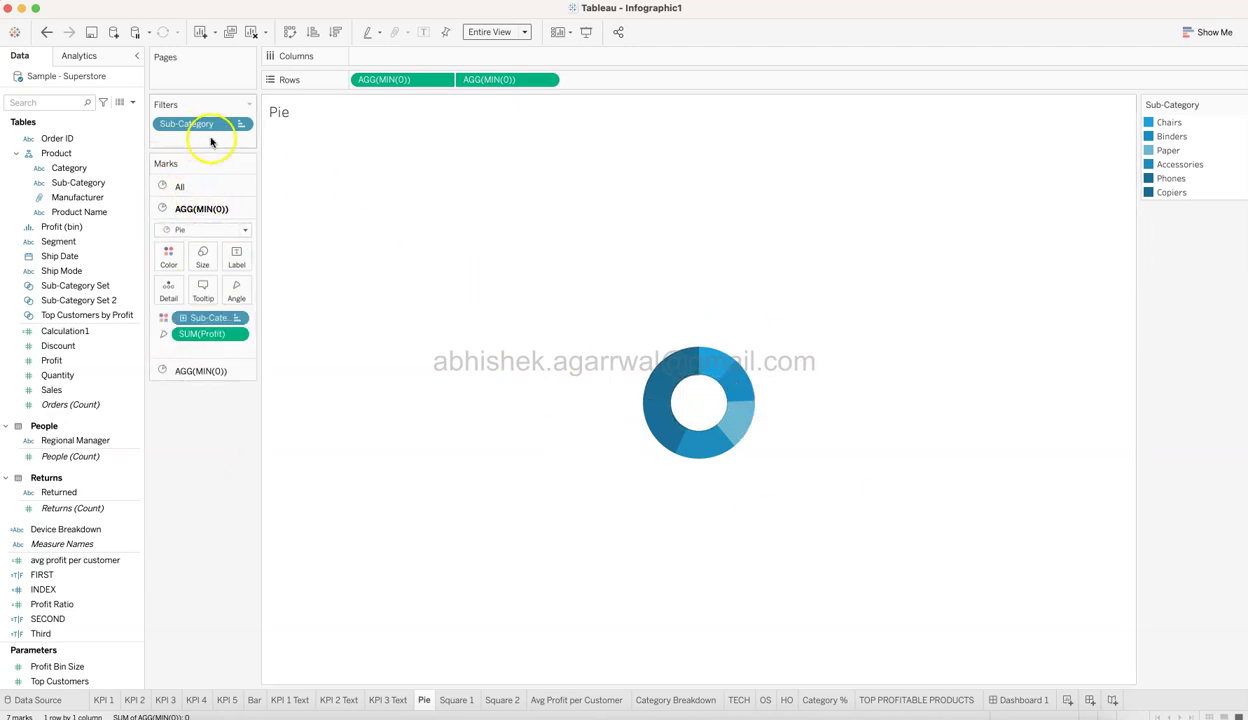
left_click(242, 126)
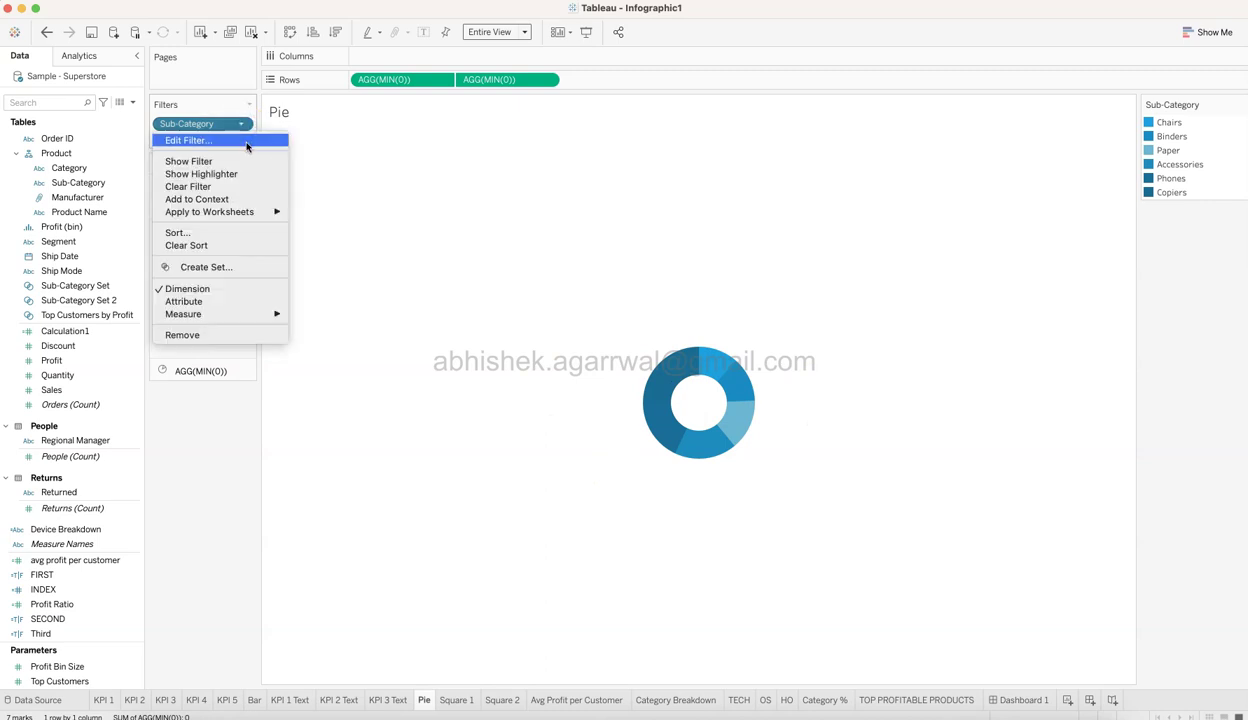
left_click(247, 142)
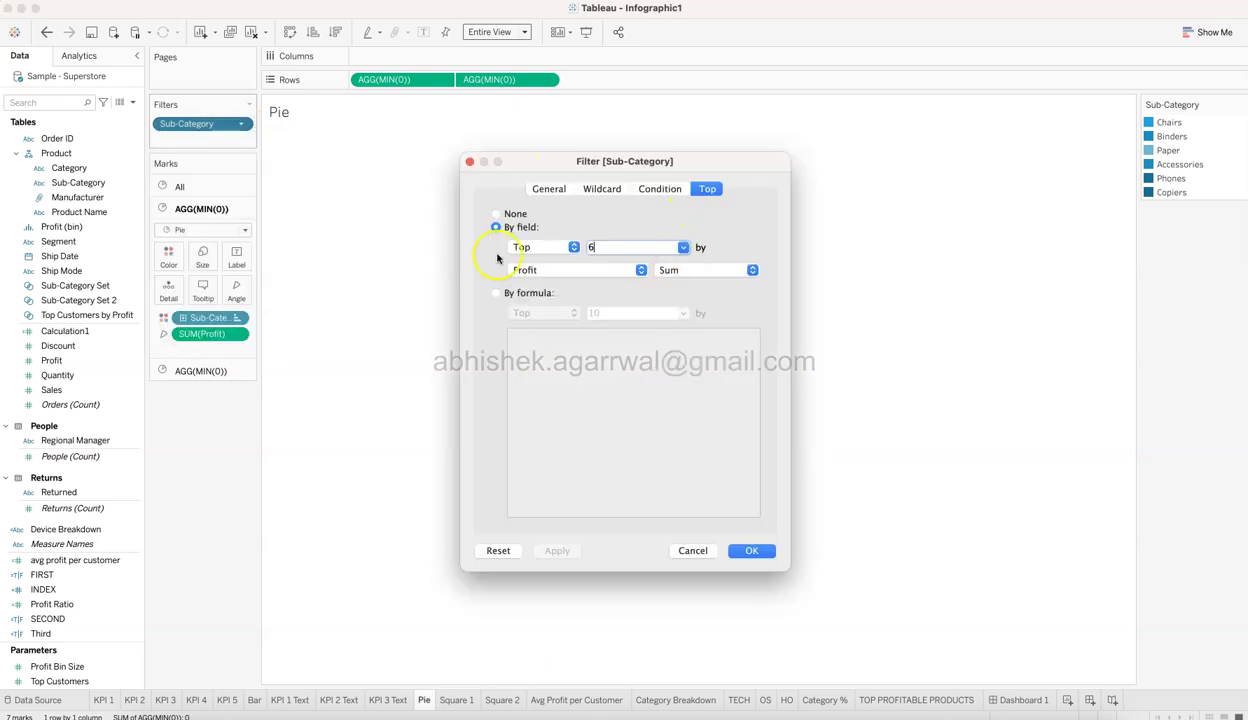
left_click(753, 550)
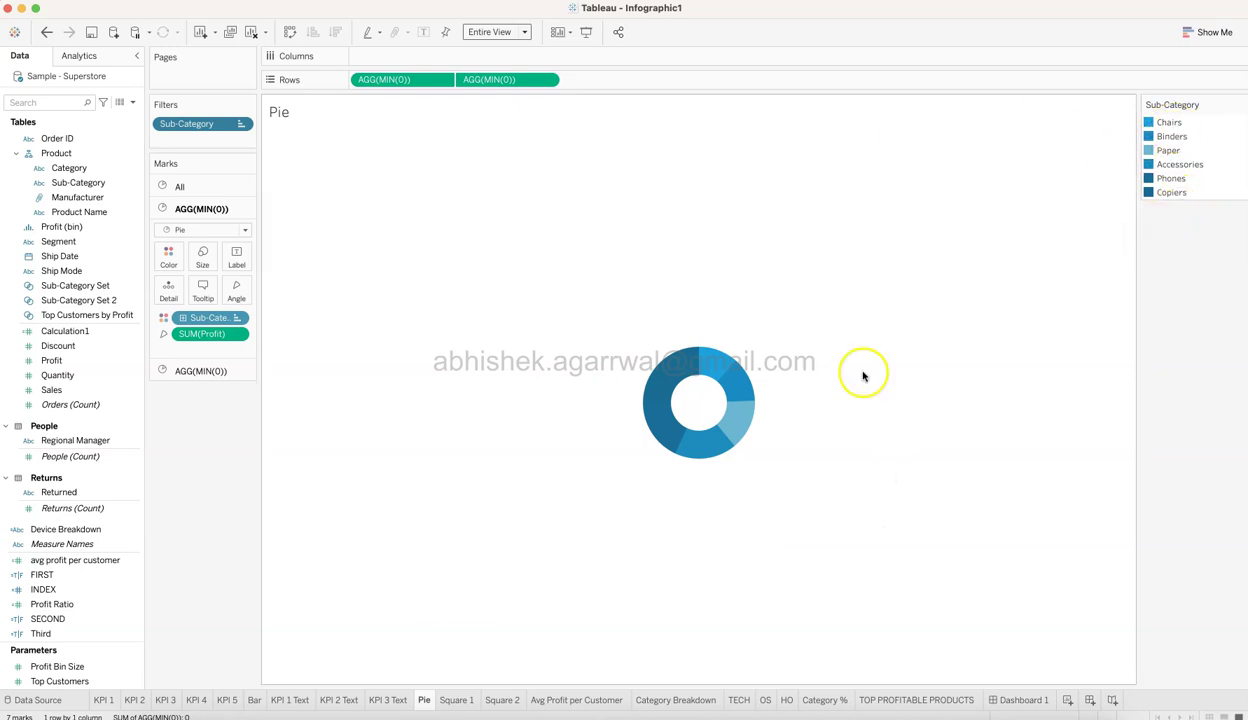
Compare the Square 1 and Square 2 worksheets with their sub-category squares on Dashboard 1, and return to Square 1
left_click(457, 700)
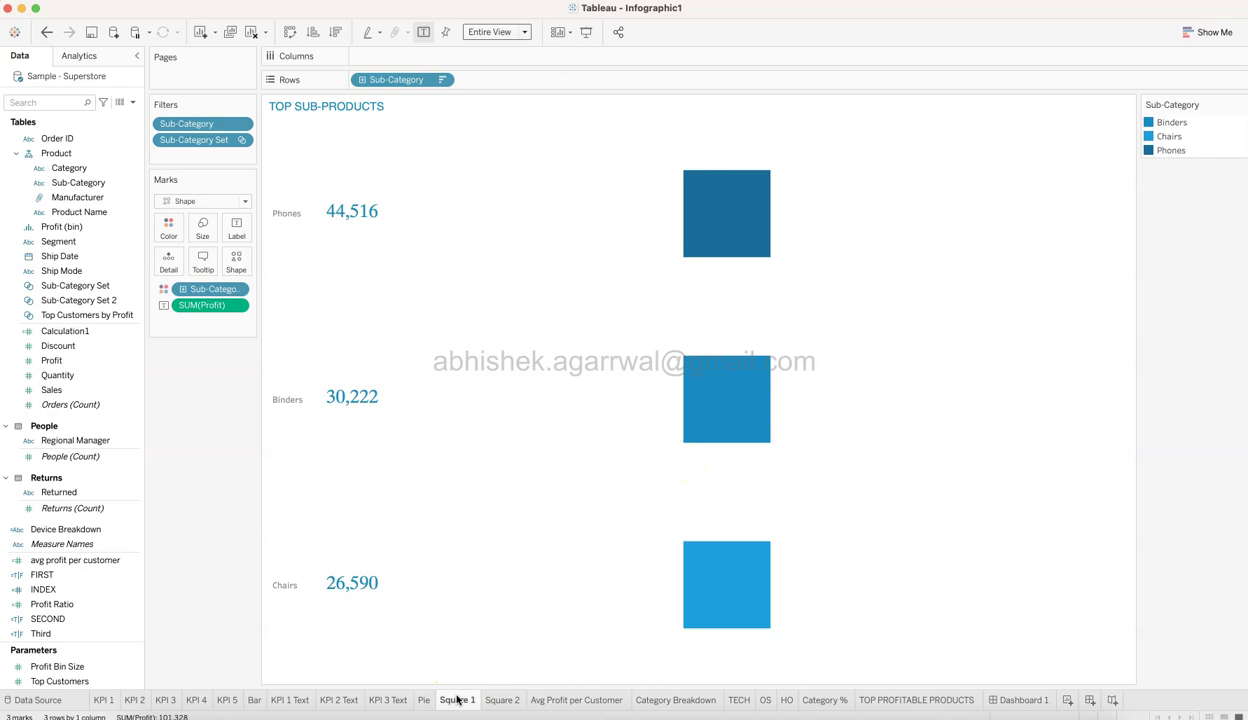
left_click(1016, 700)
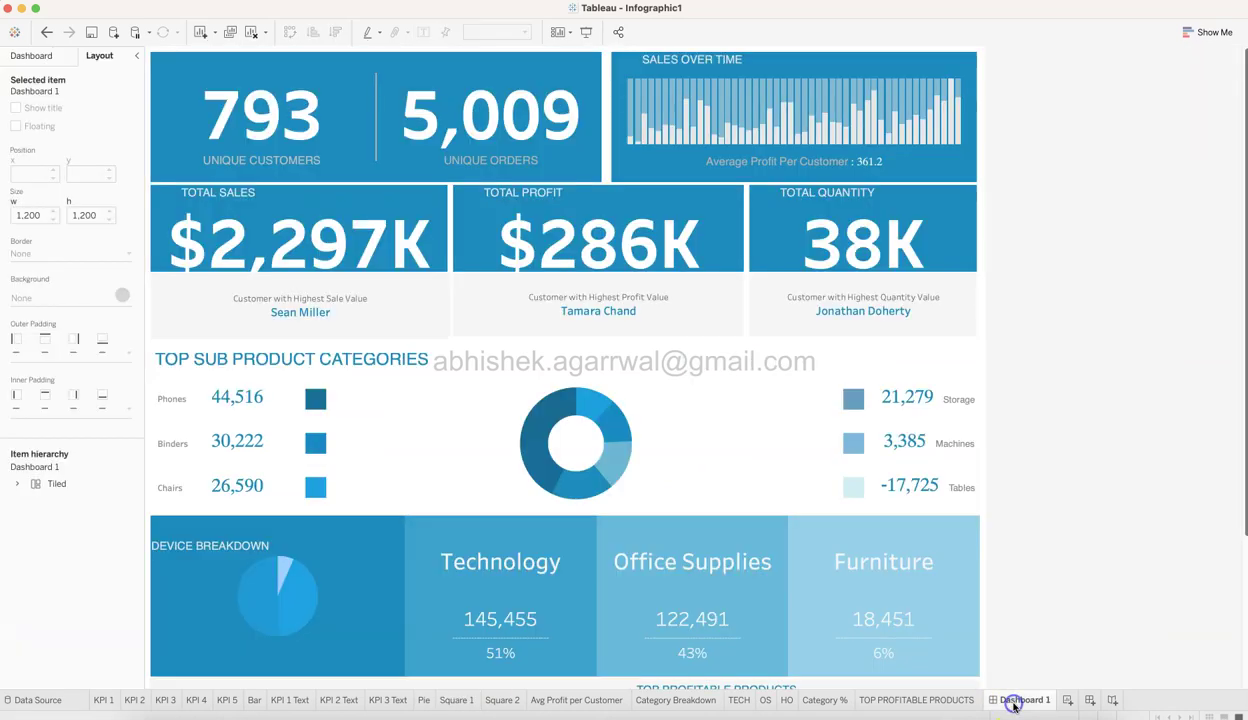
left_click(501, 700)
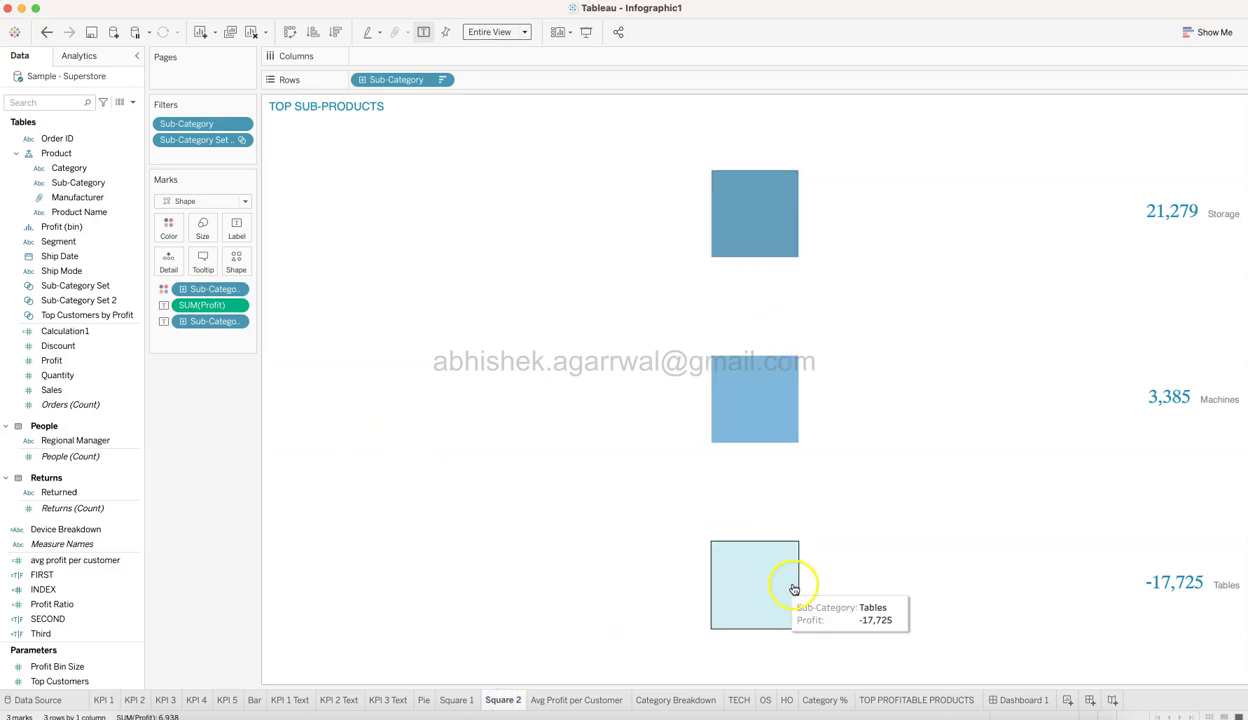
left_click(1025, 700)
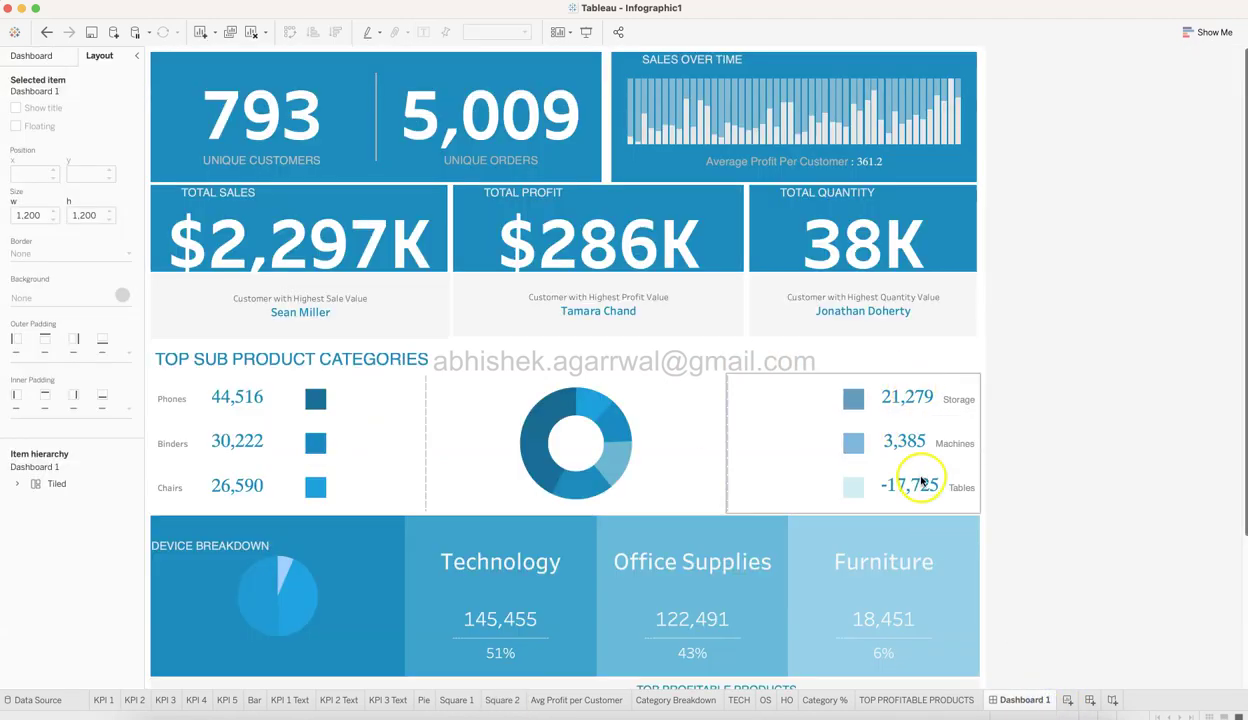
left_click(457, 700)
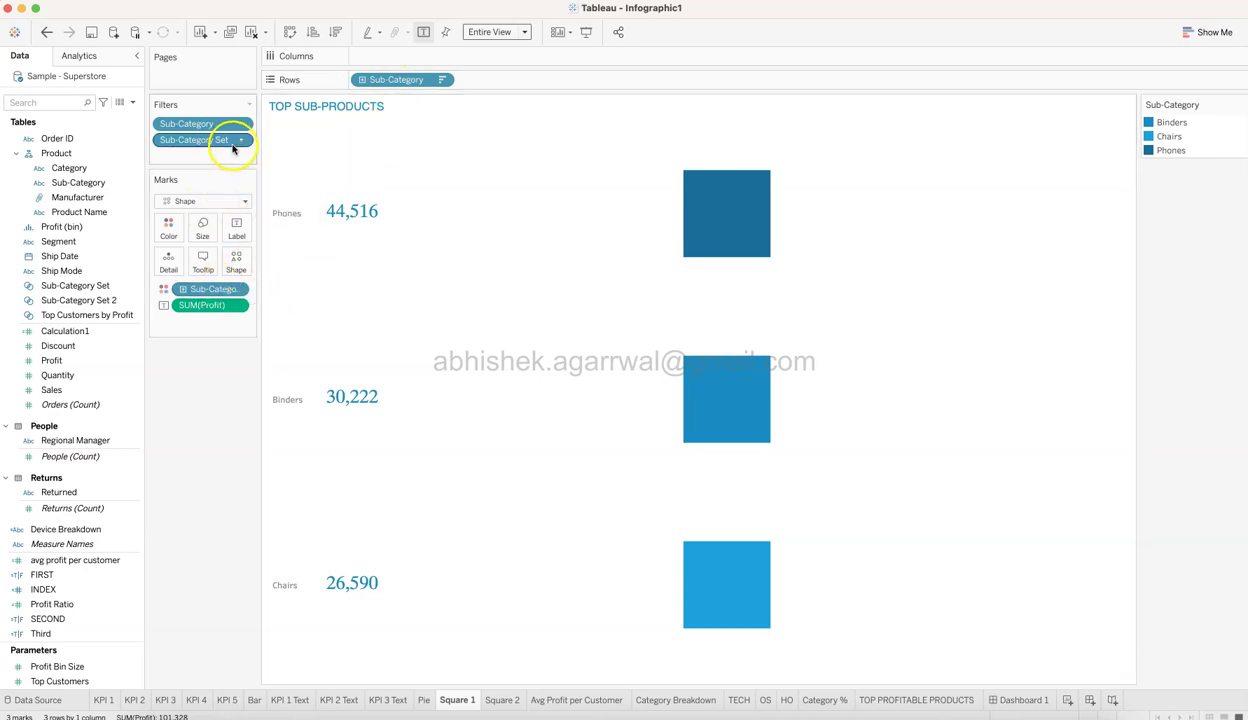
Compare the Square 1 worksheet with the Square 2 and Pie worksheets, and return to Square 1
mouse_move(426, 703)
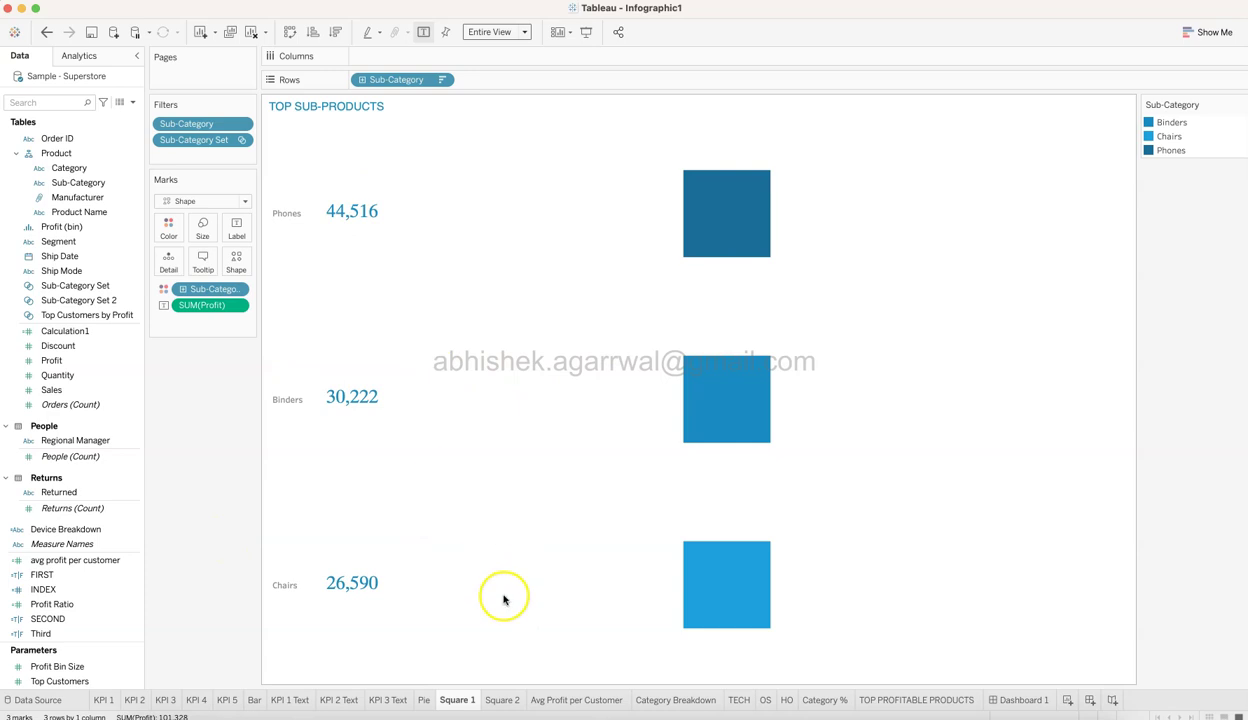
left_click(502, 700)
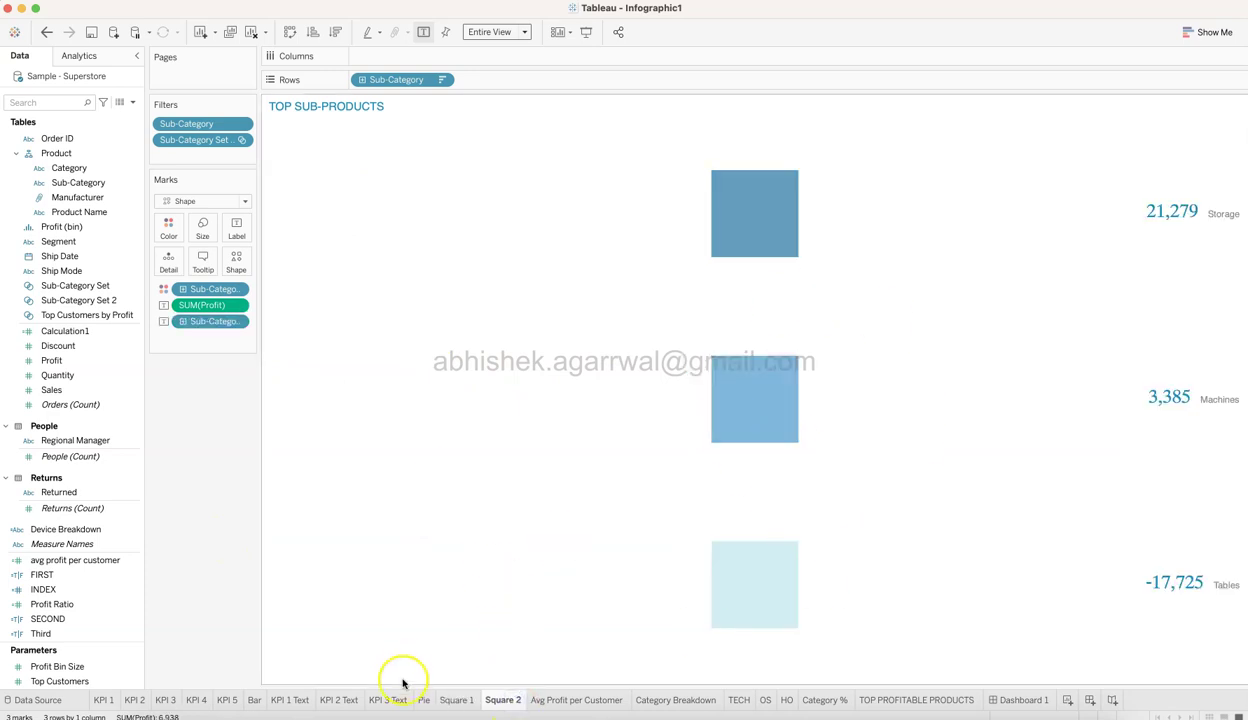
left_click(457, 700)
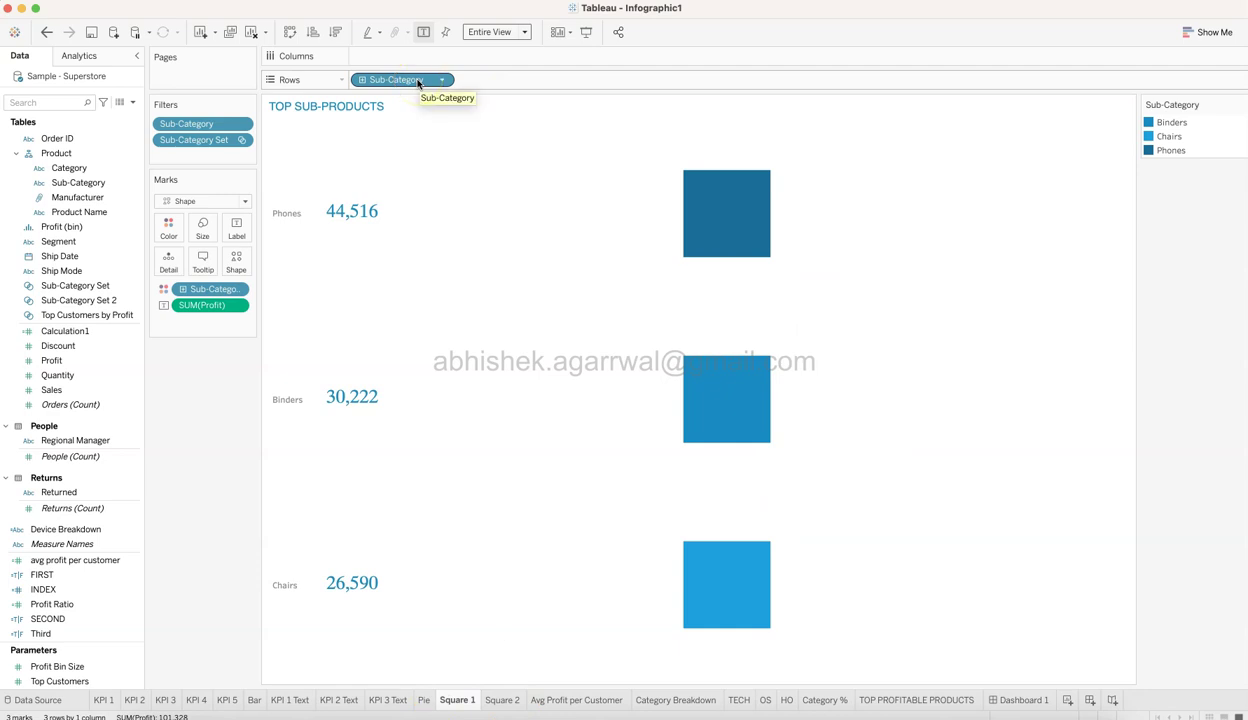
left_click(423, 700)
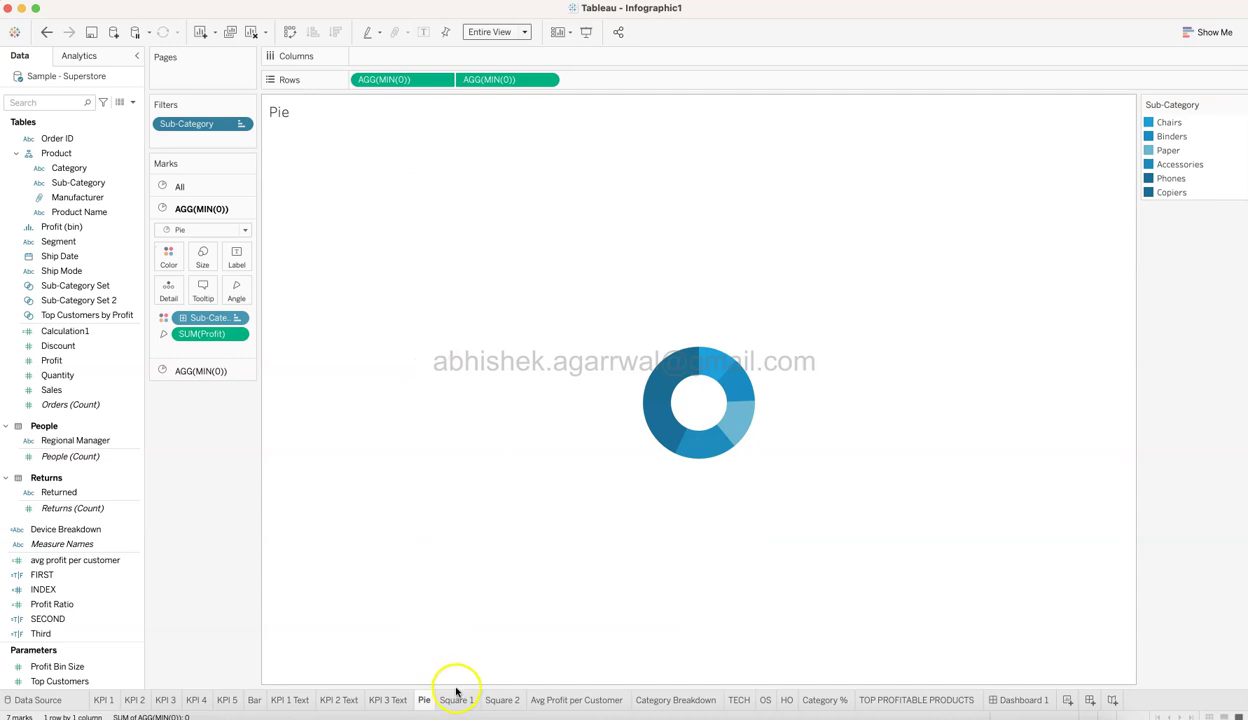
left_click(459, 700)
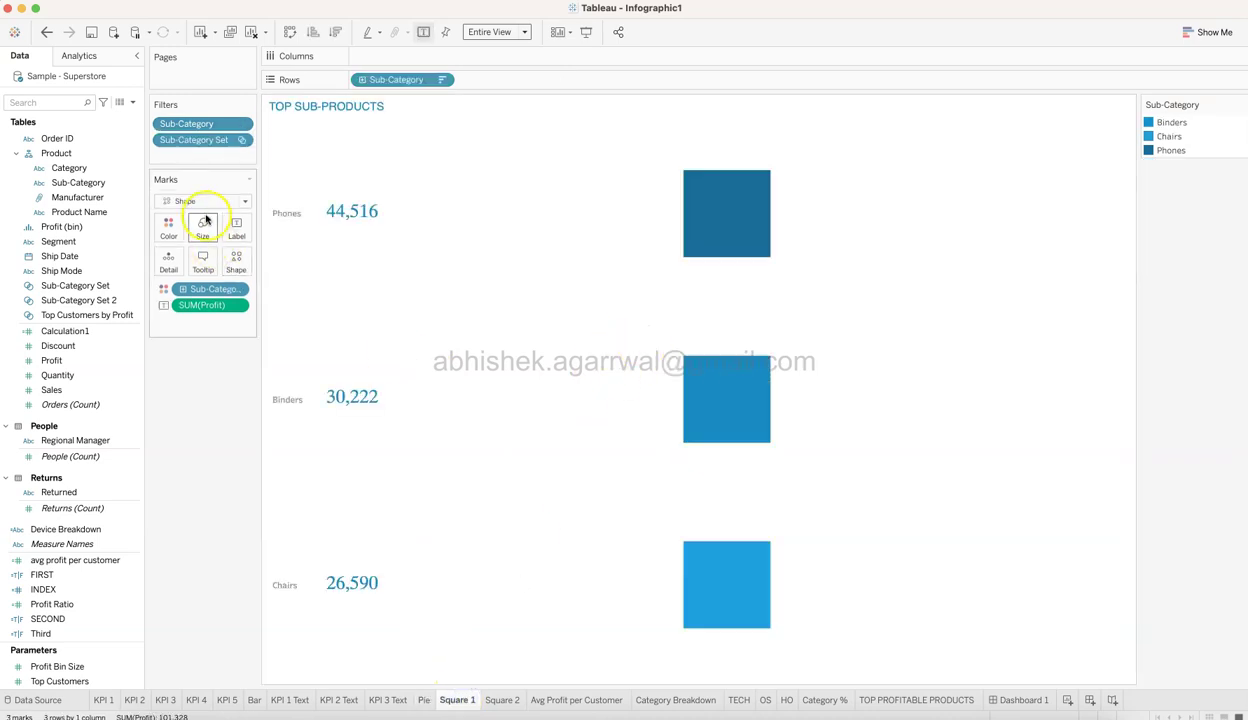
Inspect the filled-square shape choice and the Sub-Category colour assignments of the Square 1 marks, leaving the colours unchanged
left_click(236, 262)
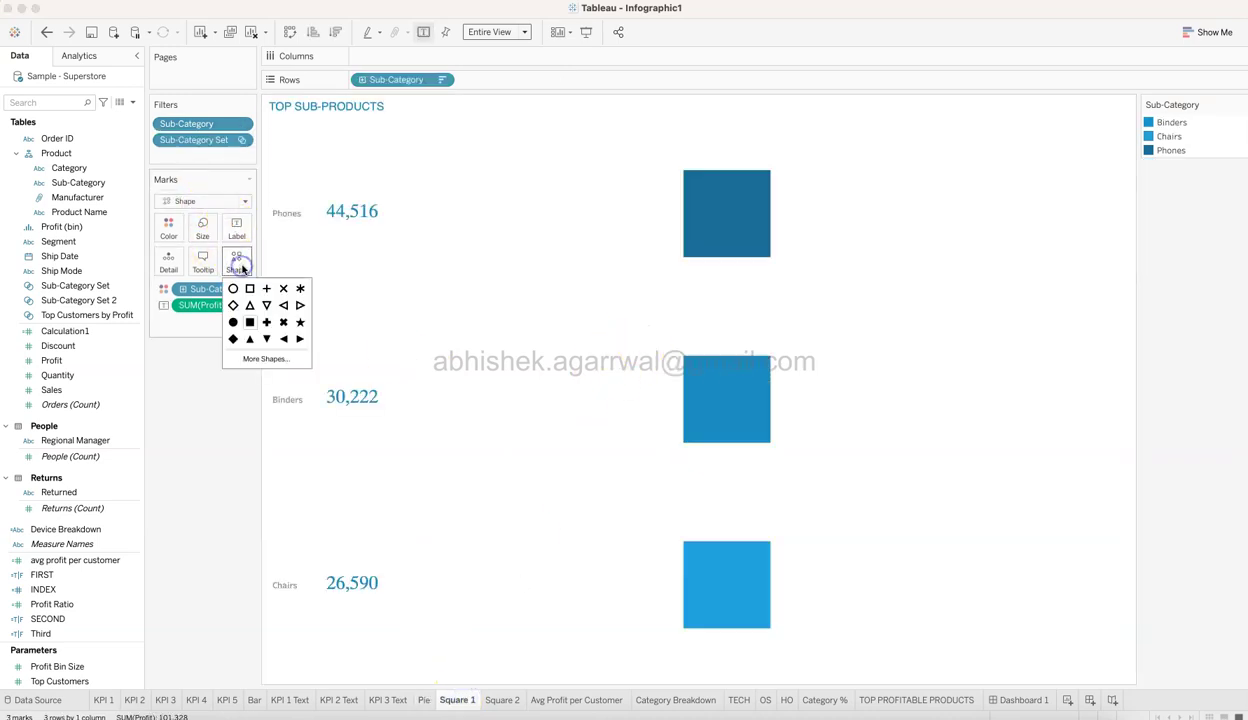
left_click(250, 327)
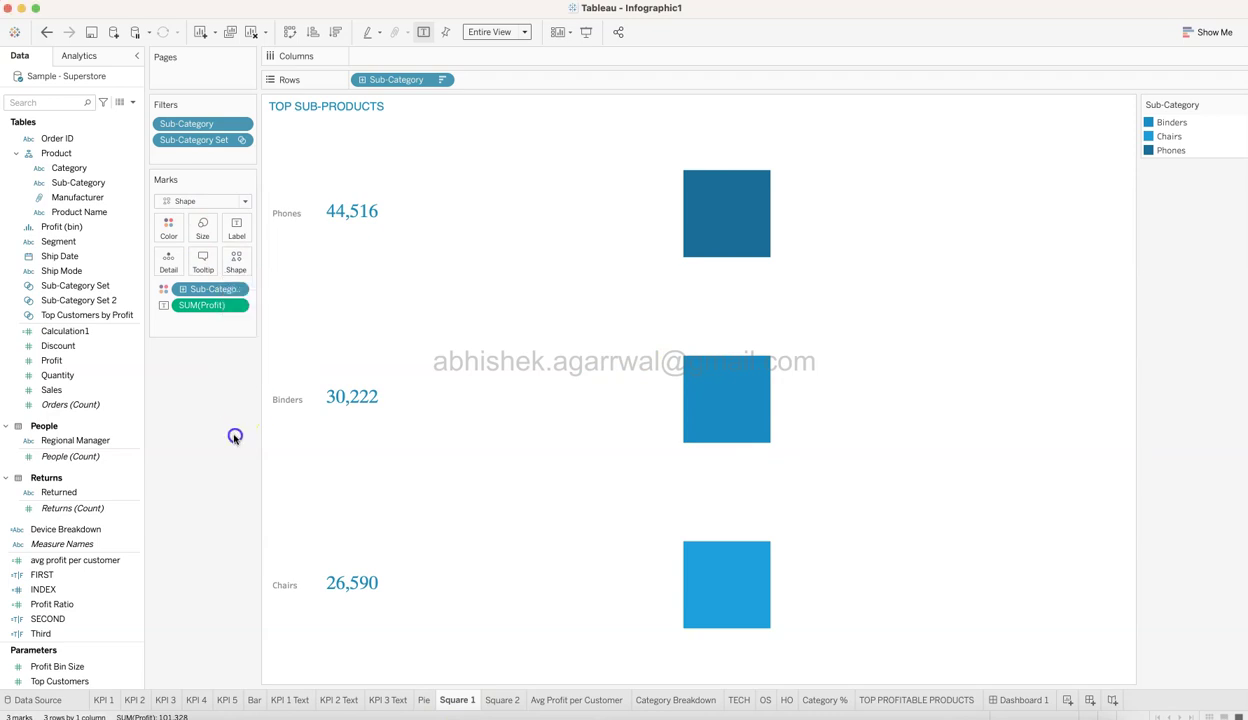
left_click(168, 232)
left_click(184, 278)
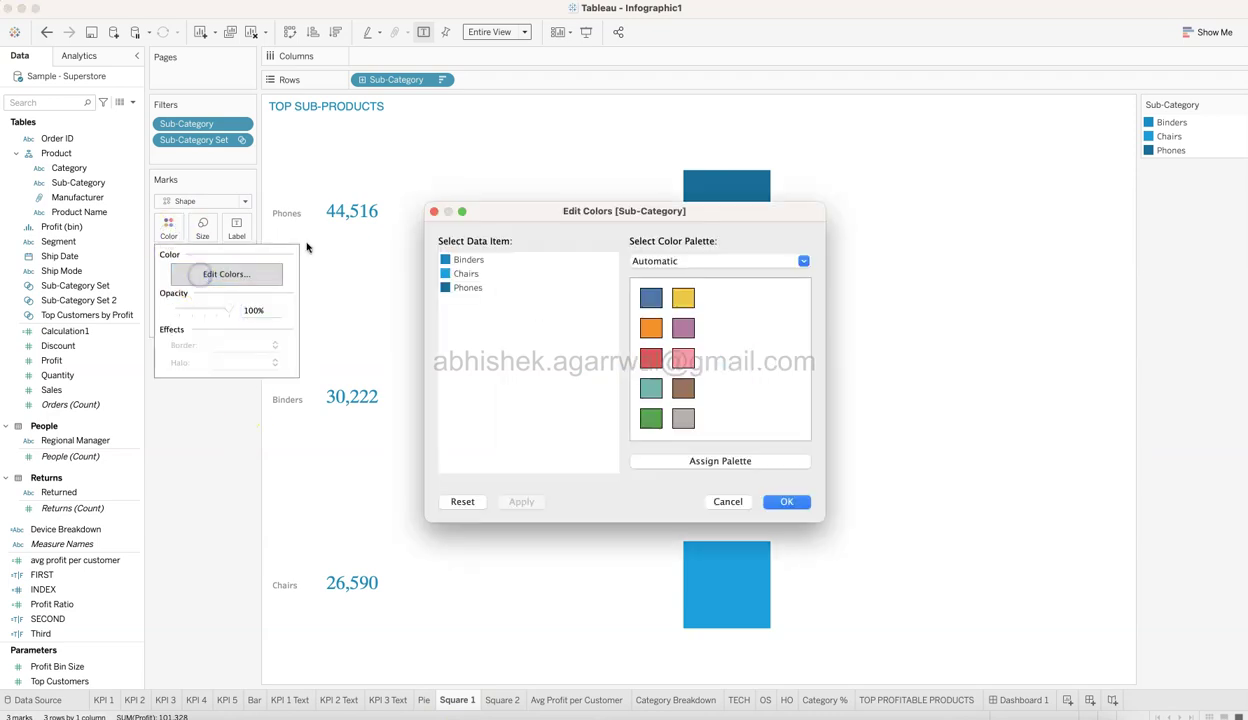
left_click_drag(499, 219, 296, 221)
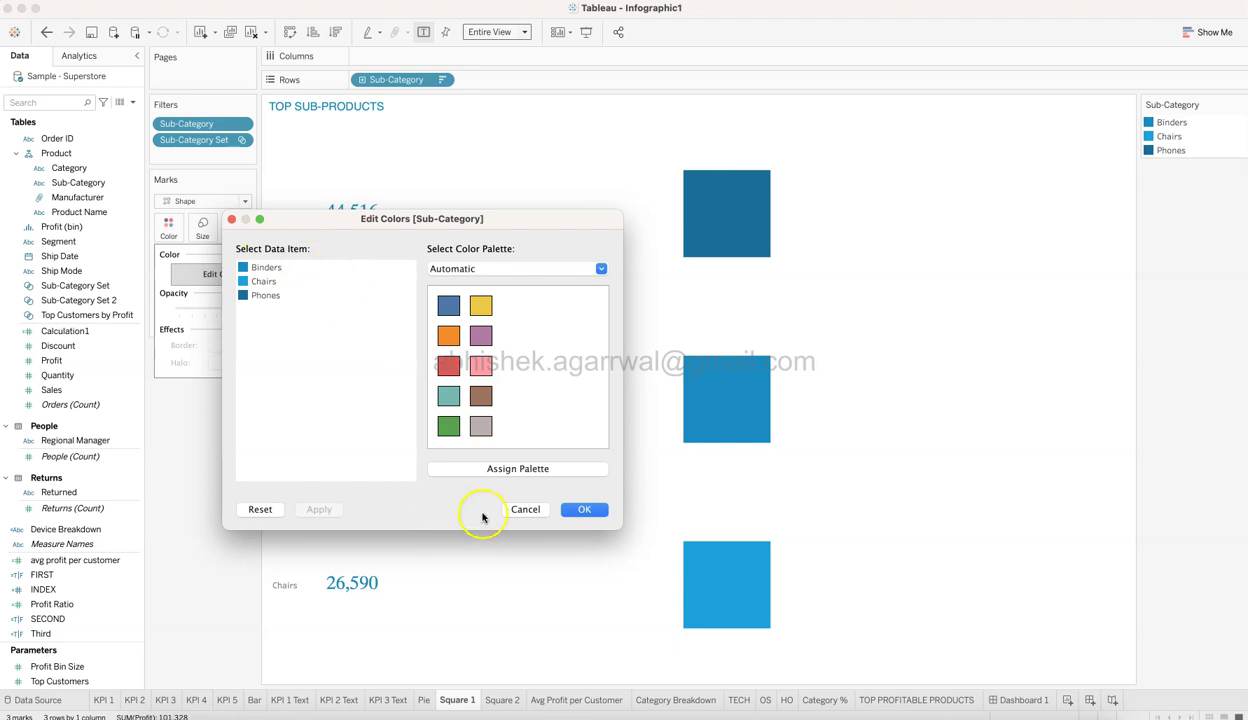
left_click(520, 510)
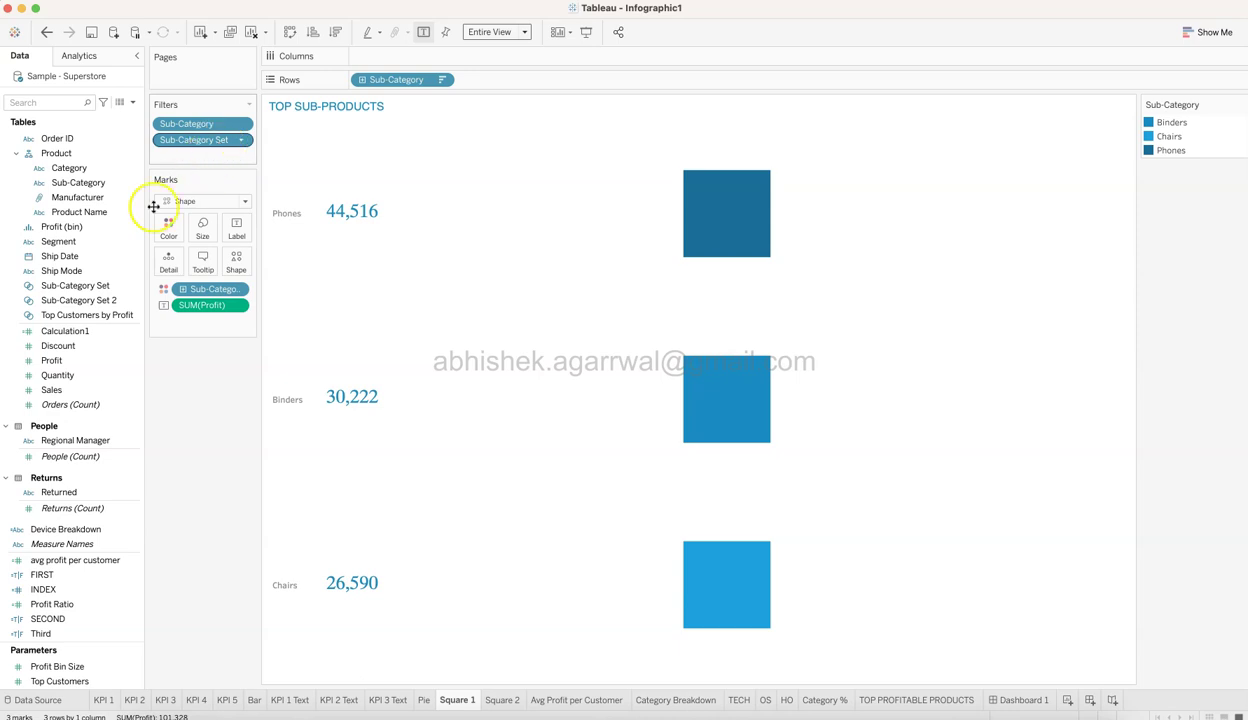
Inspect the members of the Sub-Category Set used by Square 1, and close the set without changes
right_click(136, 288)
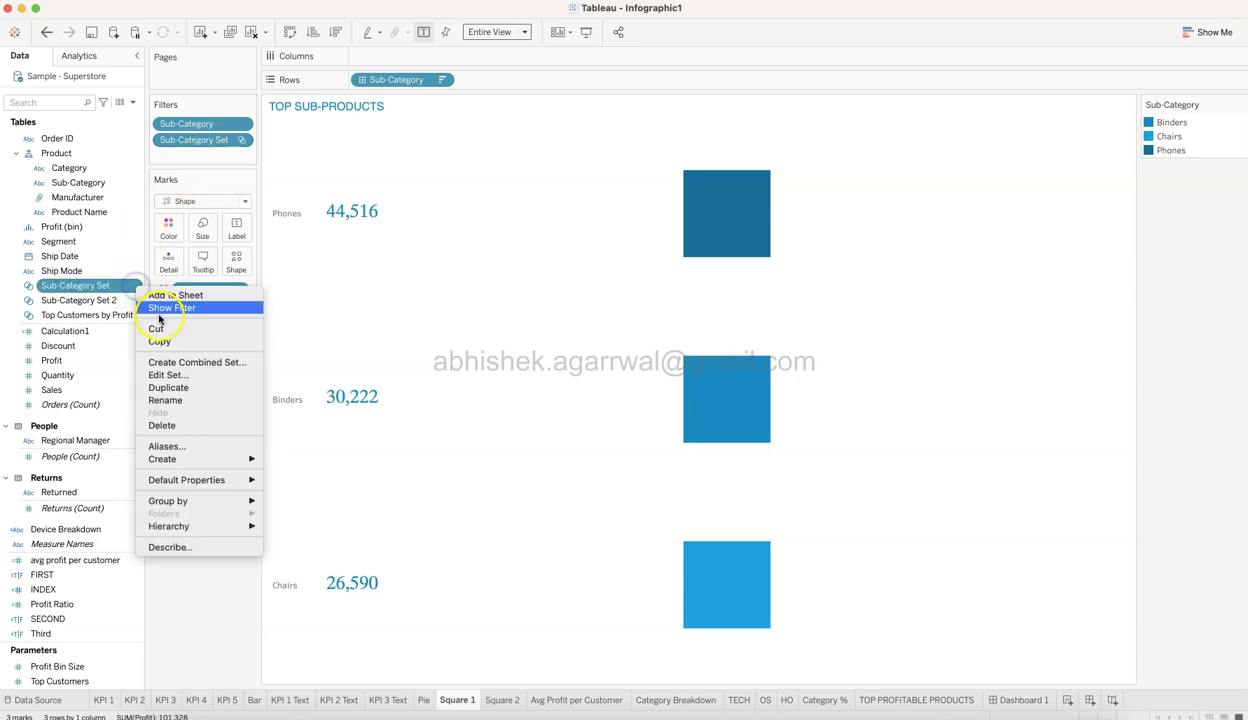
left_click(192, 375)
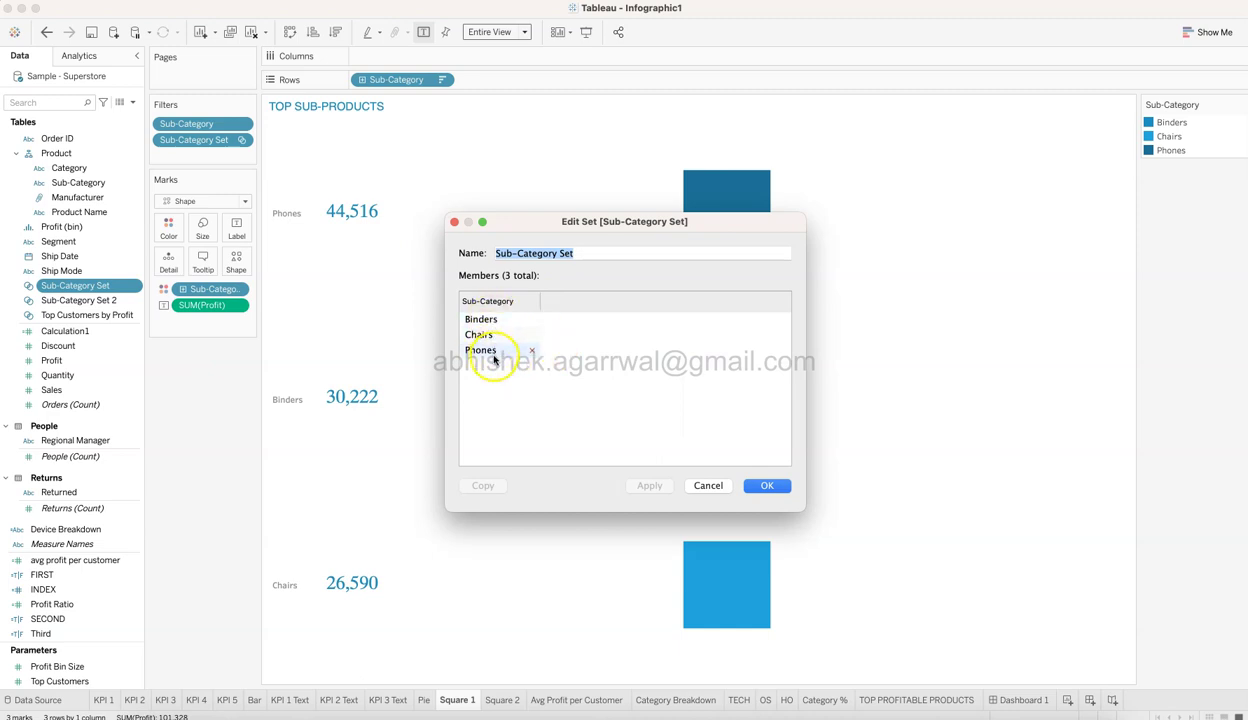
left_click(707, 486)
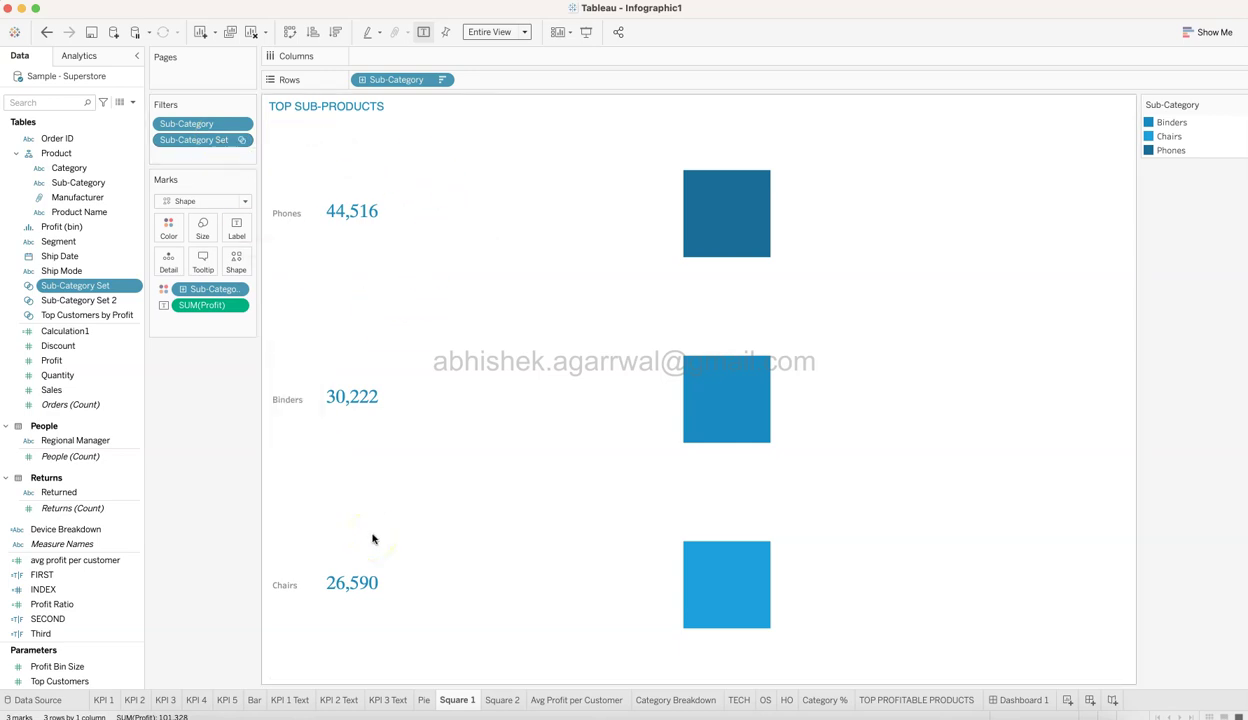
Switch to the Square 2 worksheet and inspect the members of Sub-Category Set 2 without changing the set
left_click(504, 699)
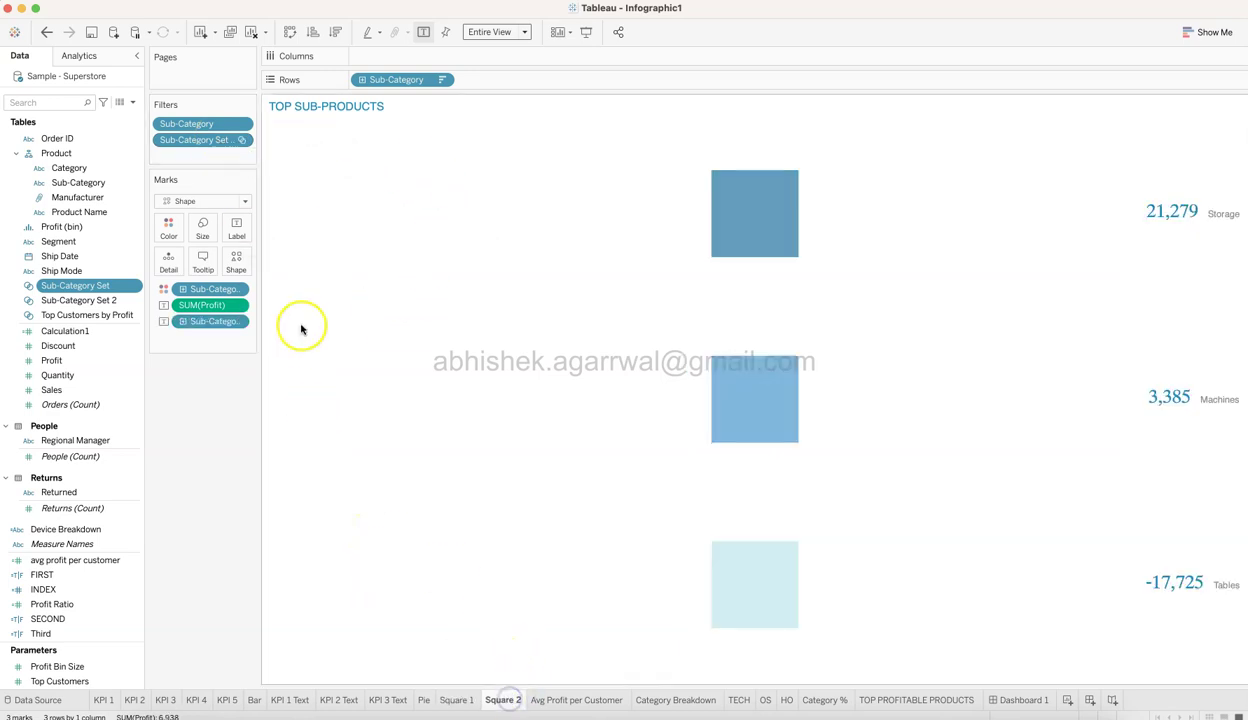
right_click(136, 302)
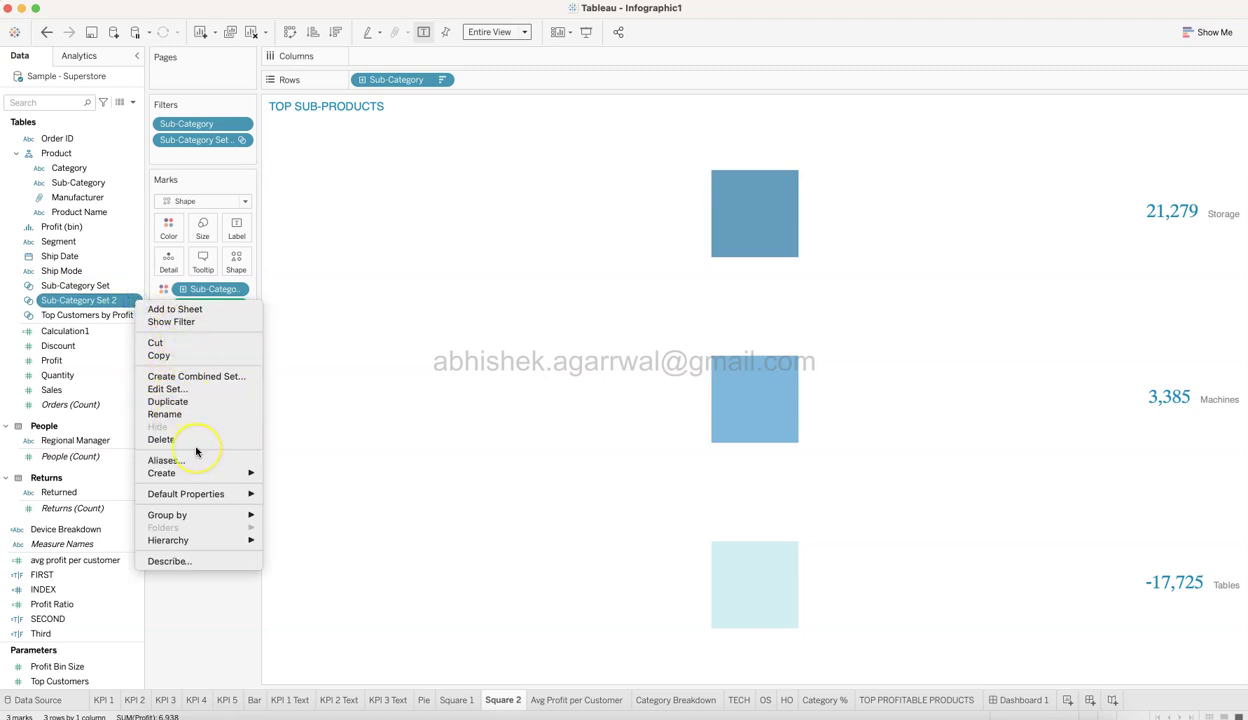
left_click(193, 389)
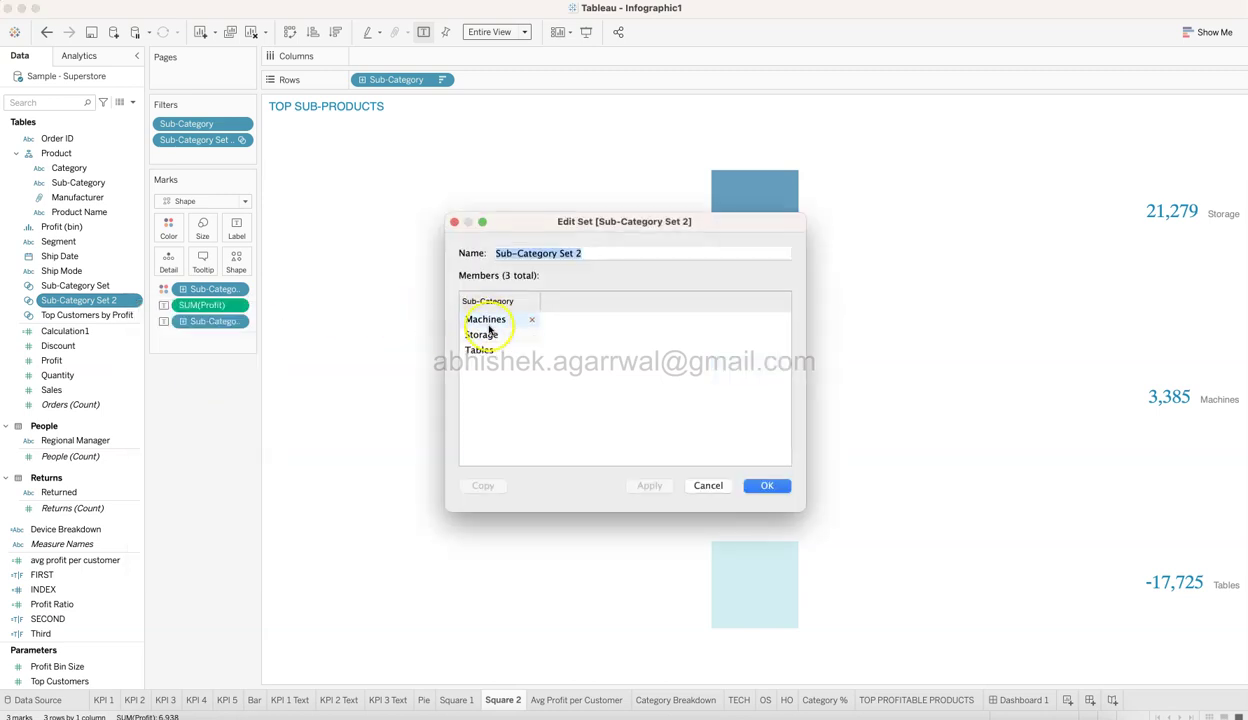
mouse_move(504, 354)
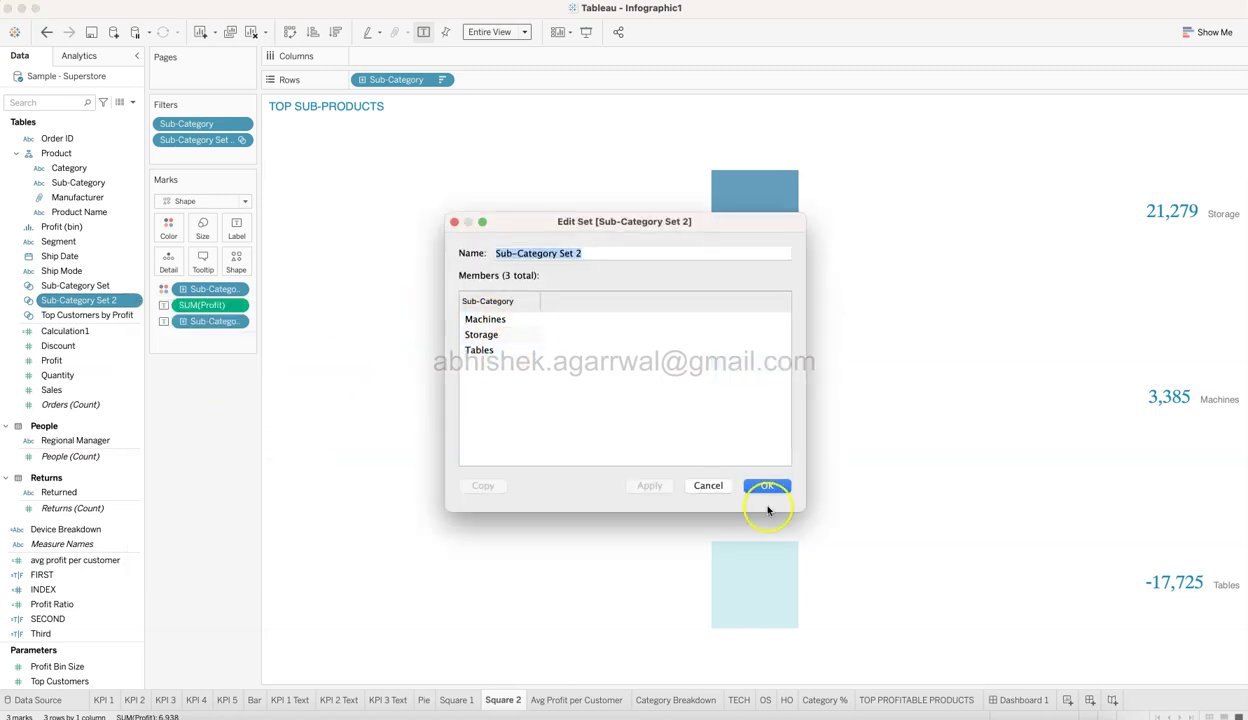
left_click(719, 487)
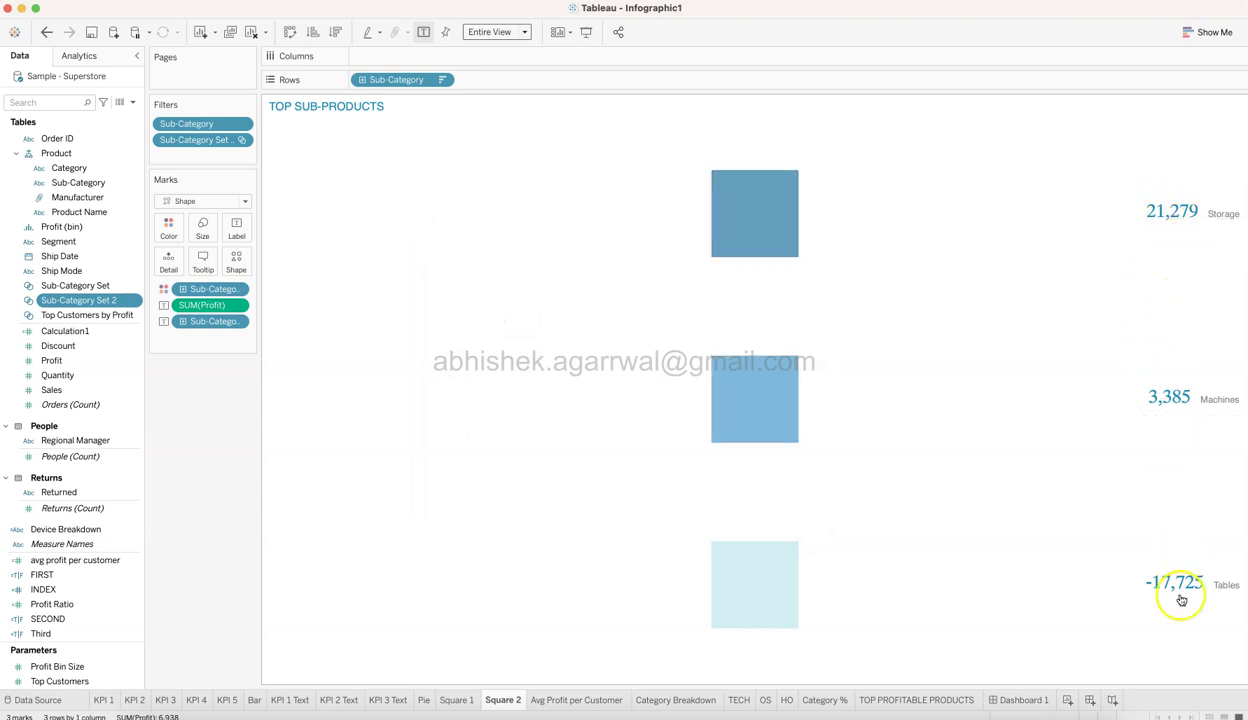
Examine the font formatting of the Profit and Sub-Category fields in the Square 2 label text, and cancel without changes
left_click(245, 229)
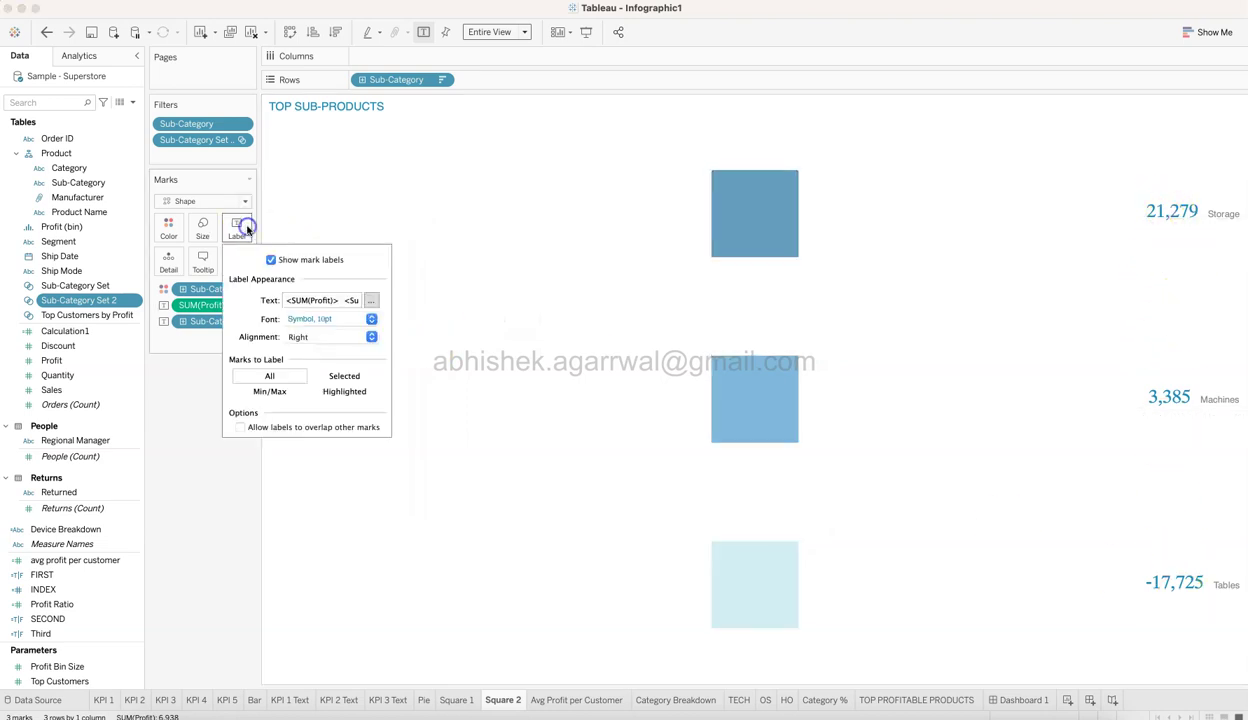
left_click(374, 302)
left_click_drag(1090, 18, 567, 192)
left_click(570, 257)
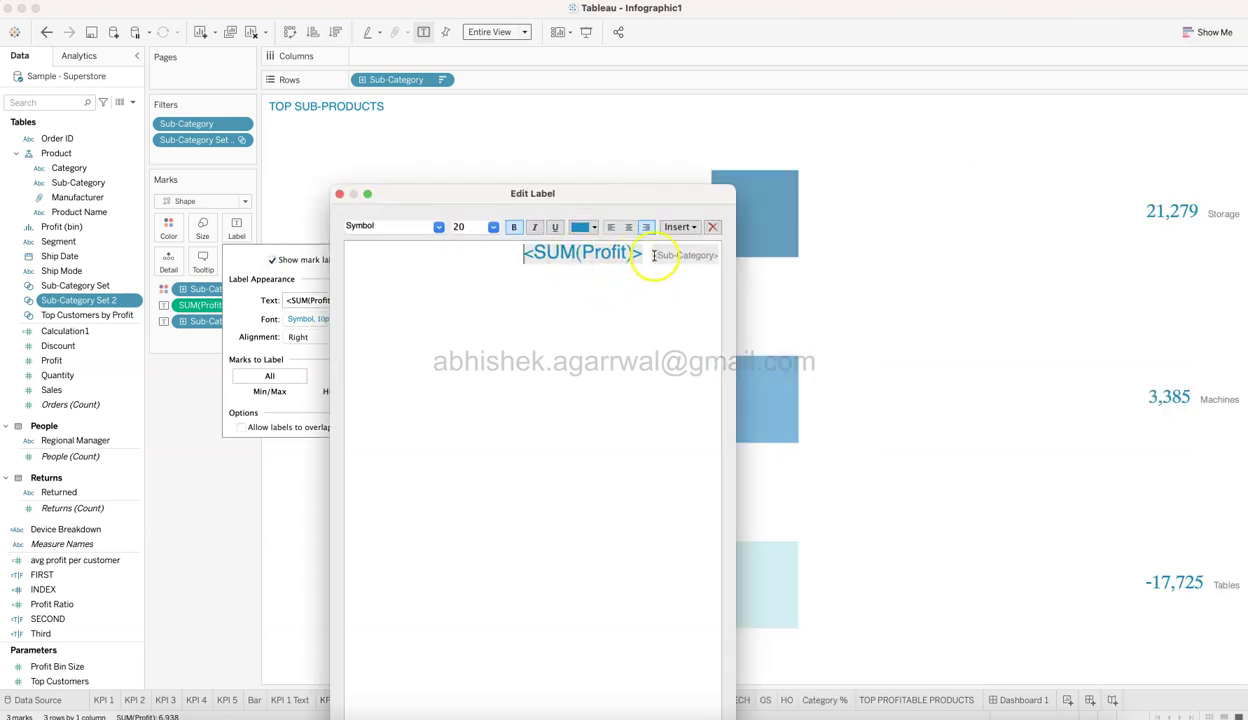
left_click_drag(669, 203, 660, 53)
double_click(598, 108)
double_click(672, 112)
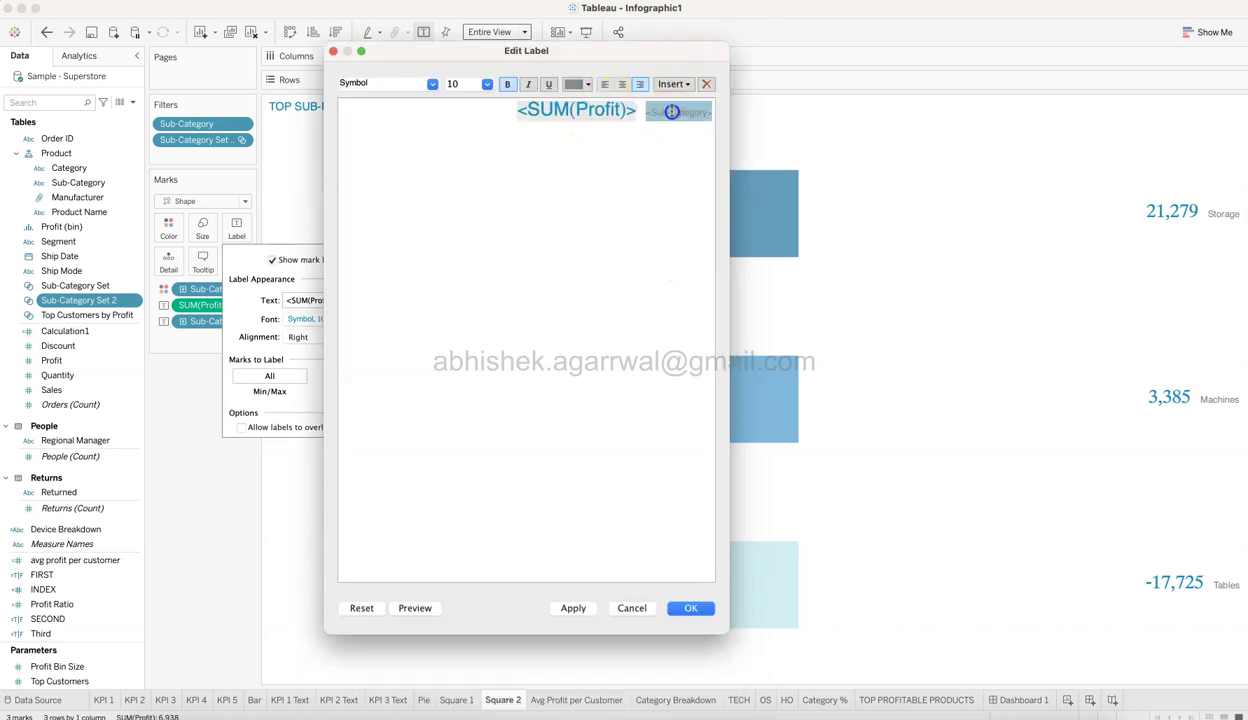
double_click(599, 112)
double_click(669, 113)
left_click(632, 608)
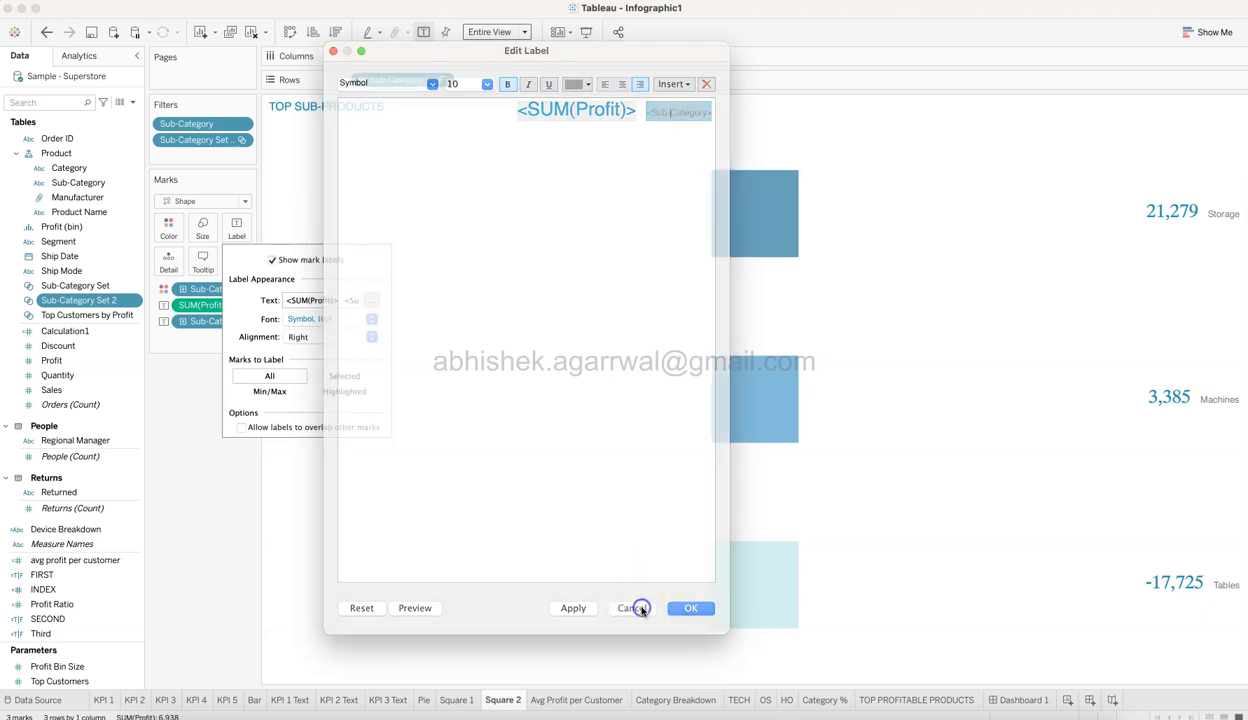
Check the label alignment settings on Square 2 against the labels beside its squares, leaving them unchanged
left_click(299, 337)
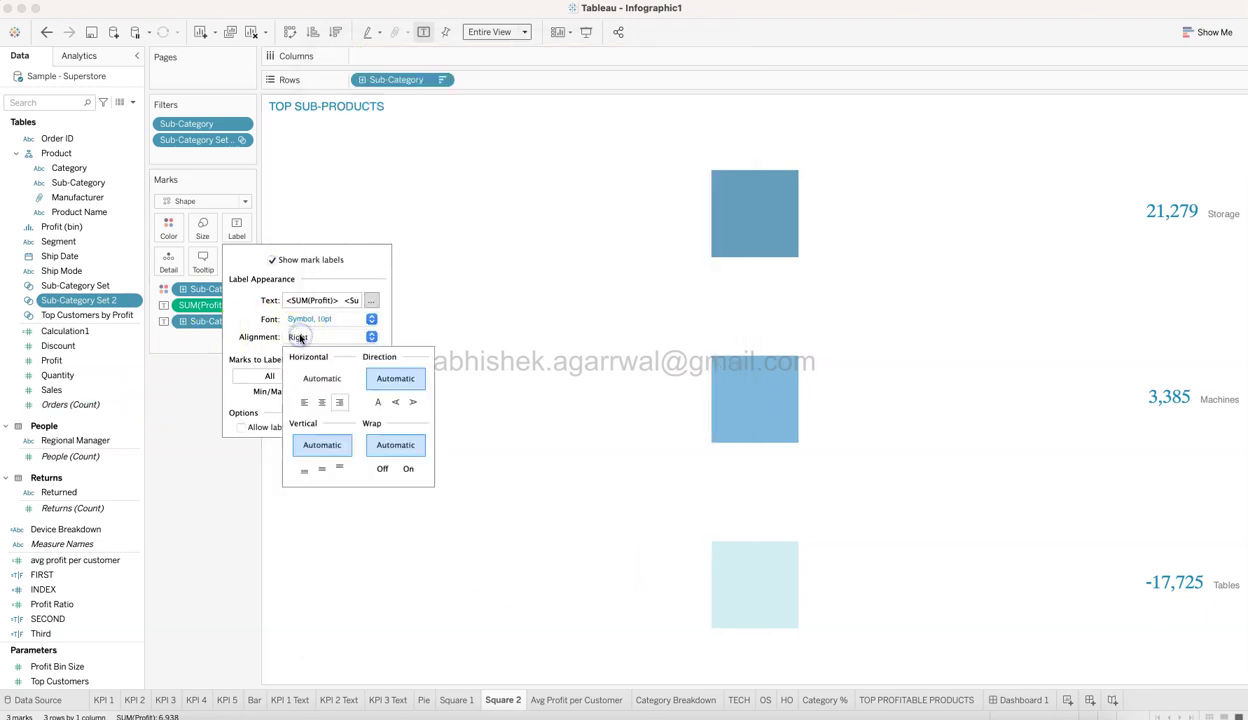
left_click(202, 594)
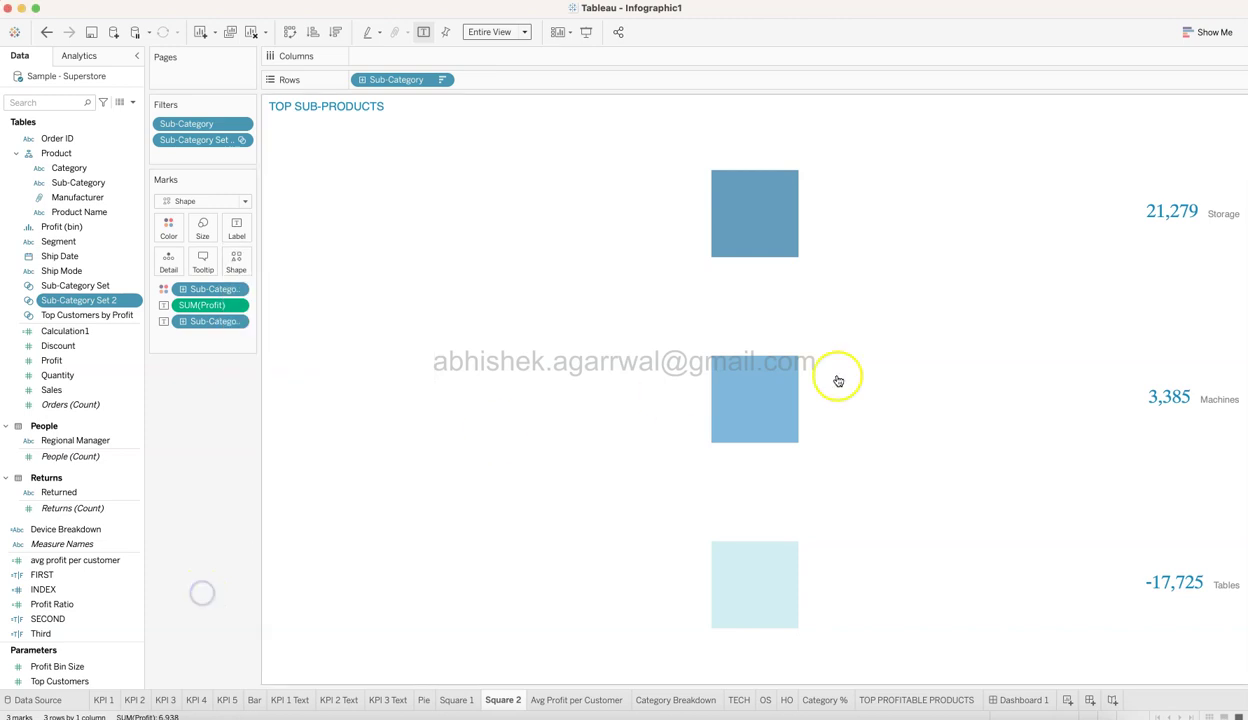
mouse_move(1203, 214)
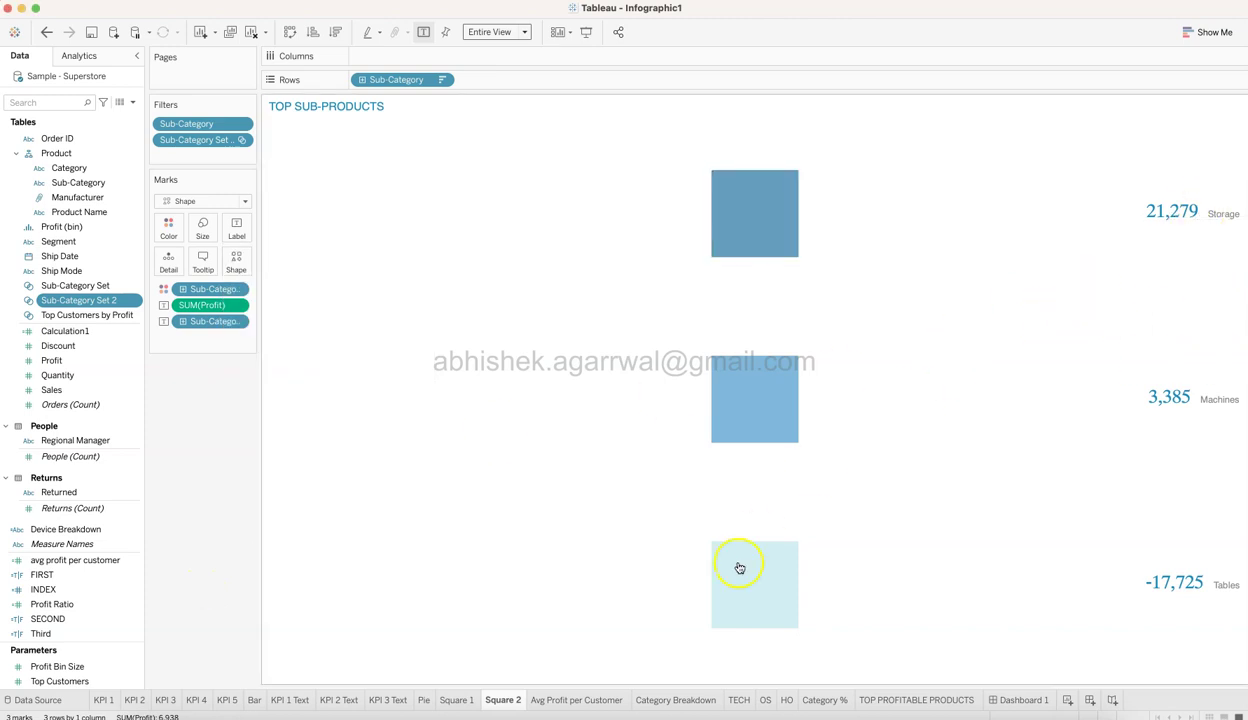
On Dashboard 1, match the listed Square 1, Pie and Square 2 sheets with their places in the sub product categories section
left_click(1022, 700)
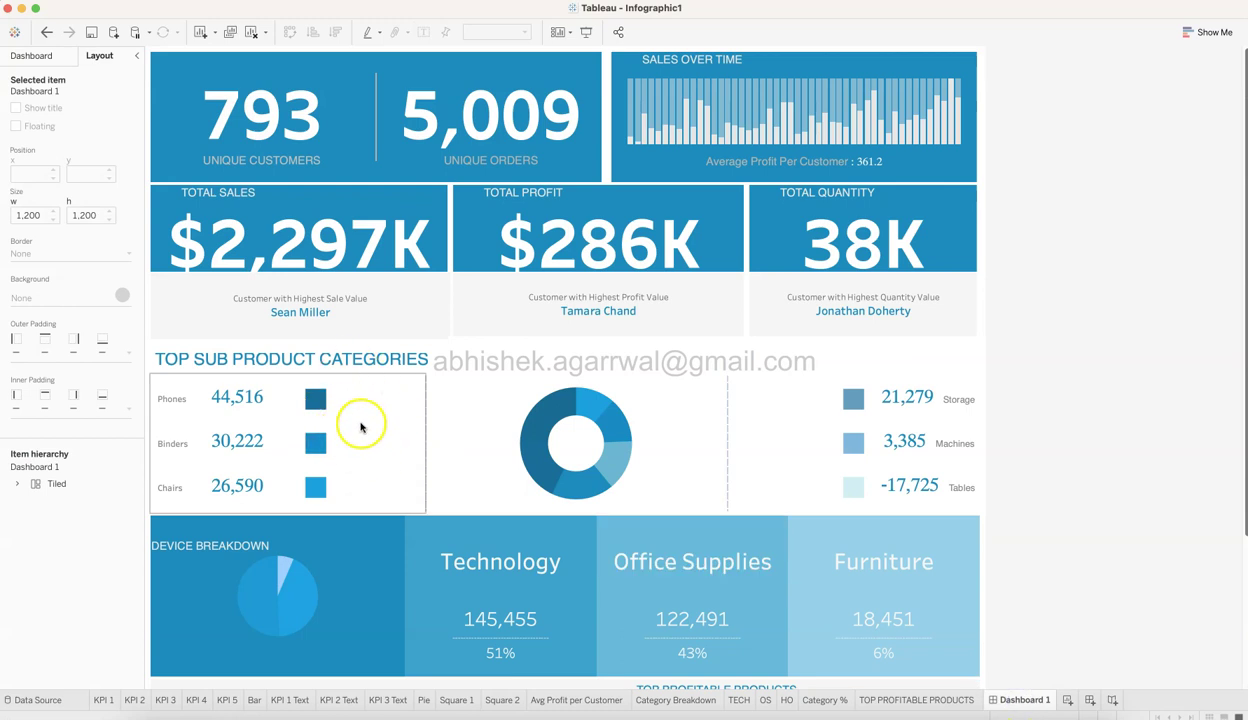
left_click(50, 56)
mouse_move(60, 358)
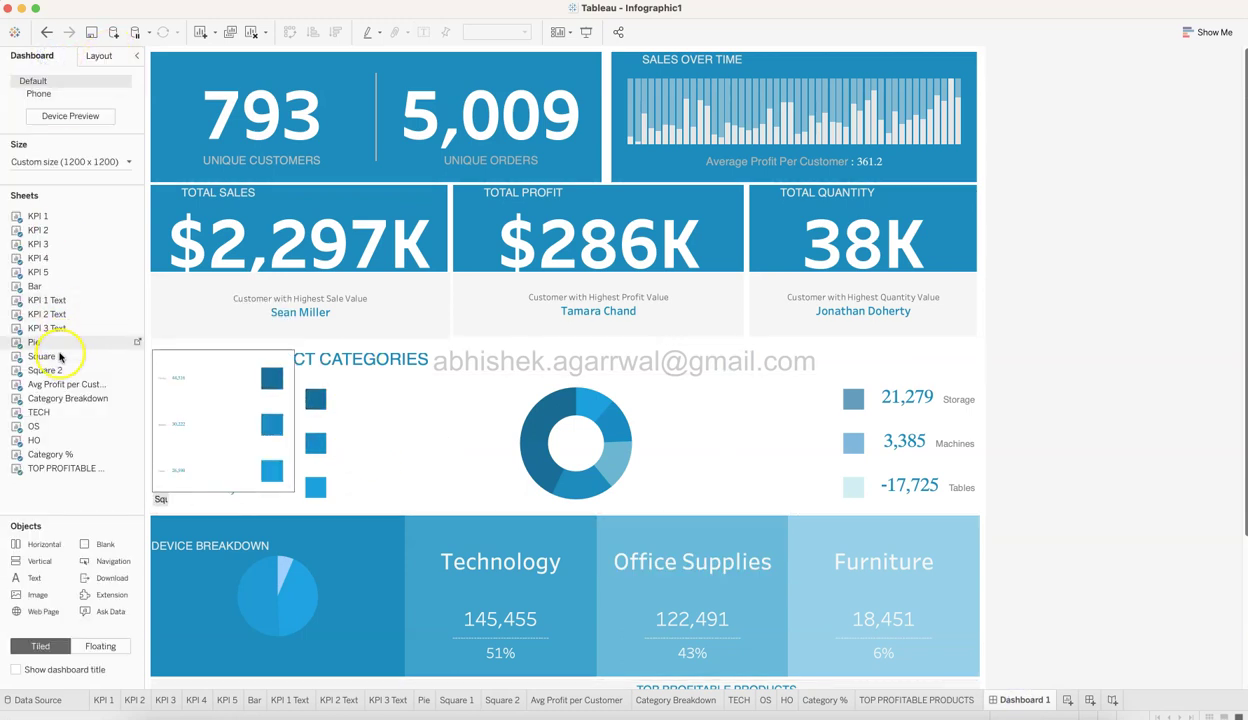
left_click_drag(60, 358, 251, 436)
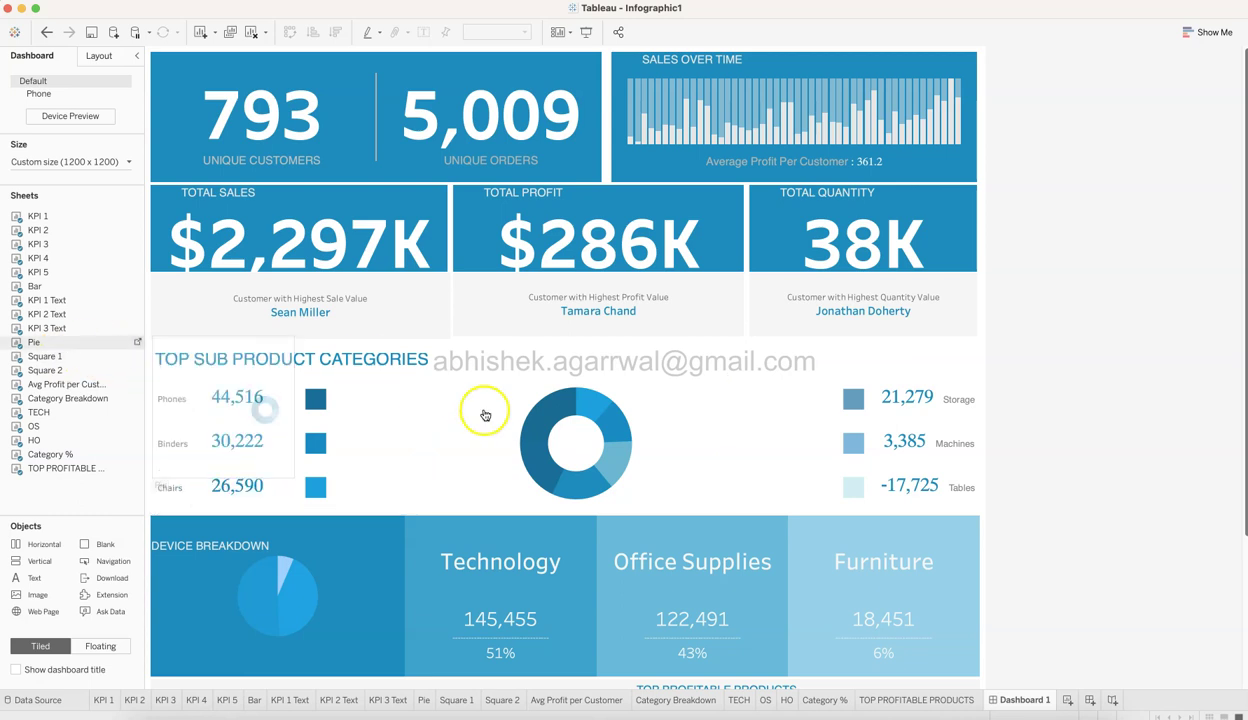
mouse_move(95, 368)
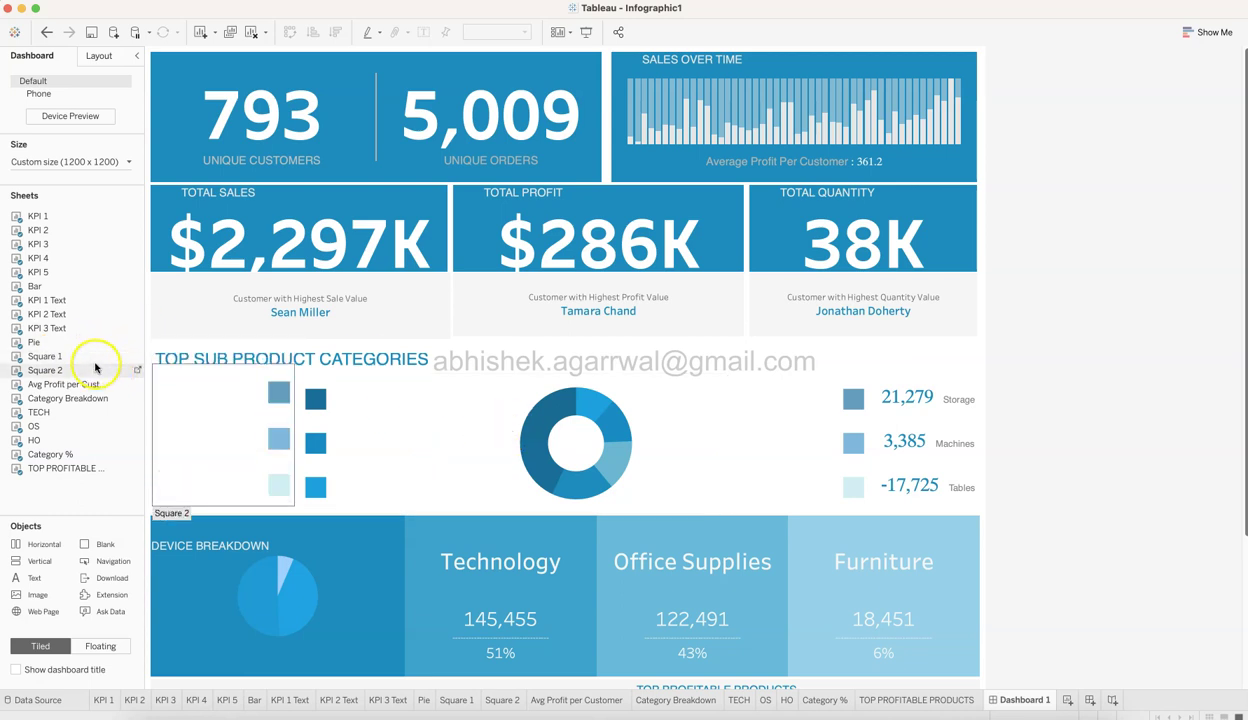
left_click_drag(157, 347, 780, 418)
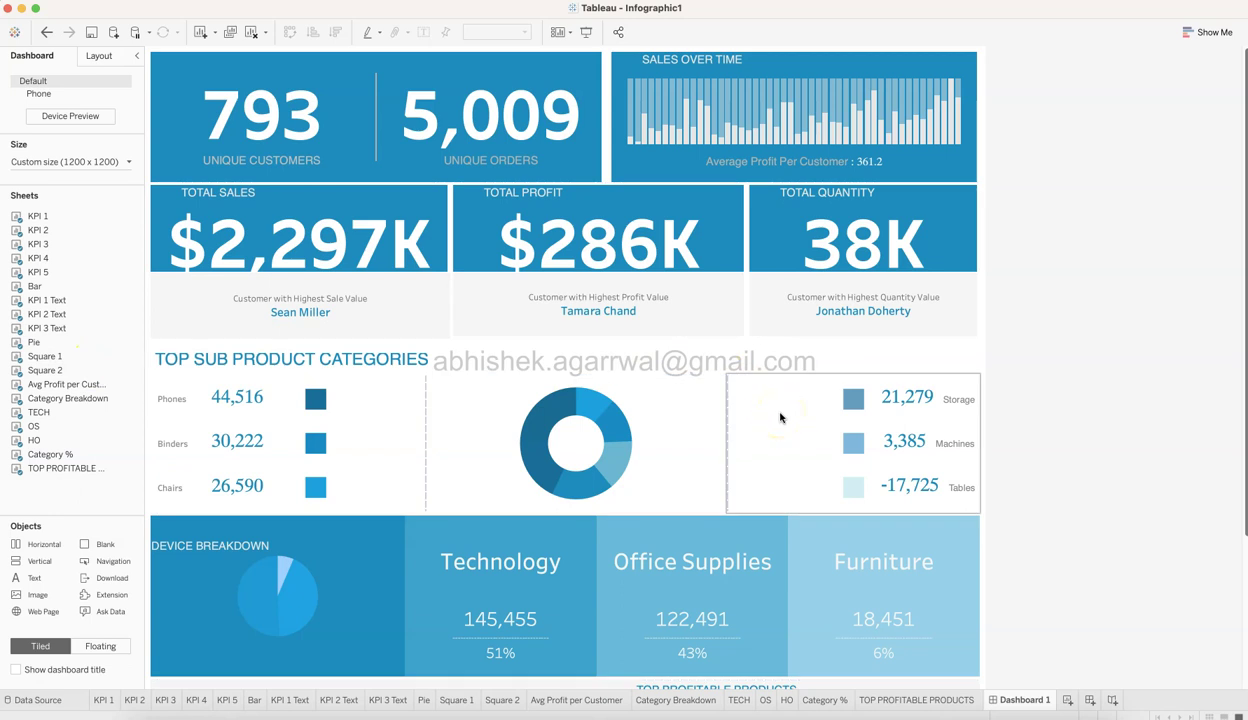
Inspect the text formatting of the TOP SUB PRODUCT CATEGORIES heading on Dashboard 1, close it unchanged and deselect the heading
left_click(384, 446)
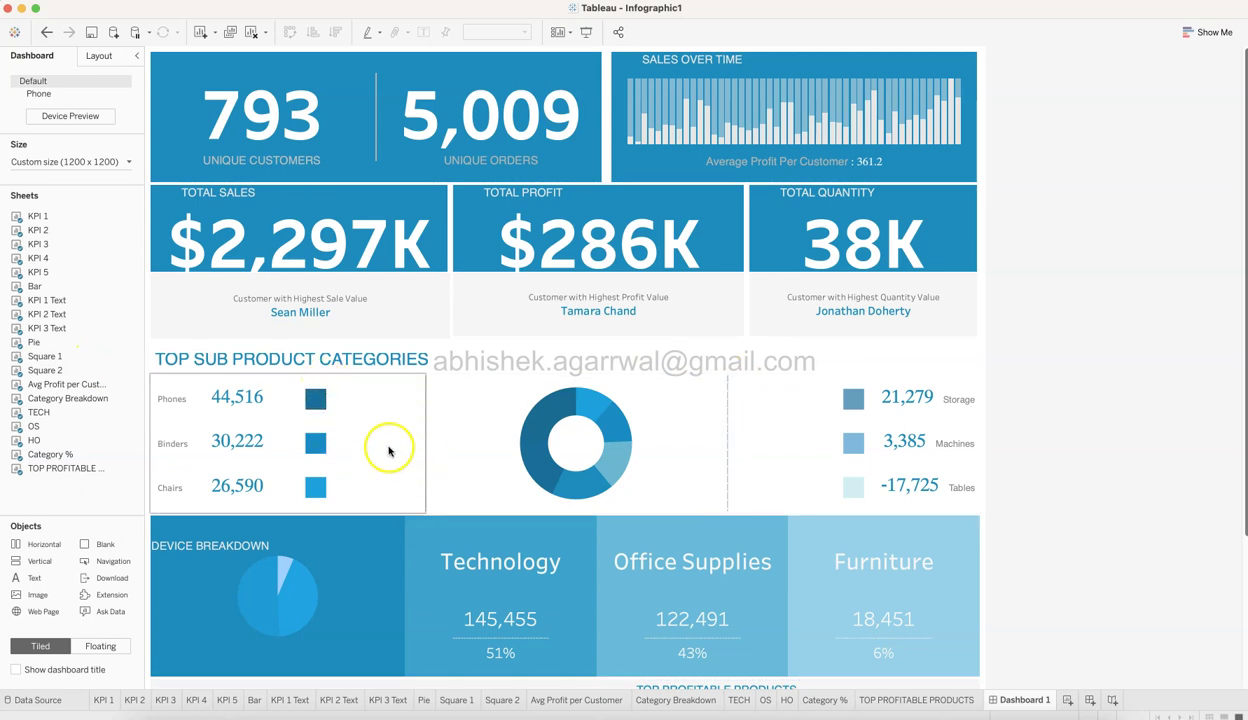
left_click(398, 365)
left_click(398, 364)
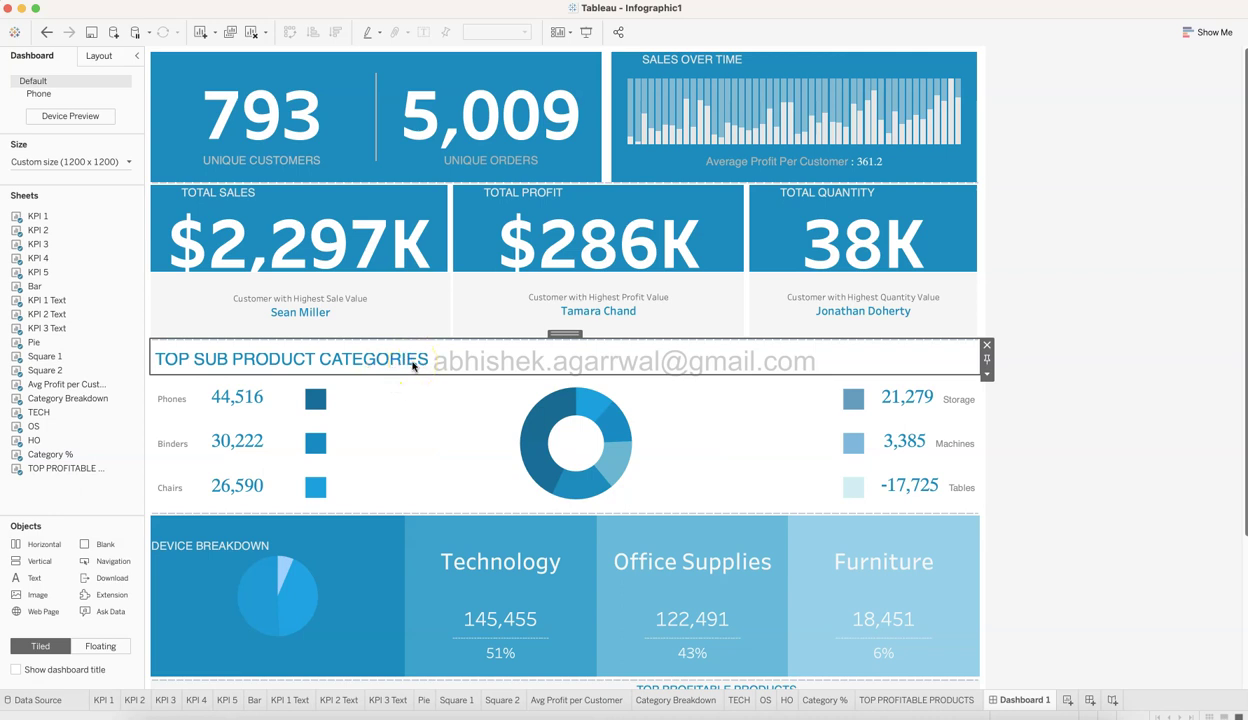
double_click(412, 365)
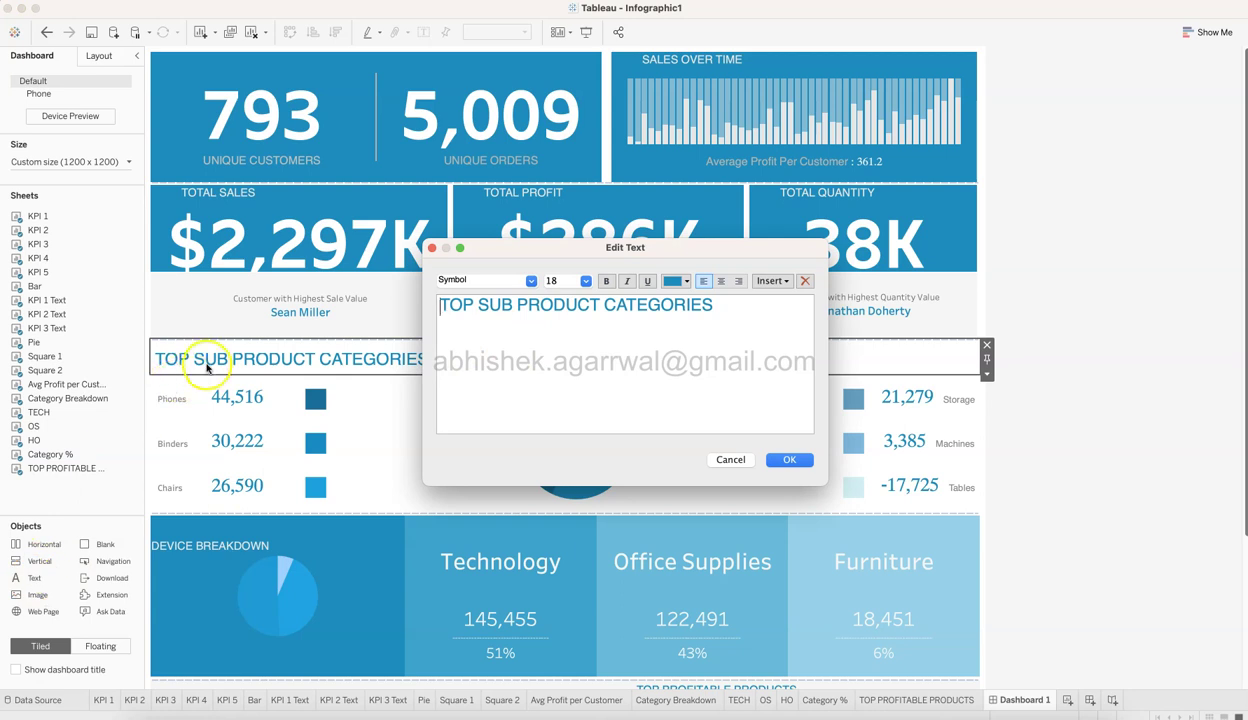
left_click(812, 459)
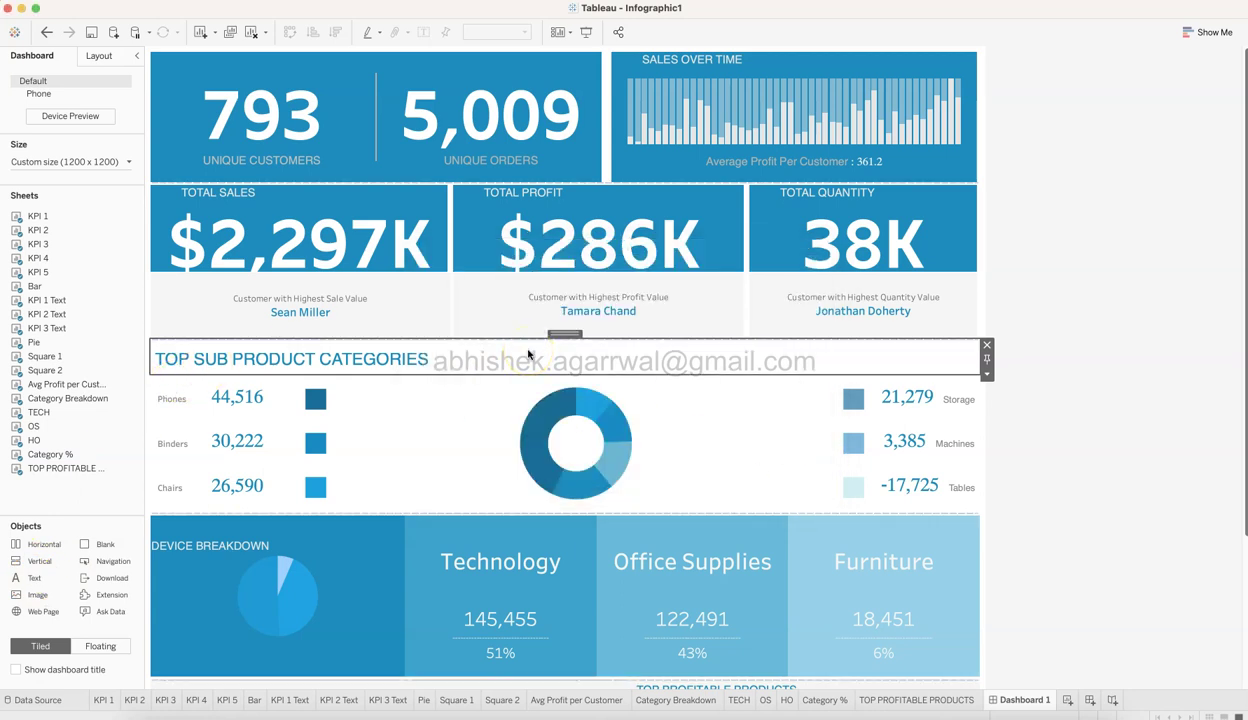
left_click(1061, 370)
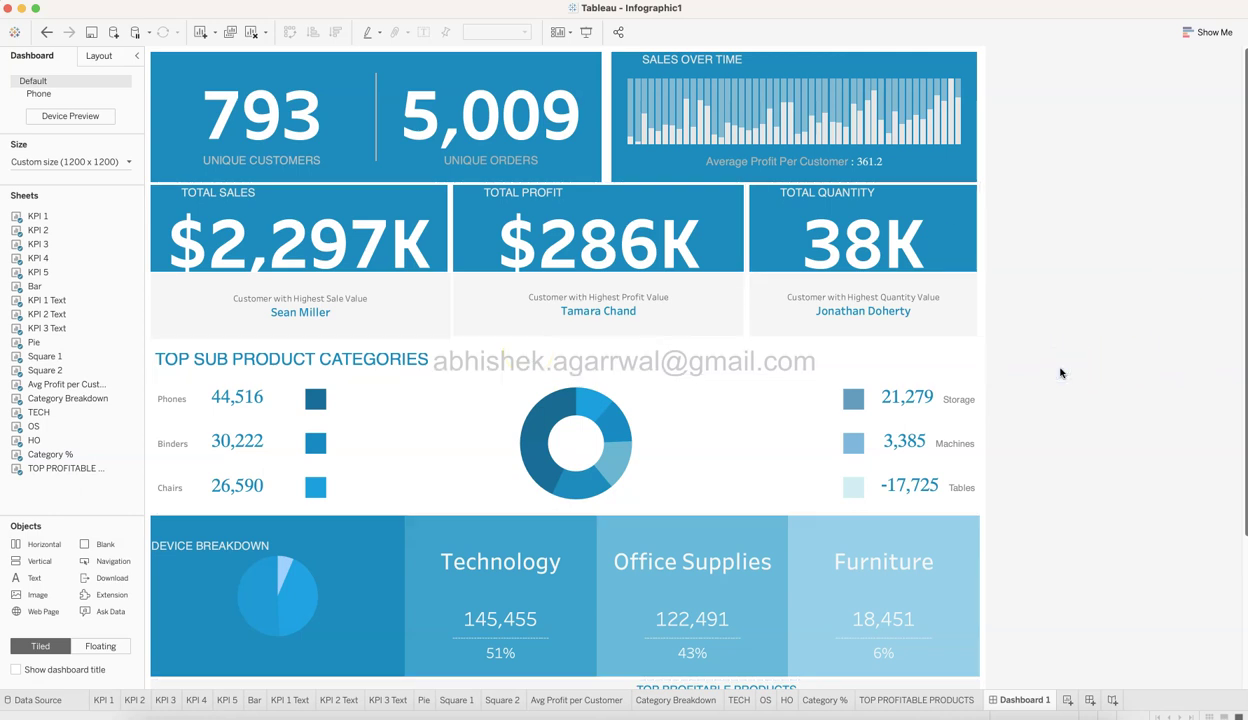
Review the device breakdown section on Dashboard 1, including the Furniture tile's details, and open the Category Breakdown sheet
scroll(1061, 373, "down", 5)
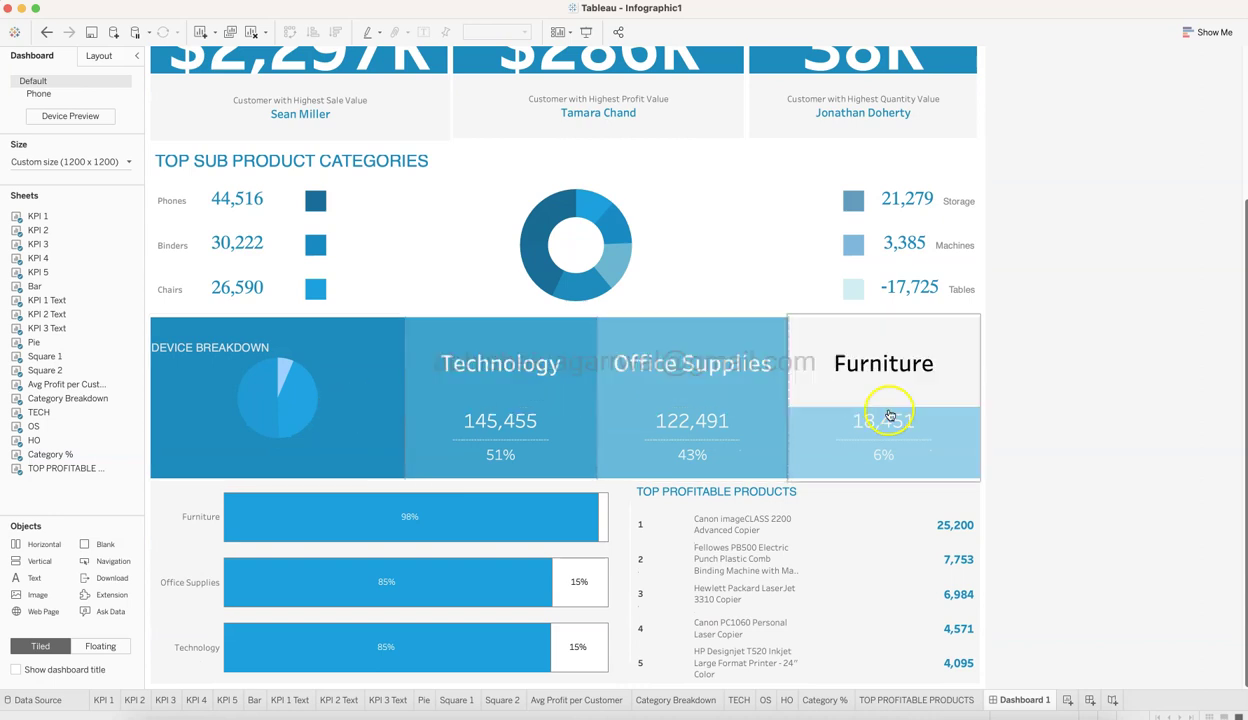
mouse_move(890, 414)
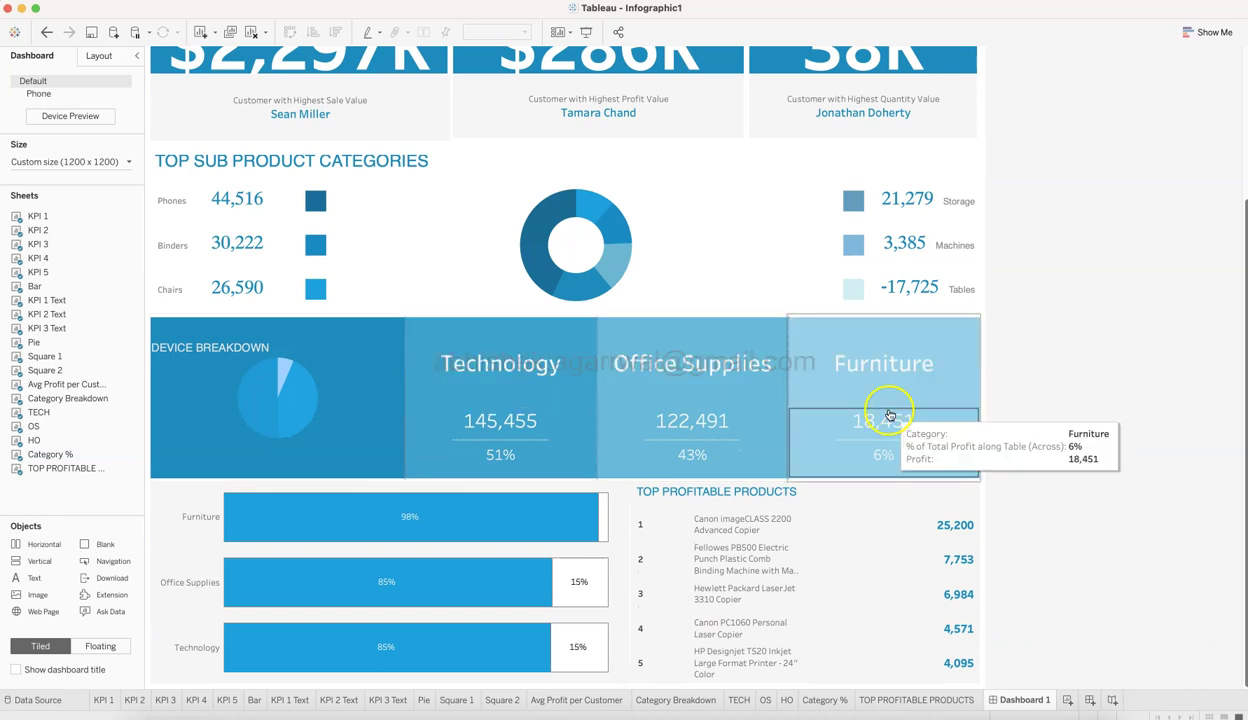
left_click(692, 700)
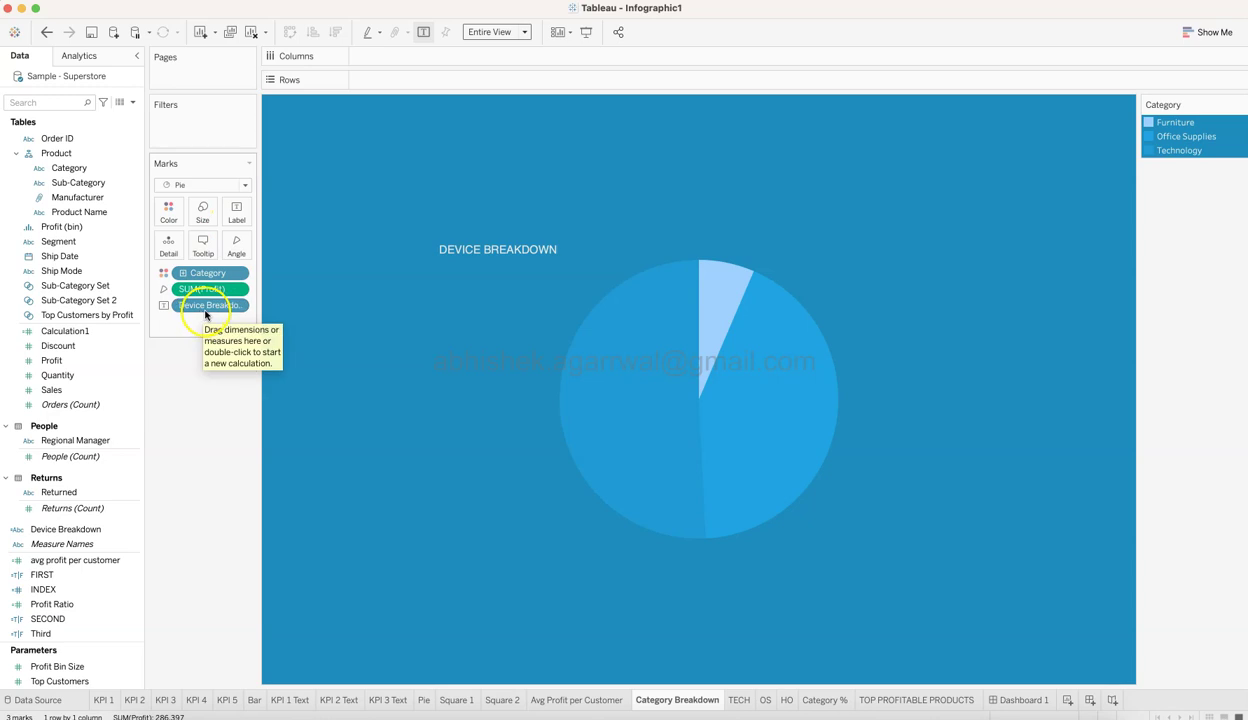
Search the fields for "dev", inspect the formula of the Device Breakdown calculated field, and close it unchanged
scroll(85, 315, "up", 2)
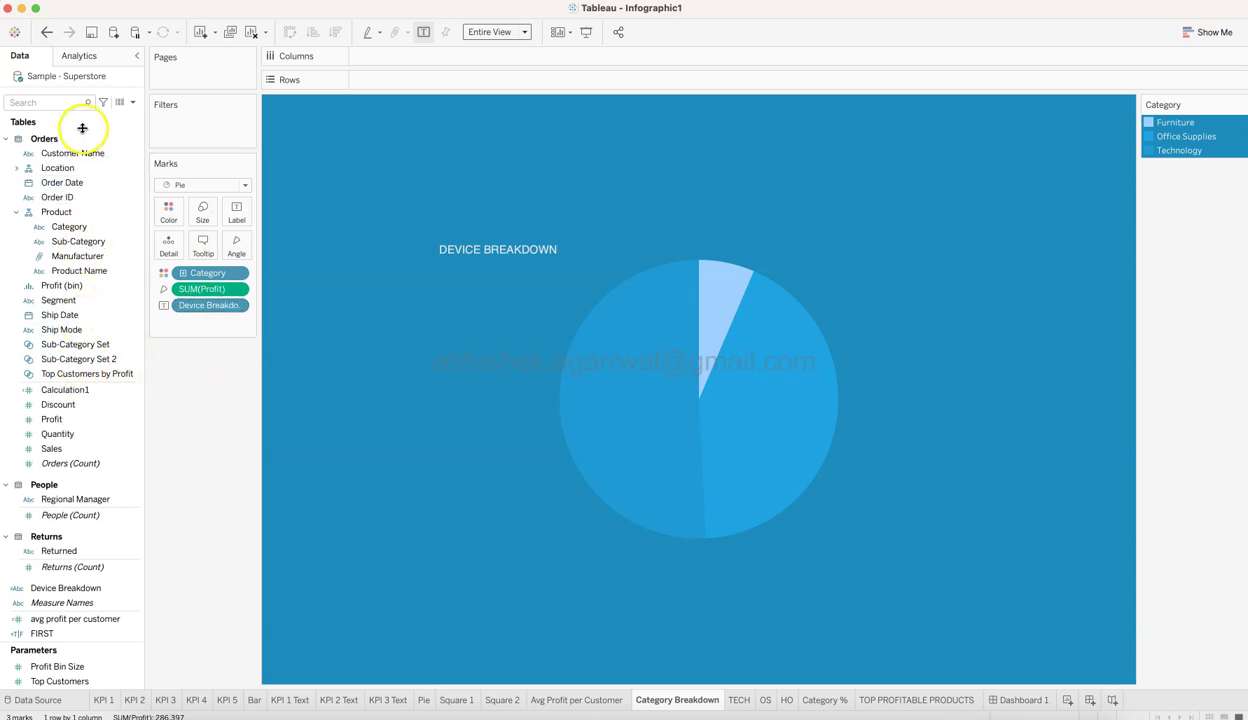
left_click(61, 102)
type("dev")
left_click(121, 142)
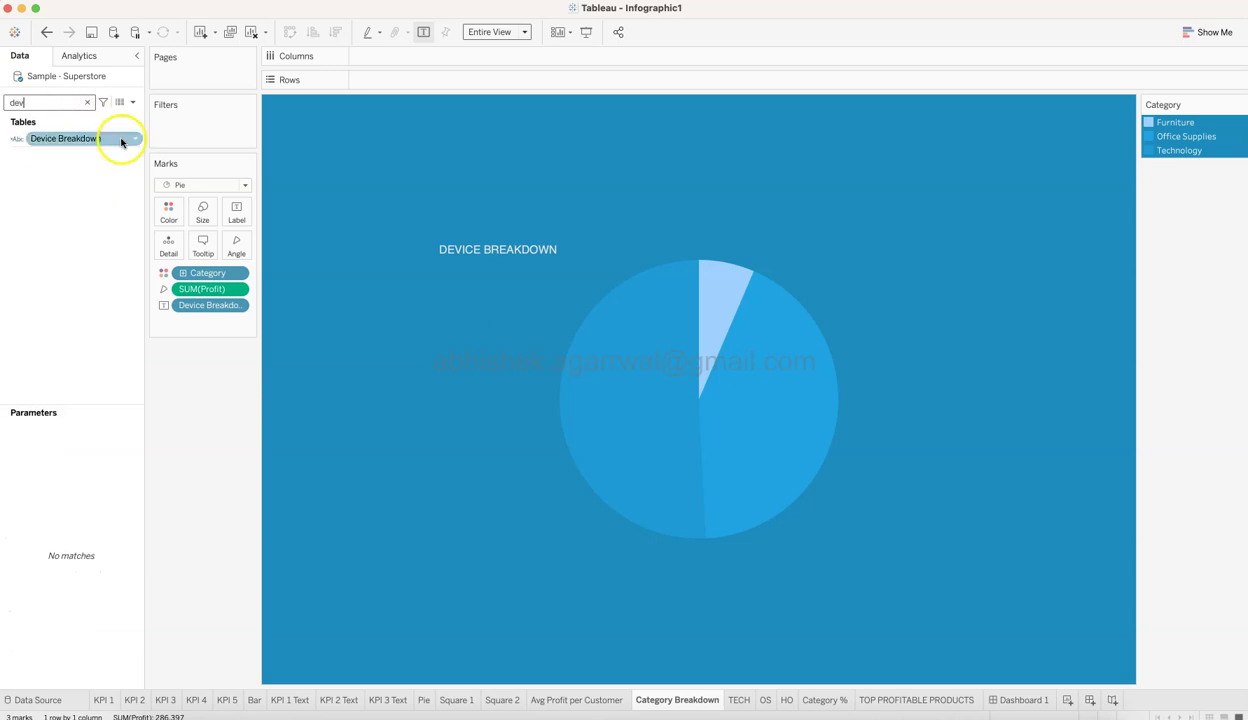
left_click(131, 139)
left_click(167, 206)
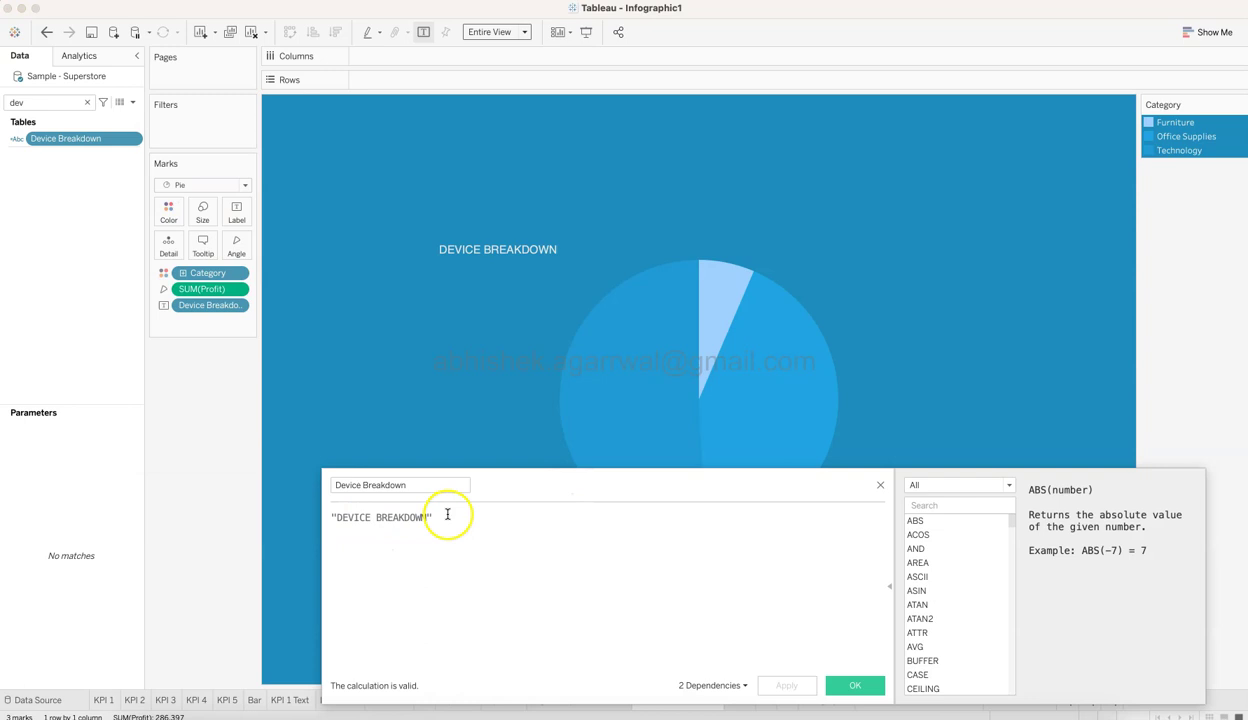
left_click(880, 485)
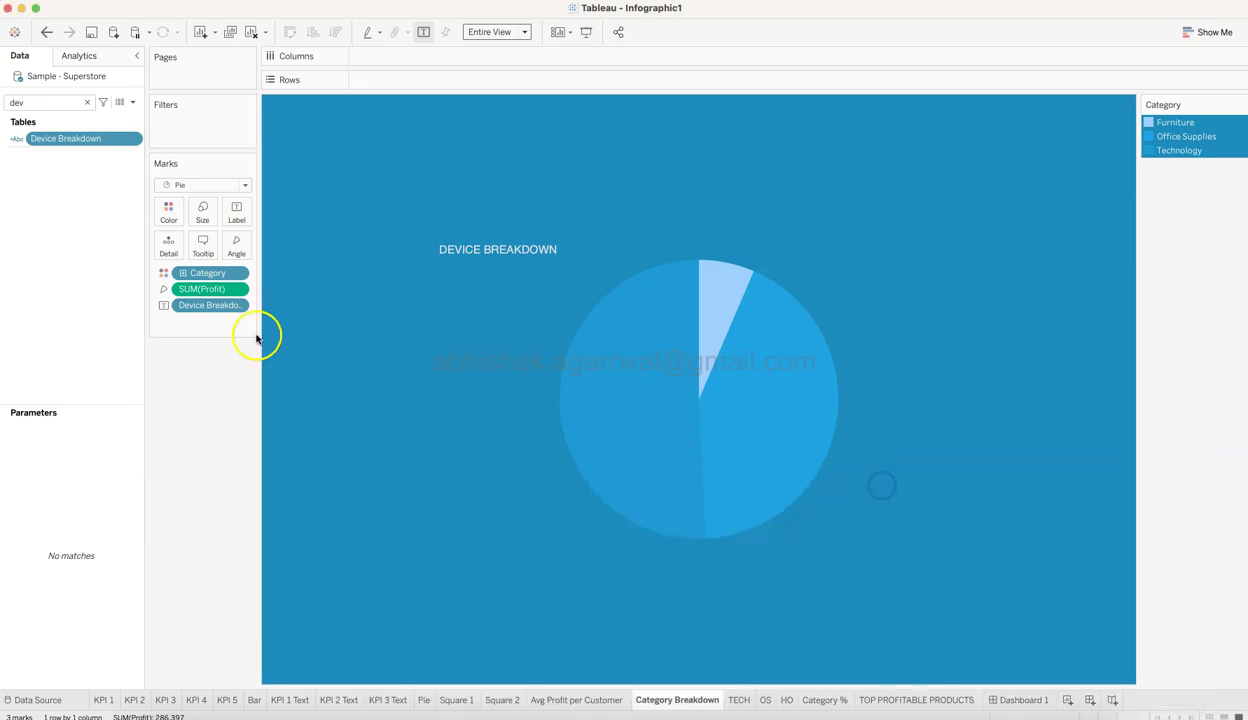
Inspect the label text formatting and alignment settings of the Category Breakdown pie, leaving both unchanged
left_click(238, 210)
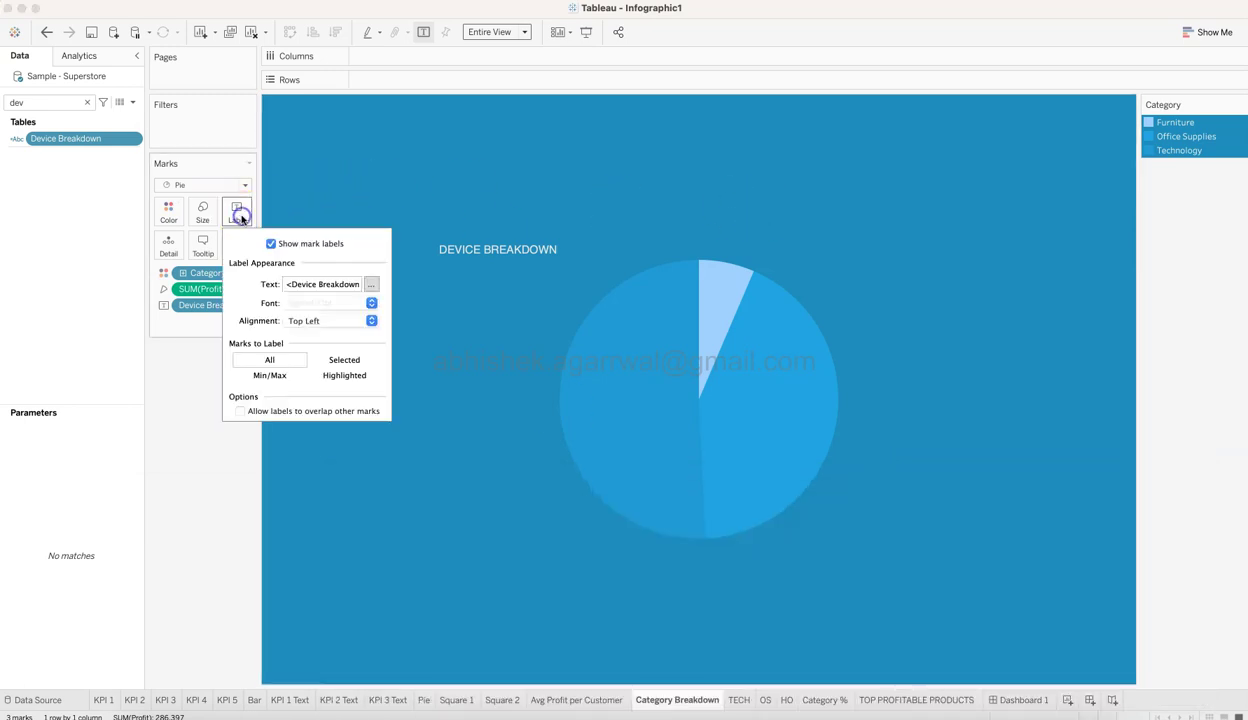
left_click(371, 284)
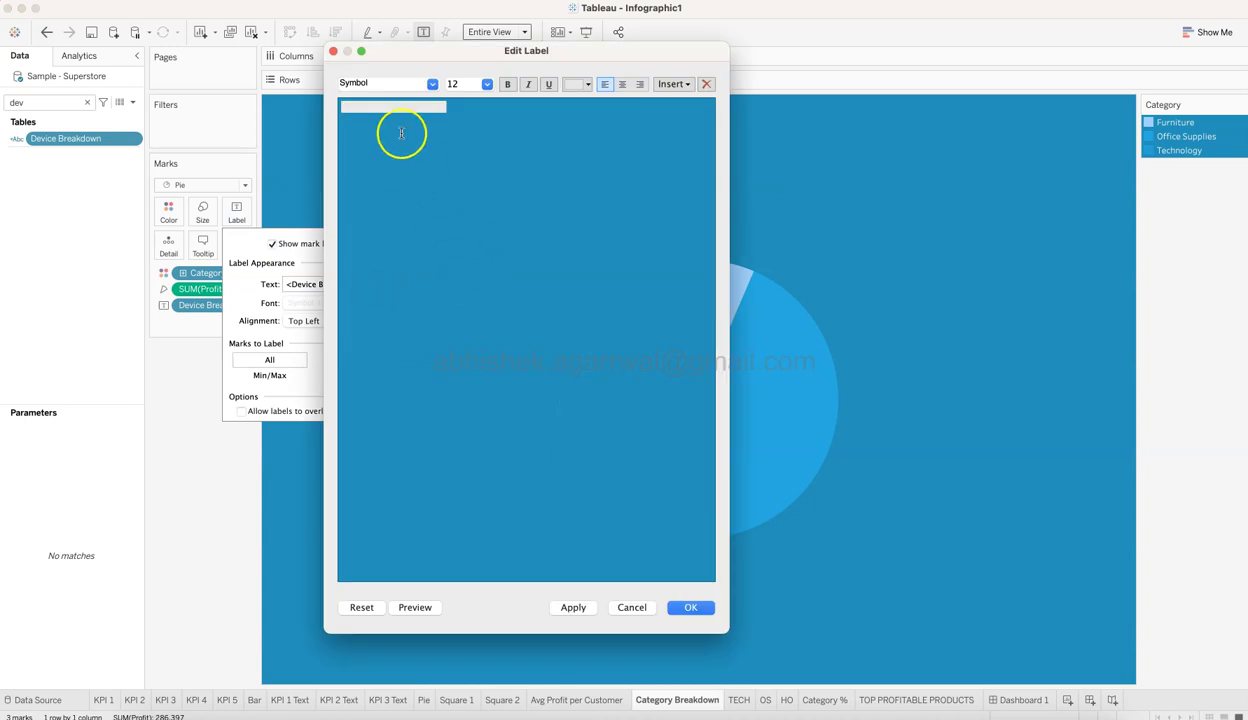
left_click_drag(475, 113, 313, 115)
left_click(639, 610)
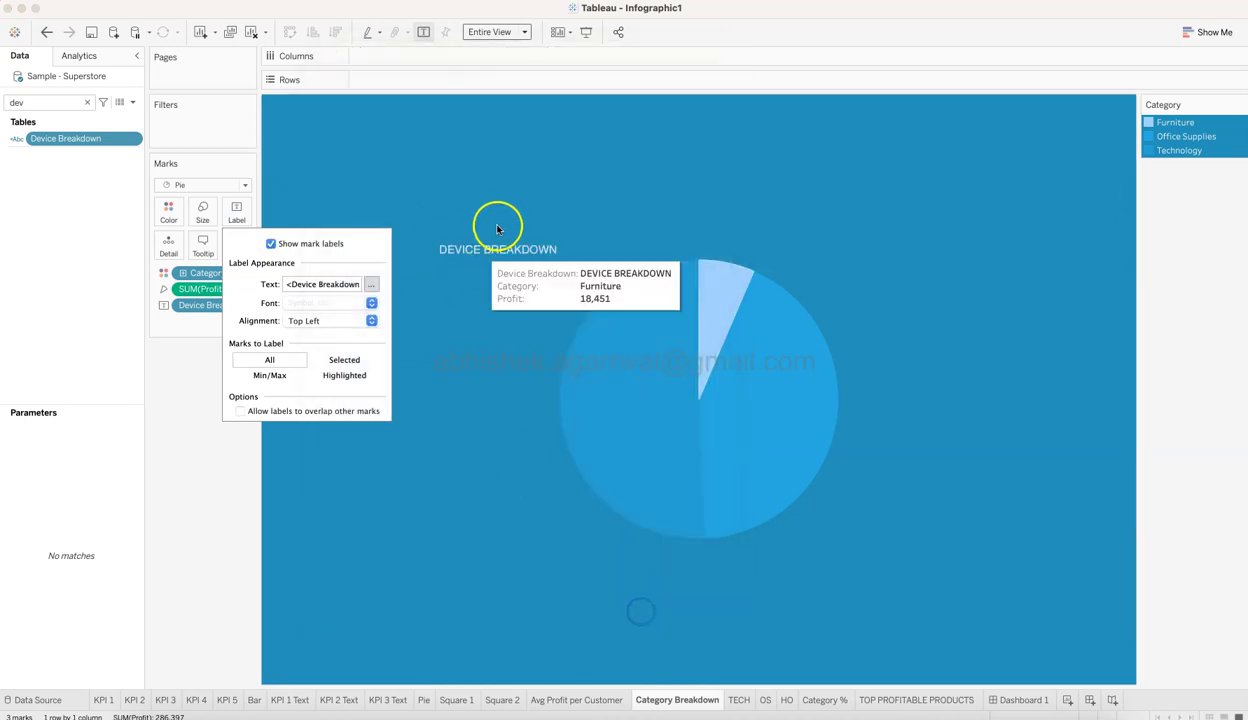
left_click(352, 318)
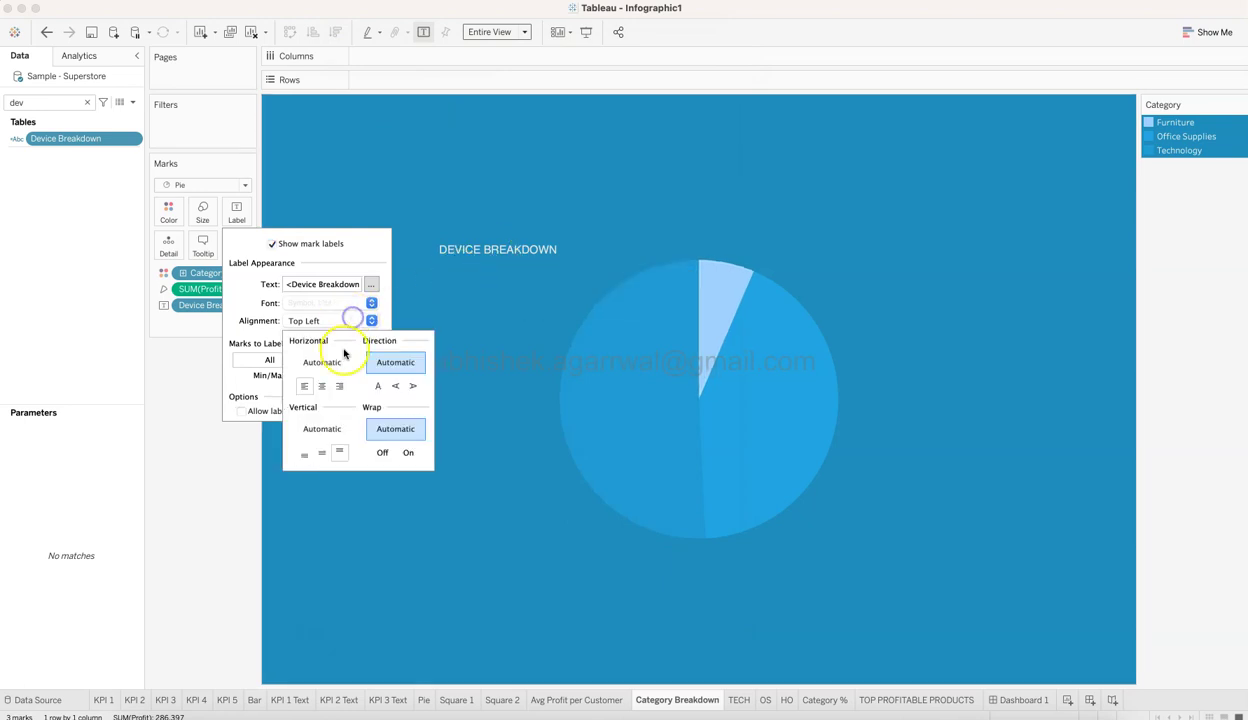
left_click(220, 504)
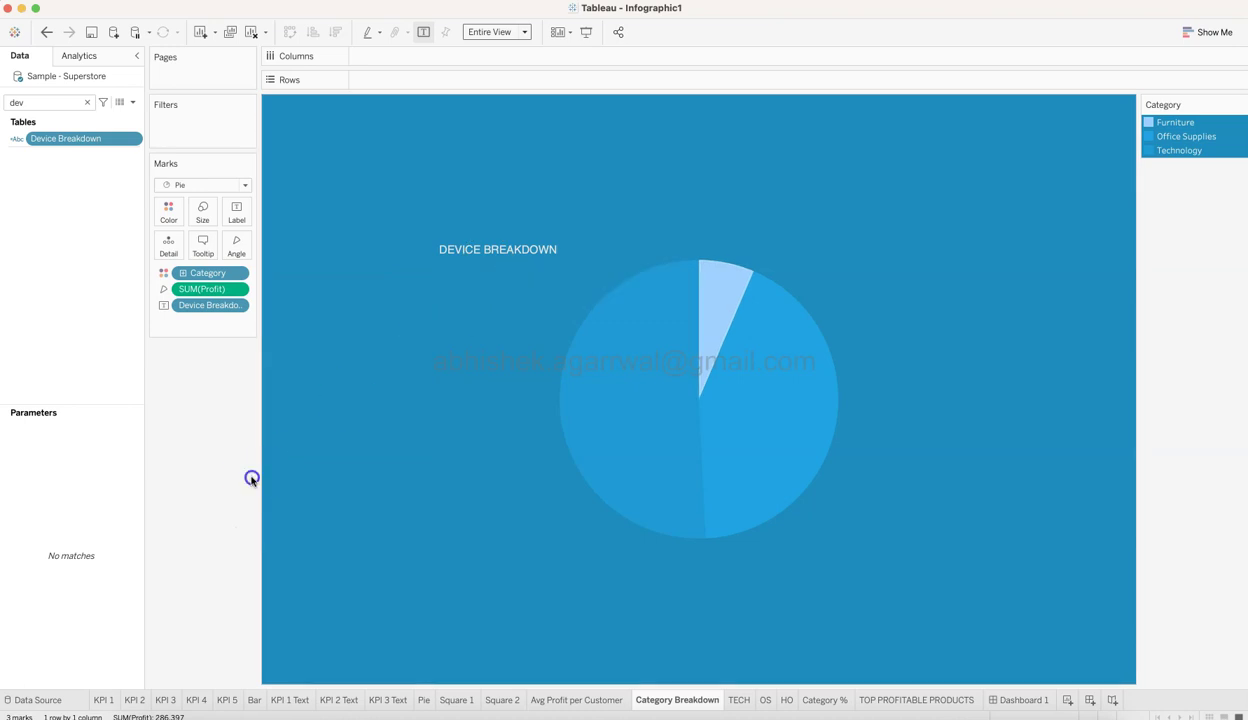
Open the TECH sheet, clear the field search and locate the FIRST field used as its filter
left_click(739, 699)
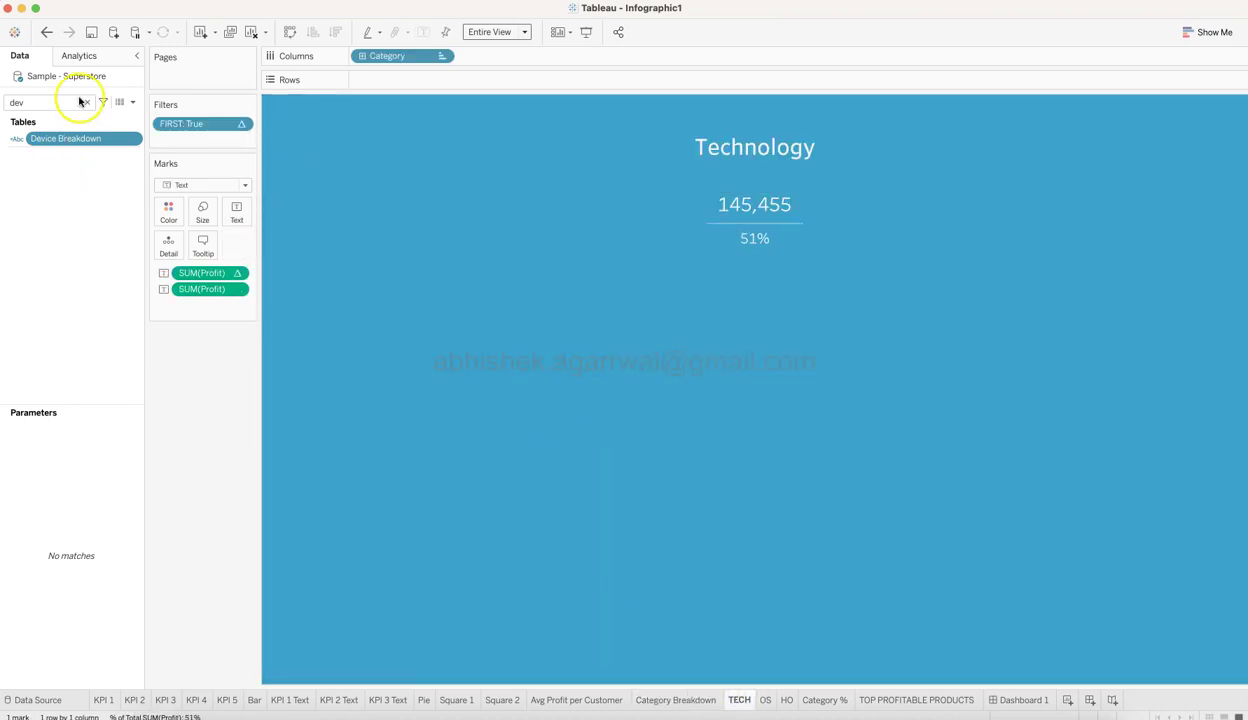
left_click(320, 148)
left_click_drag(71, 102, 107, 58)
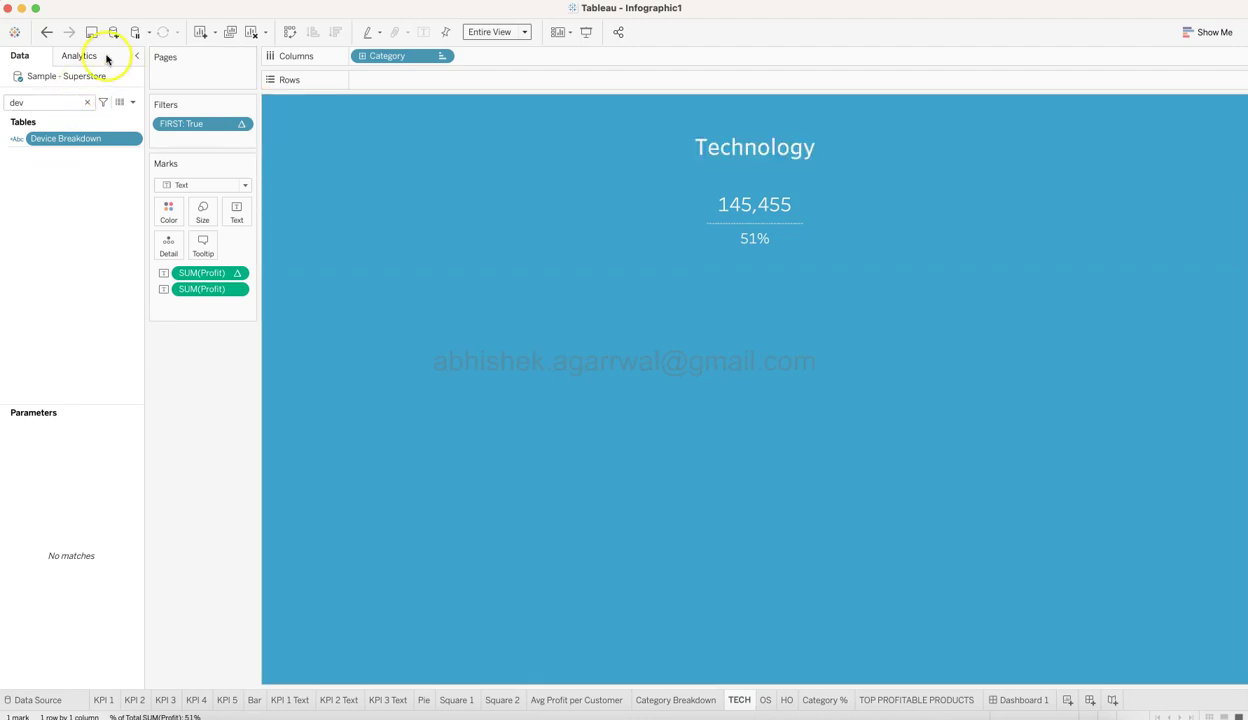
left_click(87, 104)
scroll(123, 446, "down", 2)
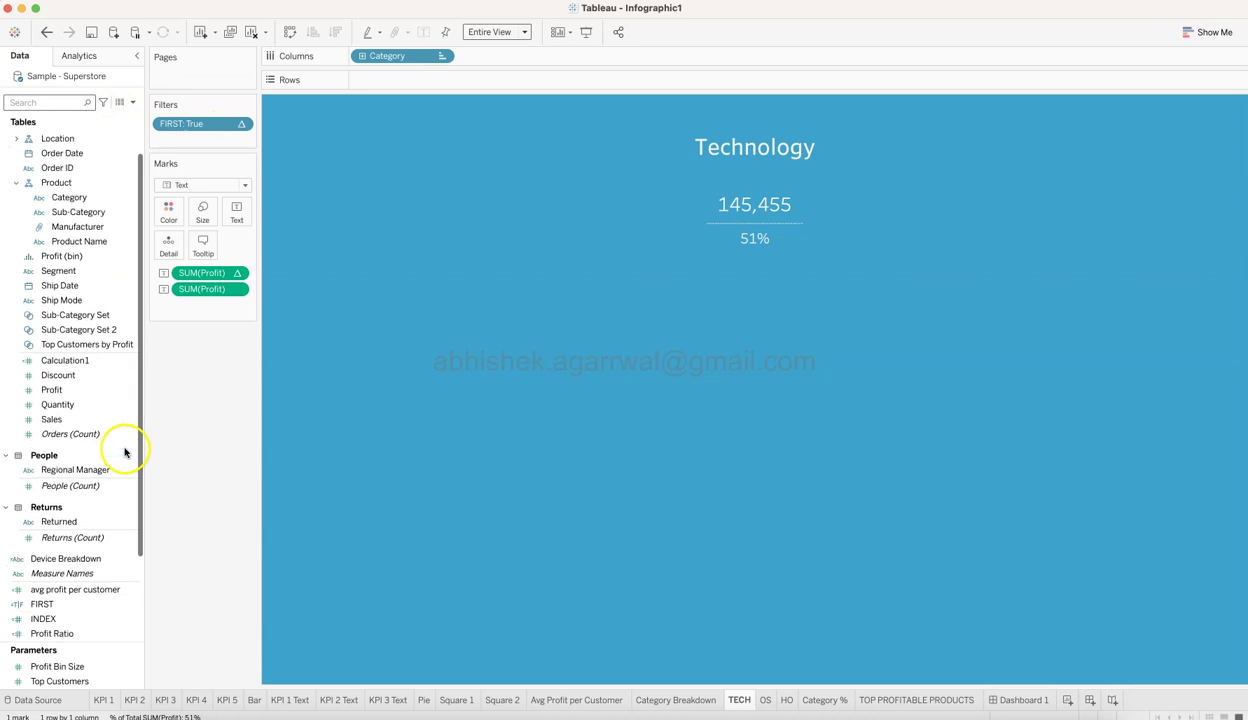
left_click(125, 606)
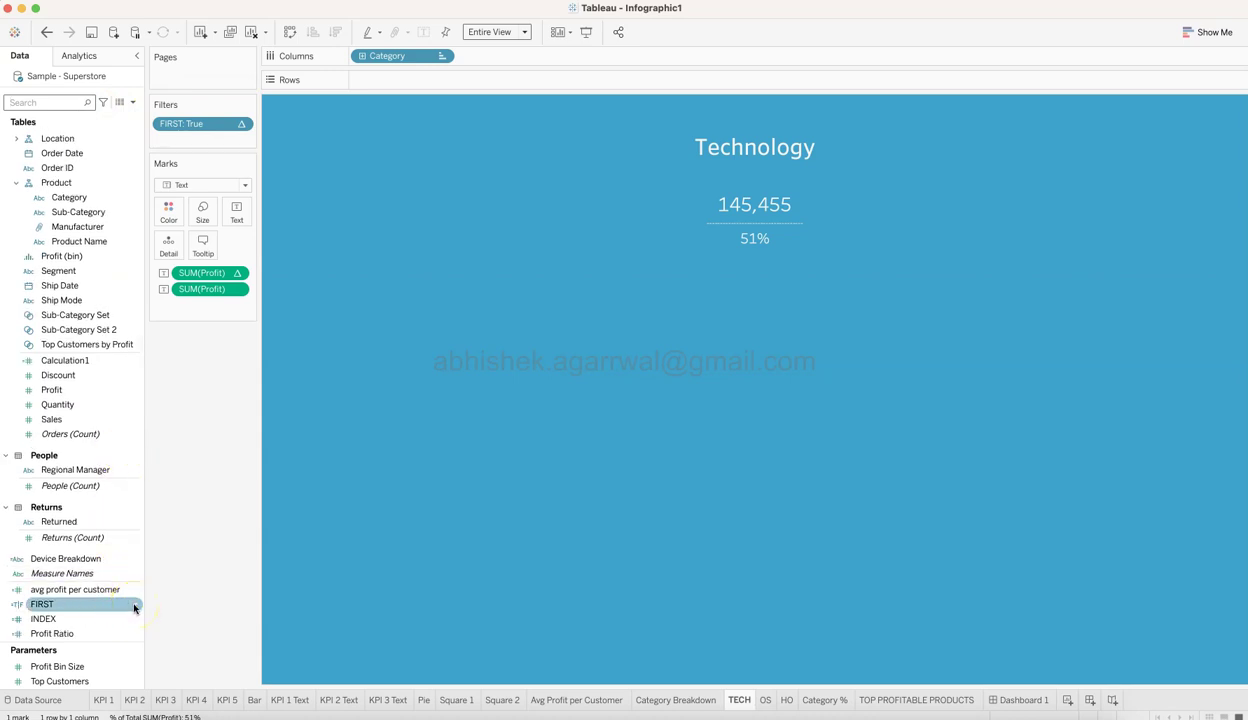
left_click(190, 562)
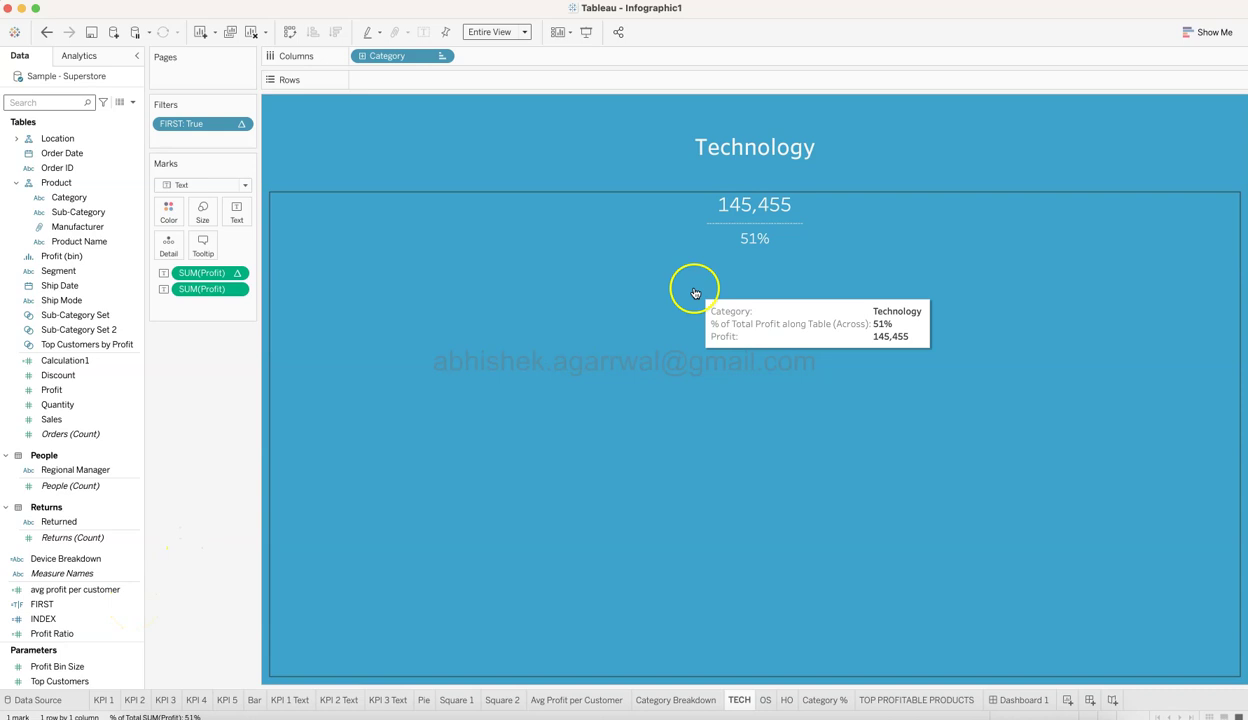
Compare the TECH sheet's Category field with the category legend on the Category Breakdown sheet, and return to TECH
left_click(415, 62)
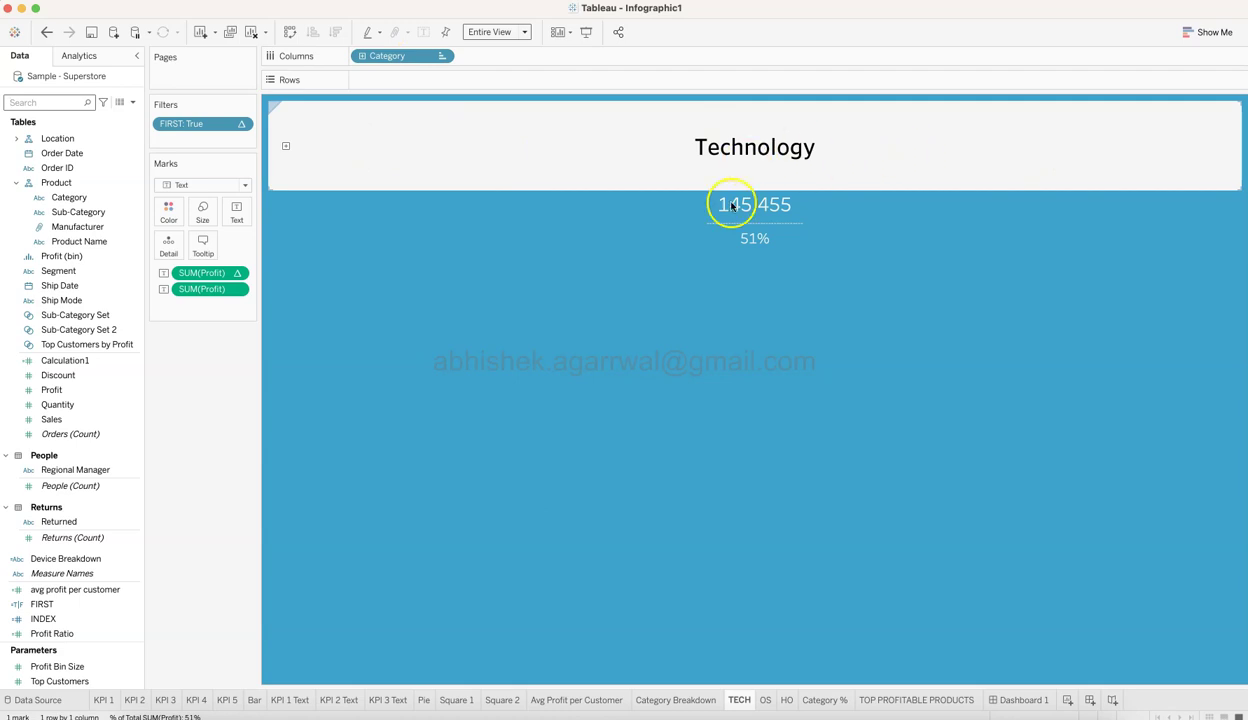
left_click(670, 699)
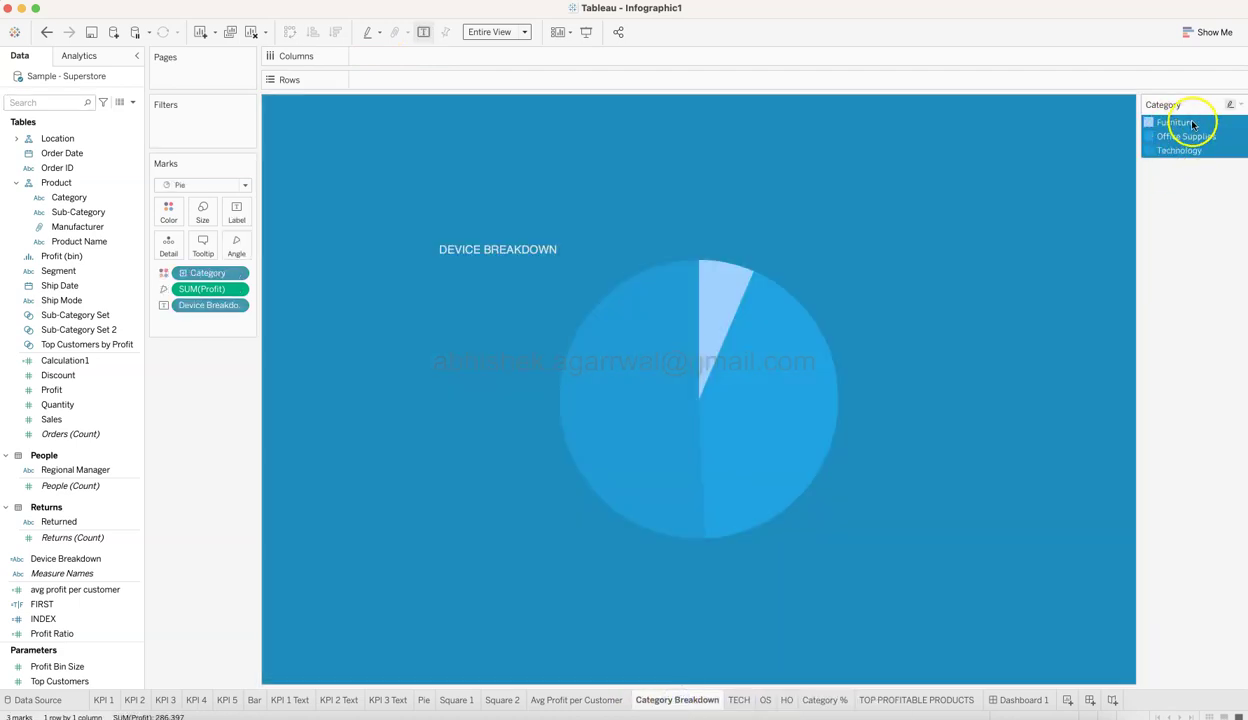
left_click(739, 699)
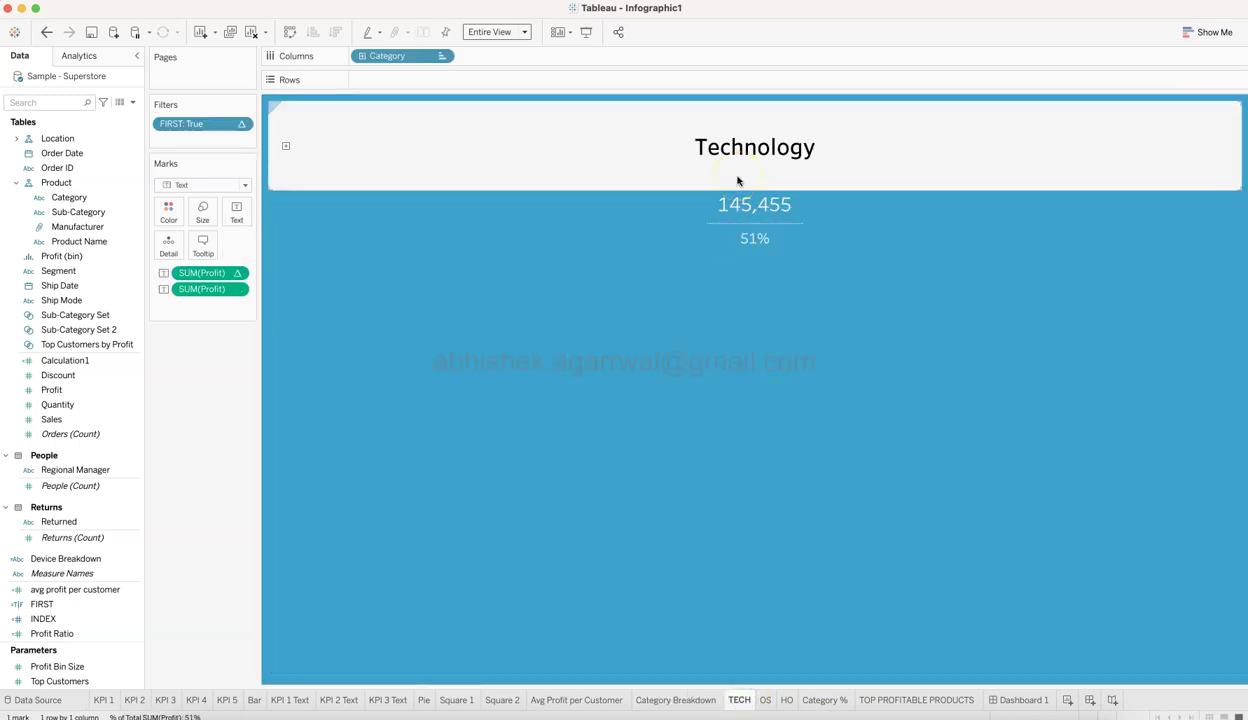
Check the Compute Using and Quick Table Calculation options of the first SUM(Profit) field on TECH without changing them
left_click(237, 273)
mouse_move(292, 471)
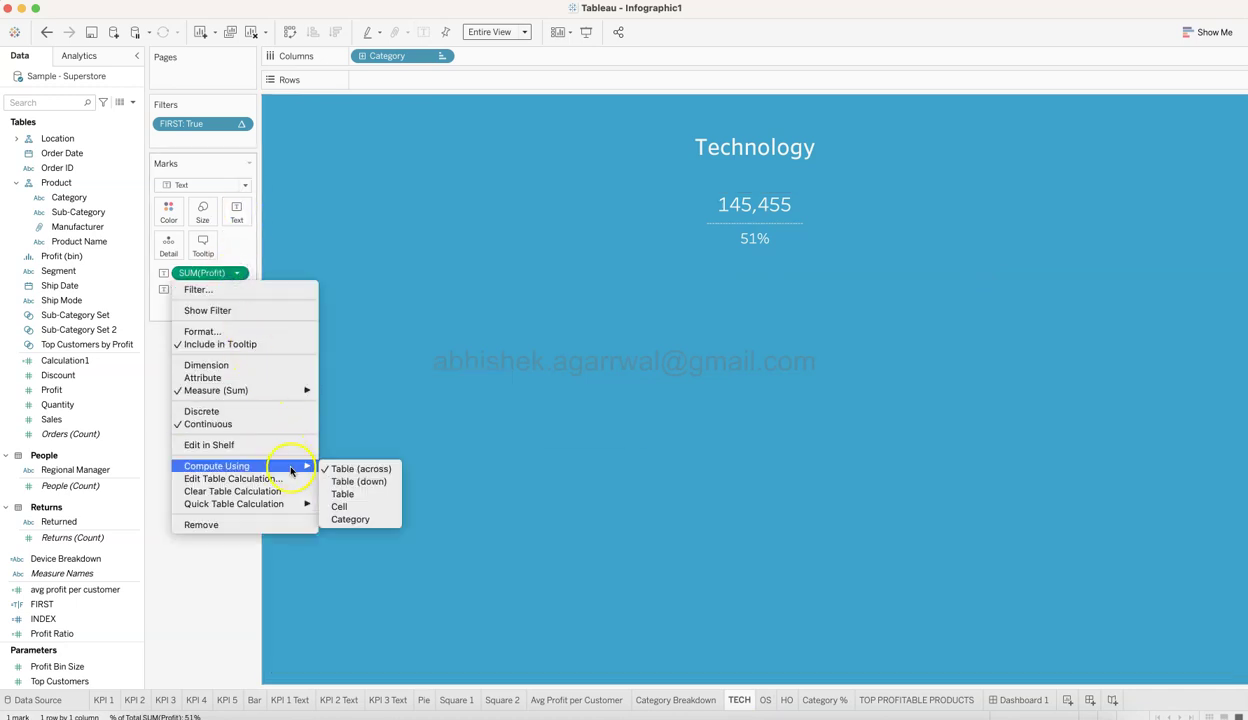
mouse_move(292, 504)
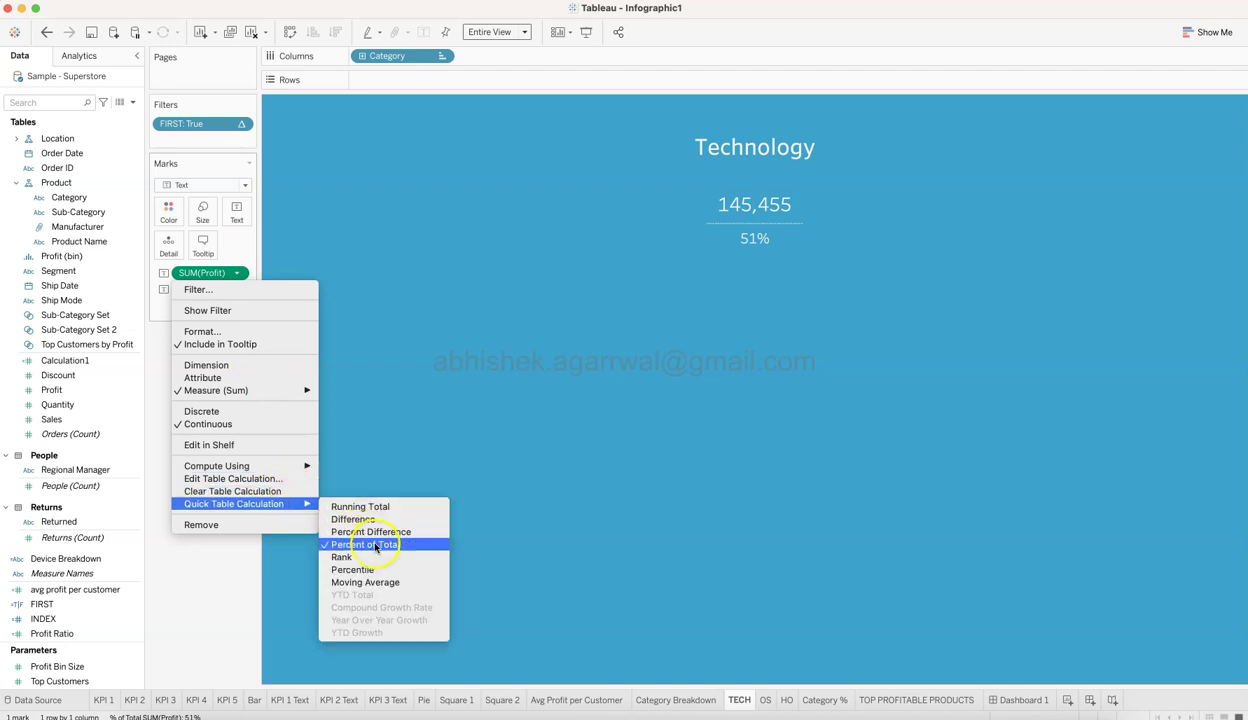
left_click(620, 347)
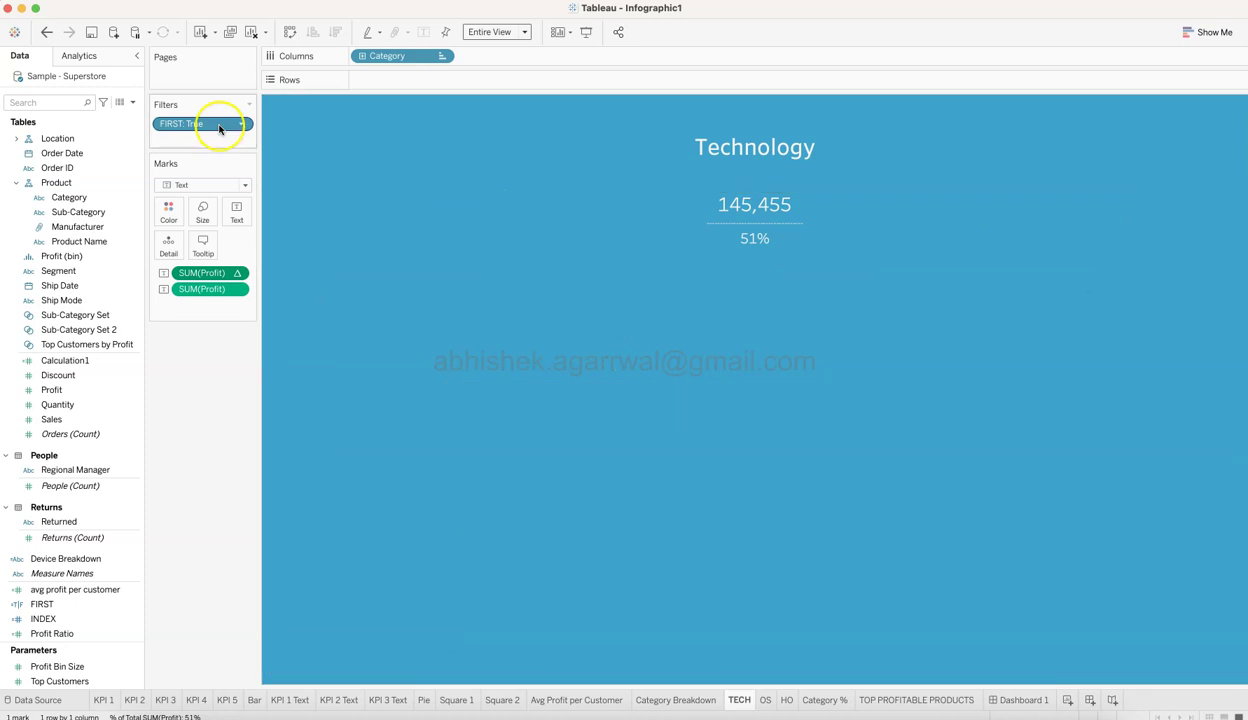
Examine the formula of the FIRST calculated field against the TECH sheet, and close the calculation unchanged
right_click(132, 604)
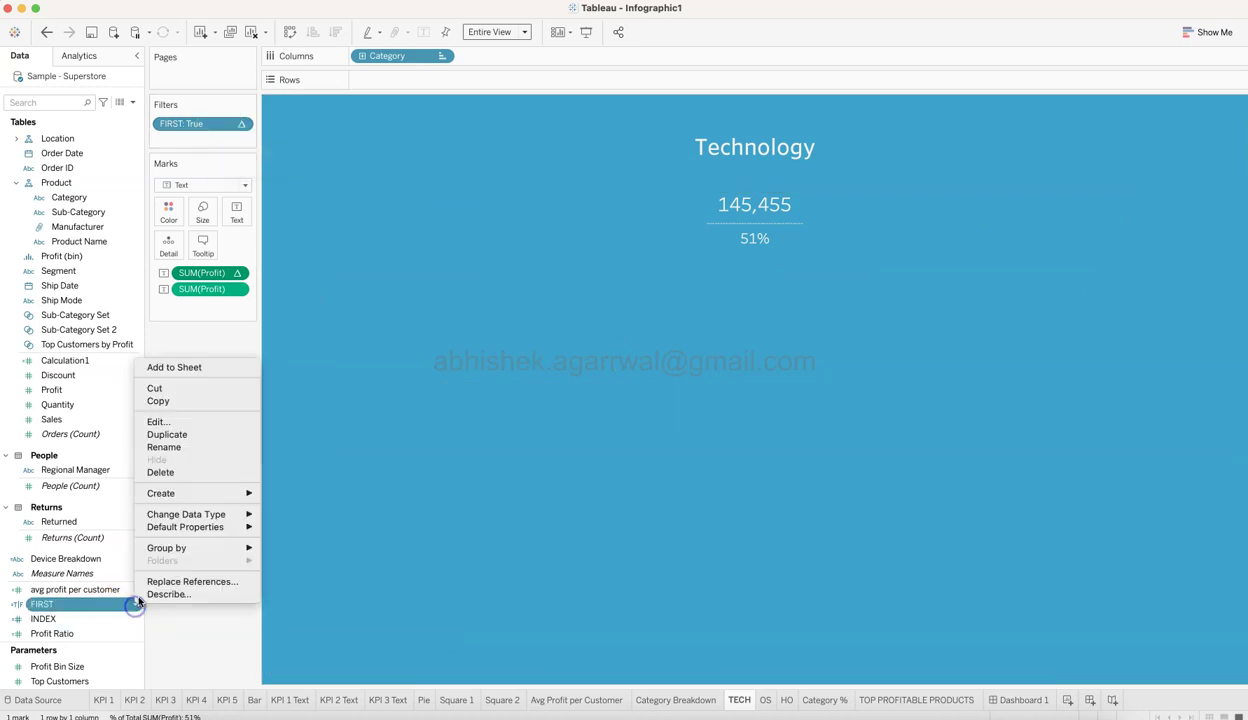
left_click(160, 421)
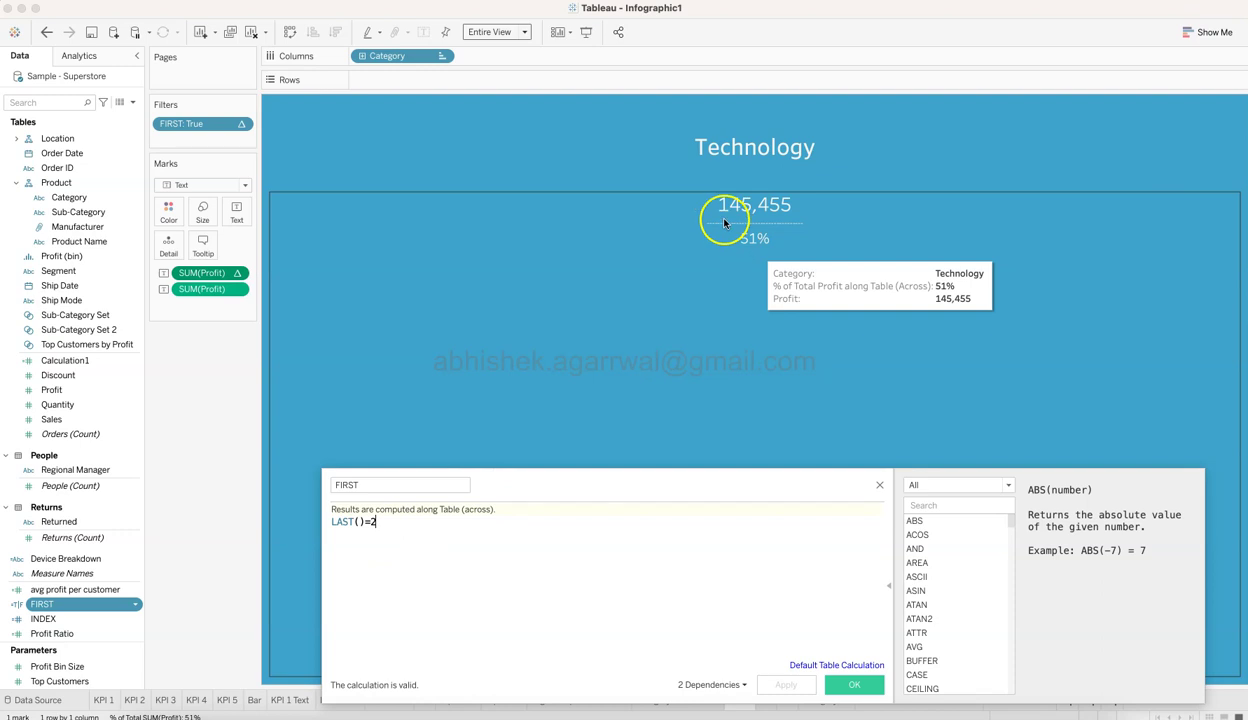
left_click(410, 593)
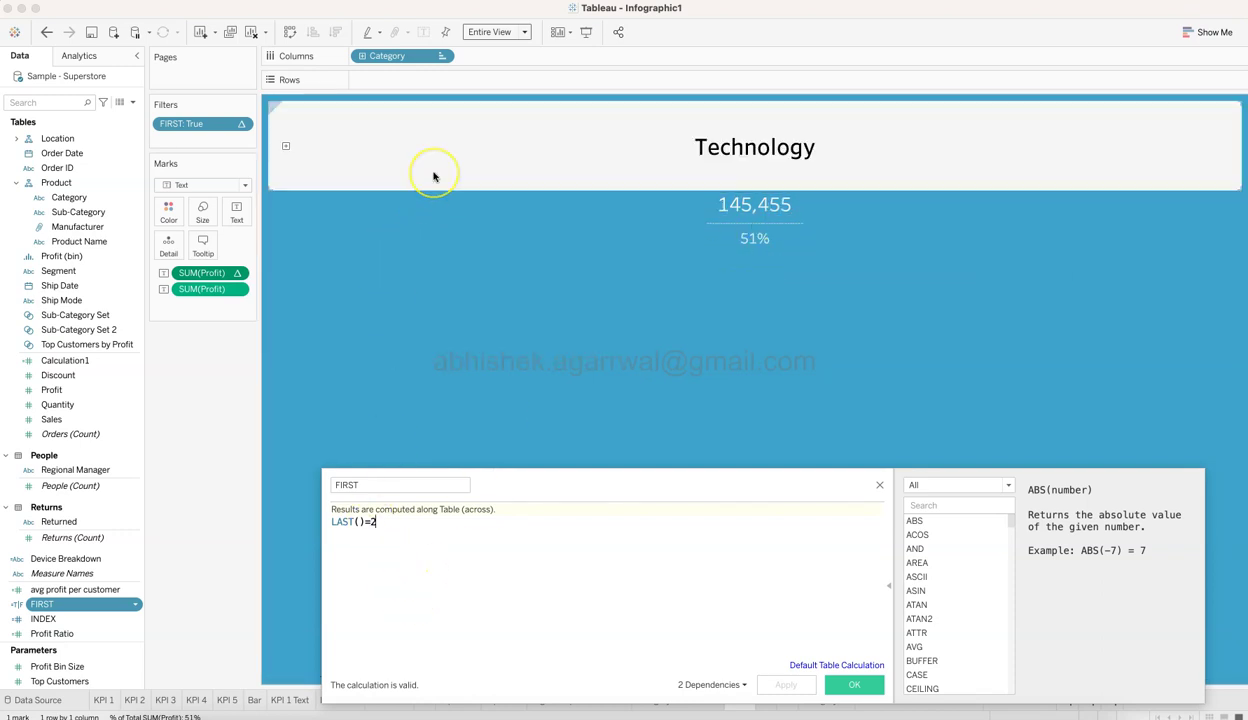
double_click(394, 523)
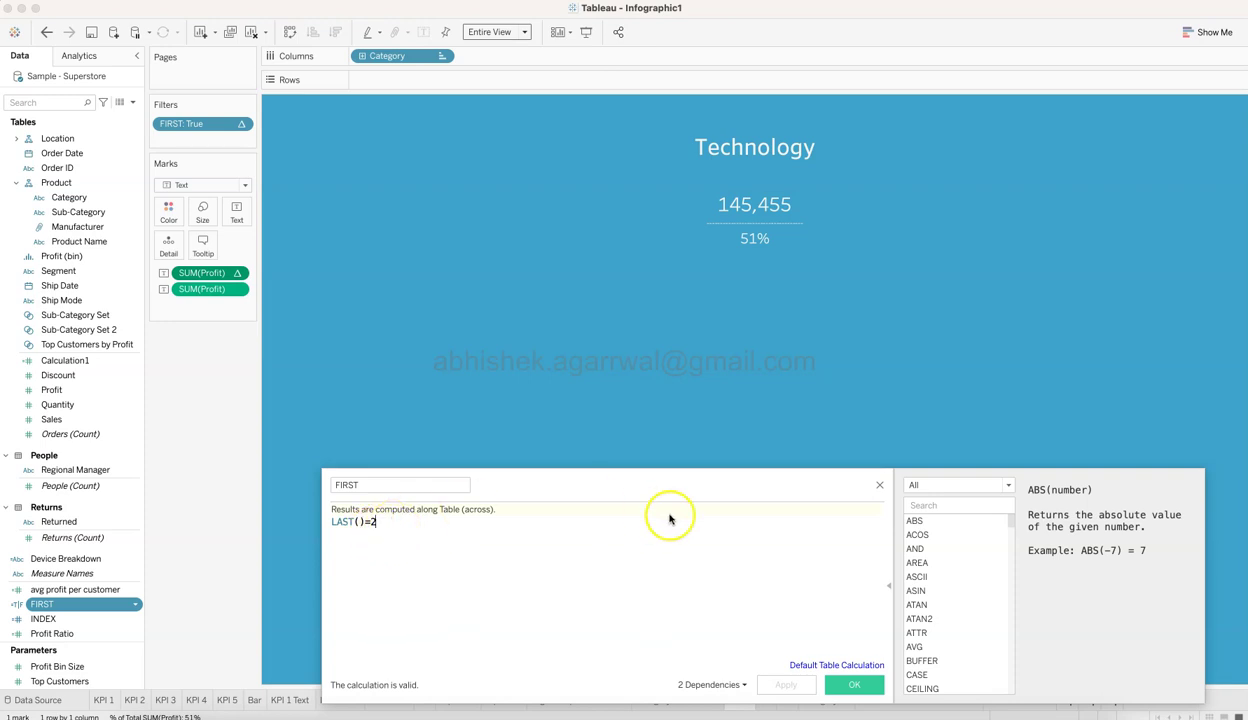
left_click(879, 485)
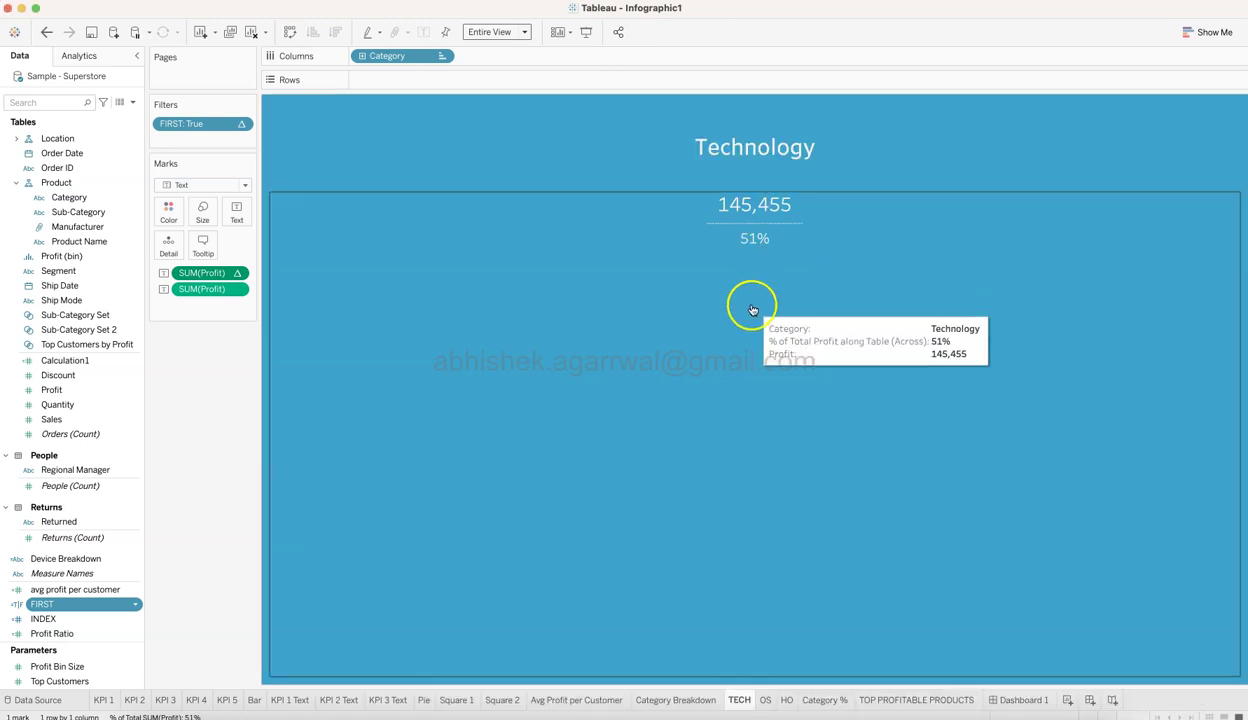
left_click(212, 391)
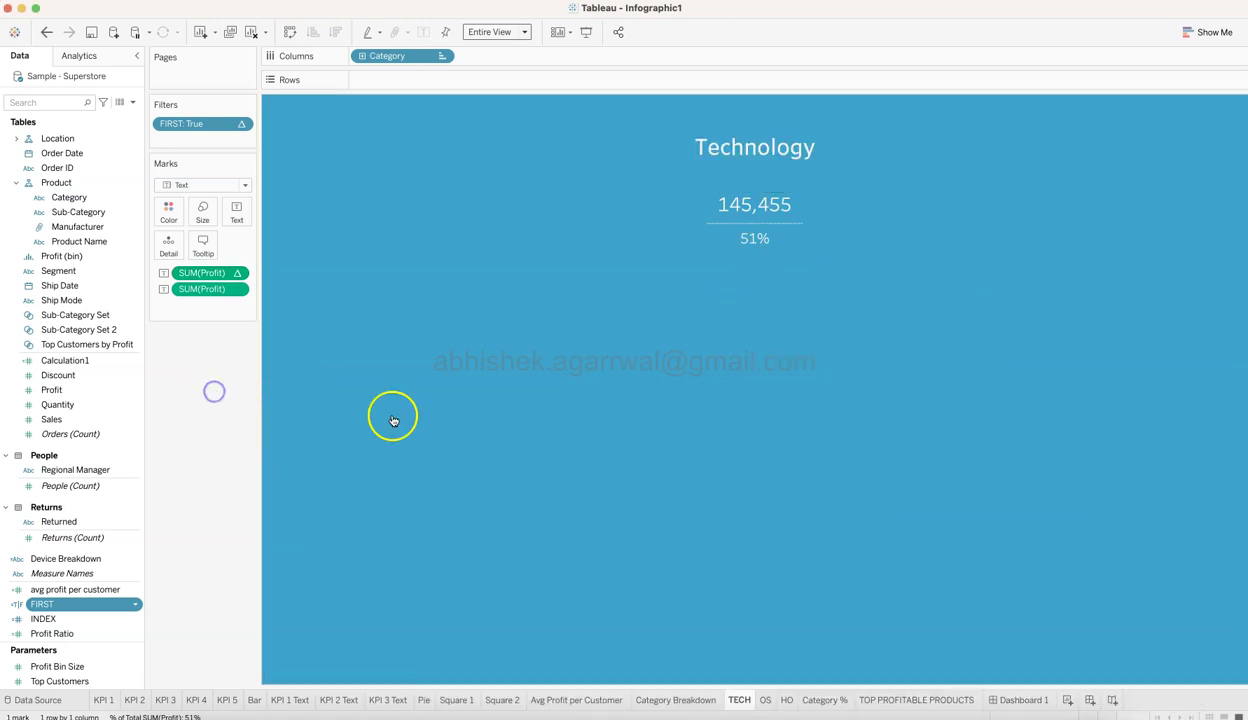
Open the OS sheet, inspect the formula of its SECOND filter field, and close the calculation unchanged
left_click(765, 699)
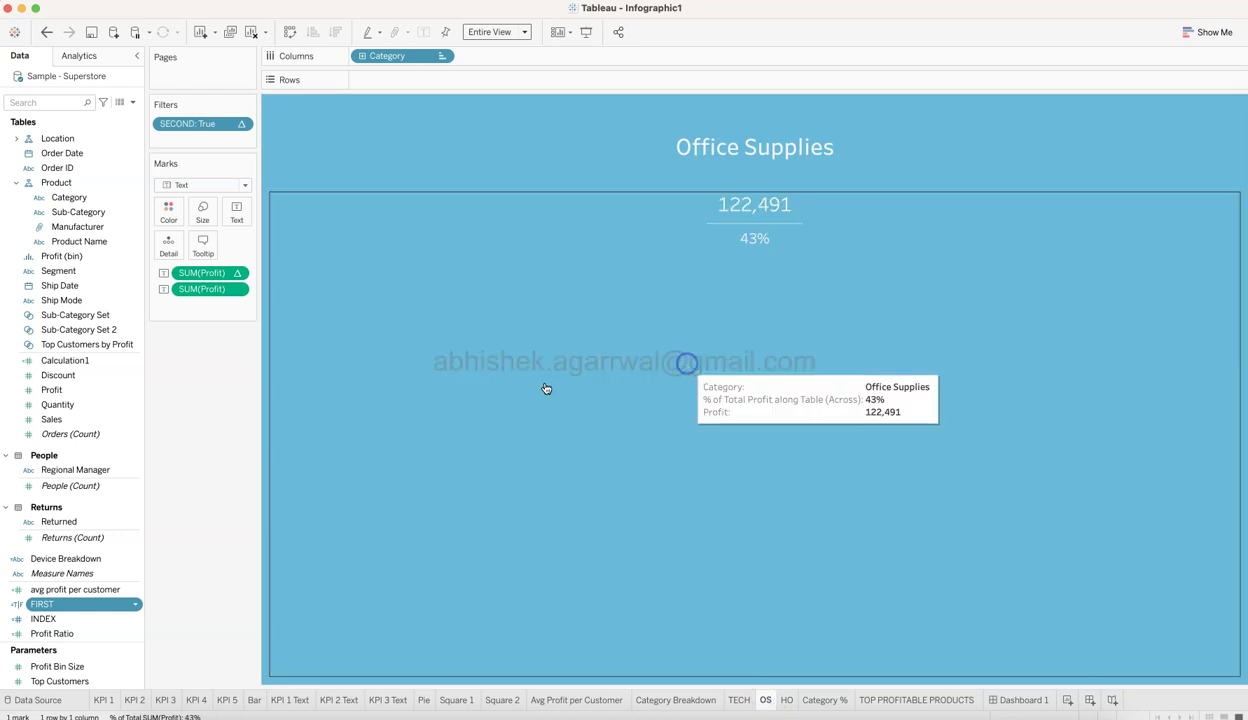
left_click(184, 485)
left_click(193, 140)
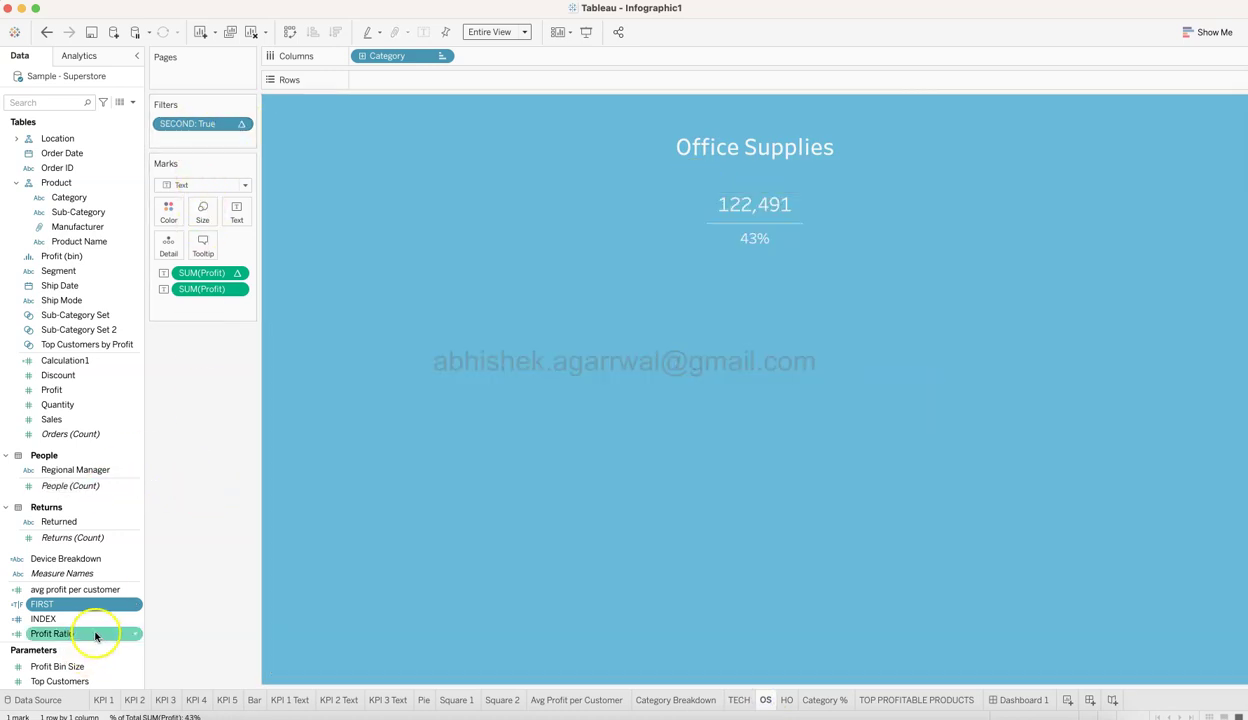
scroll(101, 575, "down", 3)
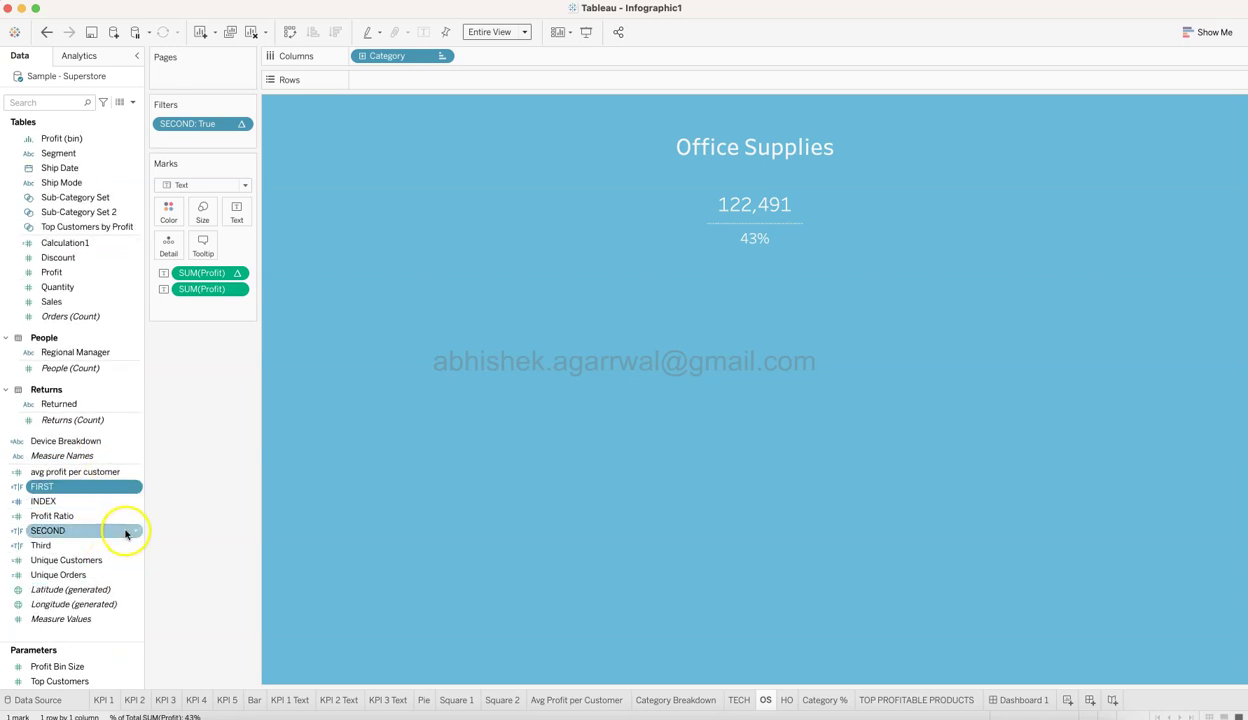
left_click(135, 531)
left_click(168, 346)
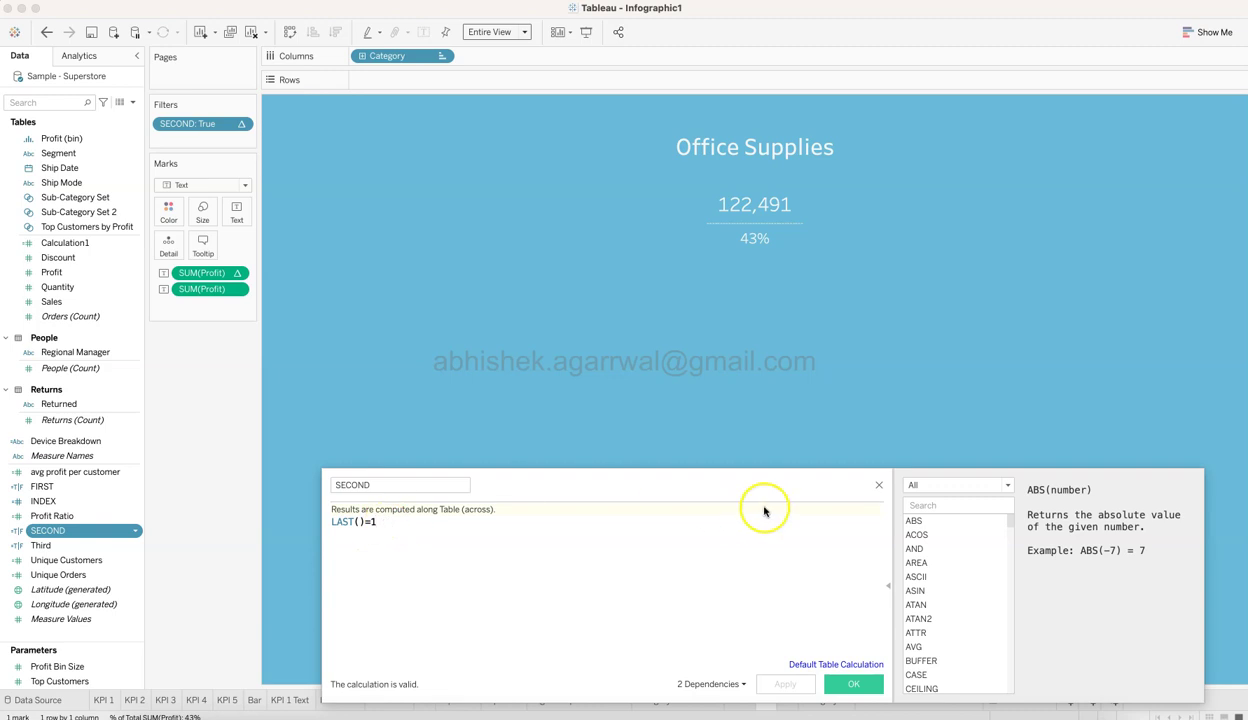
left_click(880, 487)
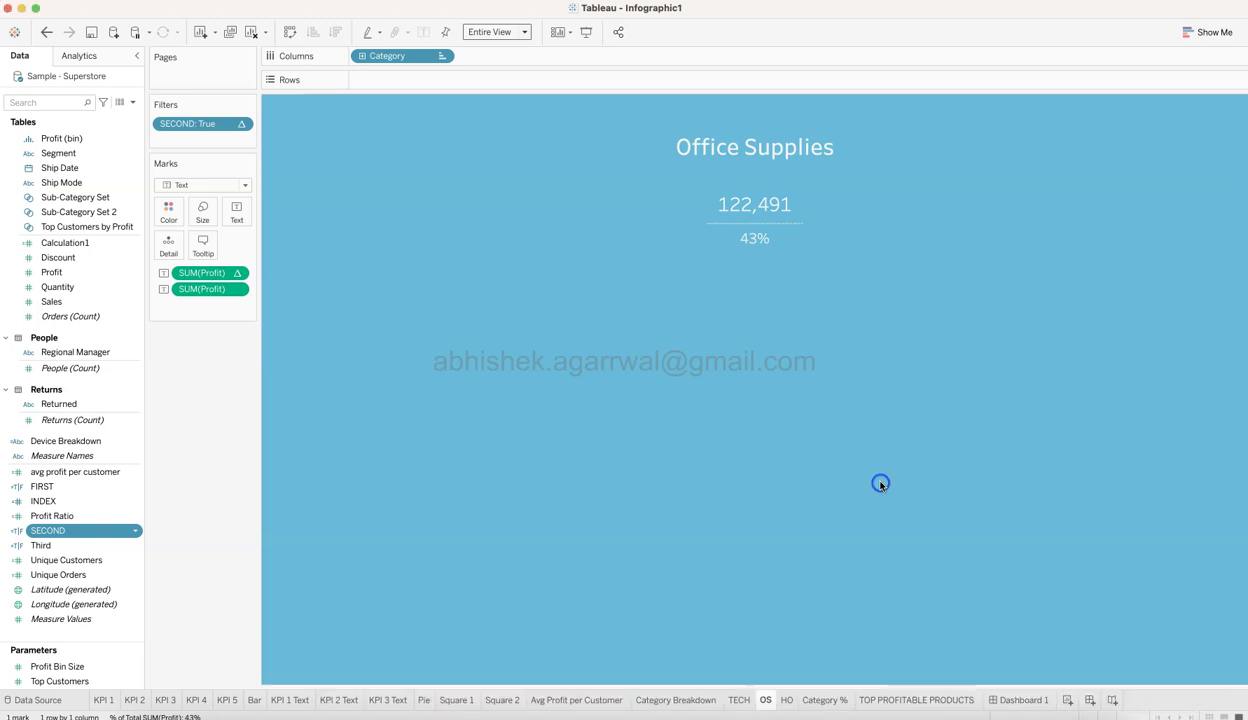
Open the HO sheet, inspect the formula of the Third calculated field, and close the calculation unchanged
left_click(786, 700)
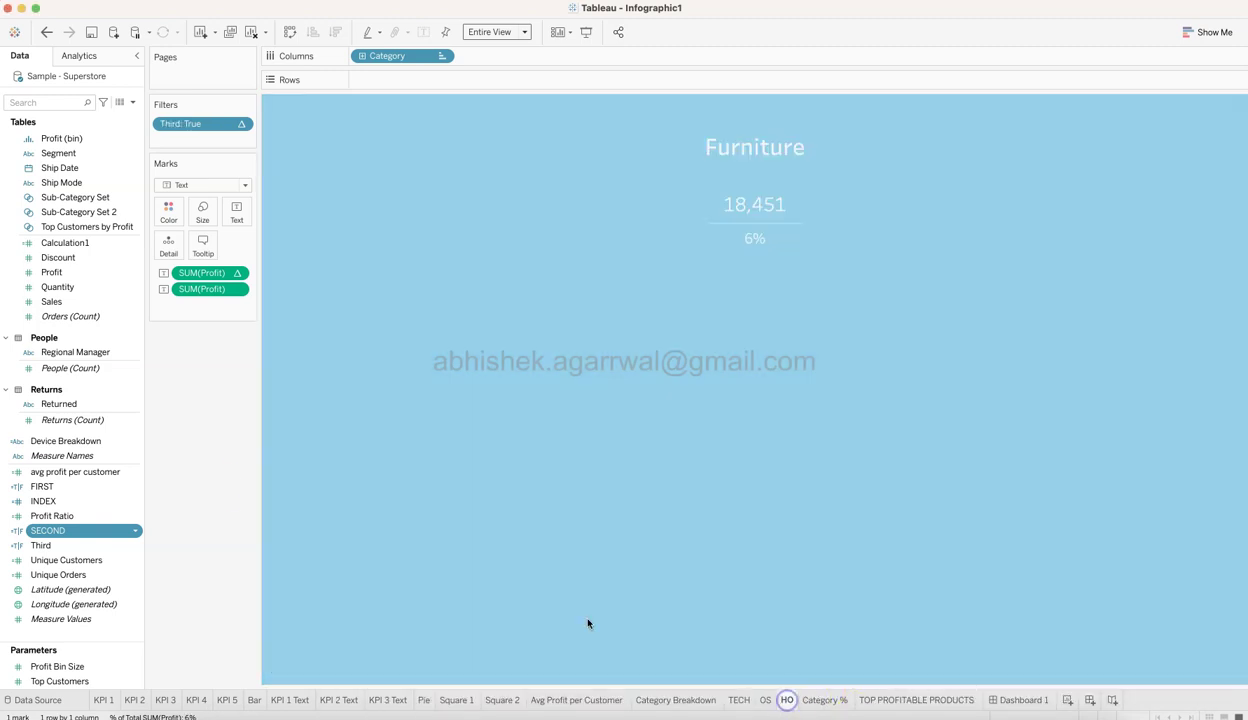
left_click(135, 546)
left_click(192, 357)
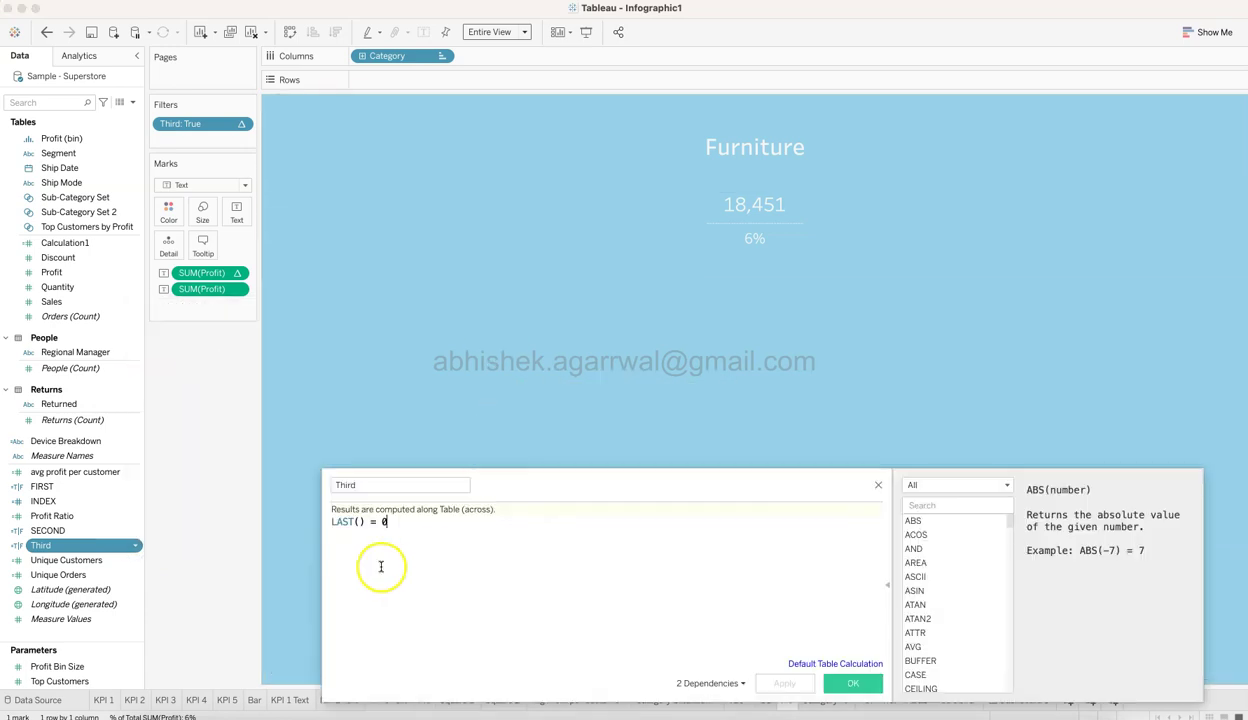
left_click(879, 486)
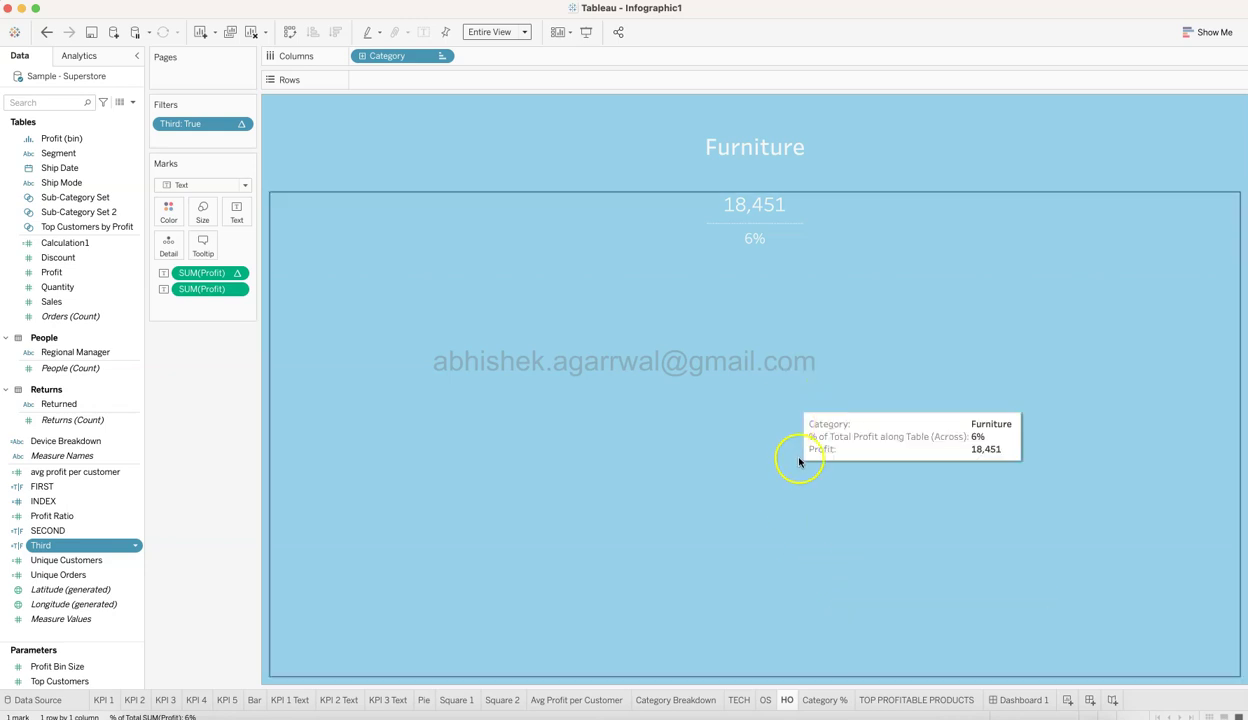
Find the category percentage bars on Dashboard 1, then check which measures the Category % sheet's Measure Names filter includes without changing them
left_click(1021, 703)
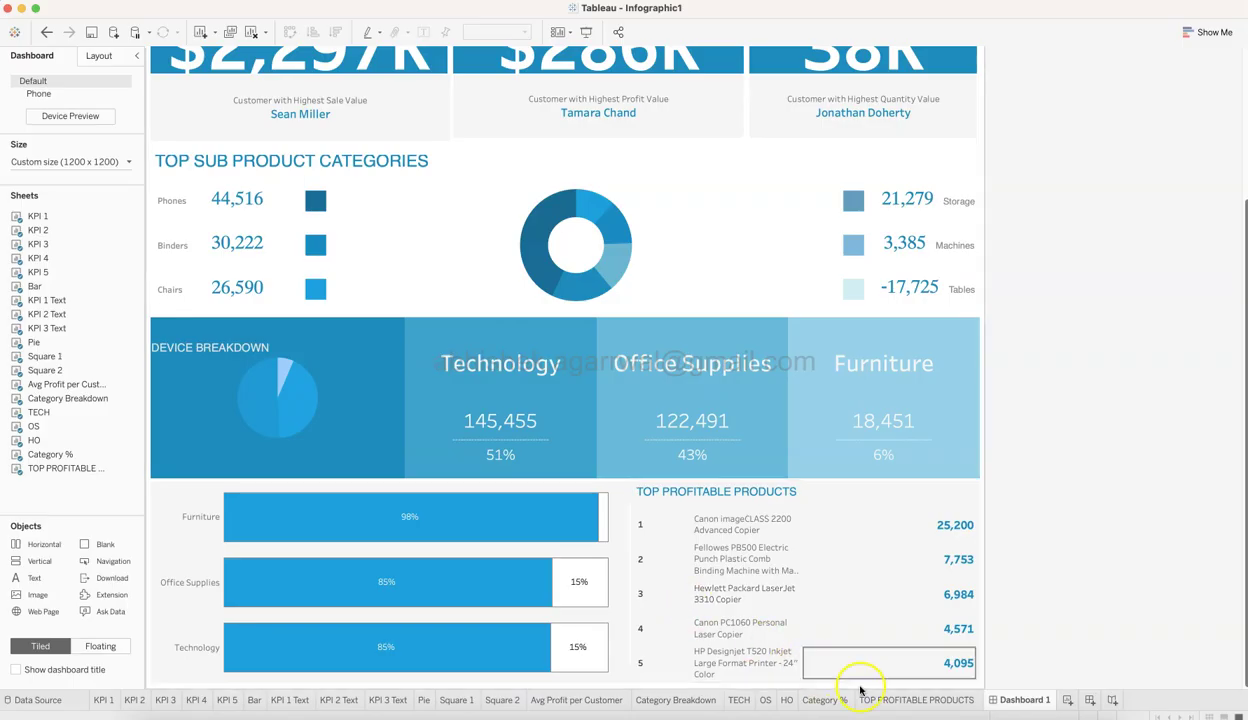
left_click(826, 701)
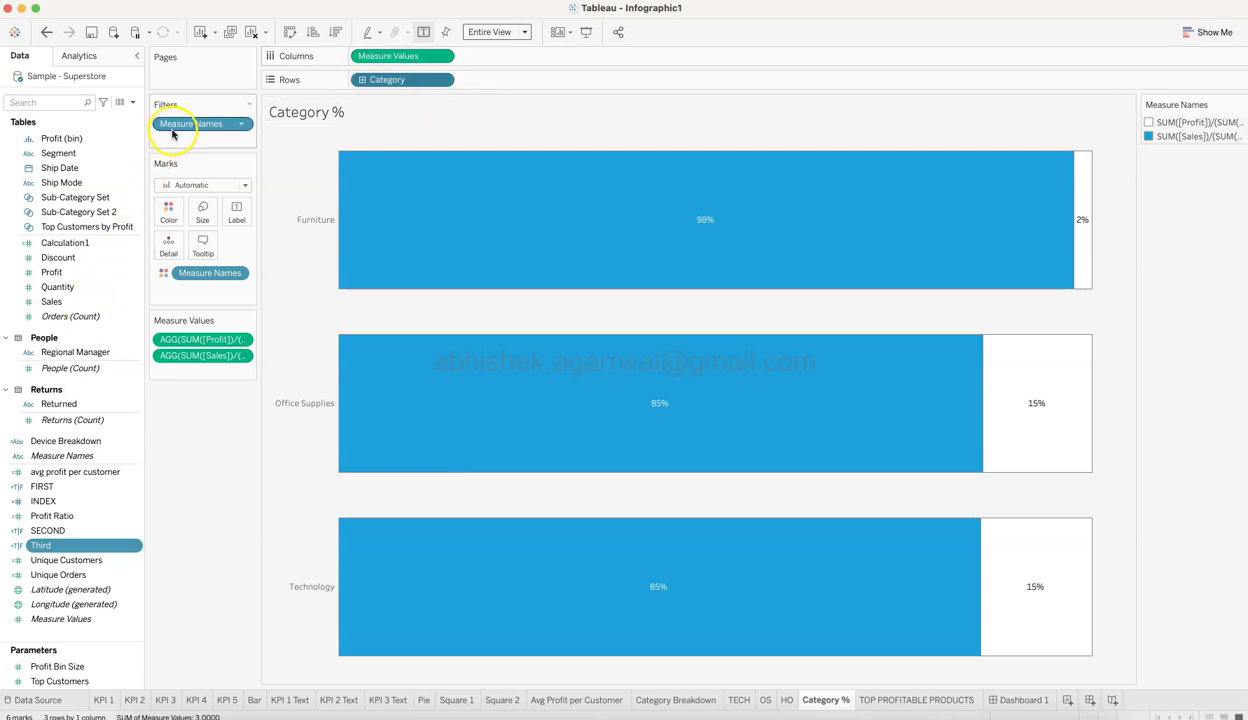
left_click(243, 127)
left_click(238, 137)
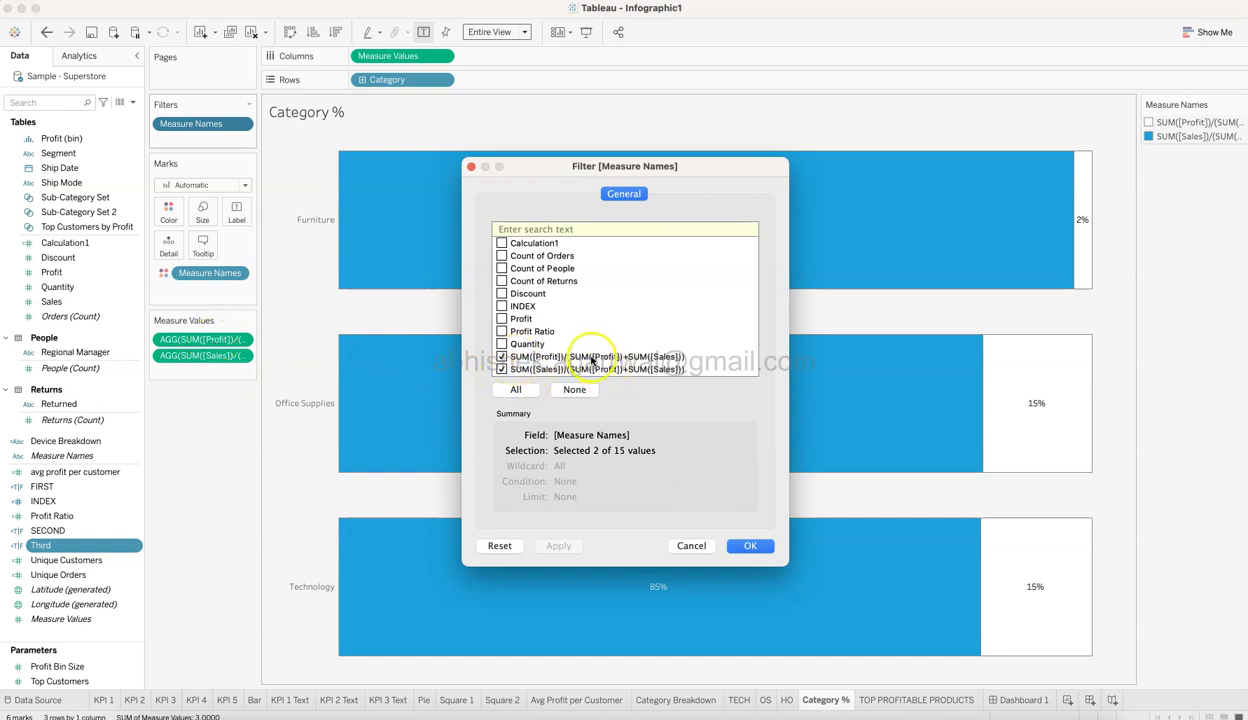
left_click(745, 546)
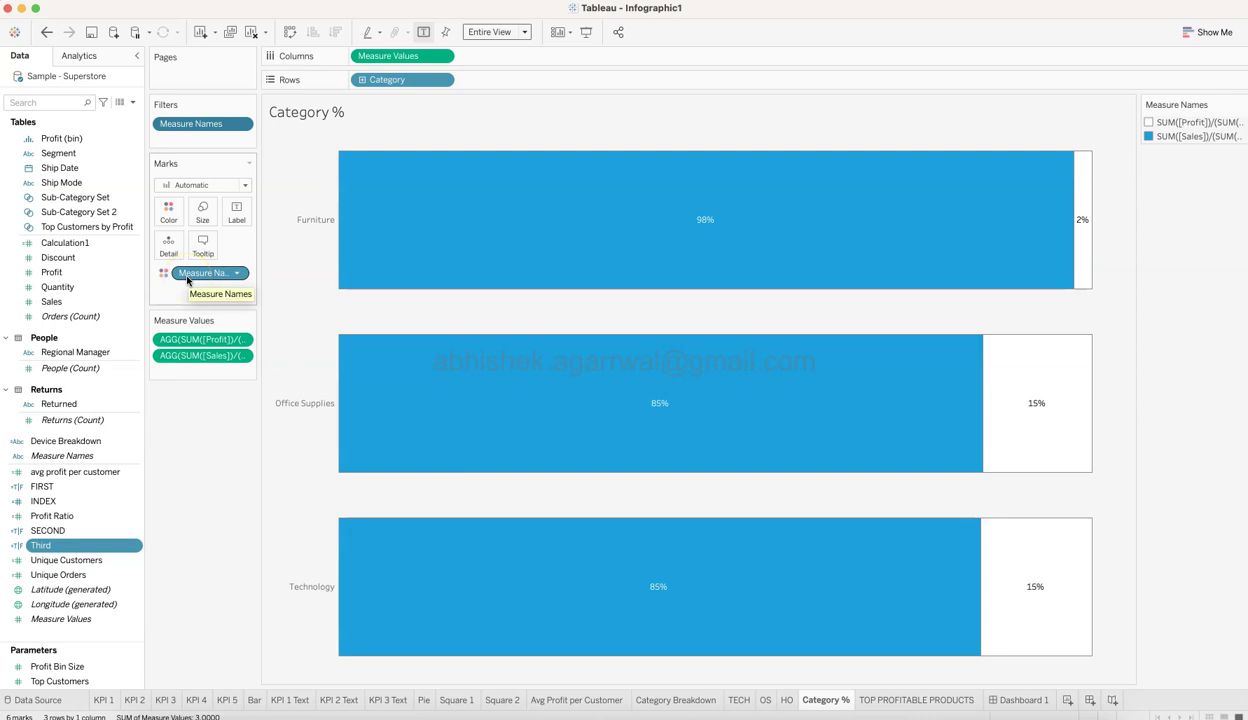
Compare the Furniture bar segments on Category % and read through the Profit share formula in Measure Values, leaving it unchanged
mouse_move(1081, 245)
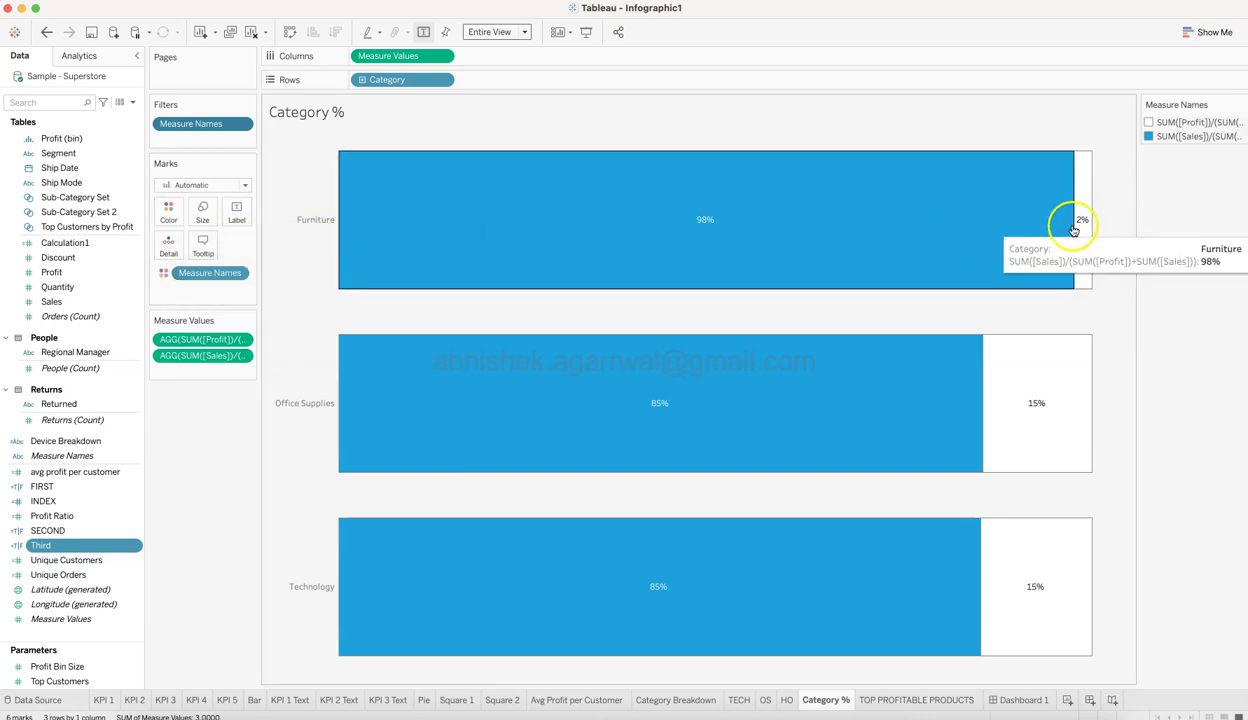
double_click(215, 341)
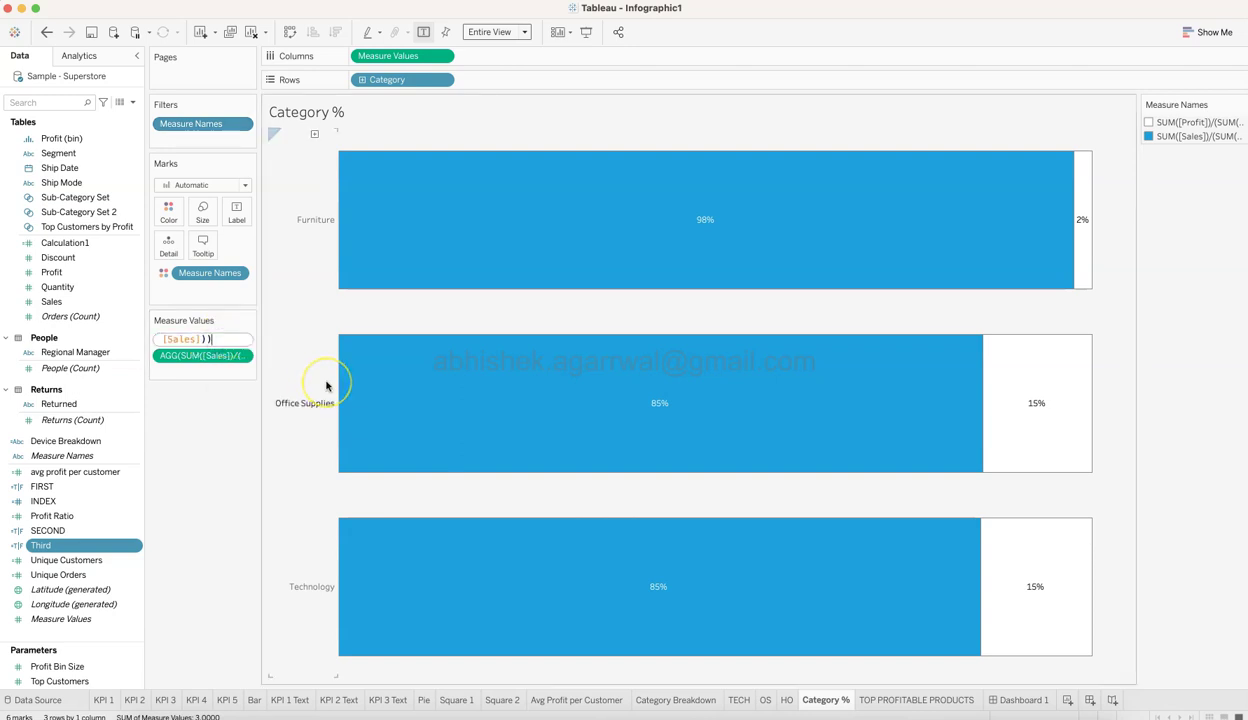
key("Left")
key("Left")
key("Left")
key("Left")
key("Left")
key("Left")
key("Left")
key("Left")
key("Left")
key("Left")
key("Left")
key("Left")
key("Left")
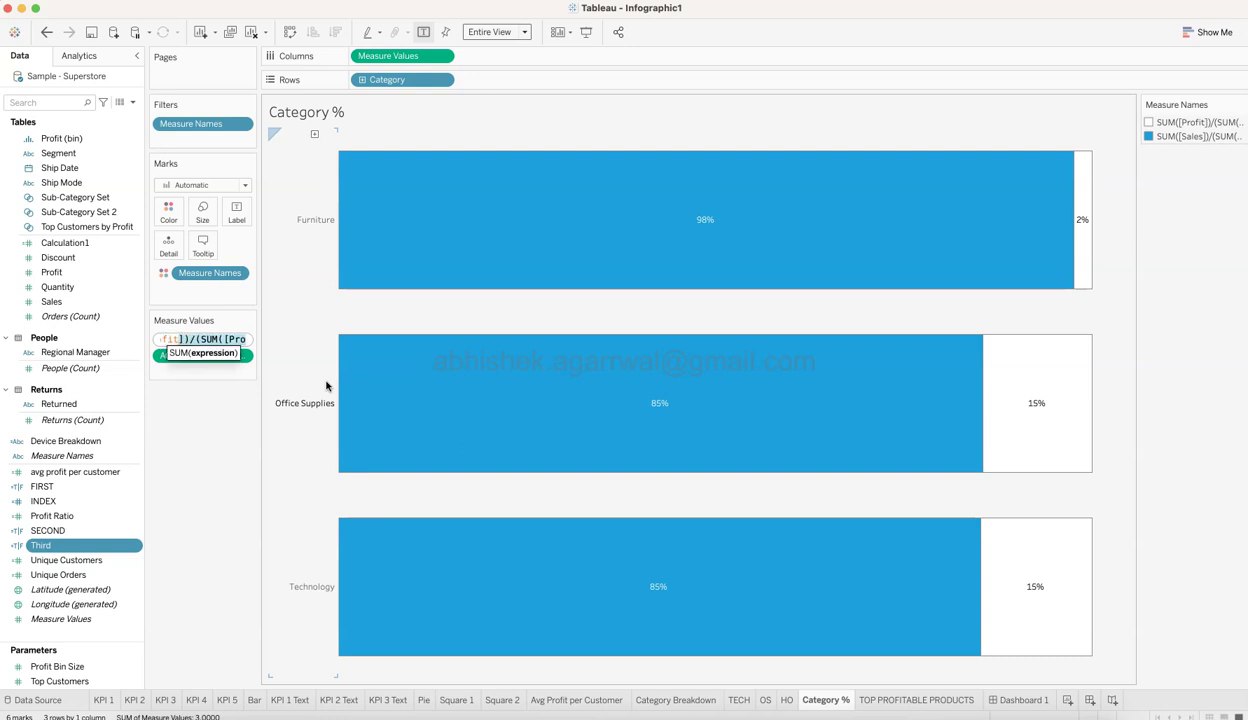
left_click(202, 410)
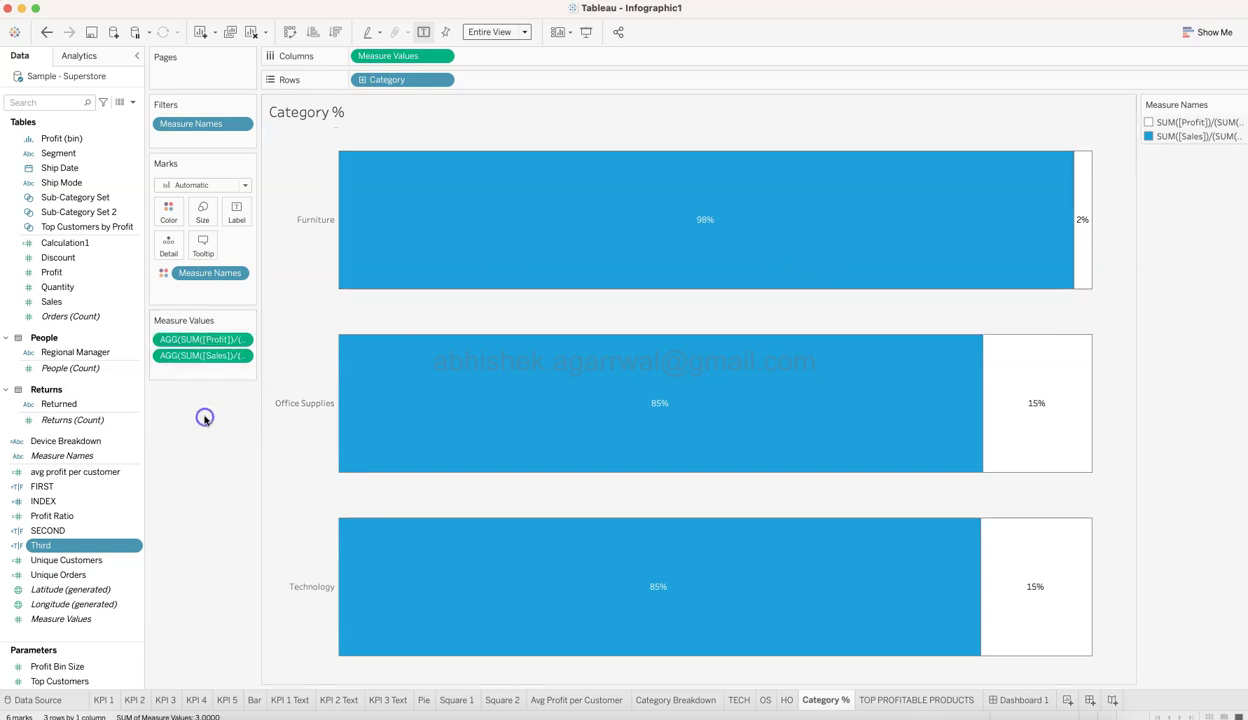
Examine the Sales share formula in Measure Values on Category % against the Office Supplies bar segments, leaving it unchanged
double_click(200, 357)
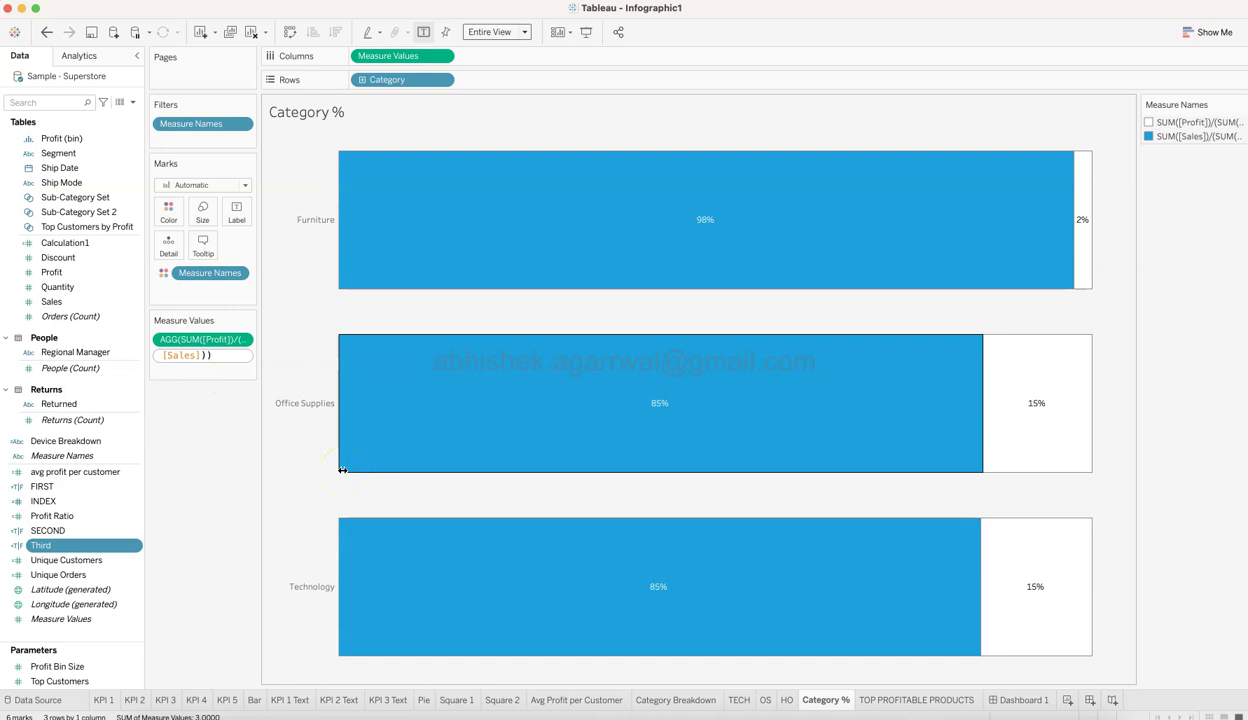
left_click(203, 489)
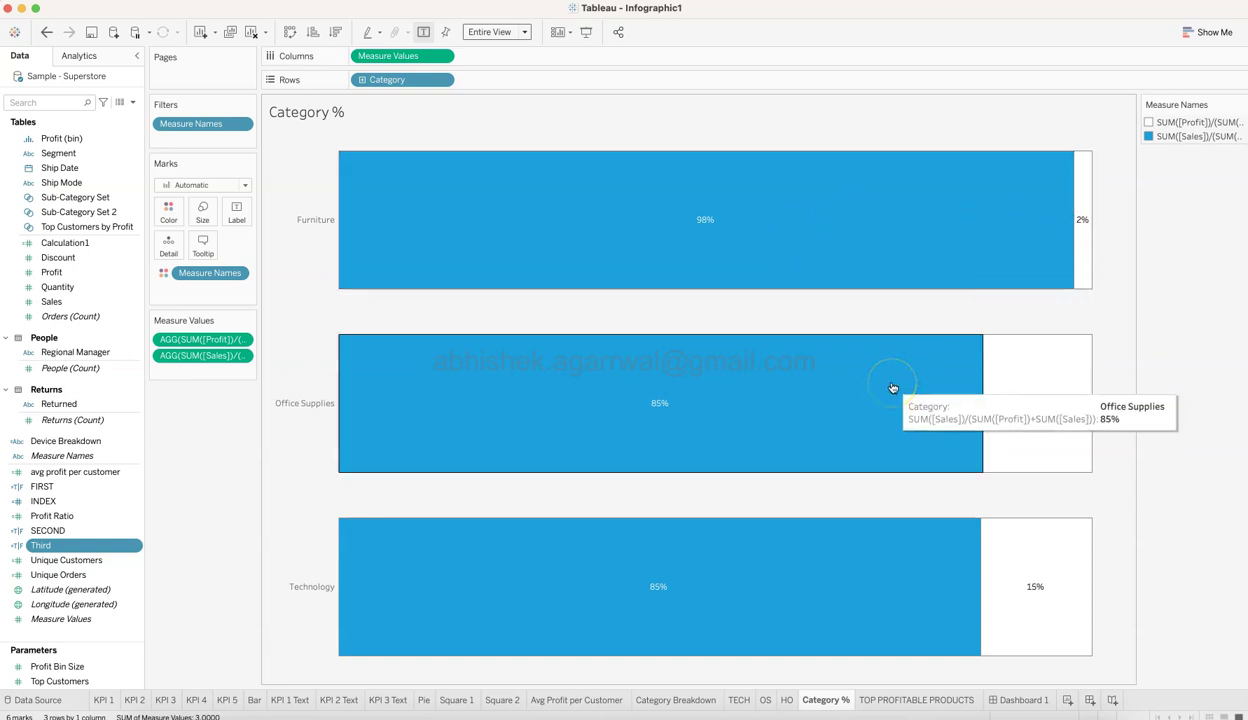
left_click(1057, 449)
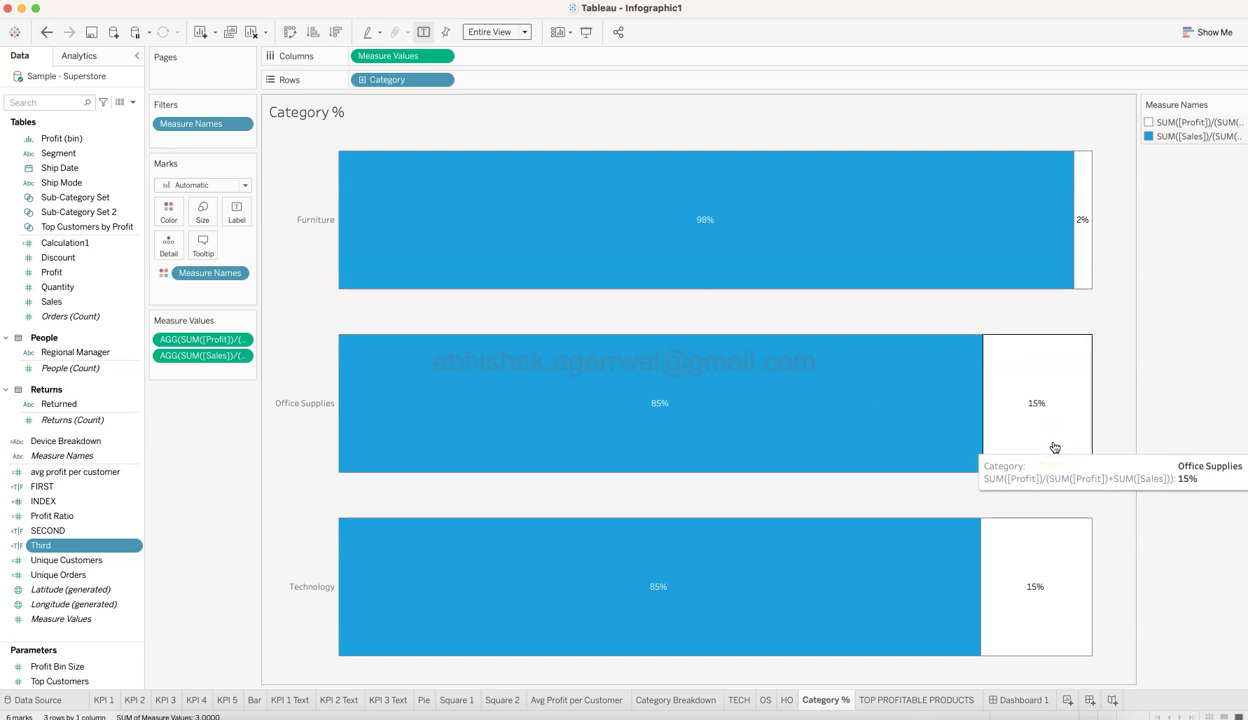
left_click(237, 474)
left_click(215, 366)
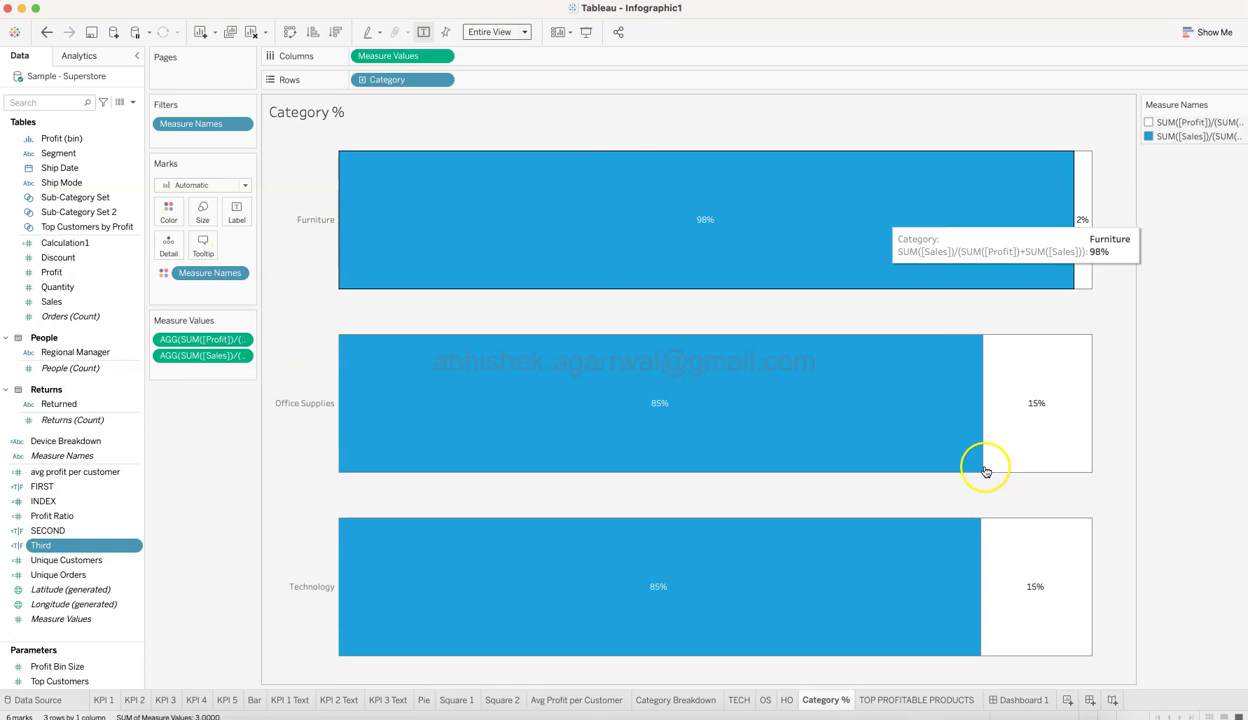
Open the TOP PROFITABLE PRODUCTS sheet and check the font and colour settings of its SUM(Profit) label, keeping them as they are
left_click(922, 700)
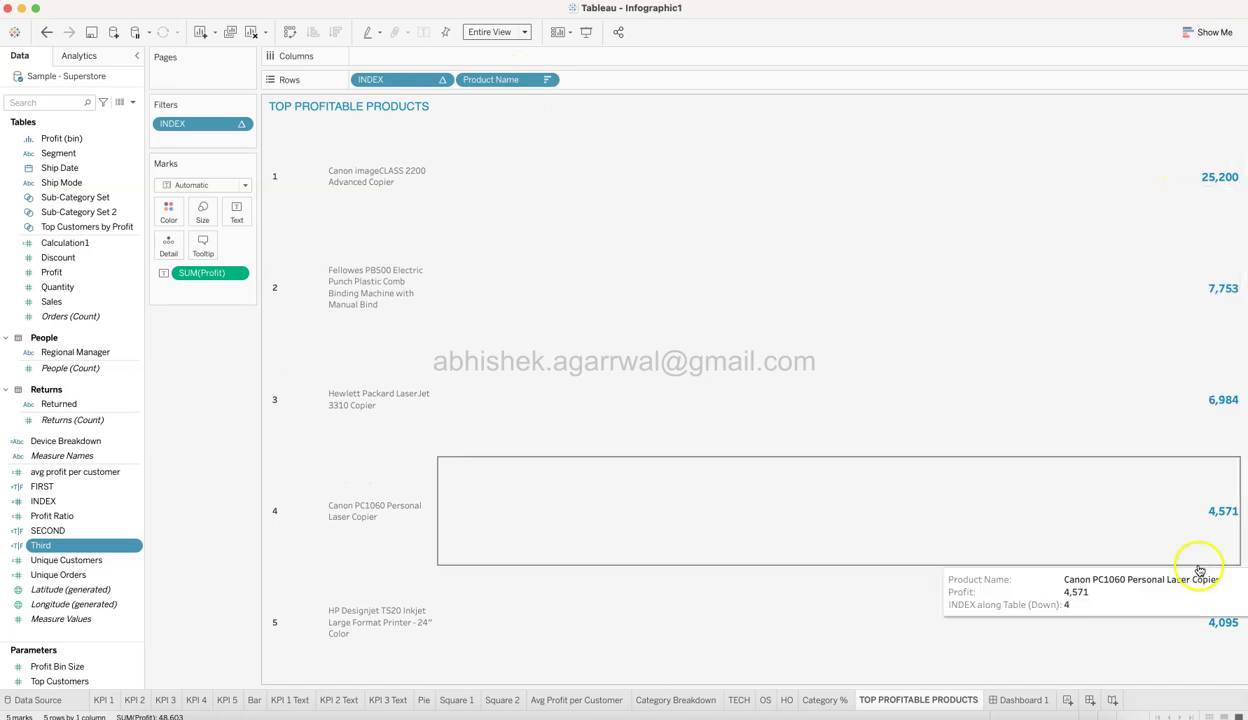
left_click(237, 212)
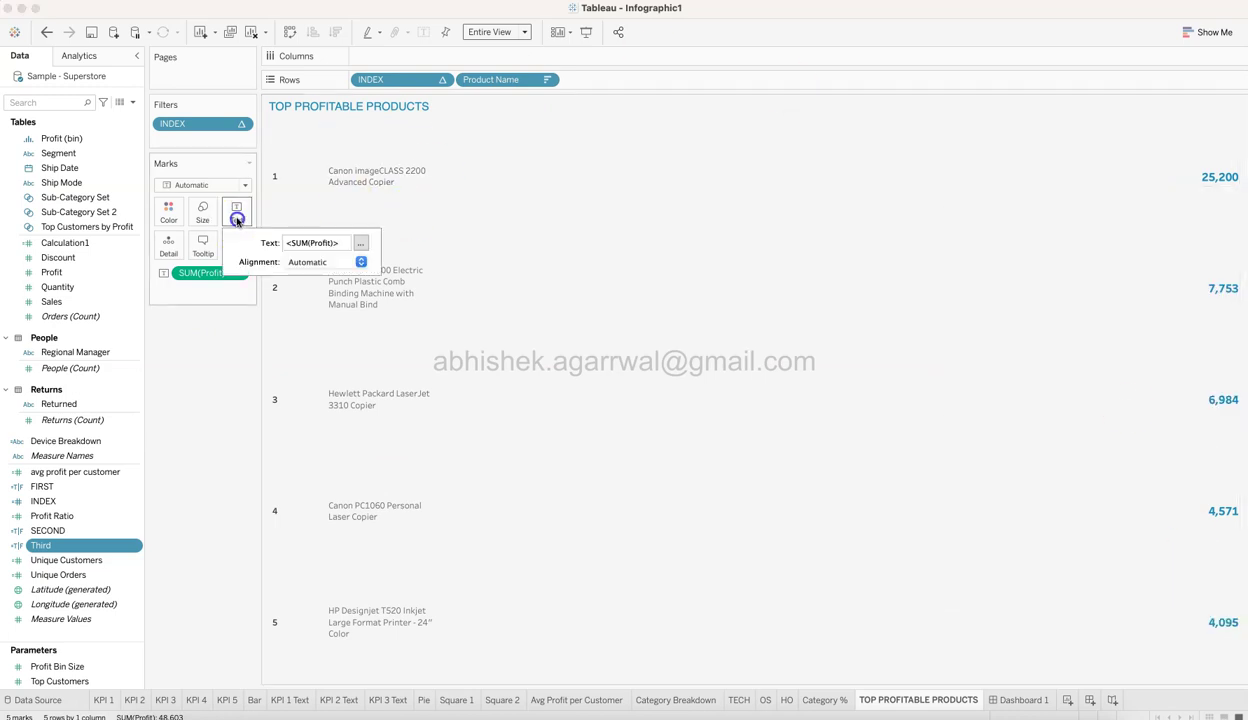
left_click(362, 246)
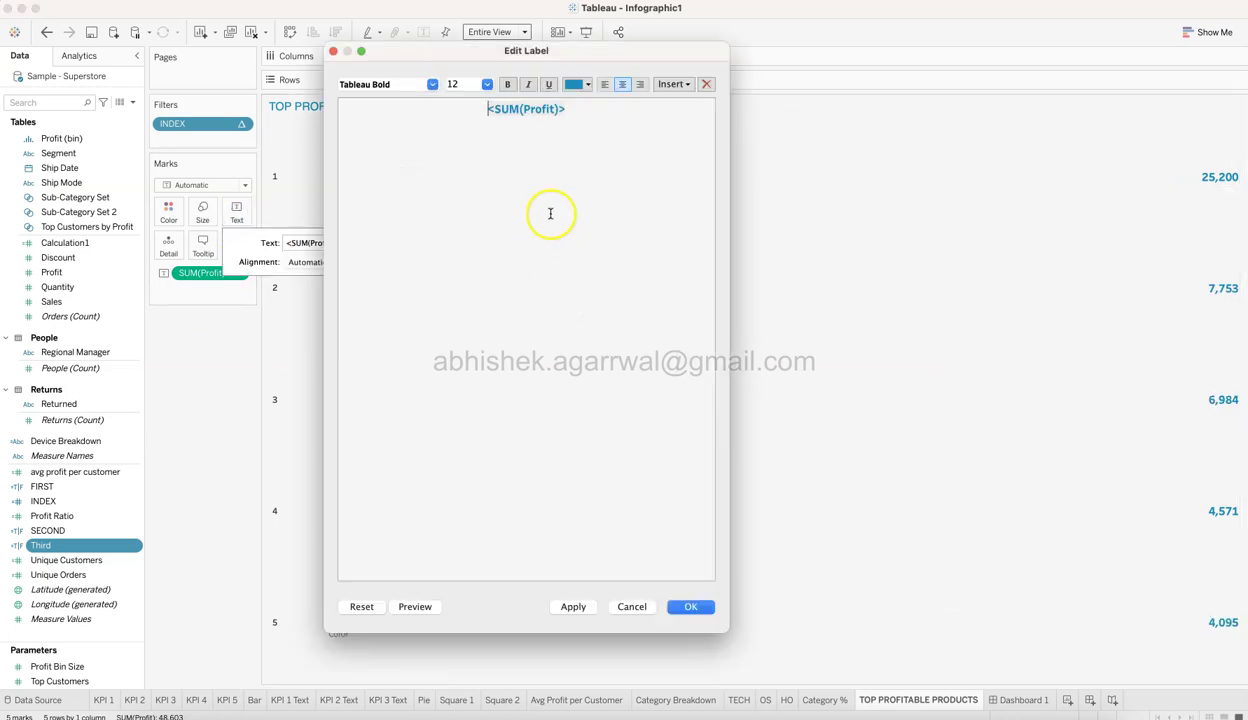
left_click_drag(574, 112, 515, 108)
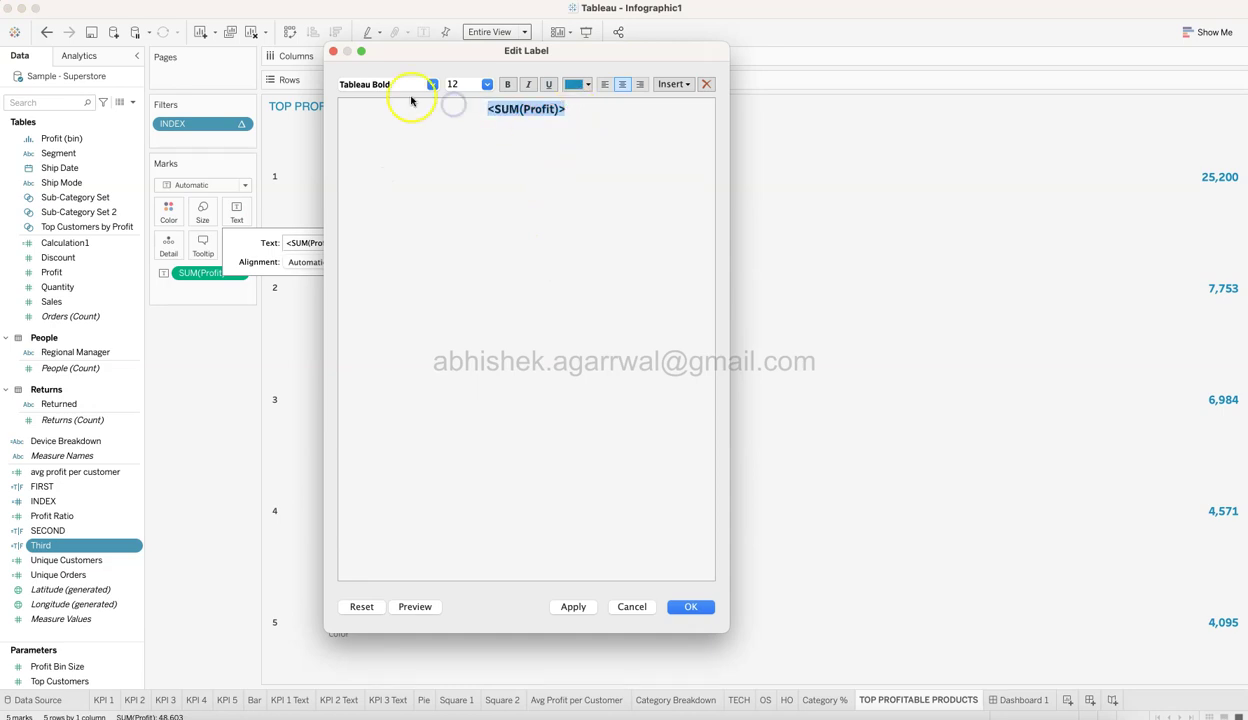
left_click(587, 86)
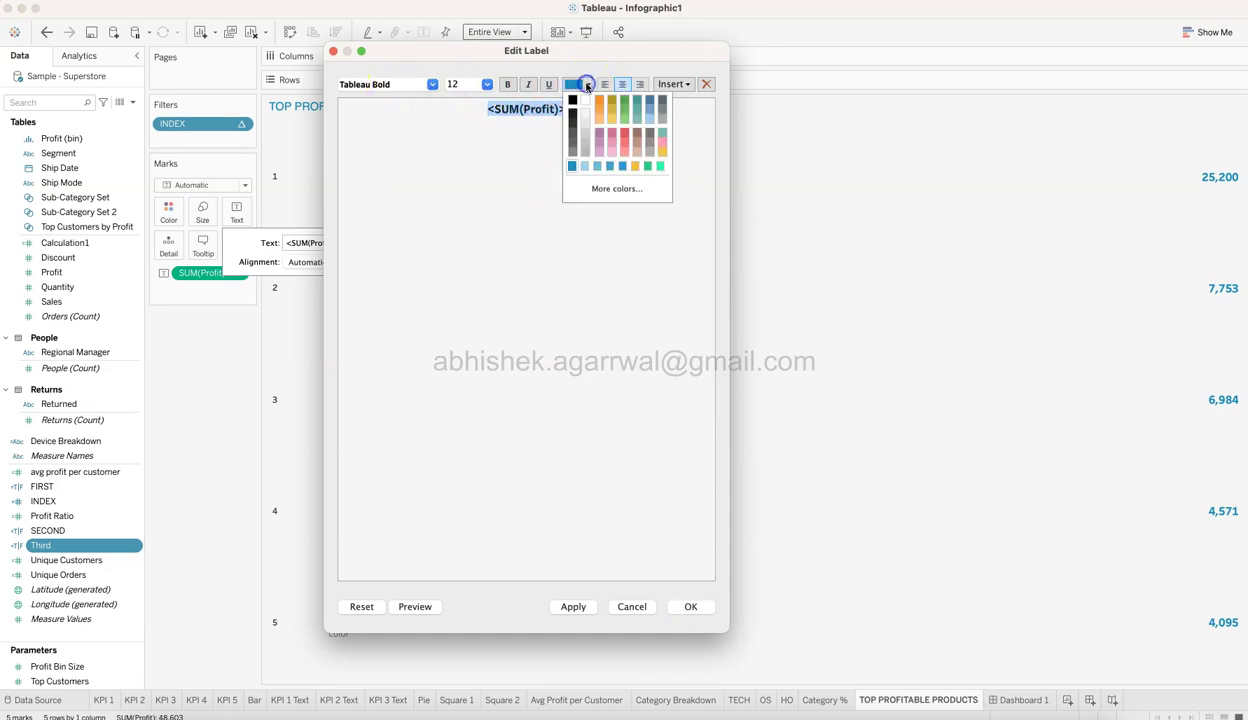
left_click(581, 277)
left_click(691, 608)
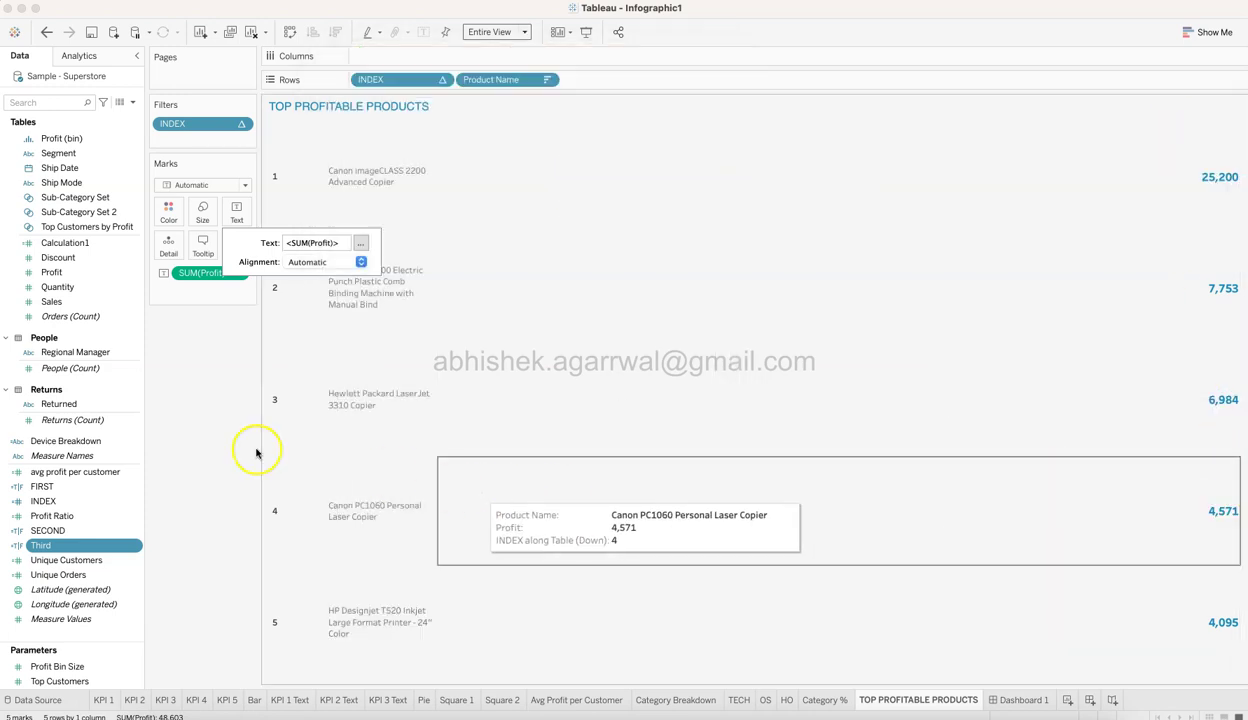
left_click(184, 432)
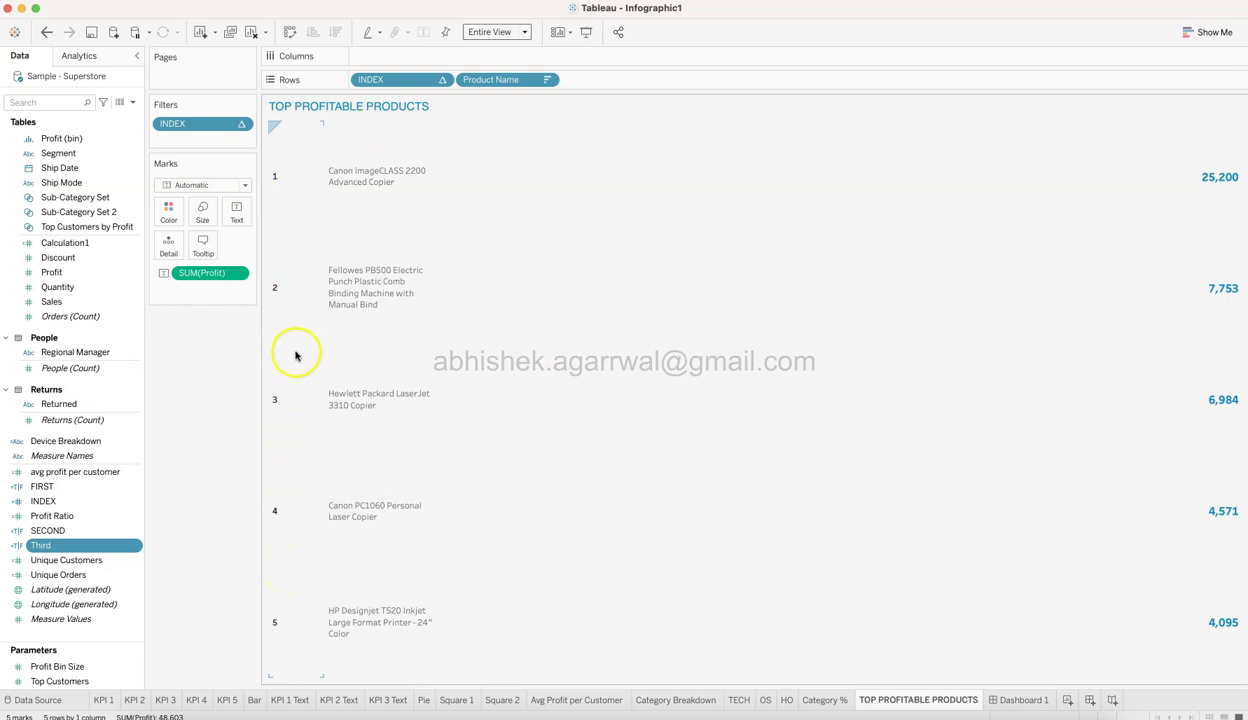
Search the data fields for "inde", inspect the INDEX calculated field's formula, and close the calculation unchanged
left_click(70, 103)
type("inde")
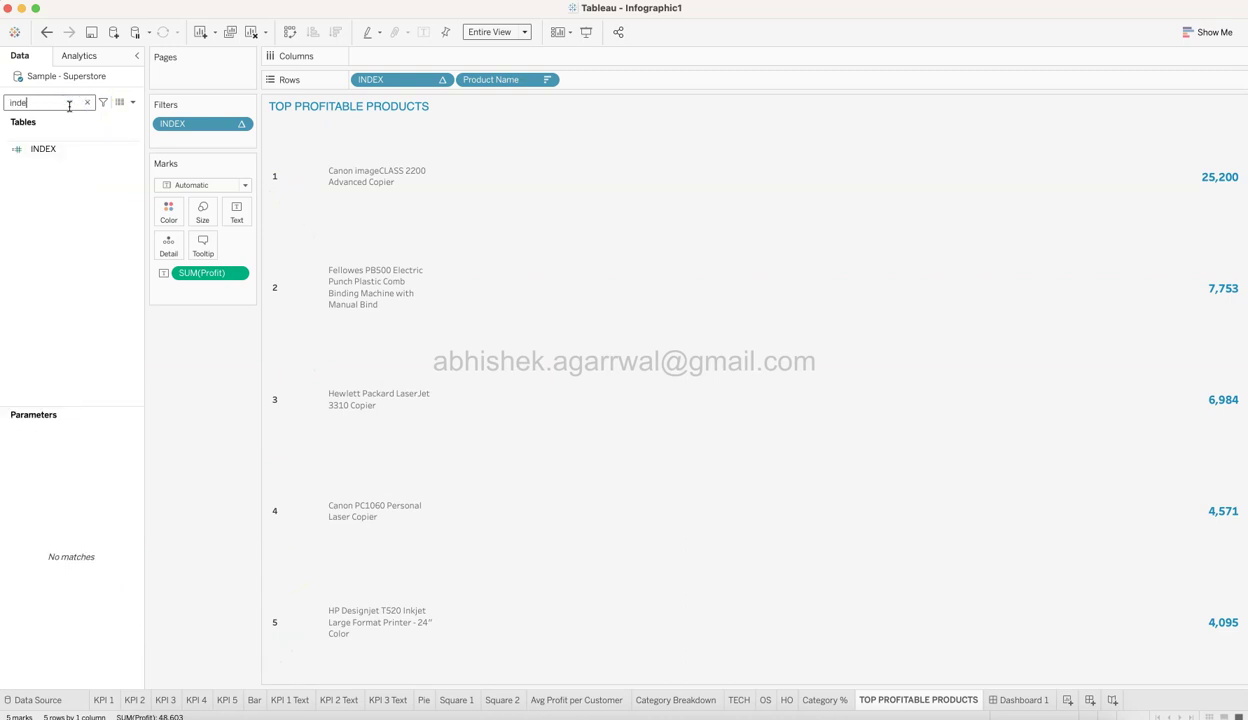
left_click(135, 149)
left_click(172, 215)
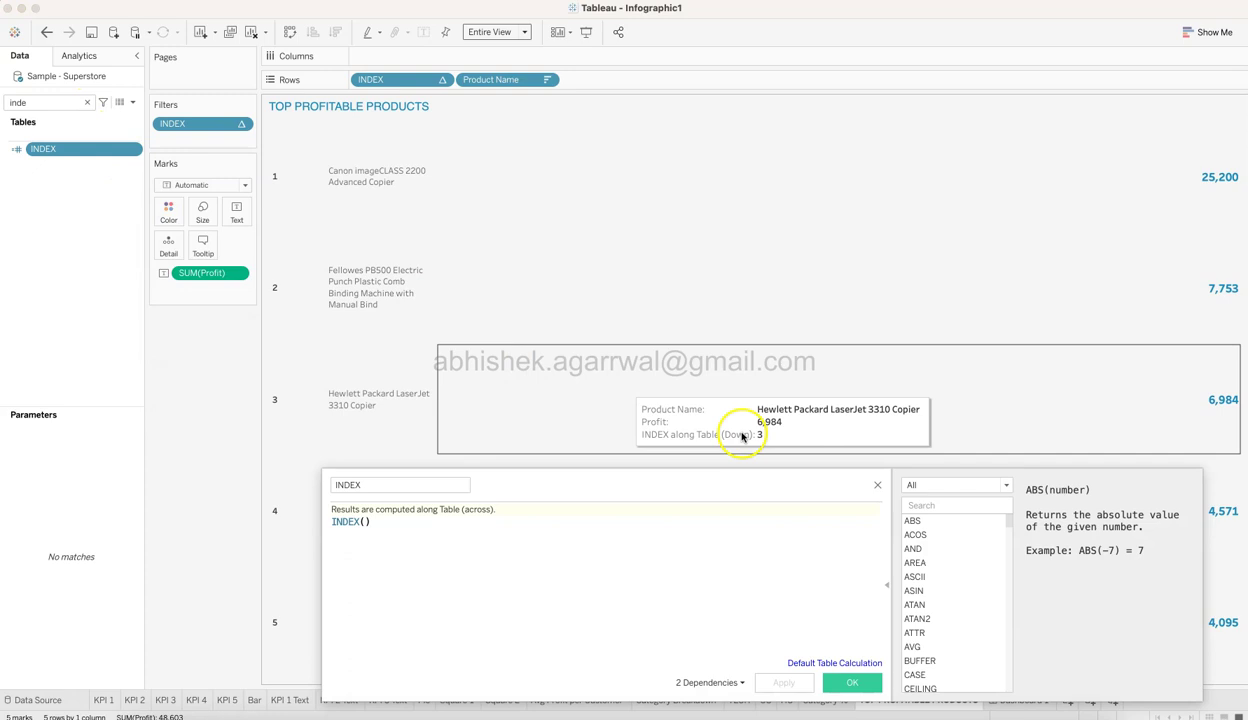
left_click(877, 485)
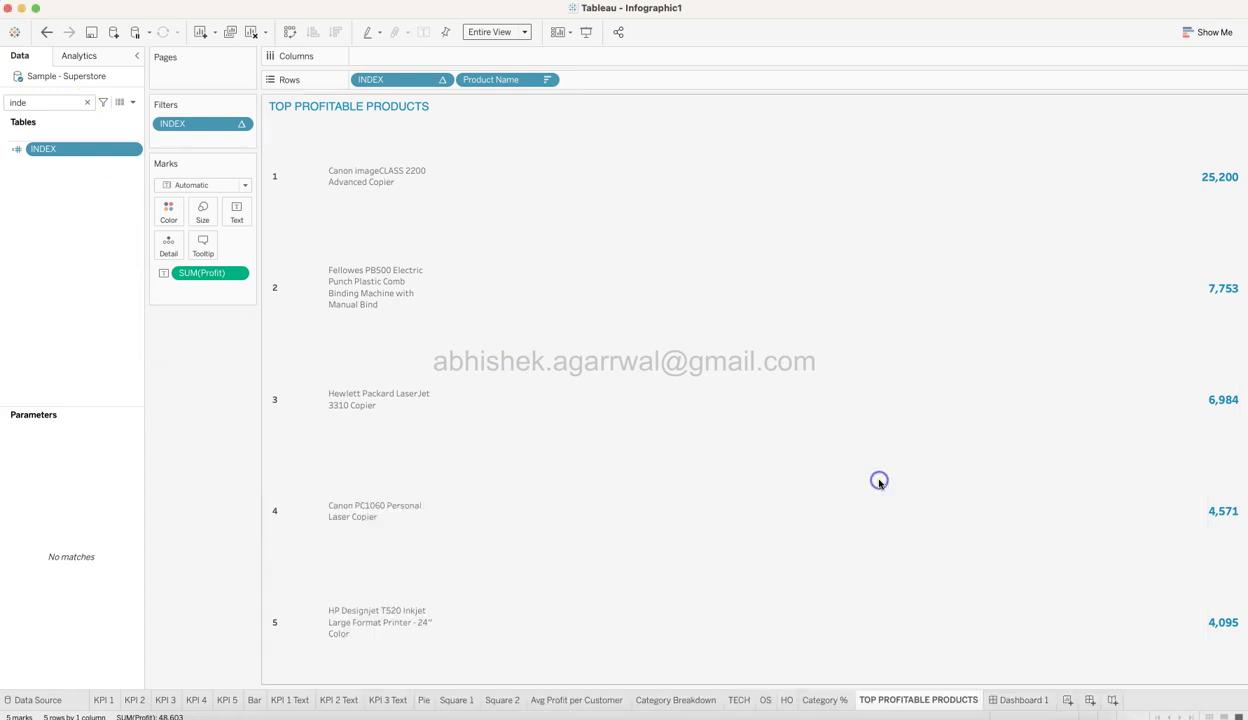
Check which values the INDEX filter on TOP PROFITABLE PRODUCTS includes, keeping the selection as it is
left_click(240, 125)
left_click(234, 138)
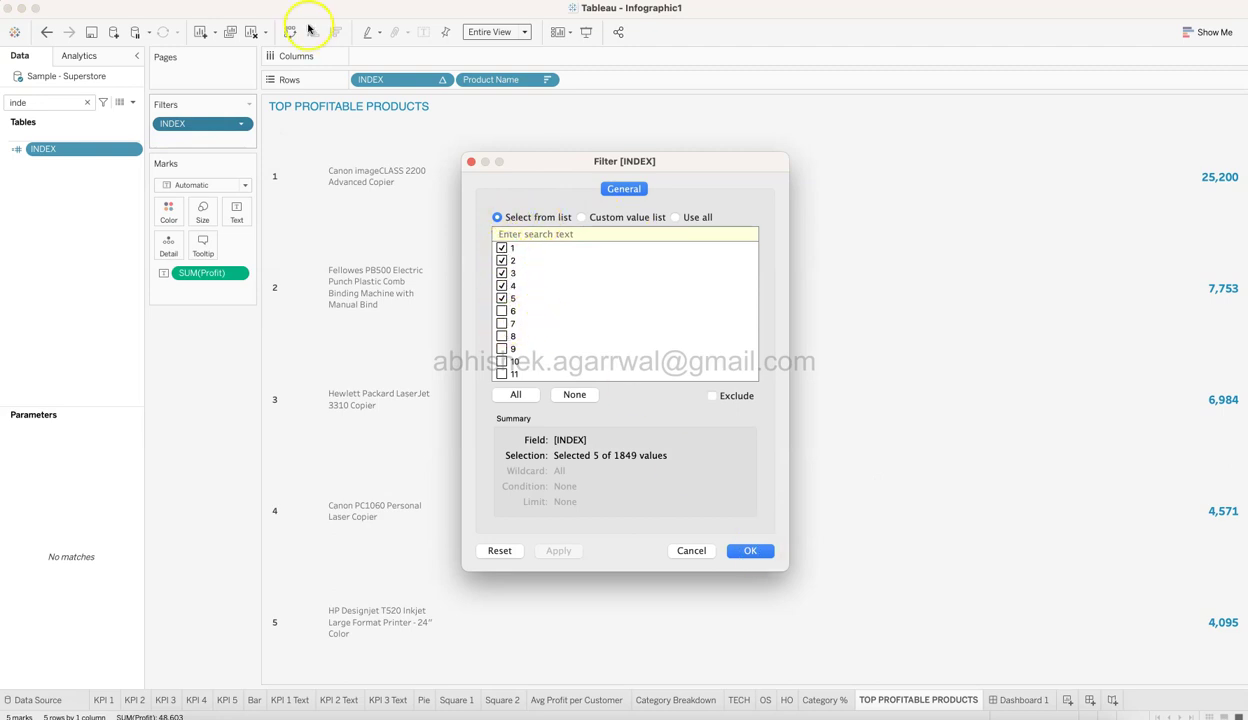
left_click(754, 557)
Review the sort settings of the Product Name field on TOP PROFITABLE PRODUCTS and close them unchanged
left_click(548, 80)
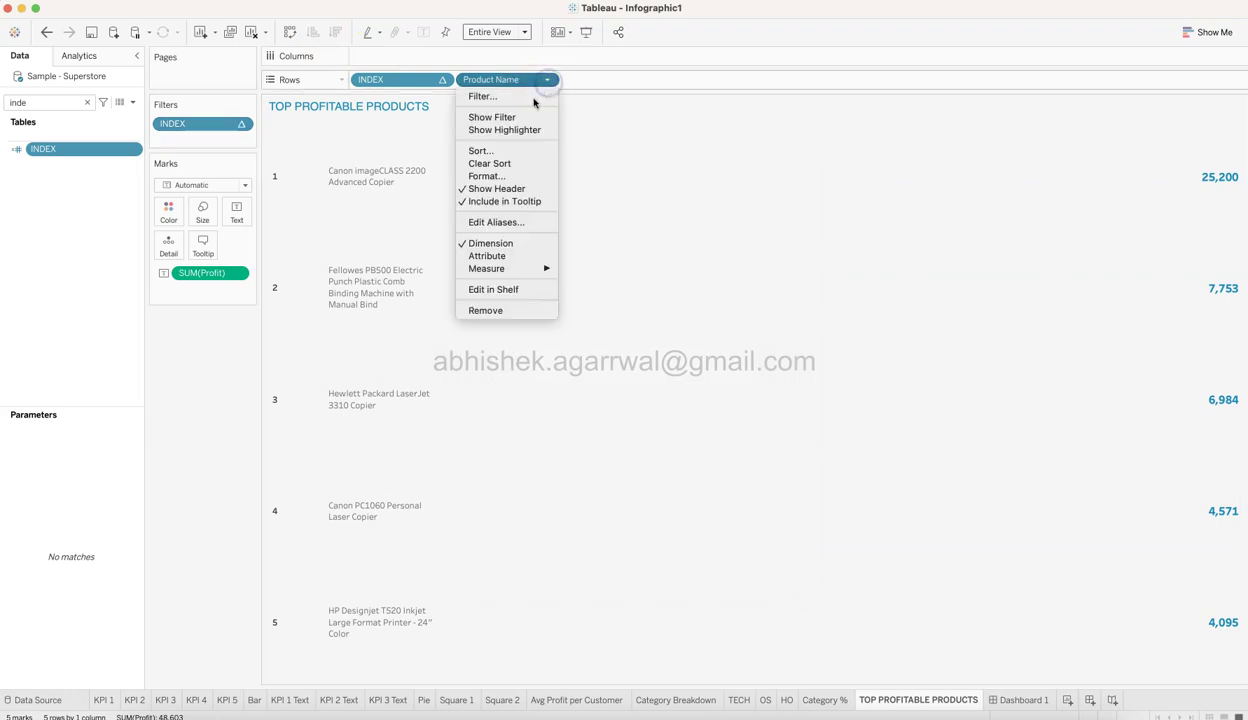
left_click(512, 152)
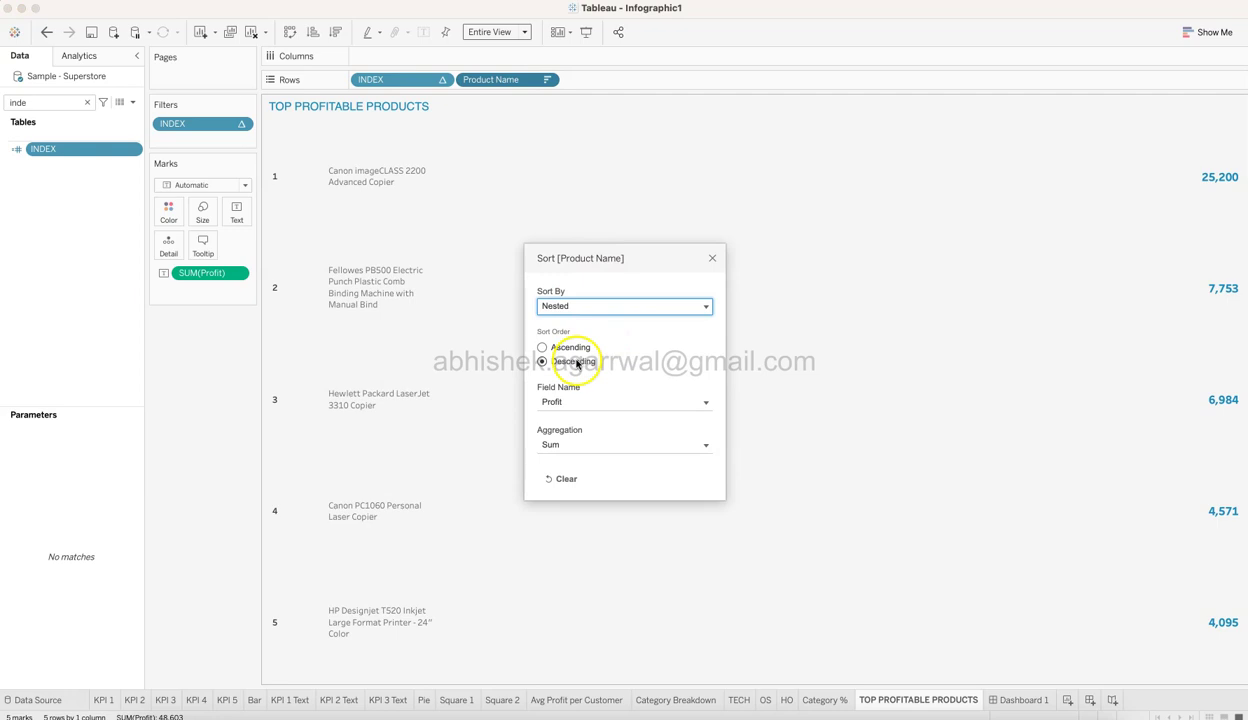
left_click(710, 259)
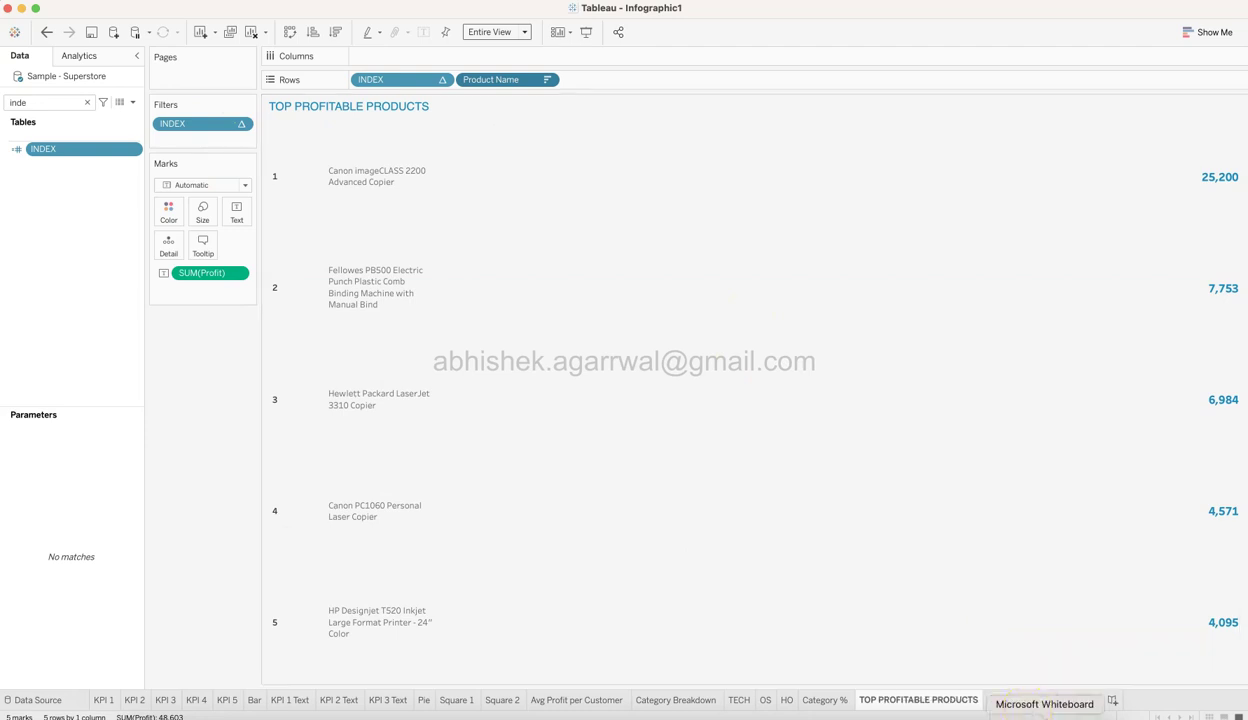
Return to Dashboard 1 and review the finished infographic layout from the KPI tiles to the product list and category blocks
left_click(1023, 700)
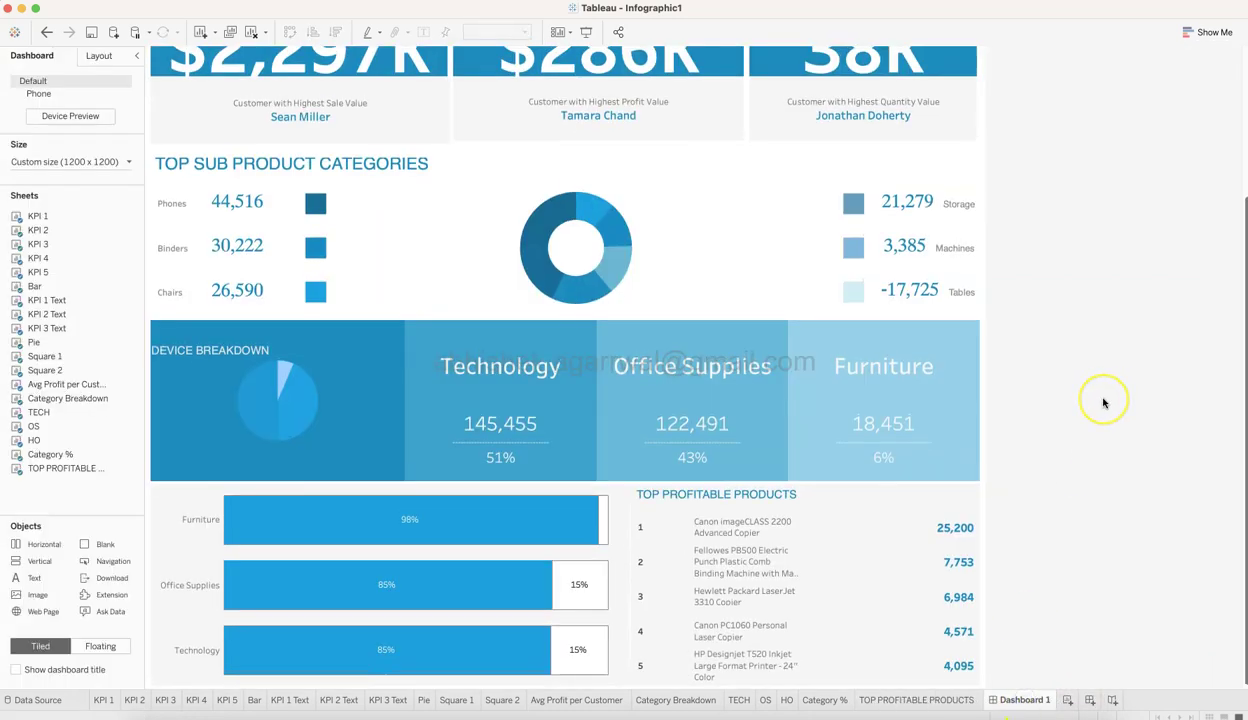
scroll(1104, 400, "up", 5)
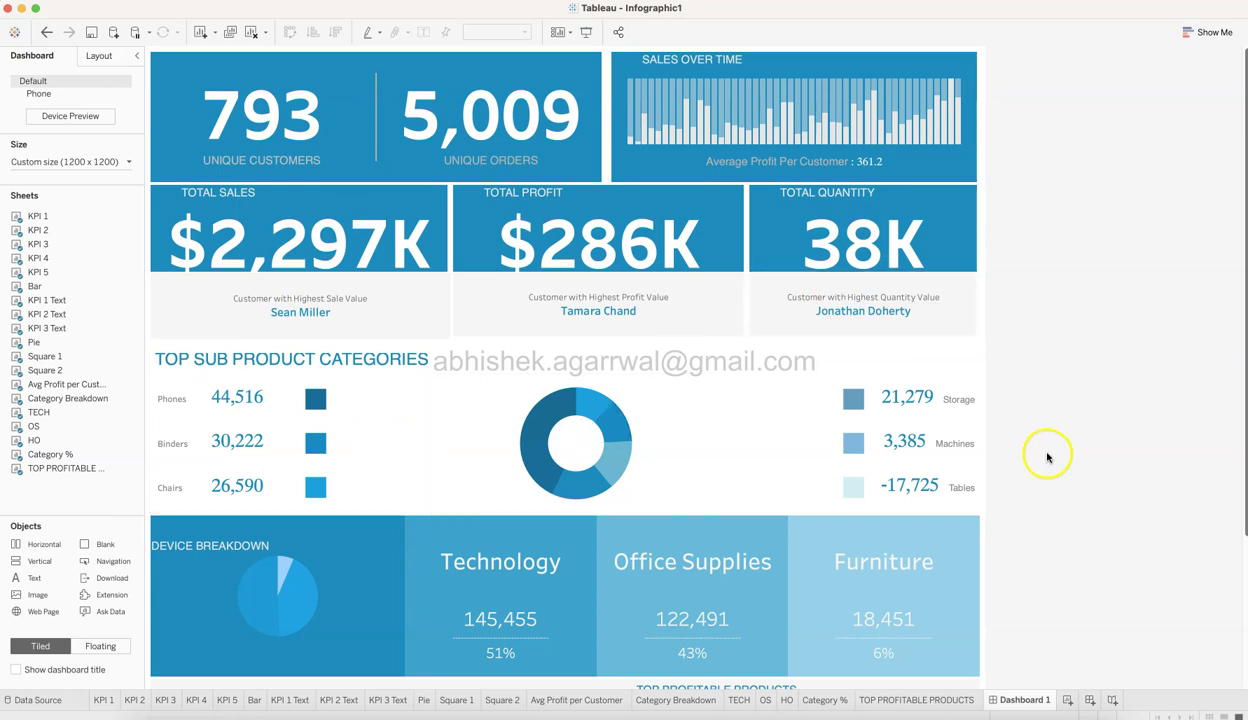
scroll(840, 610, "down", 5)
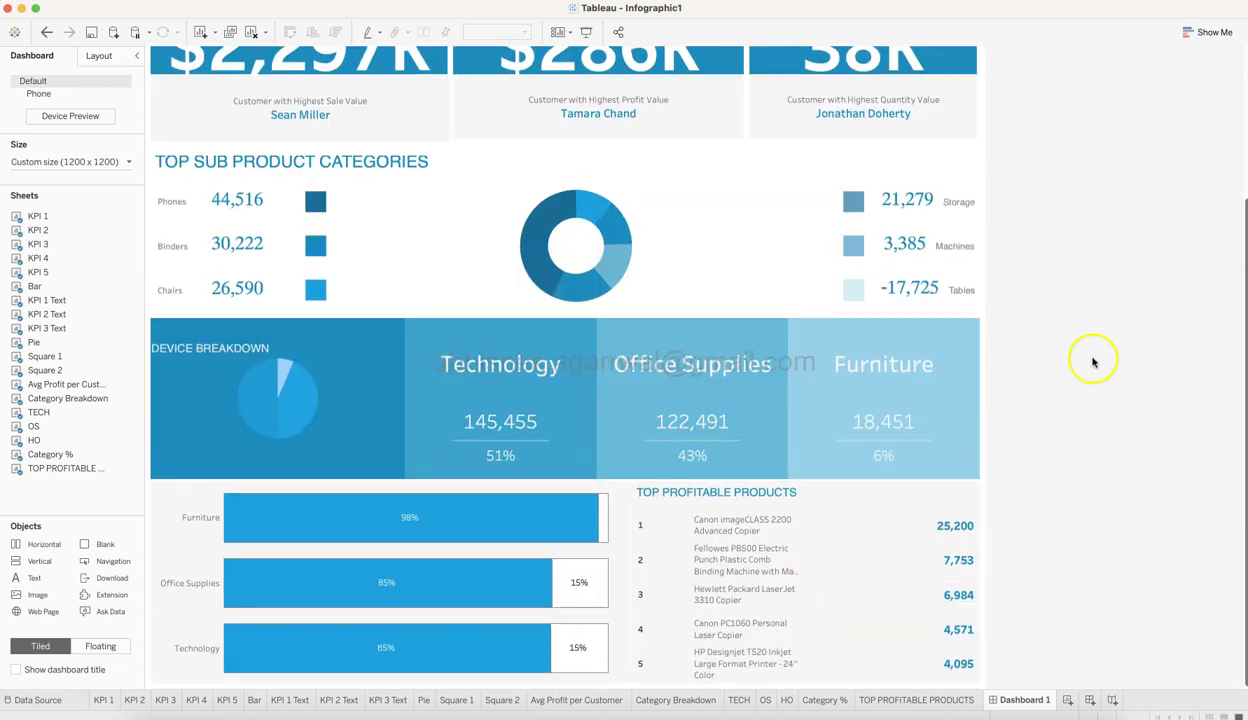
scroll(1060, 350, "up", 5)
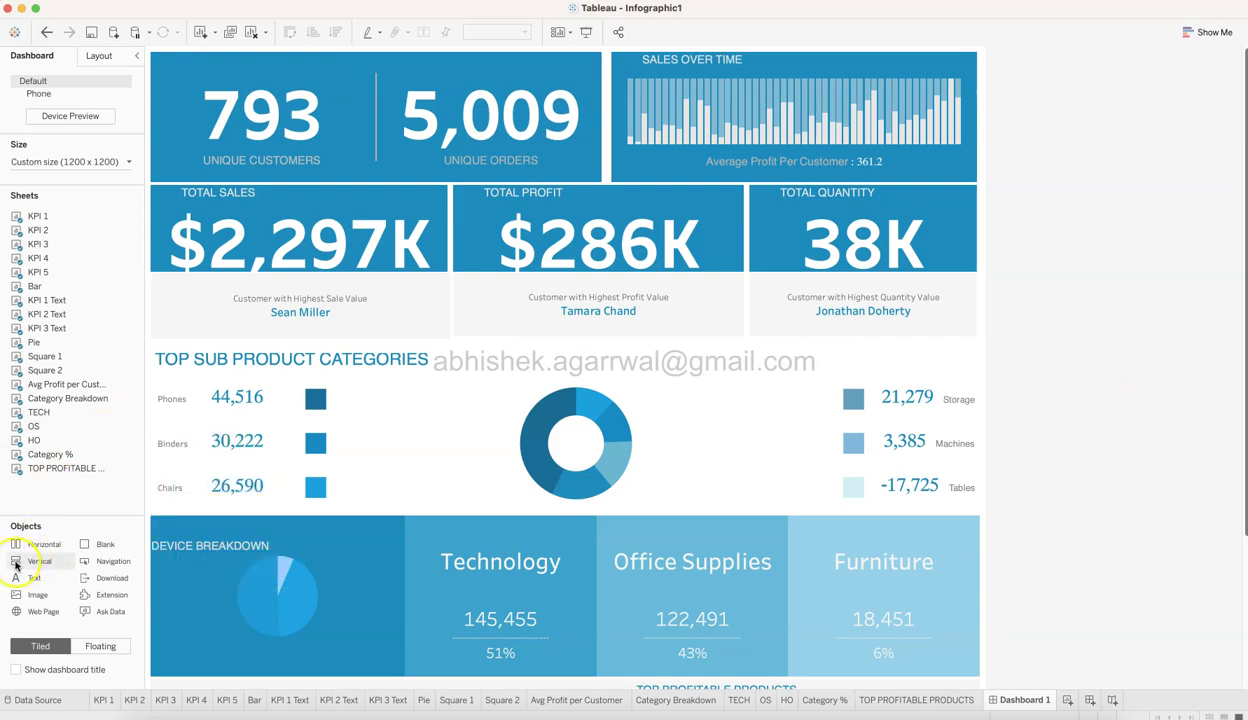
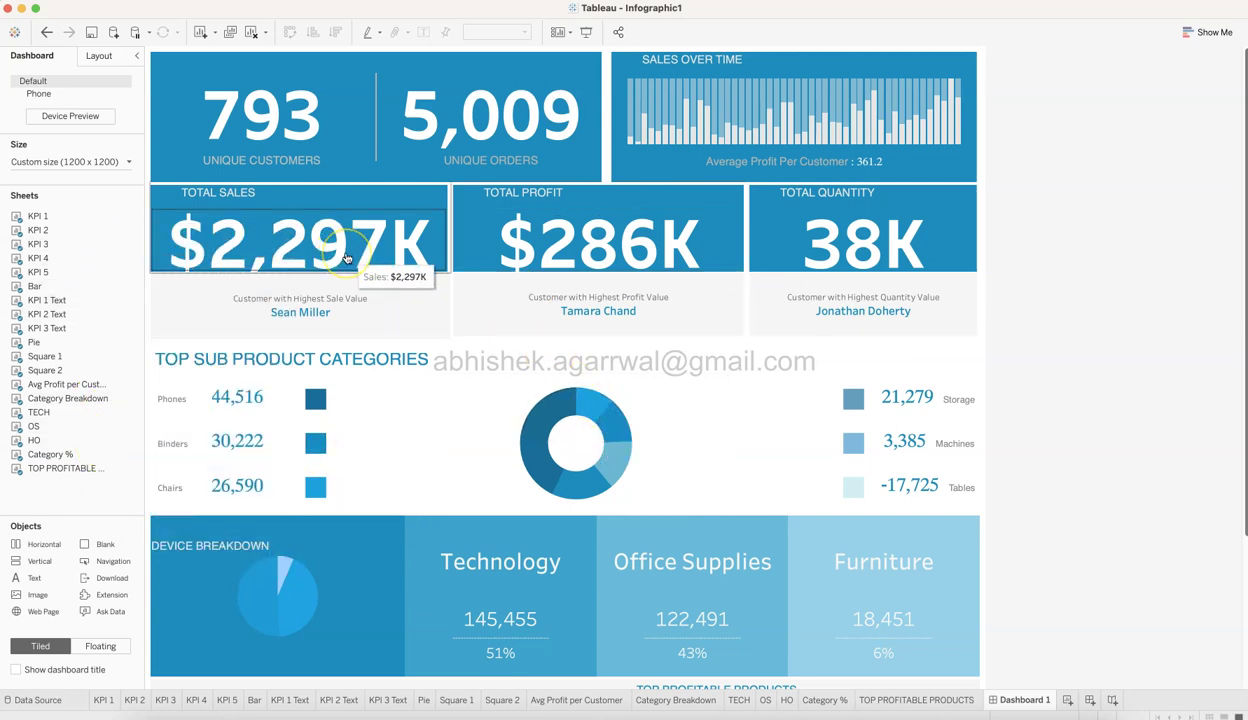
left_click(628, 527)
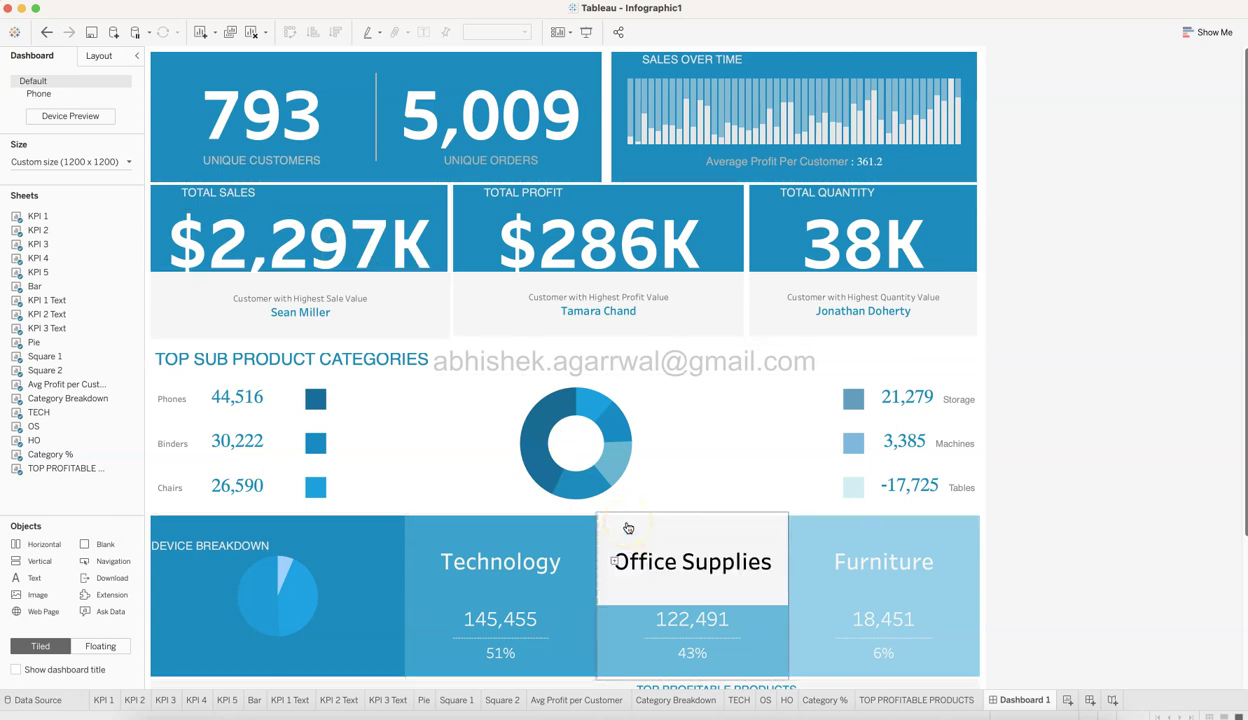
left_click(170, 563)
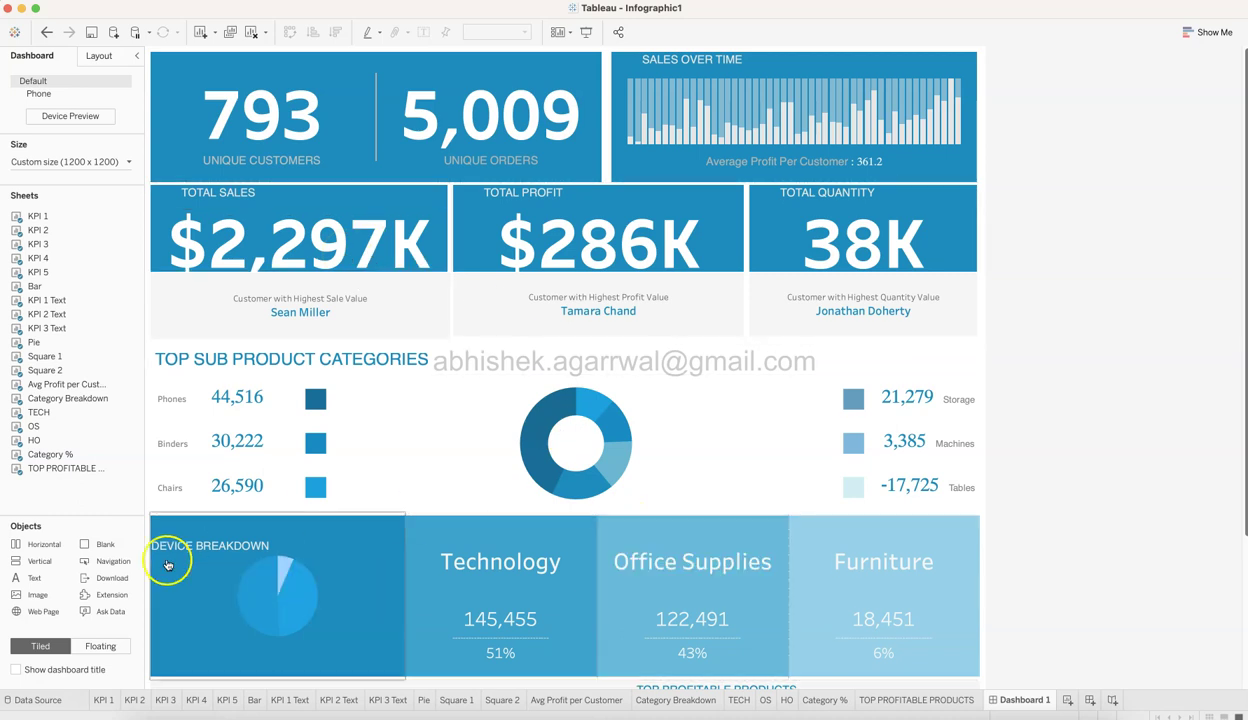
left_click(47, 547)
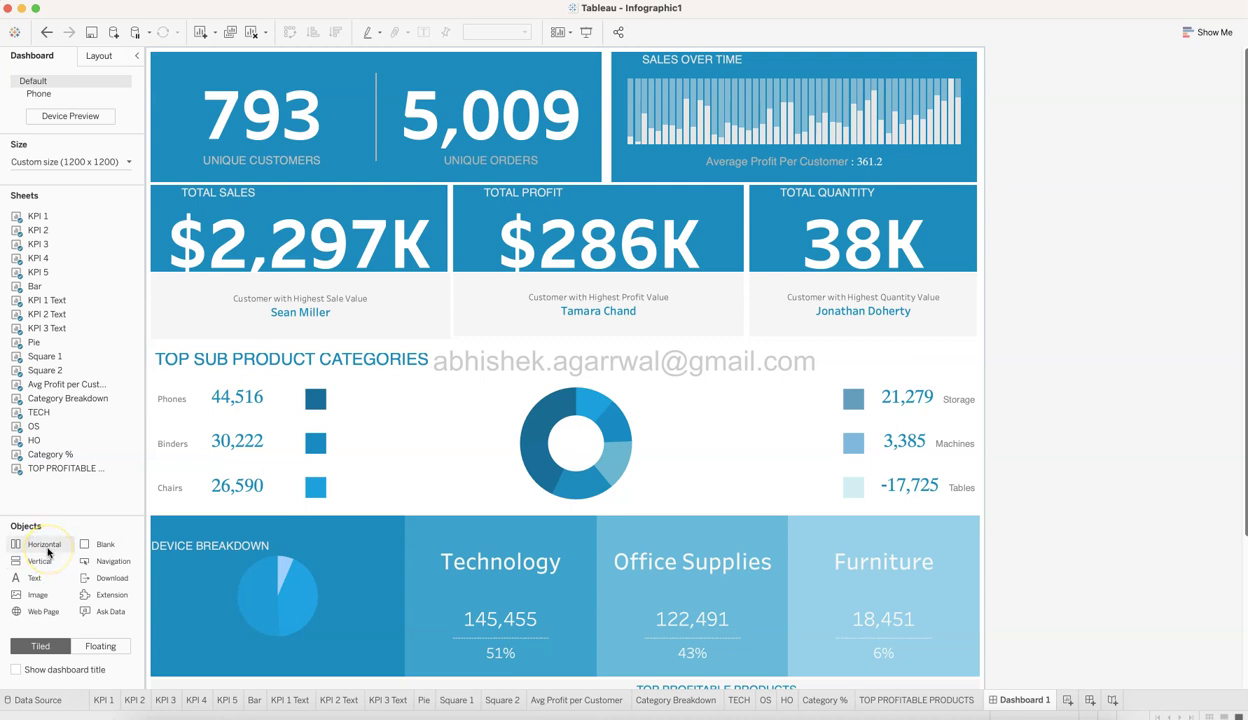
left_click_drag(47, 551, 305, 370)
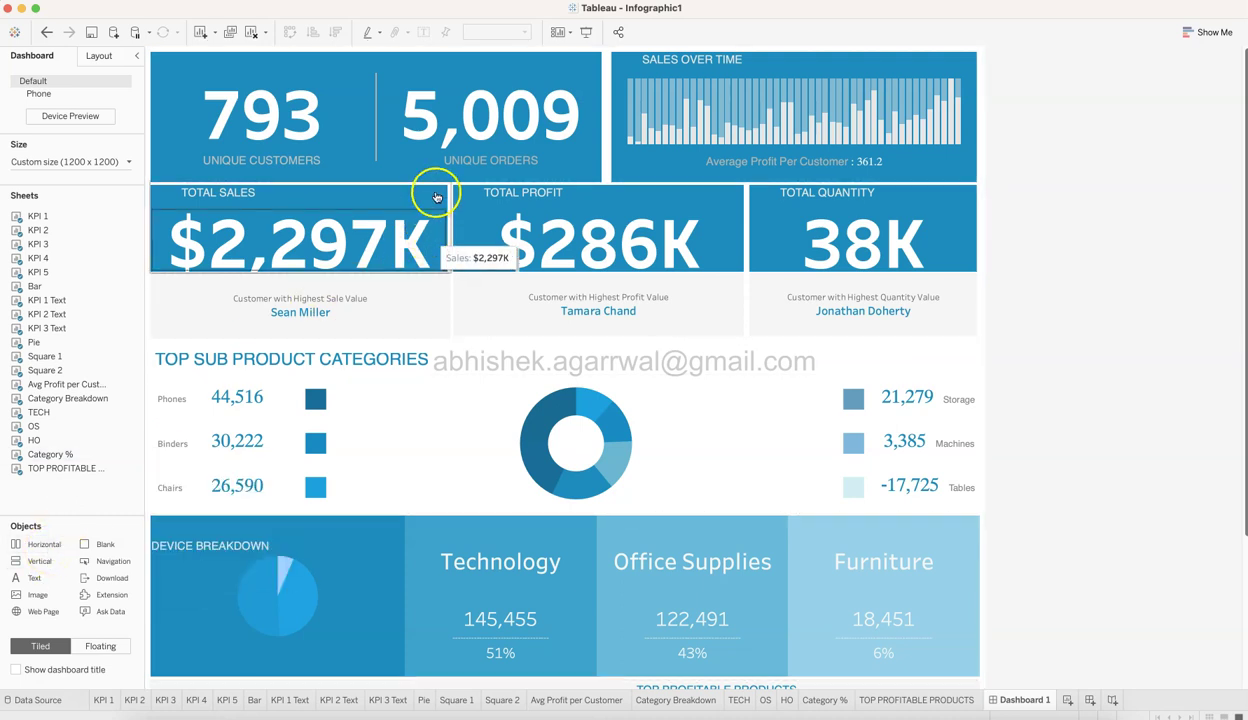
left_click(548, 282)
left_click(681, 310)
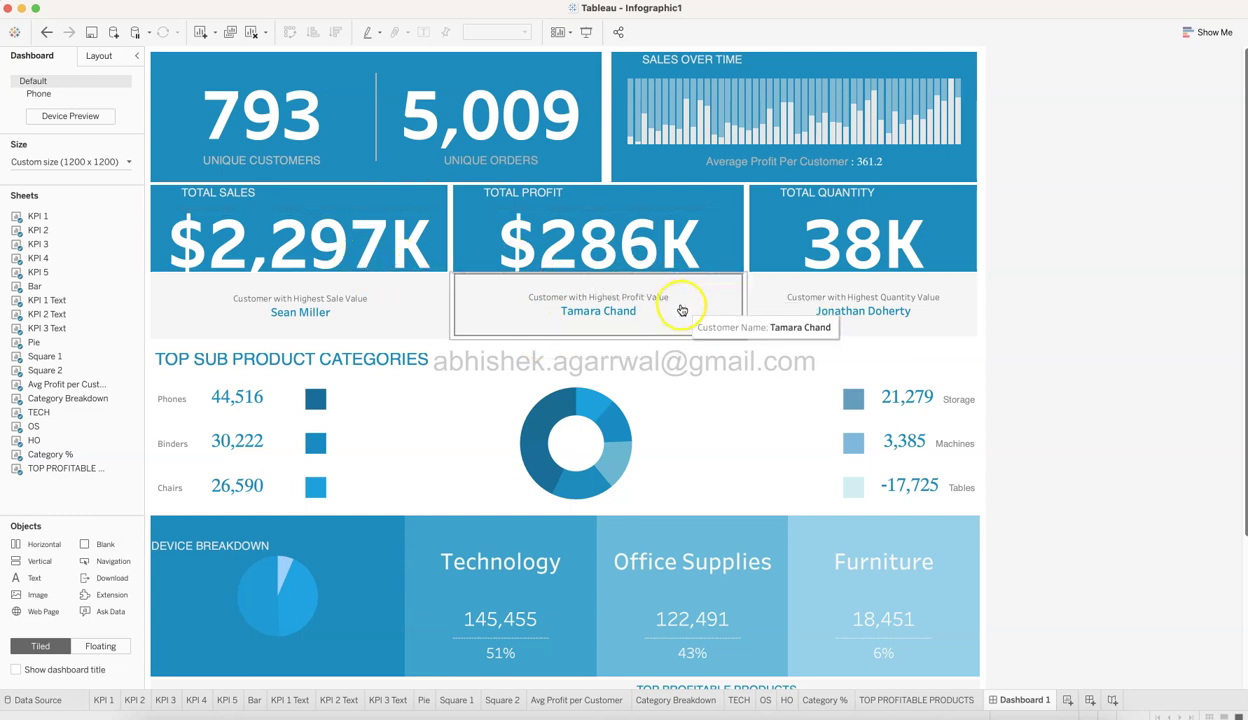
left_click(402, 328)
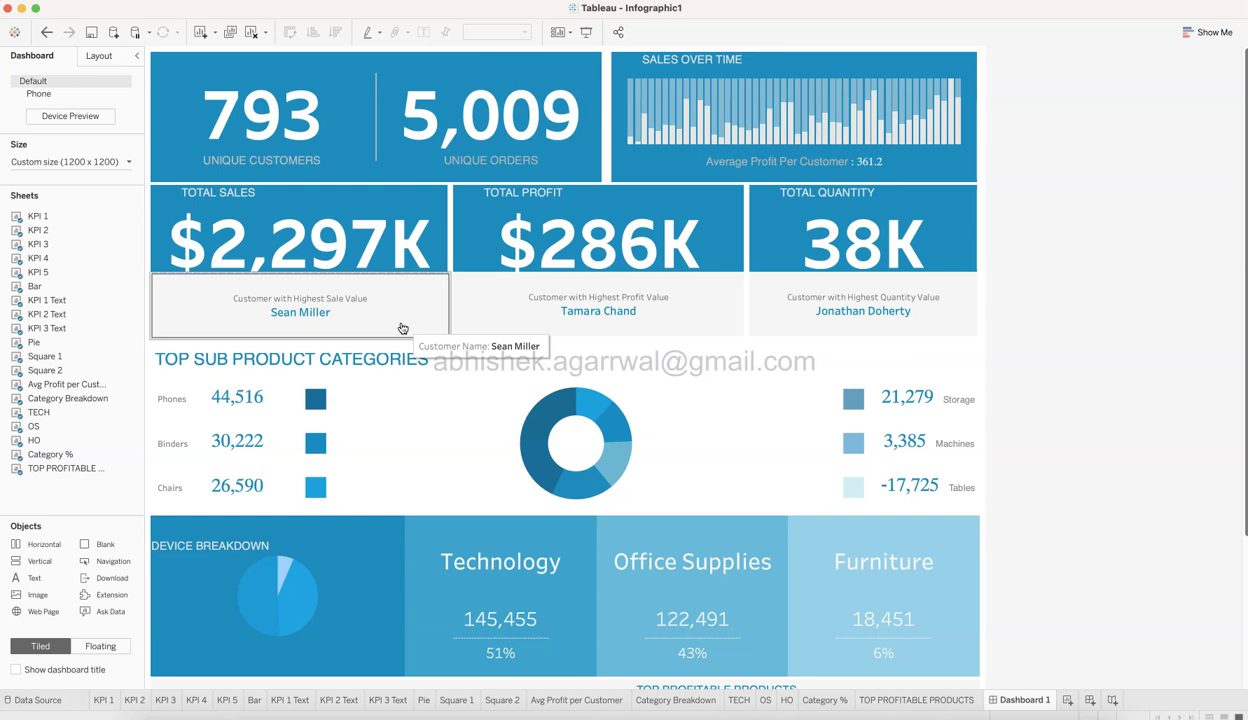
Inspect the layout settings of the UNIQUE CUSTOMERS tile, including its background and outer padding
left_click(93, 57)
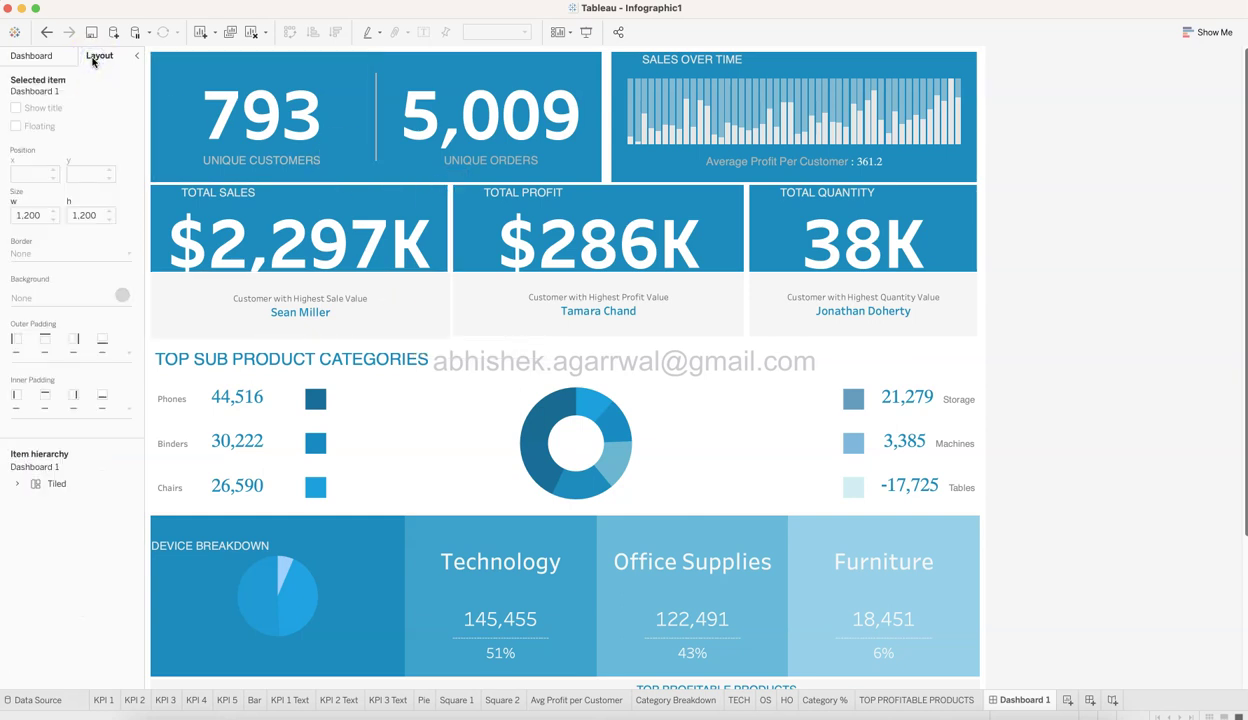
left_click(295, 75)
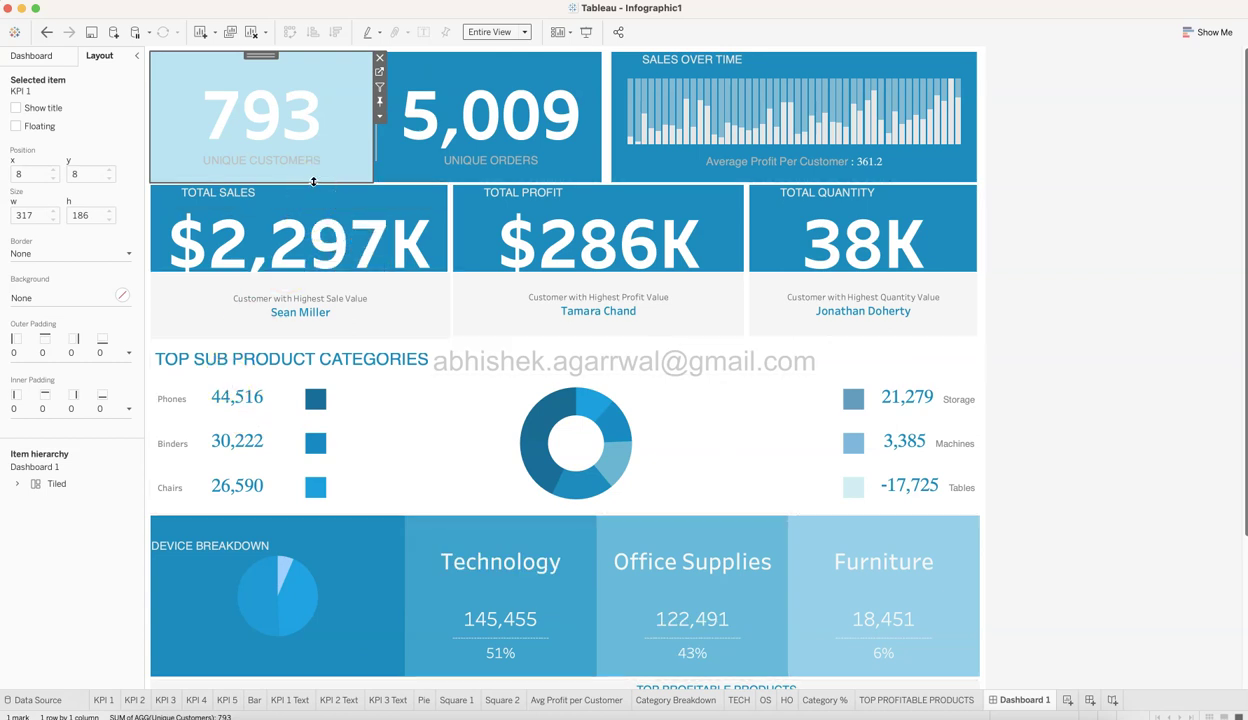
left_click(116, 344)
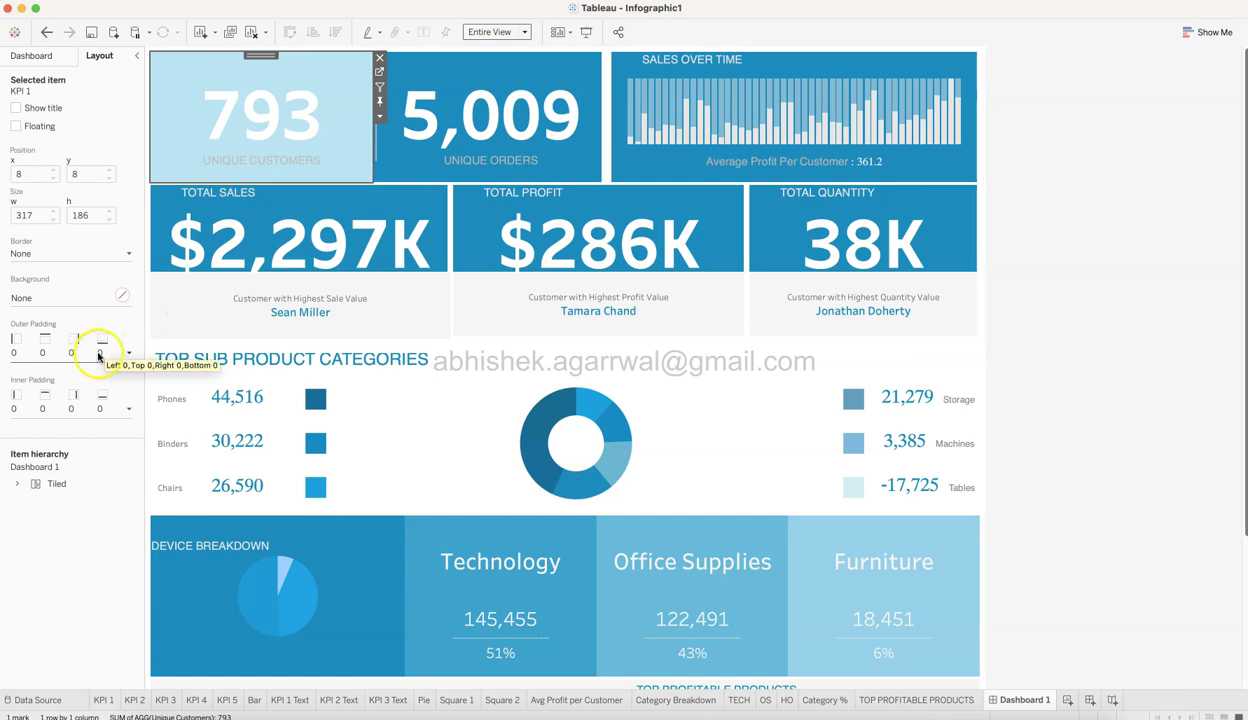
left_click(125, 356)
left_click(125, 356)
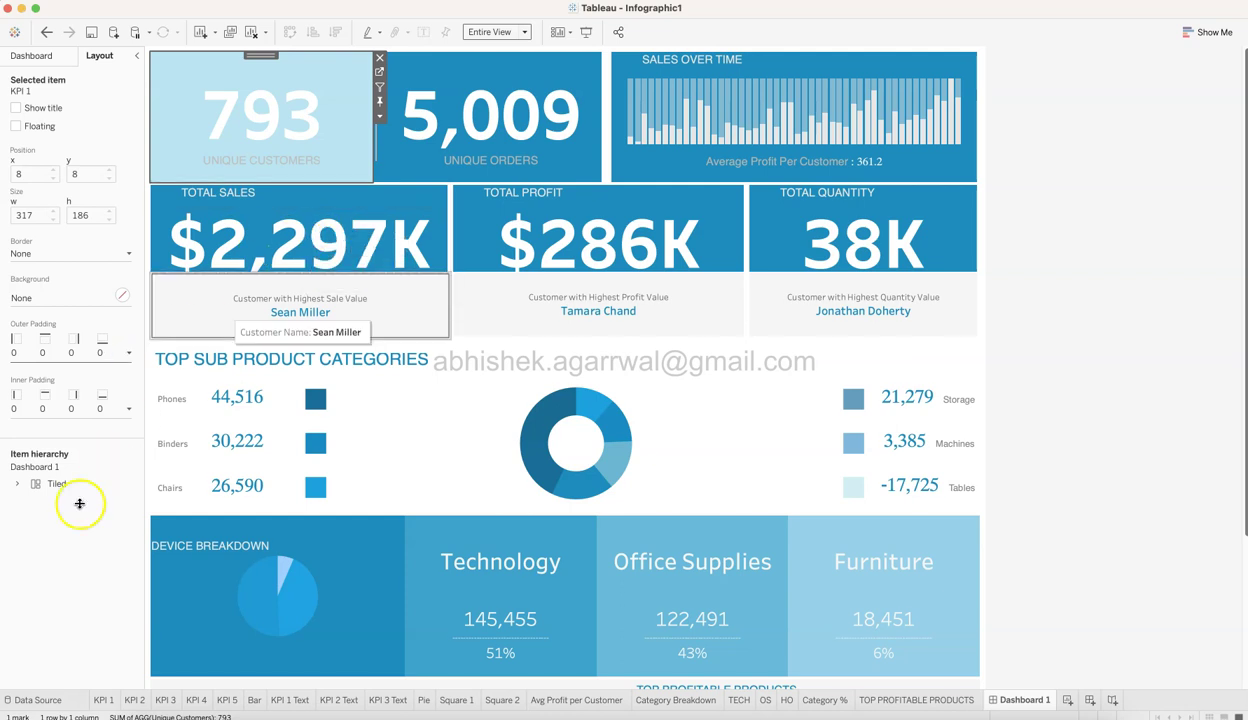
Expand the item hierarchy and check the background colour of the Blank divider between the two unique-count tiles, leaving nothing selected
left_click(17, 484)
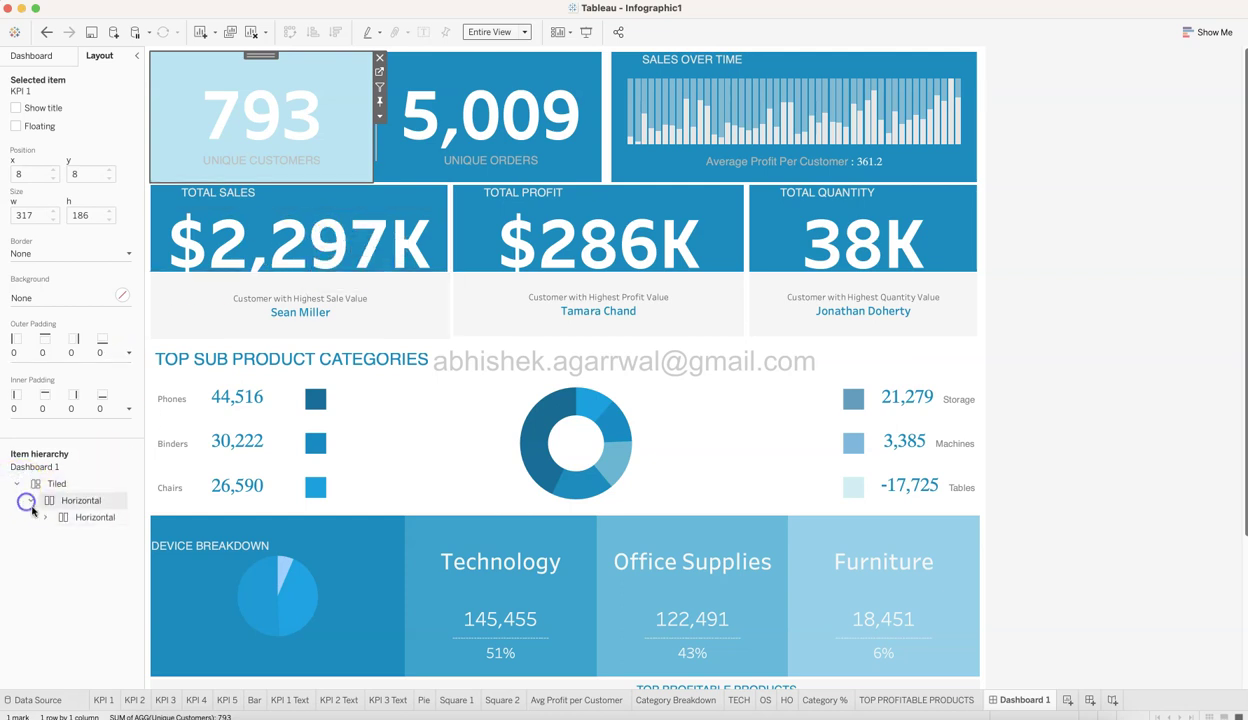
left_click(44, 517)
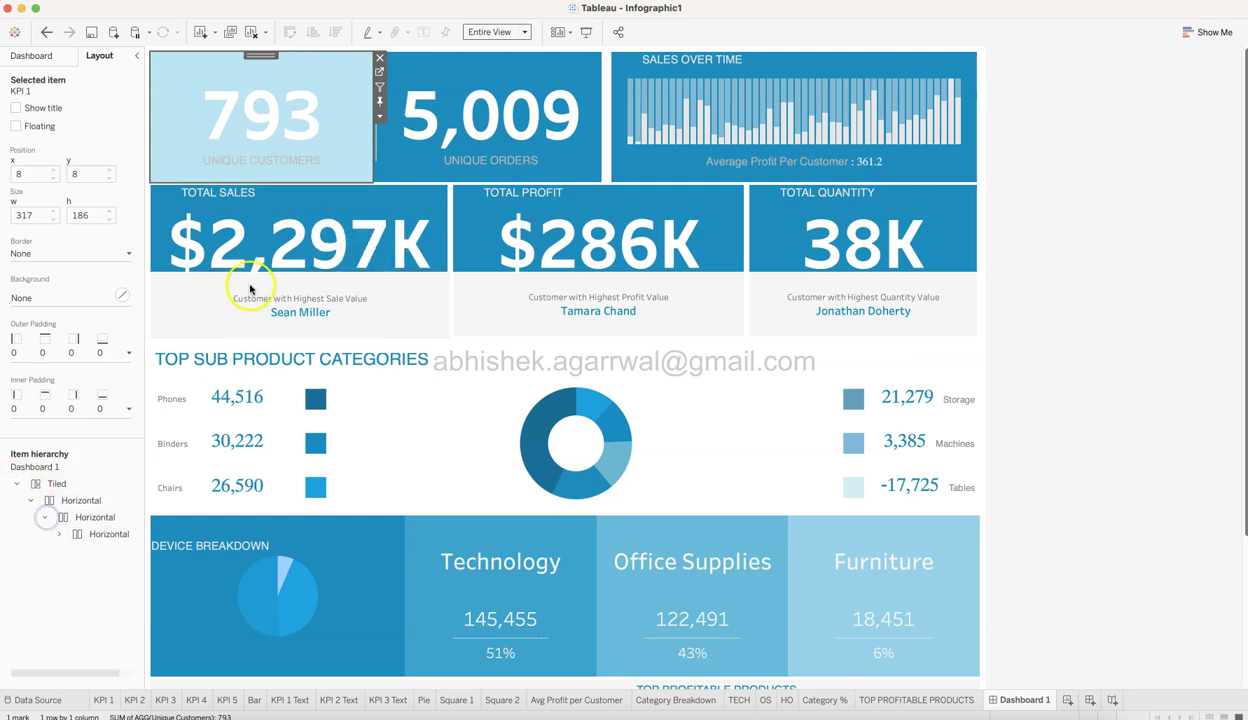
left_click(377, 149)
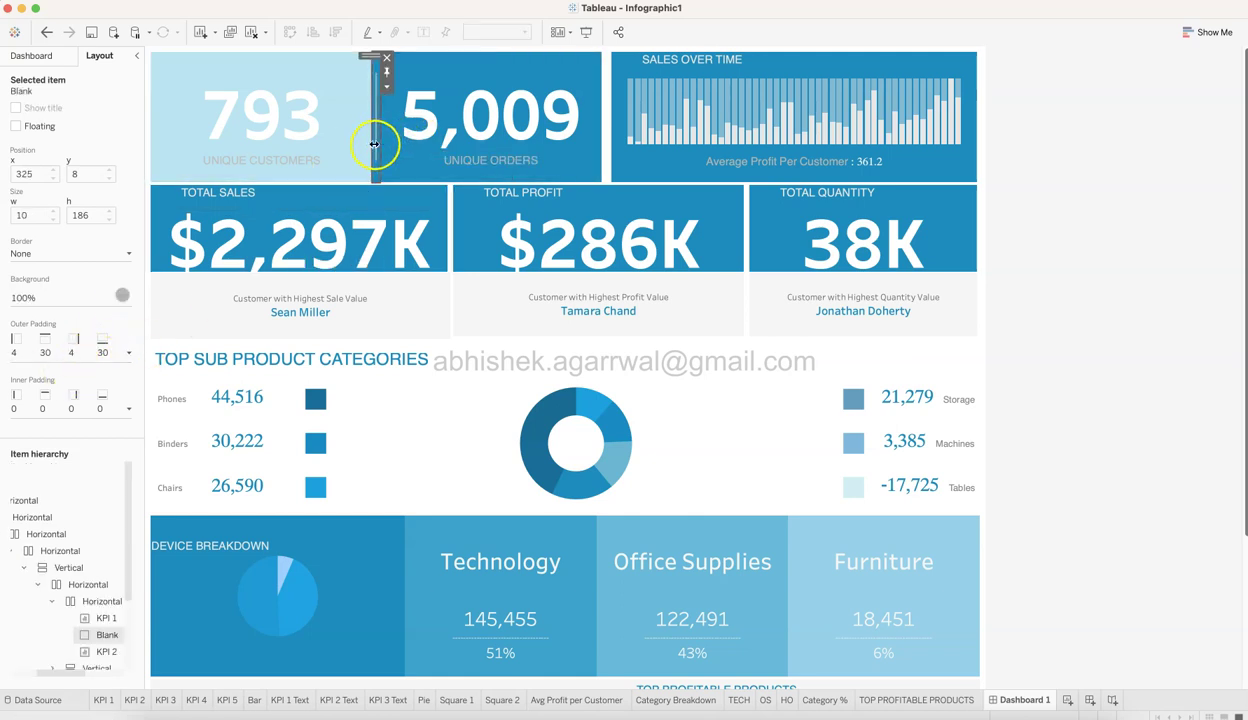
left_click(122, 295)
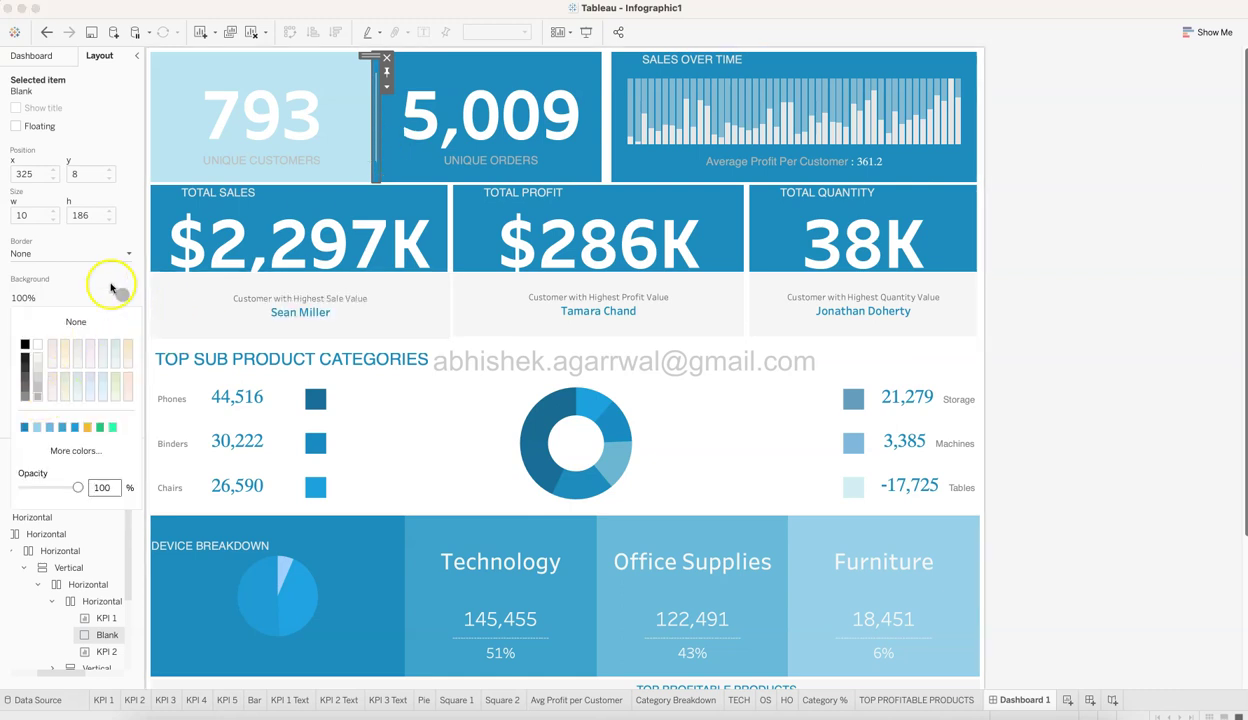
left_click(132, 224)
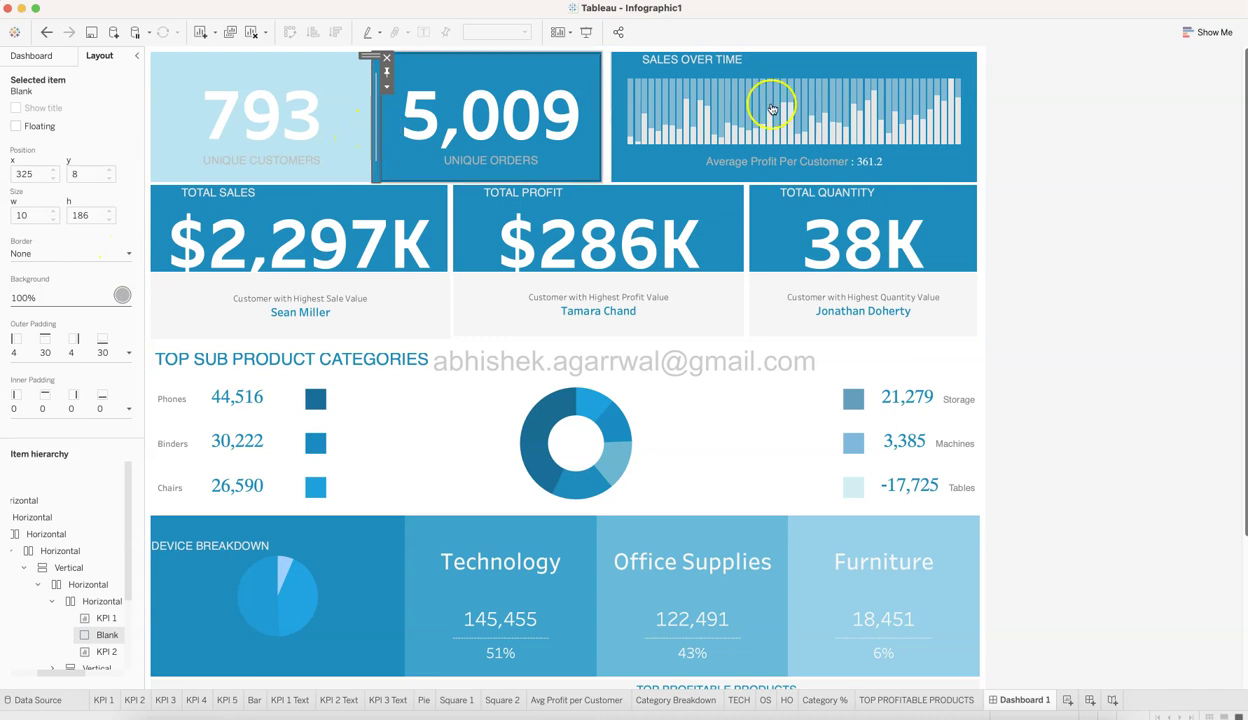
left_click(1025, 190)
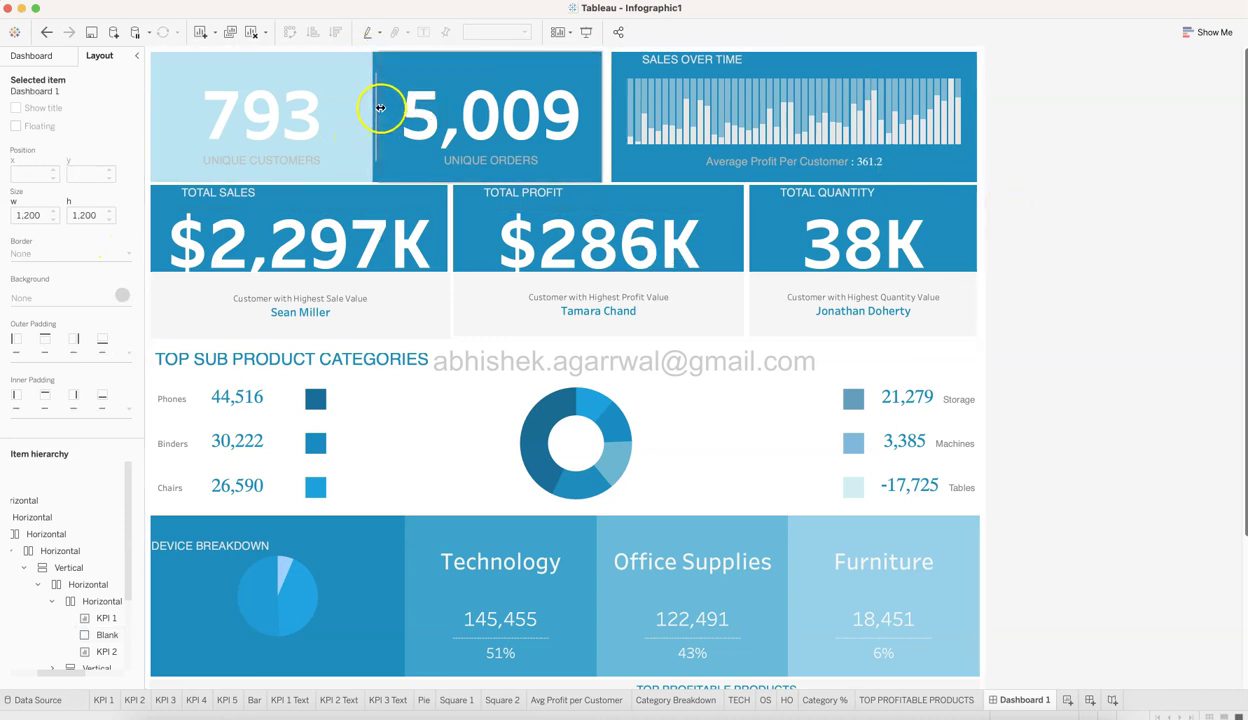
left_click(323, 131)
left_click(1129, 237)
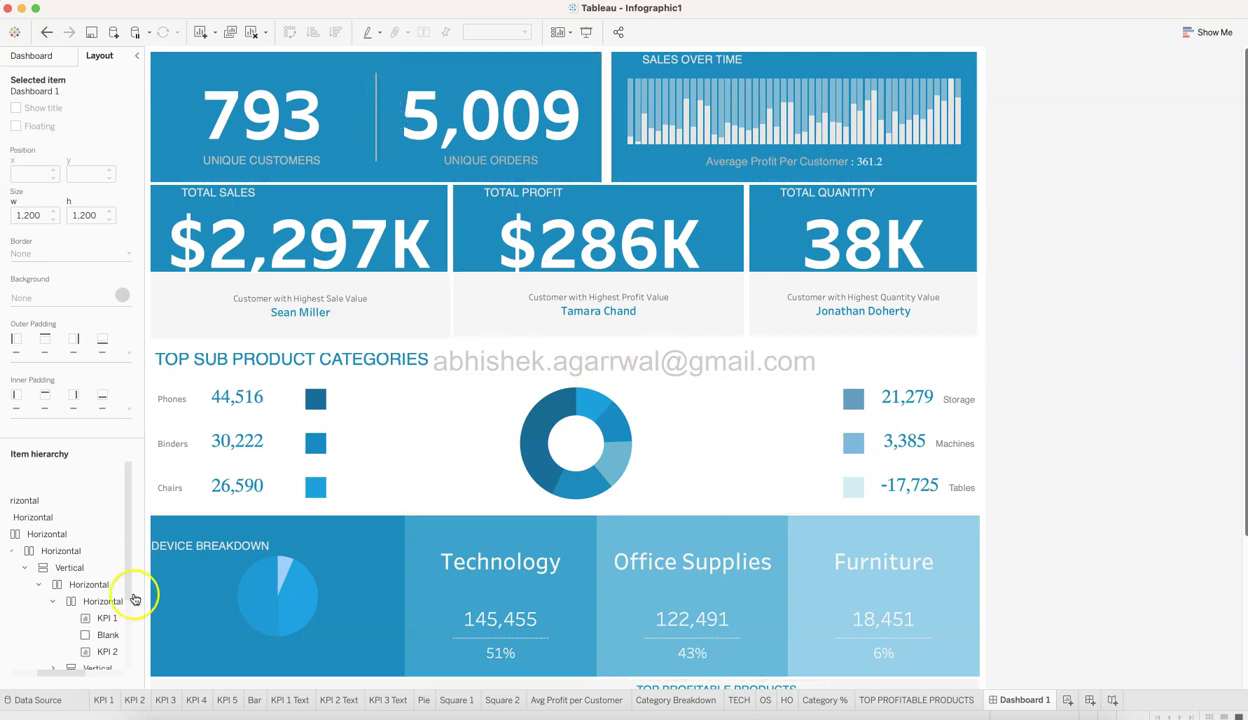
Select the Blank divider from the item hierarchy and review its background and the outer padding of each side
left_click(104, 634)
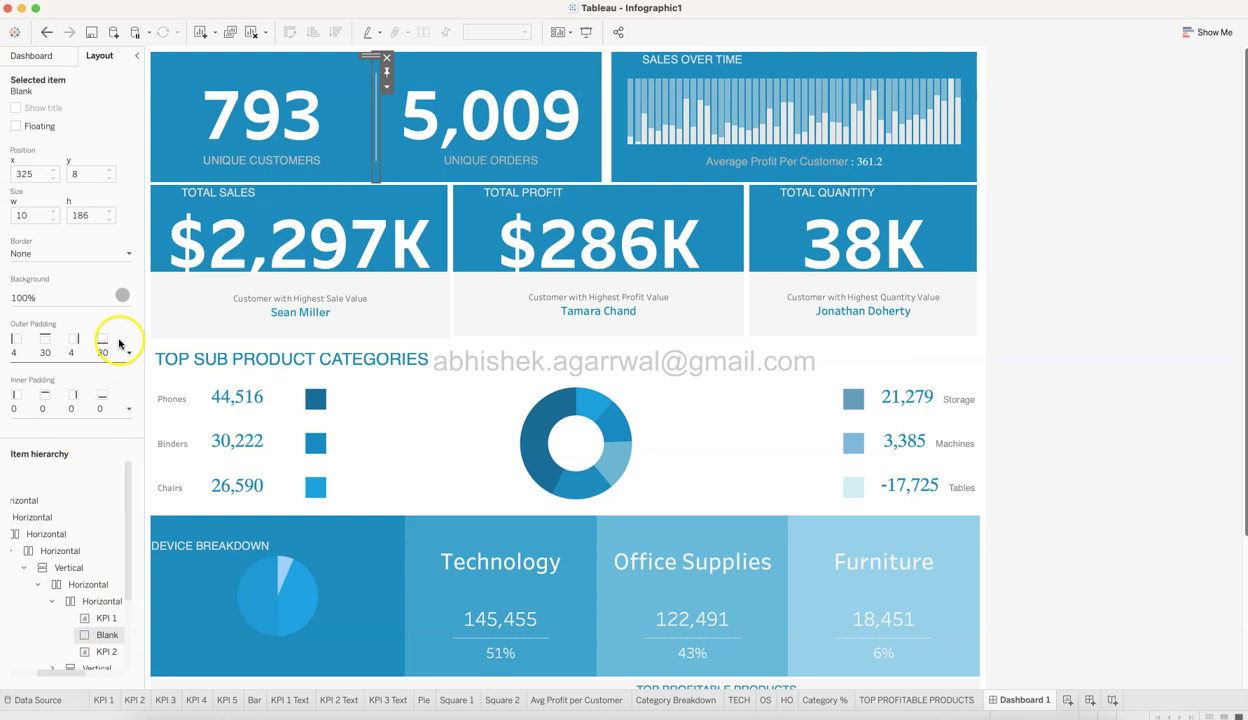
left_click(123, 296)
left_click(110, 276)
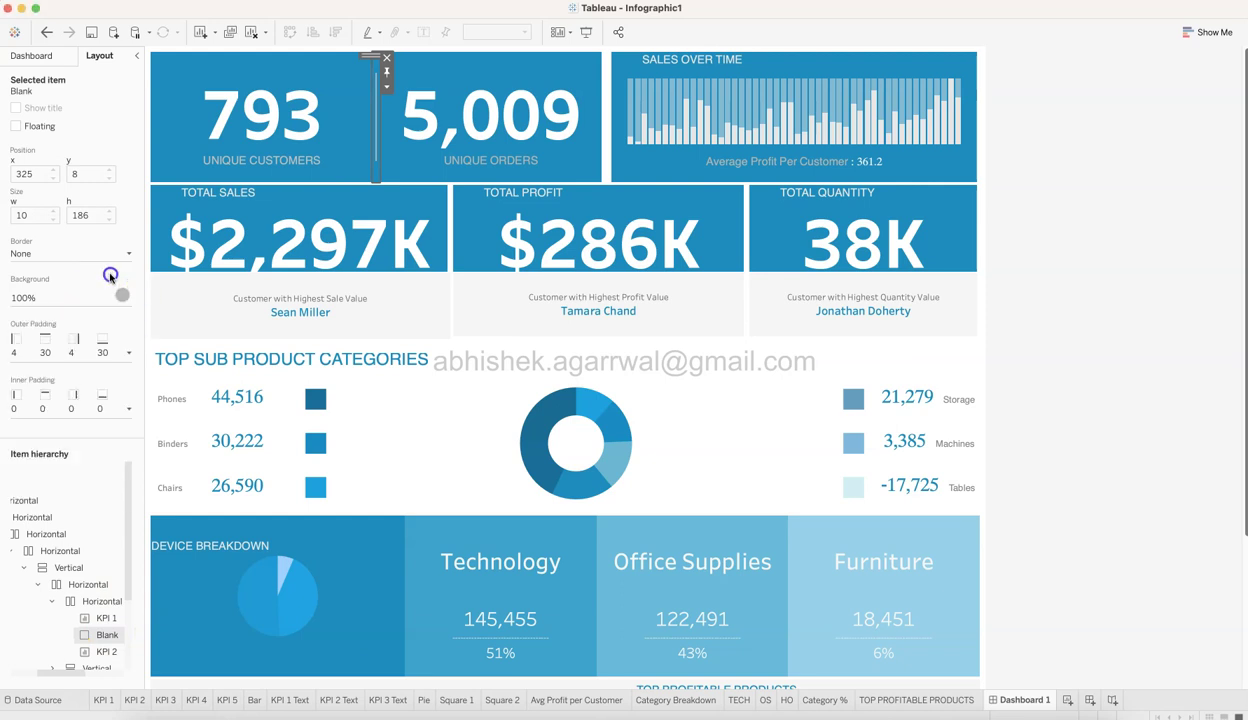
left_click(131, 355)
left_click(130, 357)
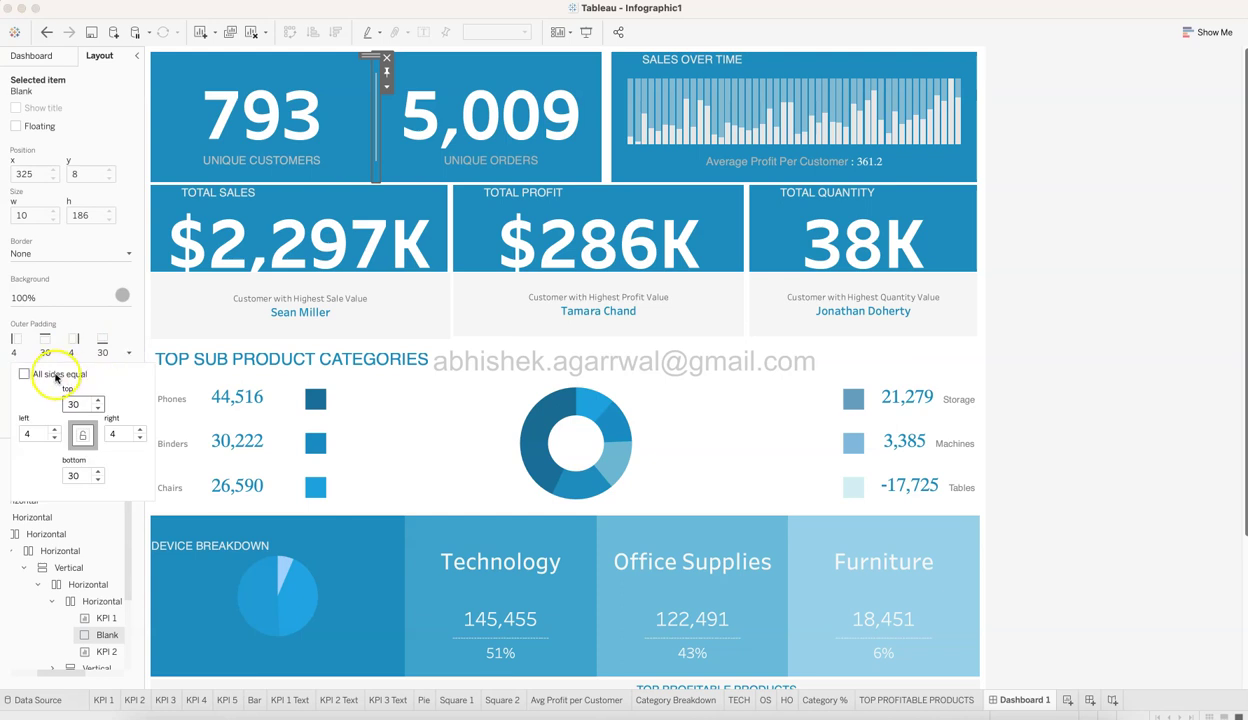
left_click(49, 438)
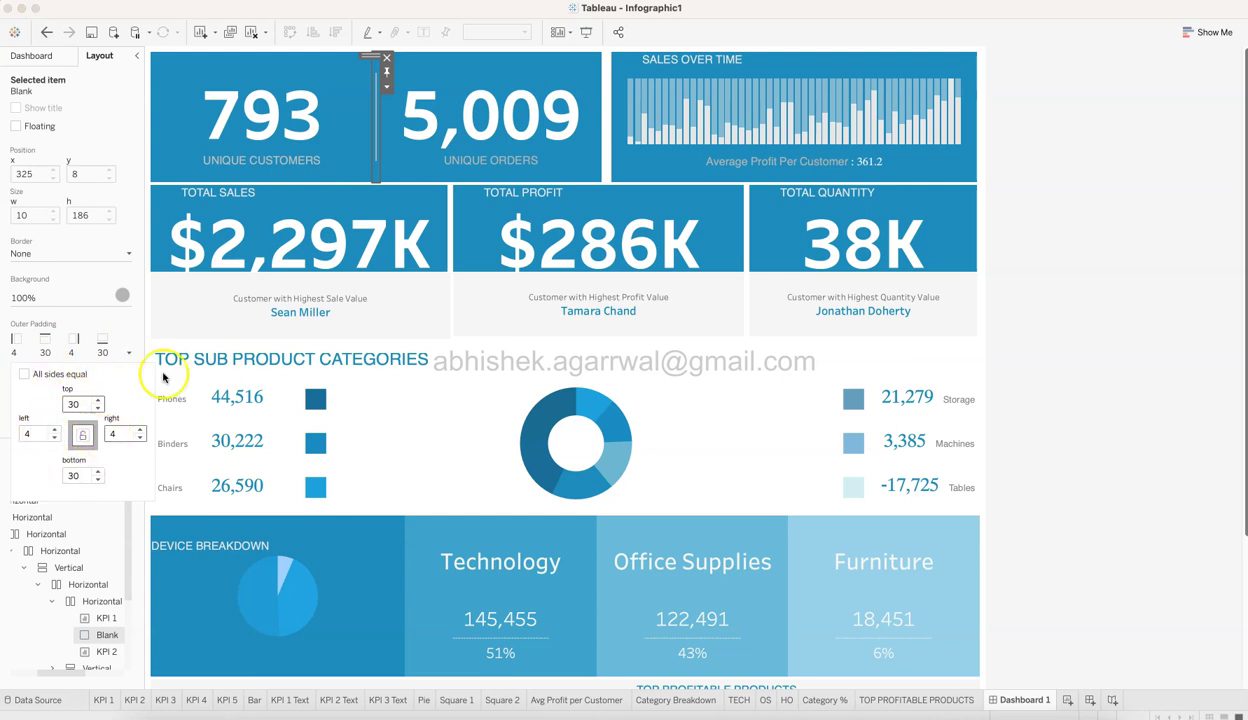
Check the Blank divider's fixed width in pixels, cancel without changing it, and clear the selection
left_click(386, 90)
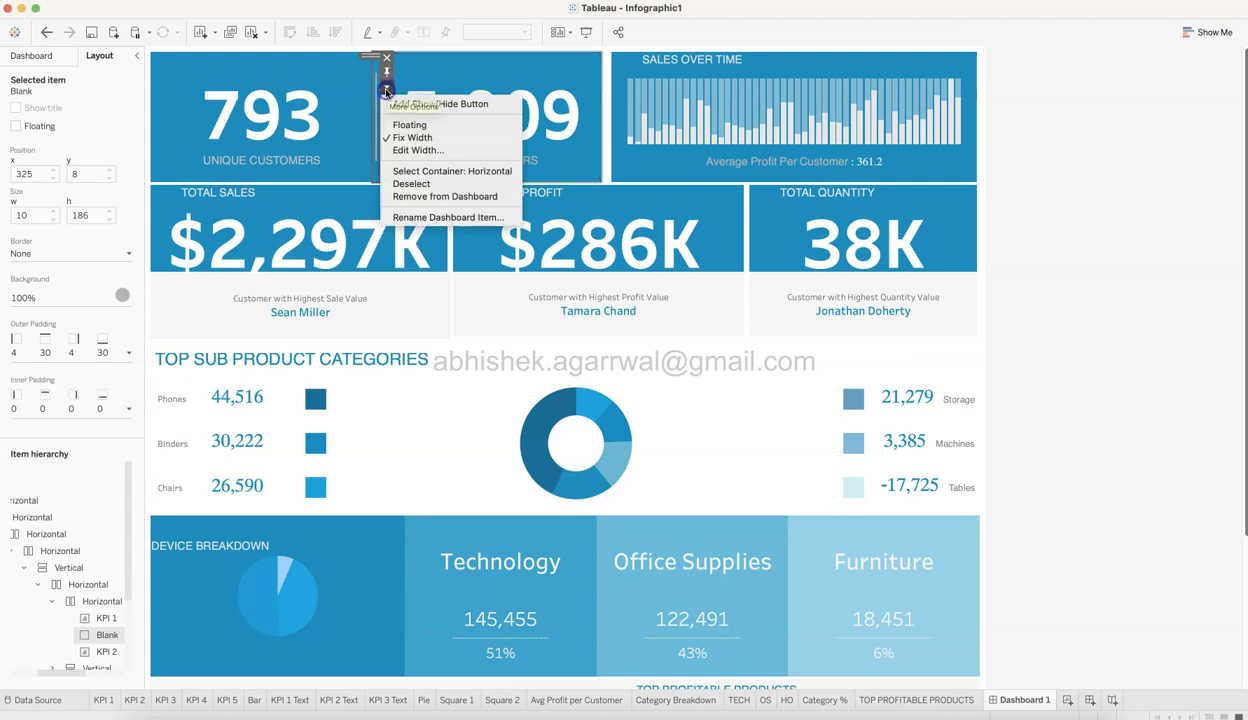
left_click(411, 150)
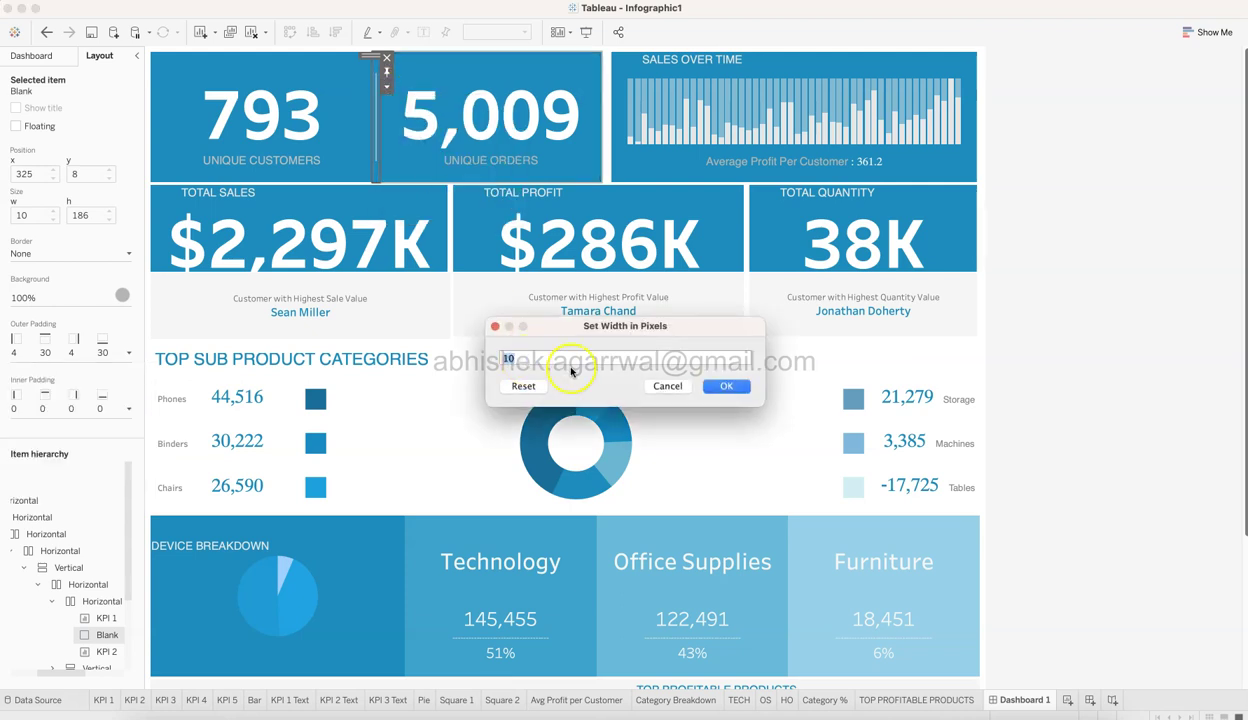
left_click(668, 387)
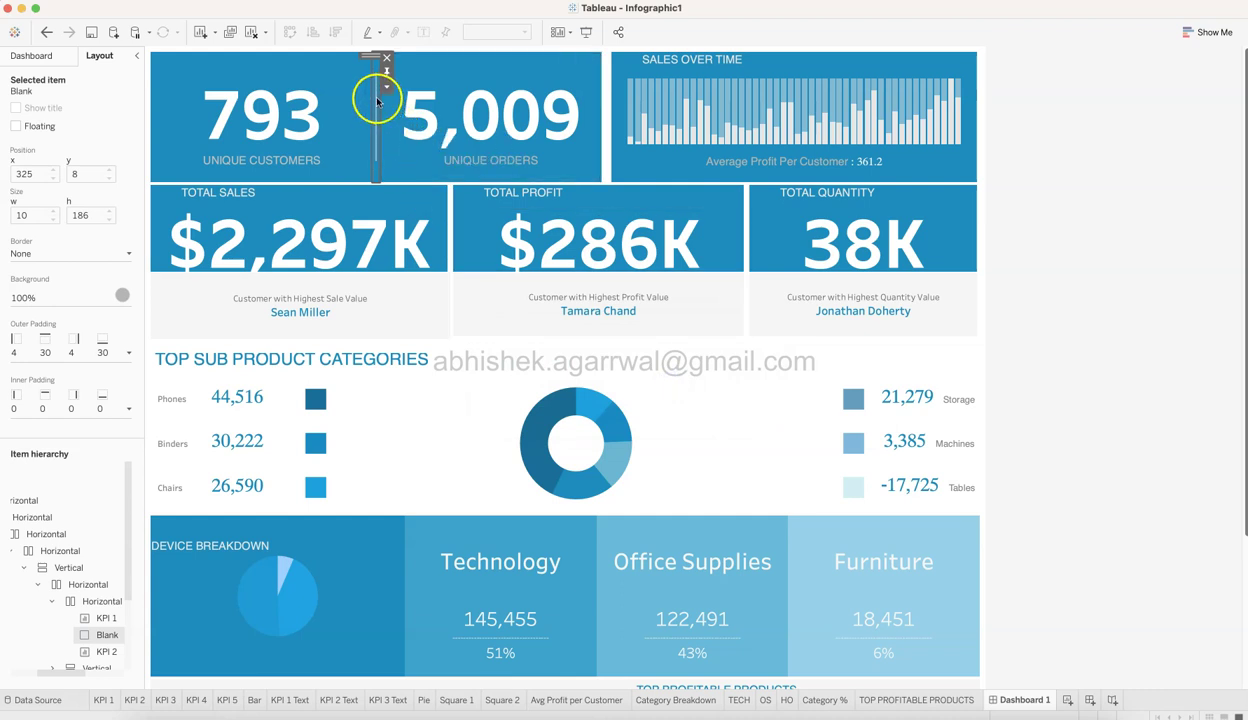
left_click(1070, 216)
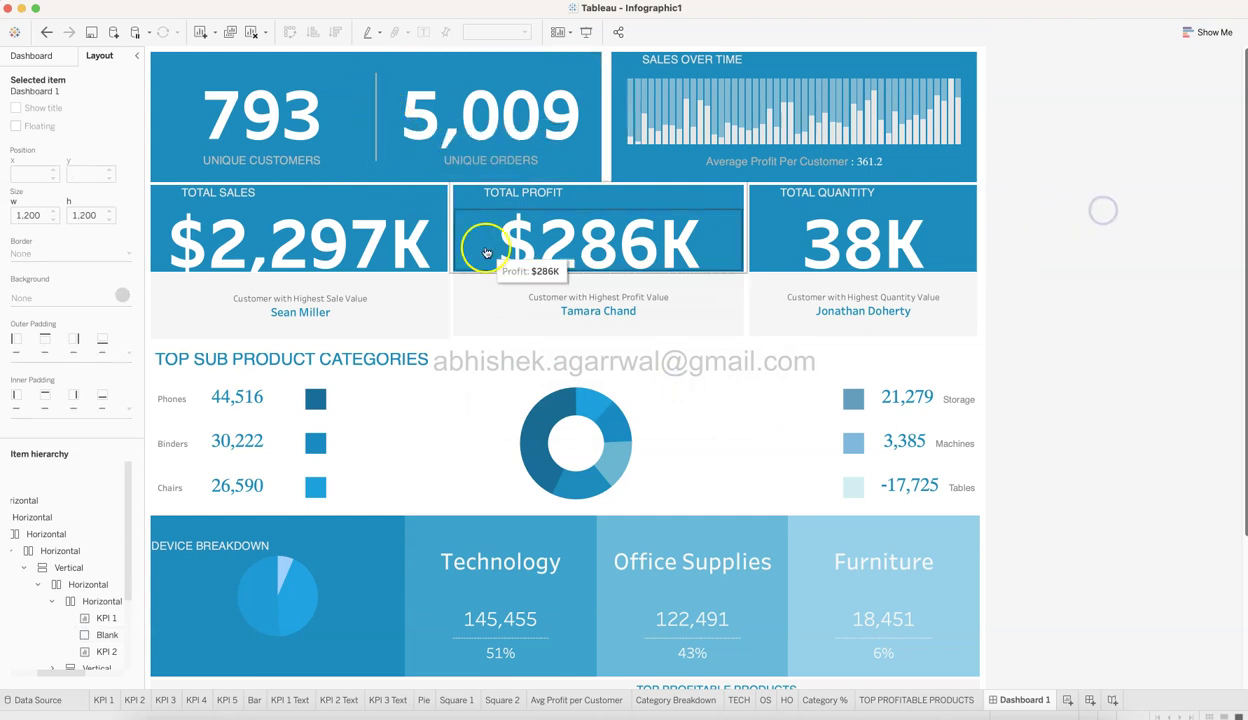
Review the background and padding settings of the UNIQUE ORDERS tile and clear the selection
left_click(484, 75)
left_click_drag(484, 75, 485, 77)
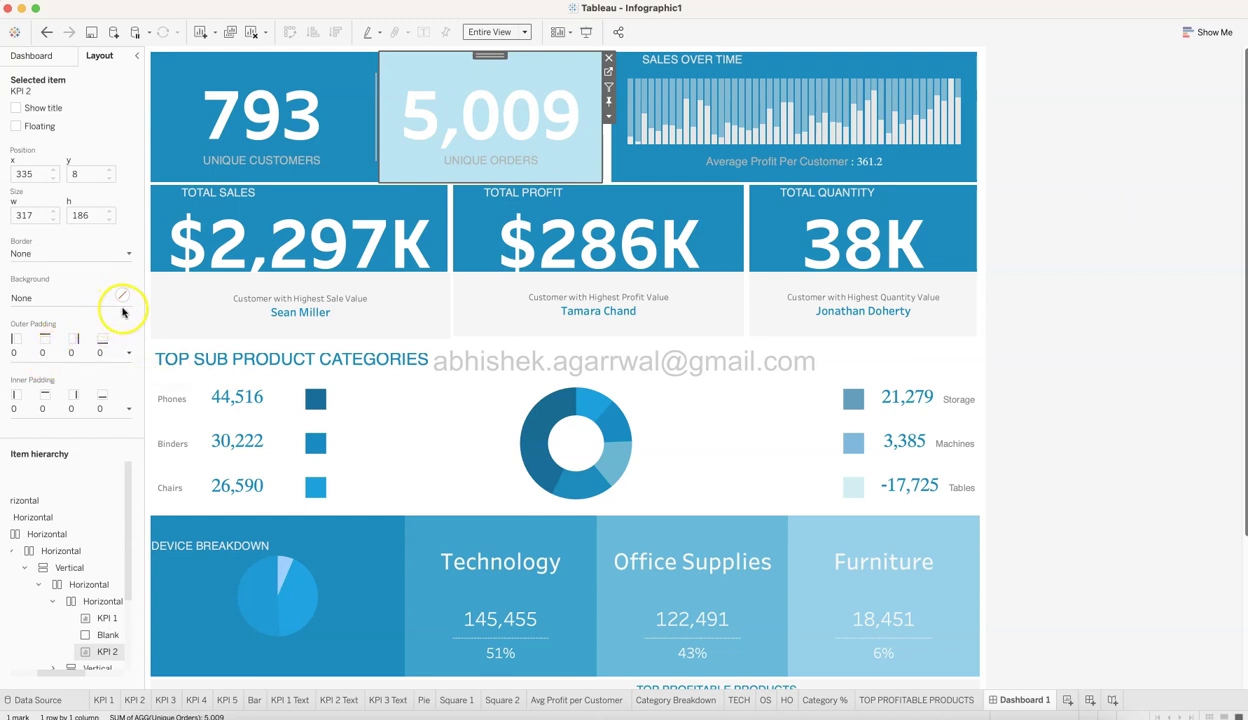
left_click(474, 125)
left_click(1132, 257)
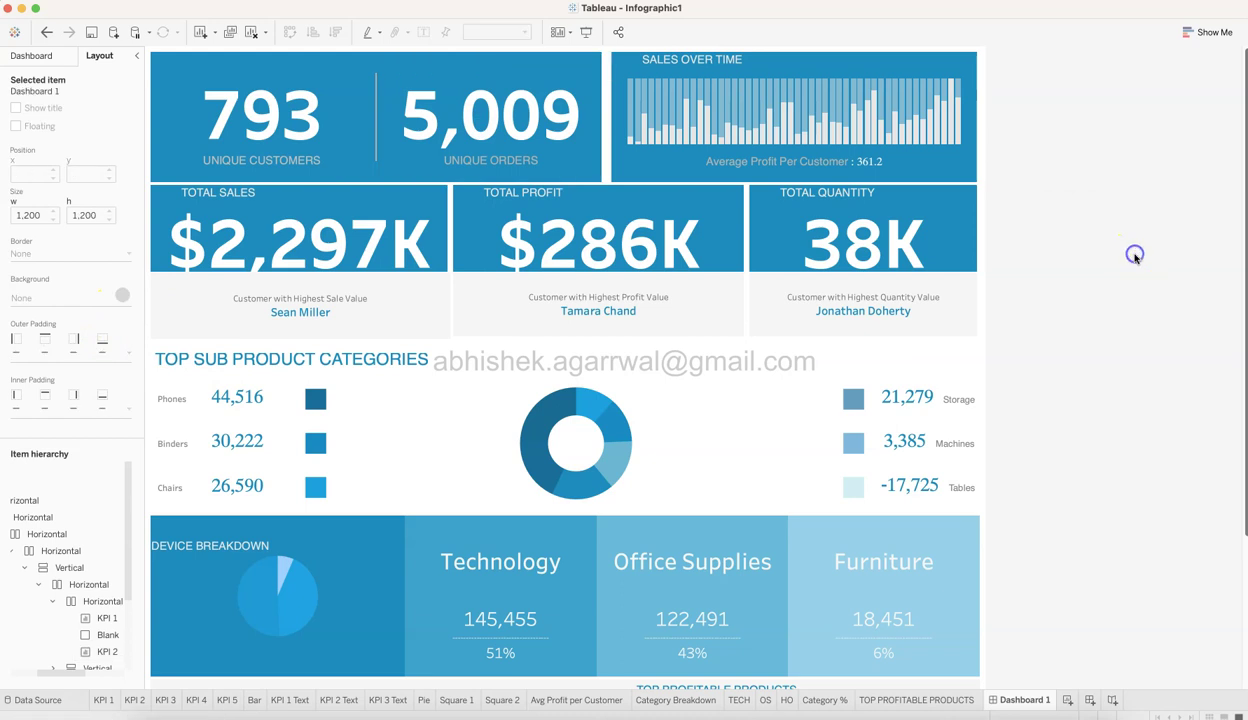
Compare the layout settings of the SALES OVER TIME bar chart and the Average Profit Per Customer text beneath it
left_click(834, 58)
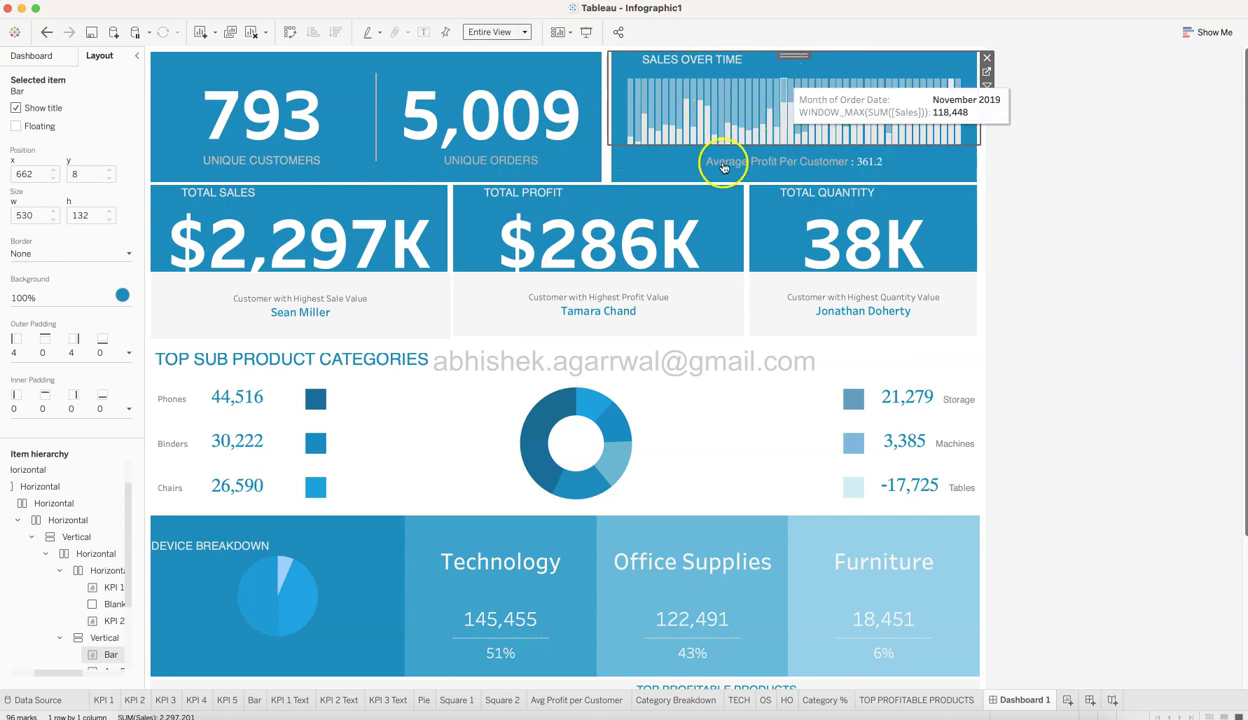
left_click(683, 172)
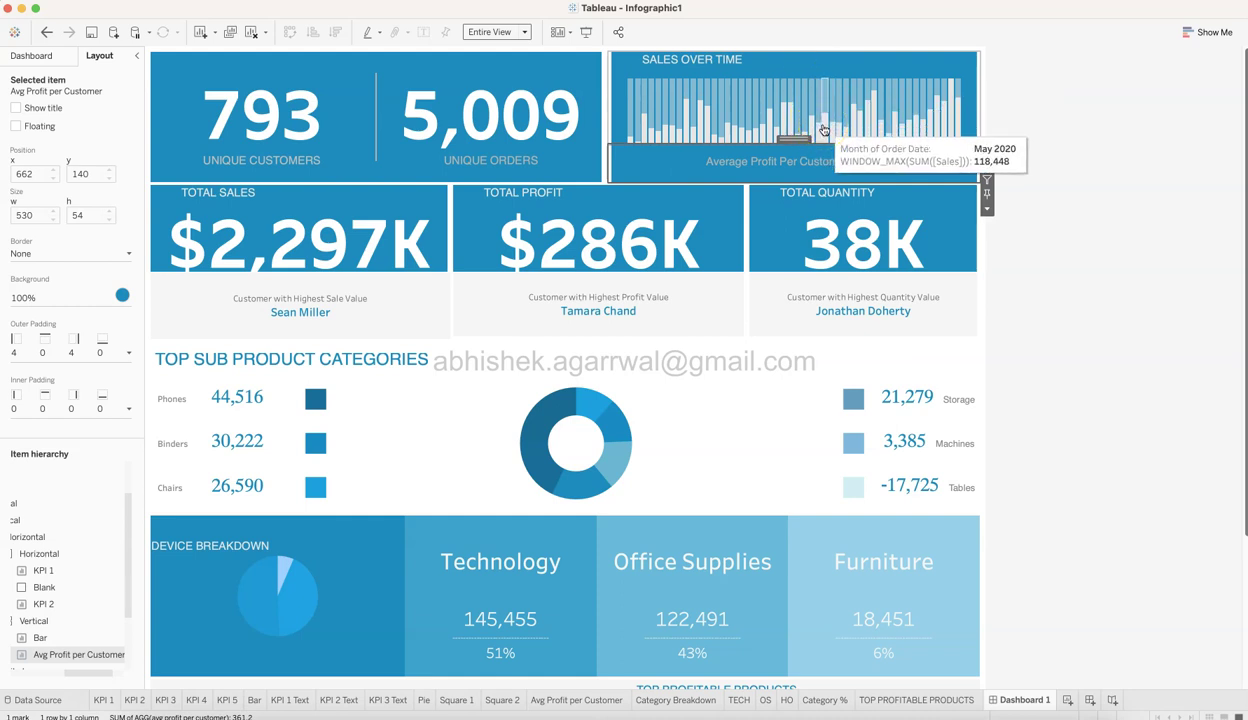
left_click(798, 61)
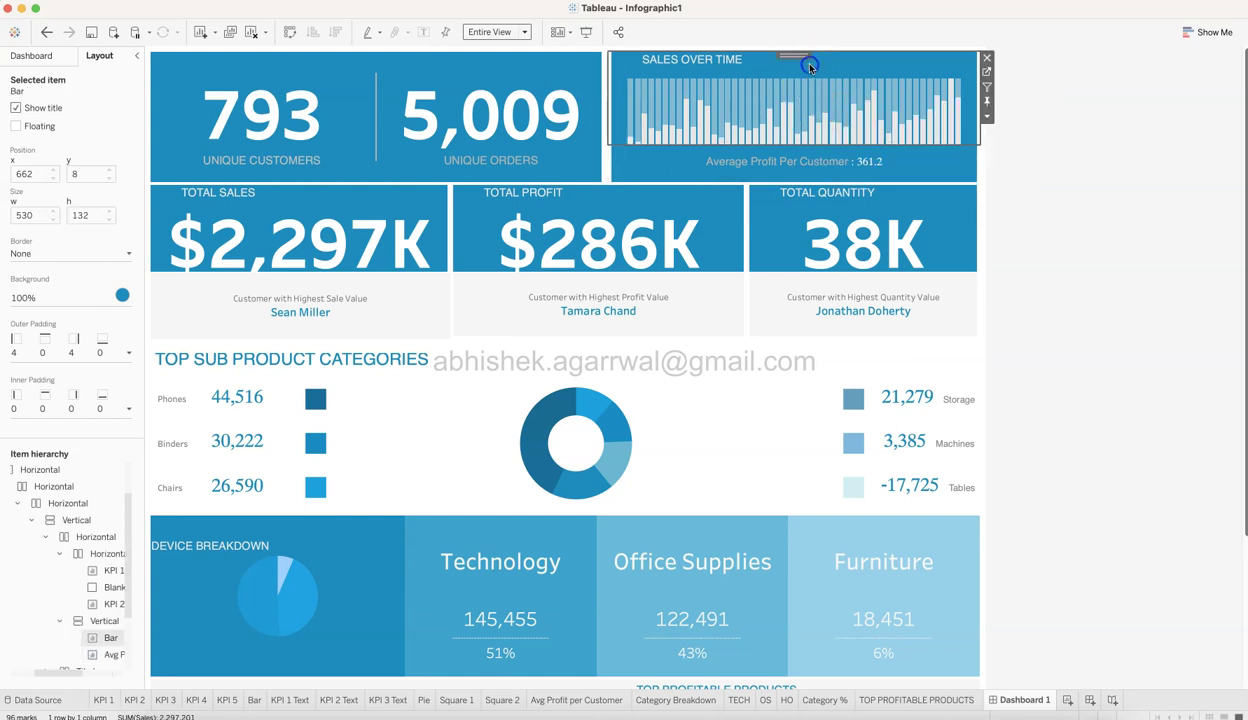
Return to the dashboard's sheet list and identify the sheets behind the bar chart and the average-profit text
left_click(33, 55)
mouse_move(41, 285)
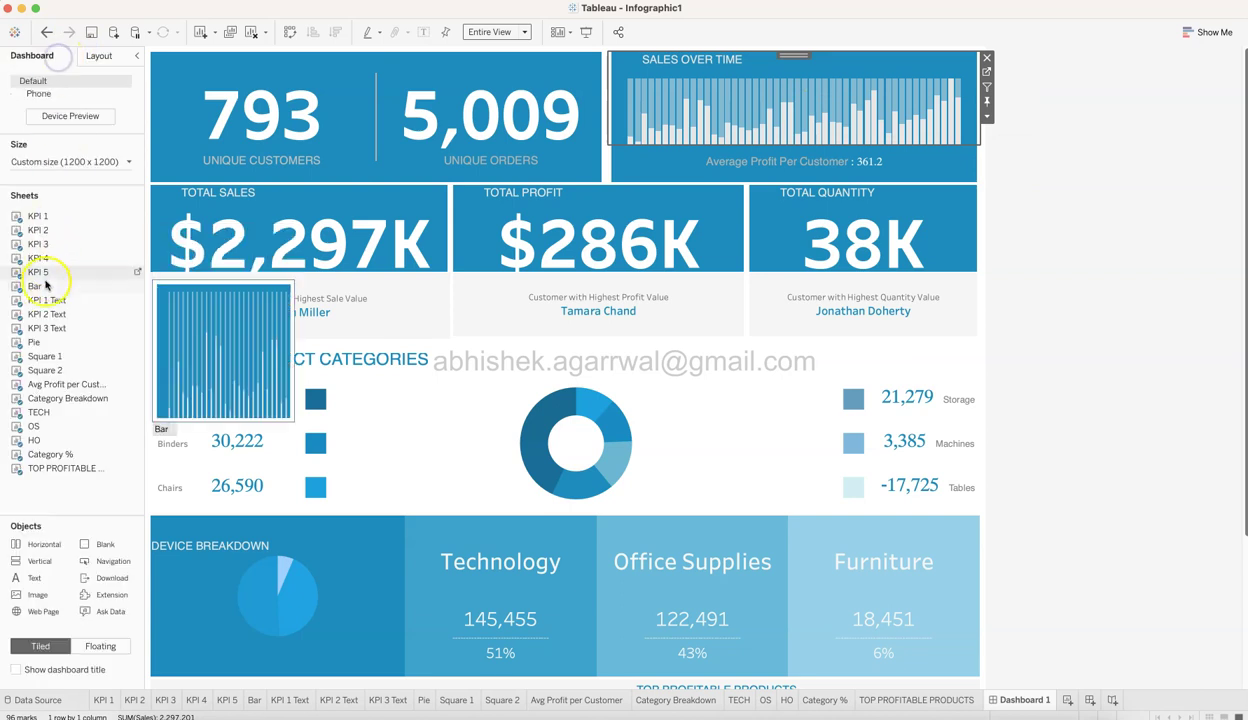
left_click(687, 172)
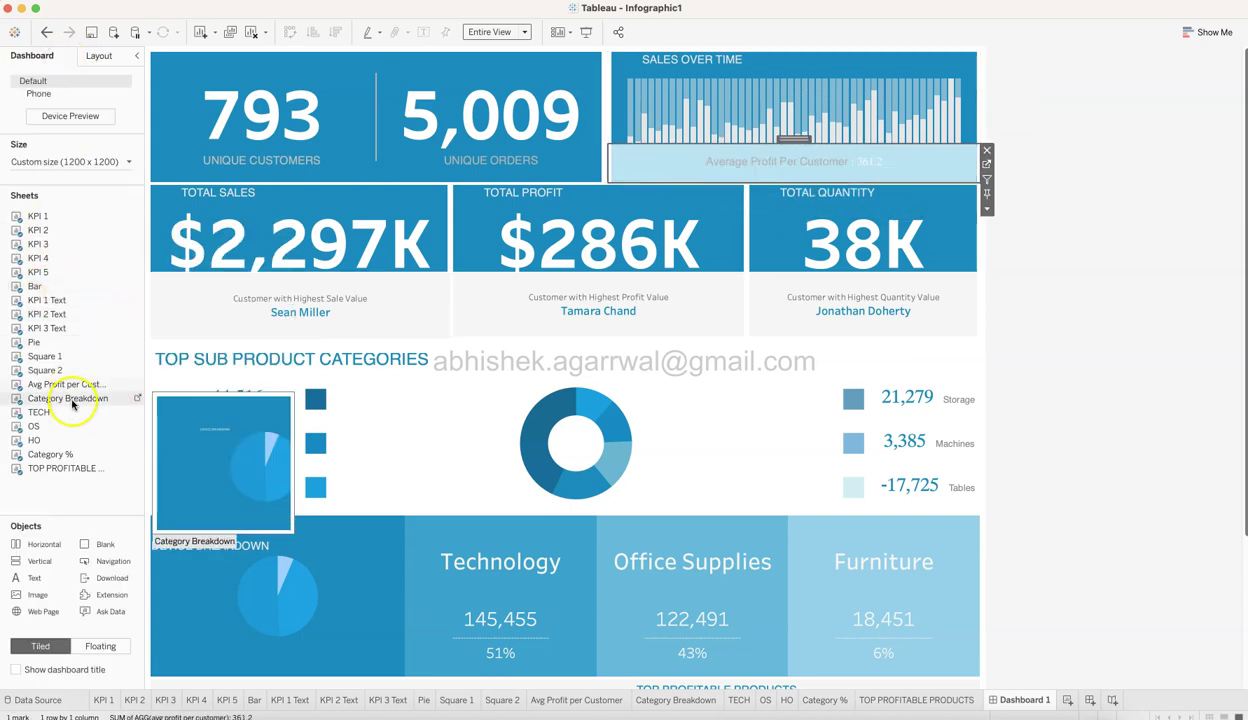
left_click(899, 168)
left_click(1181, 166)
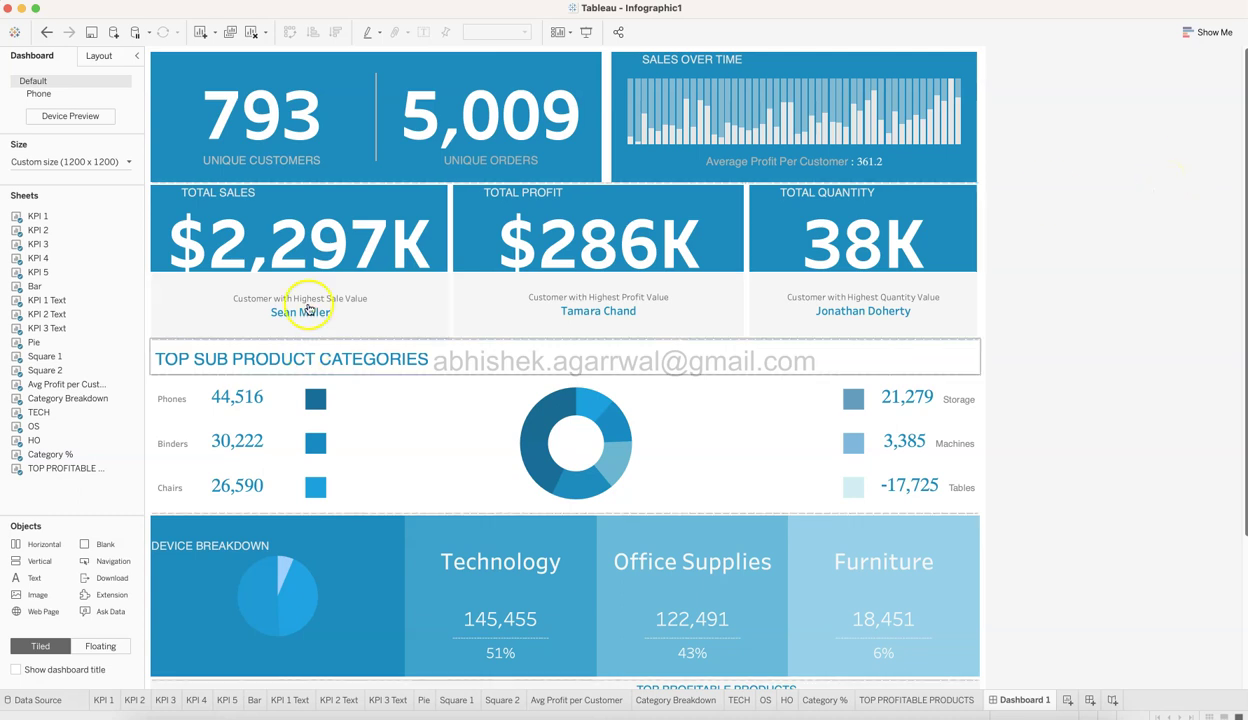
Examine how the TOTAL SALES tile's container nests inside the row container holding all three total tiles
left_click(329, 195)
double_click(301, 178)
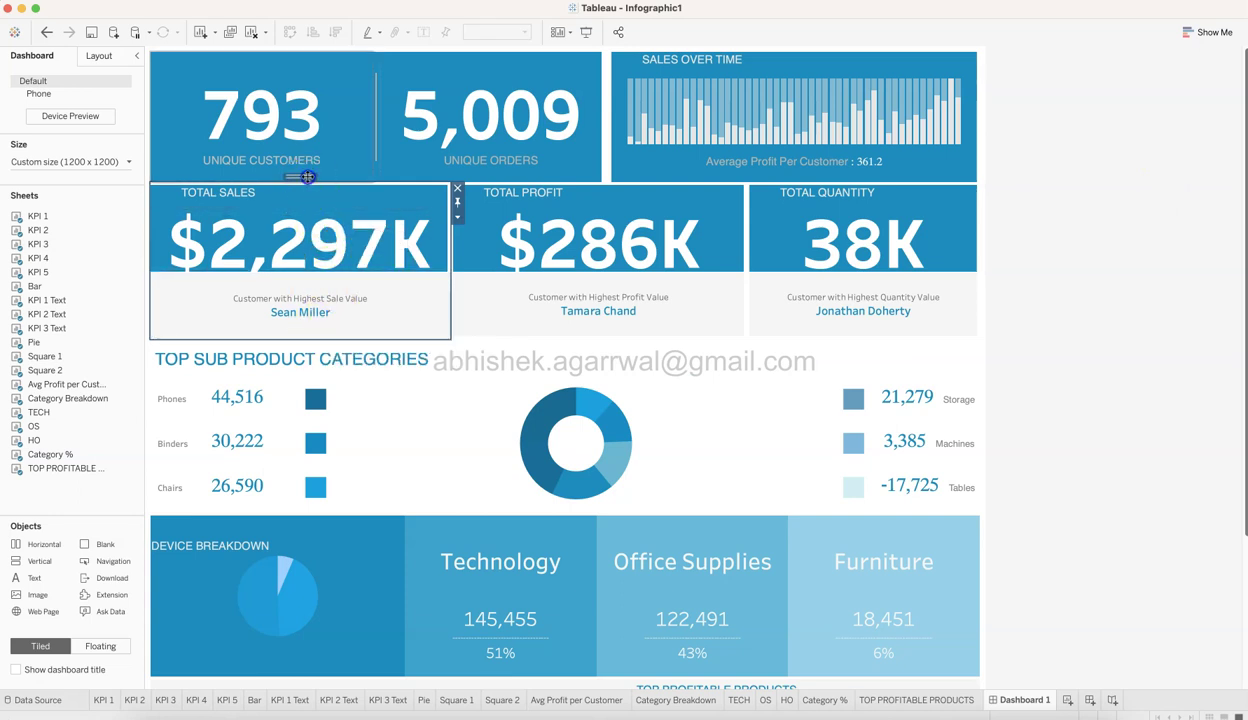
left_click_drag(301, 177, 423, 316)
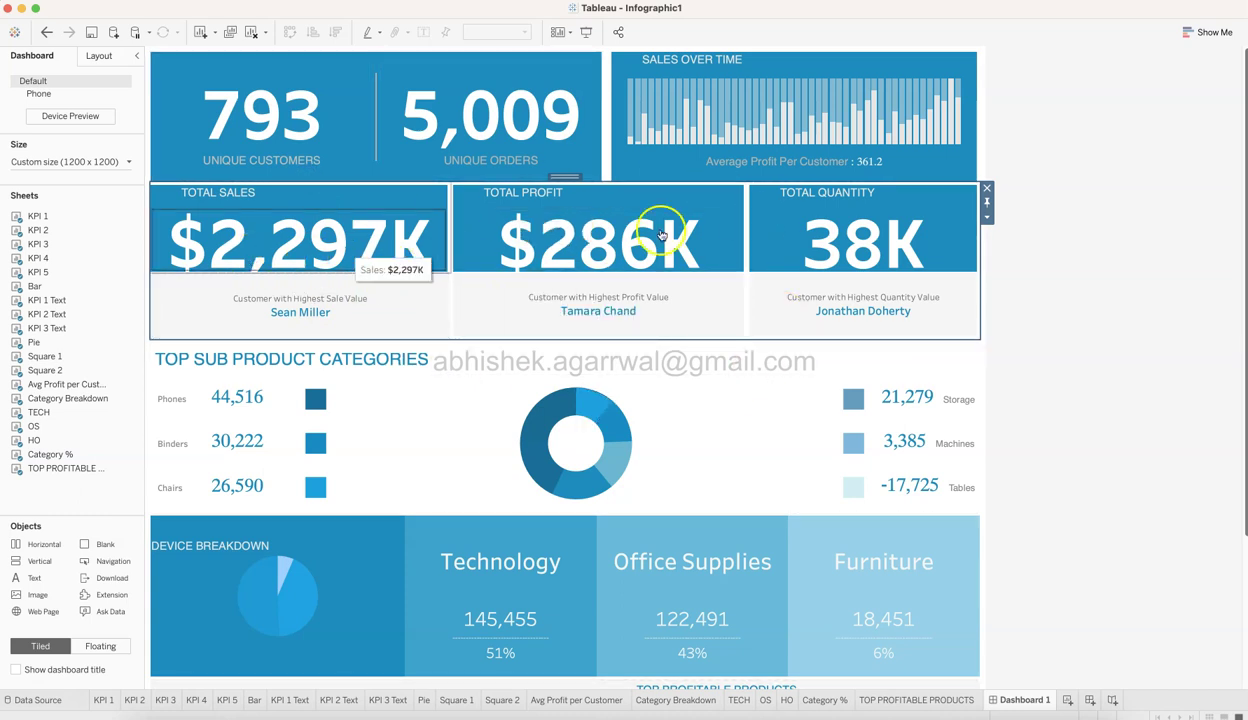
left_click(396, 199)
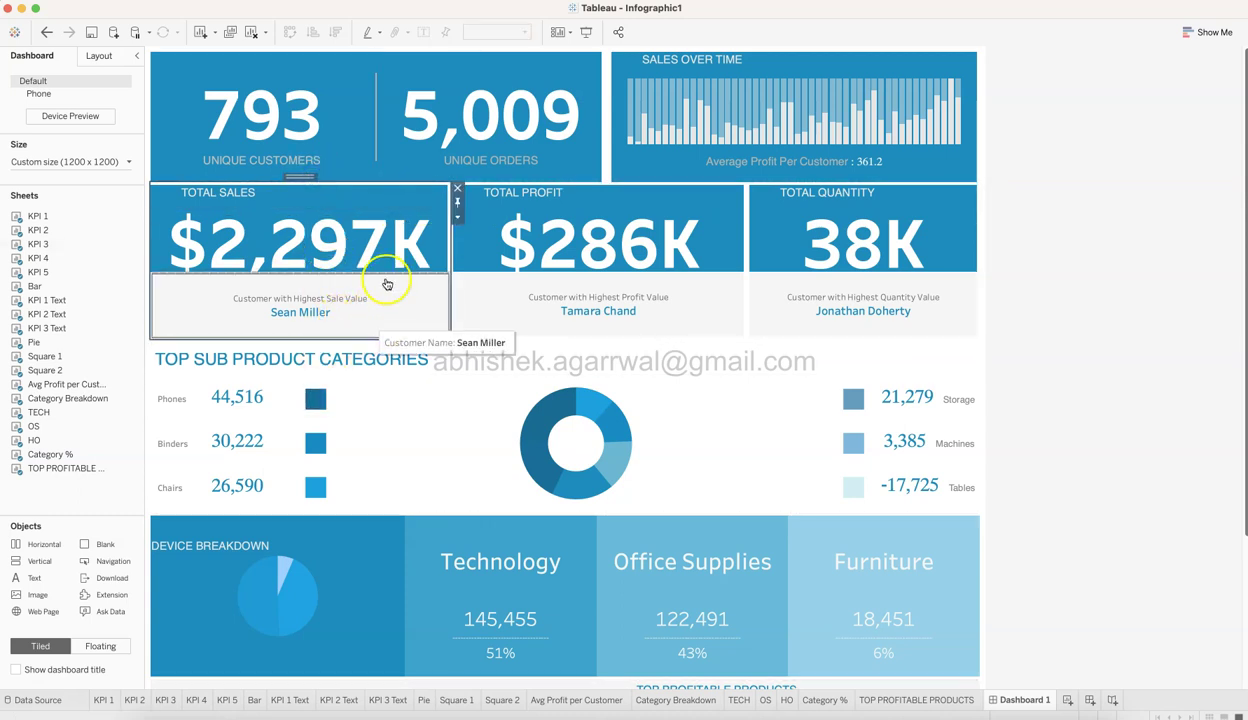
Examine the TOTAL SALES tile and the three highest-value customer texts beneath the total tiles, and clear the selection
left_click(363, 200)
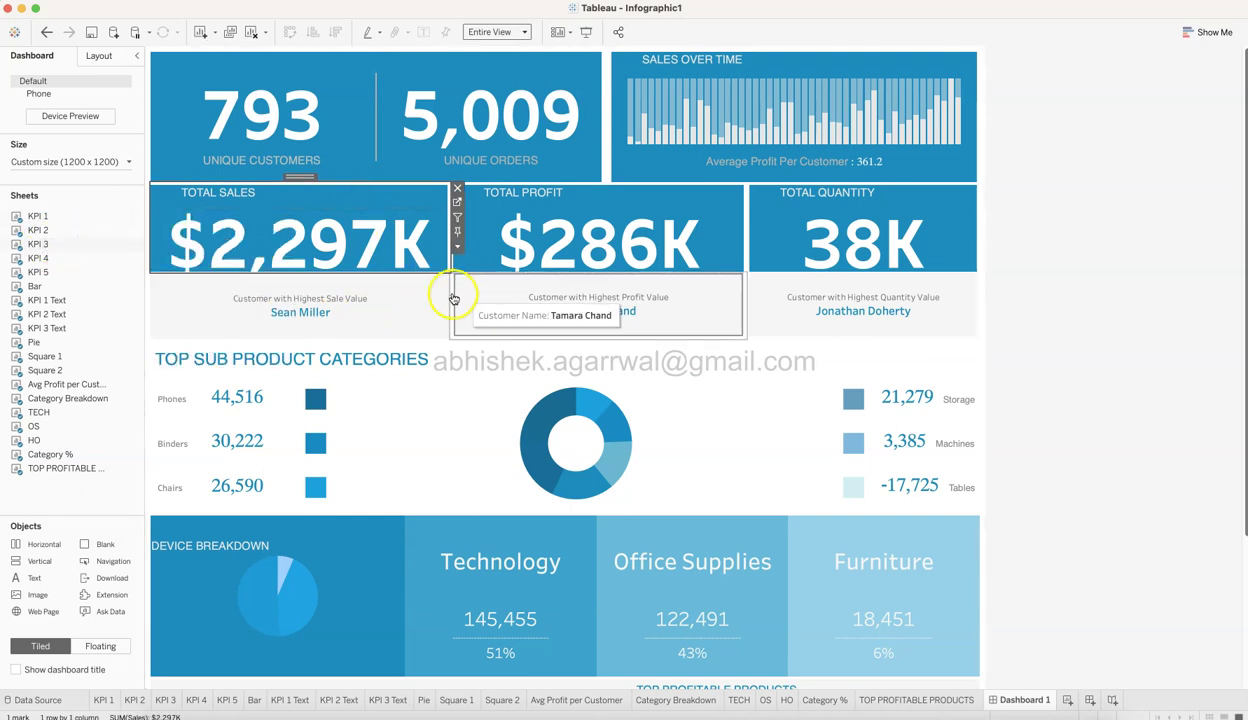
left_click(402, 300)
mouse_move(84, 301)
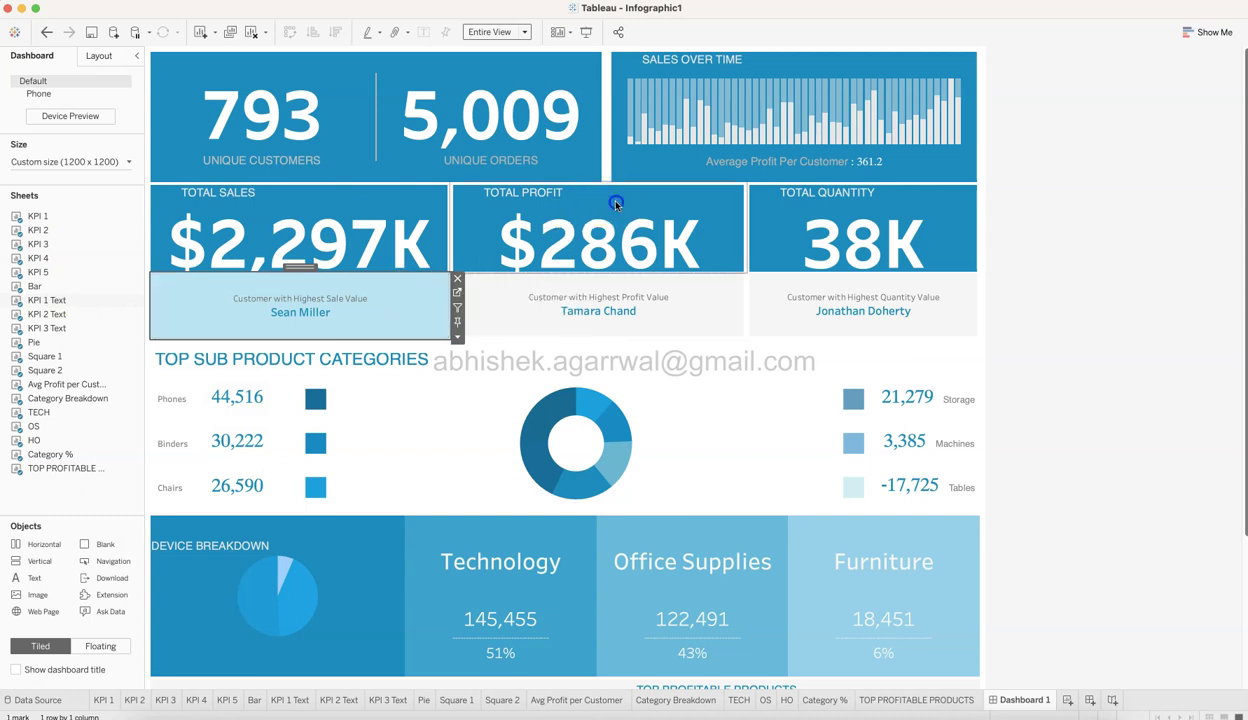
left_click(717, 304)
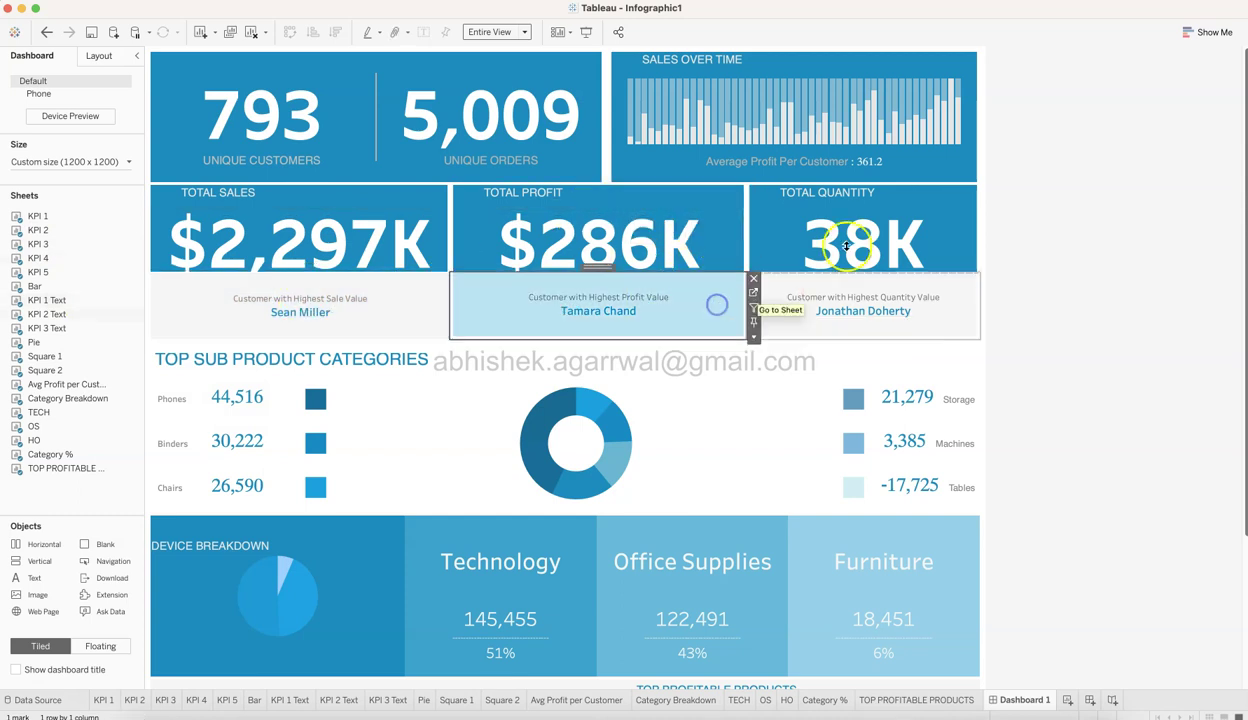
left_click(924, 309)
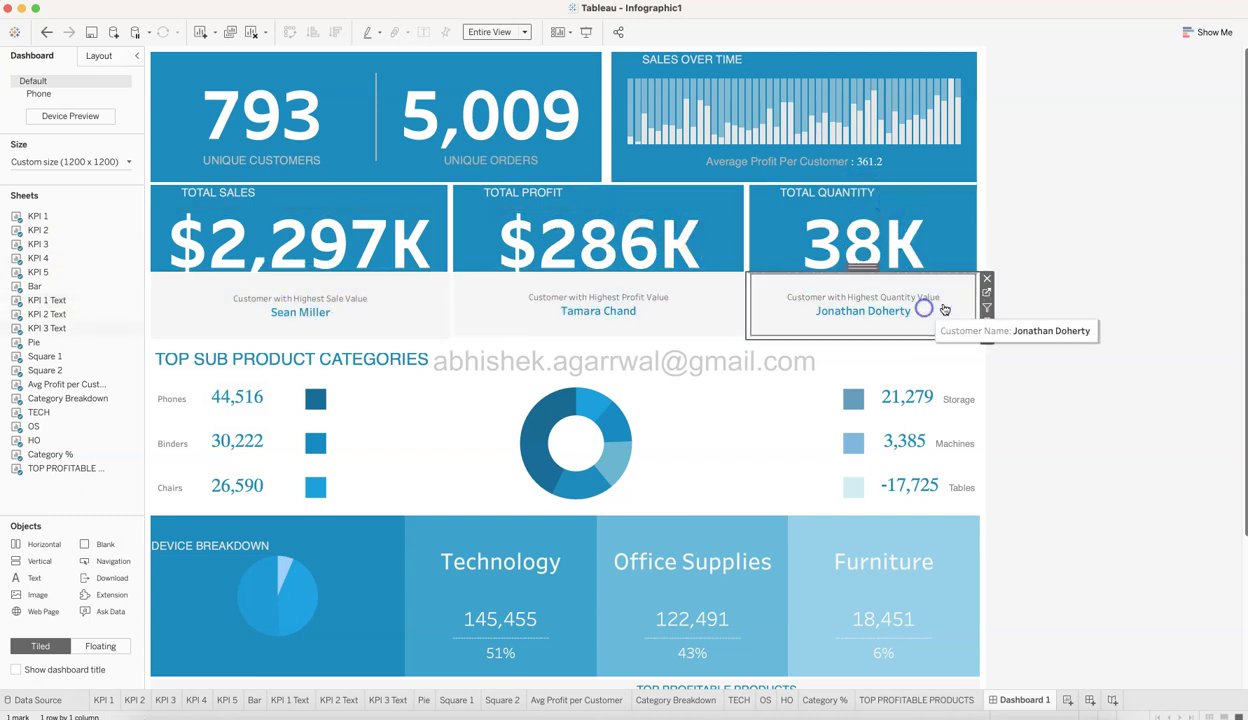
left_click(1145, 300)
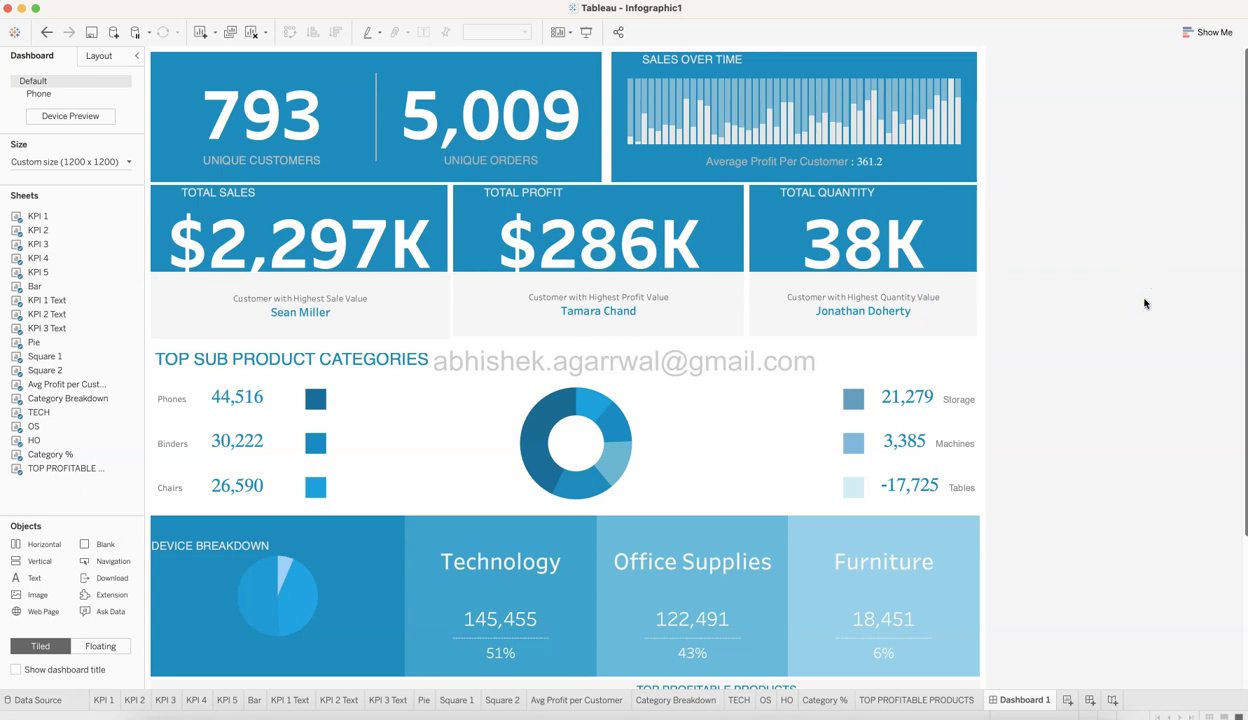
Examine the TOP SUB PRODUCT CATEGORIES text heading and the container row of square charts and donut beneath it
left_click(396, 357)
mouse_move(36, 577)
left_mouse_down()
mouse_move(279, 362)
mouse_move(318, 364)
left_mouse_up()
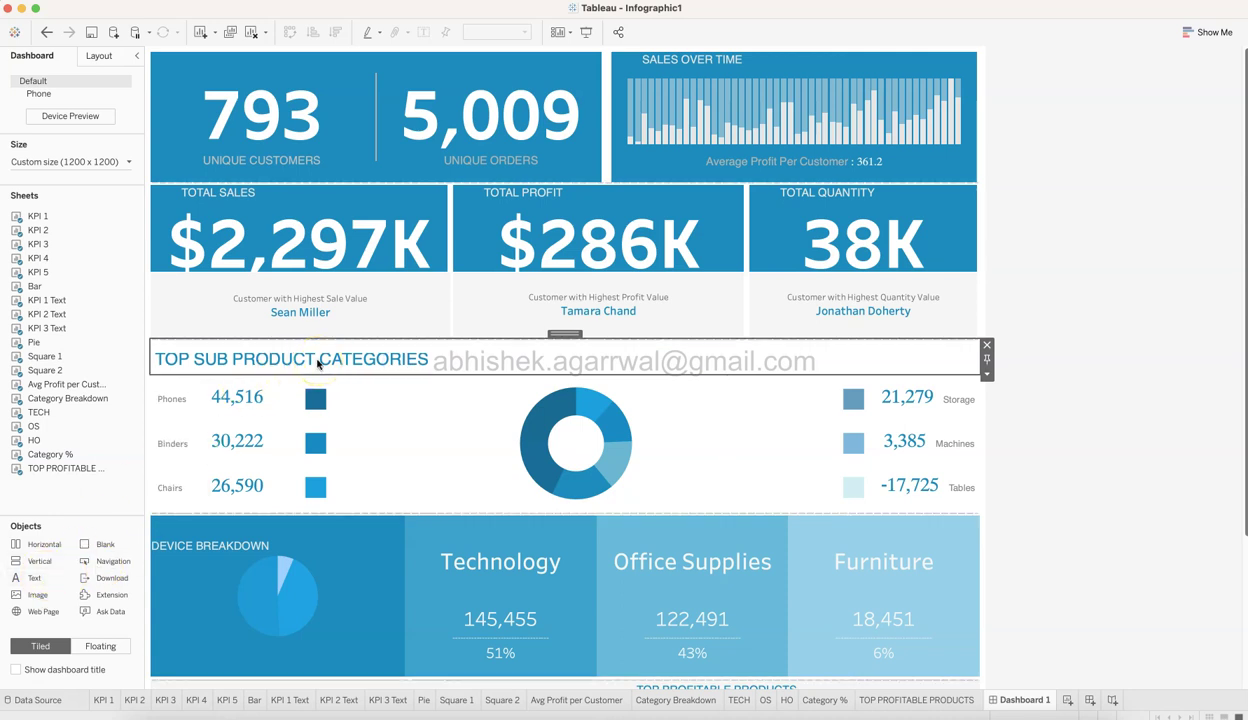
mouse_move(221, 446)
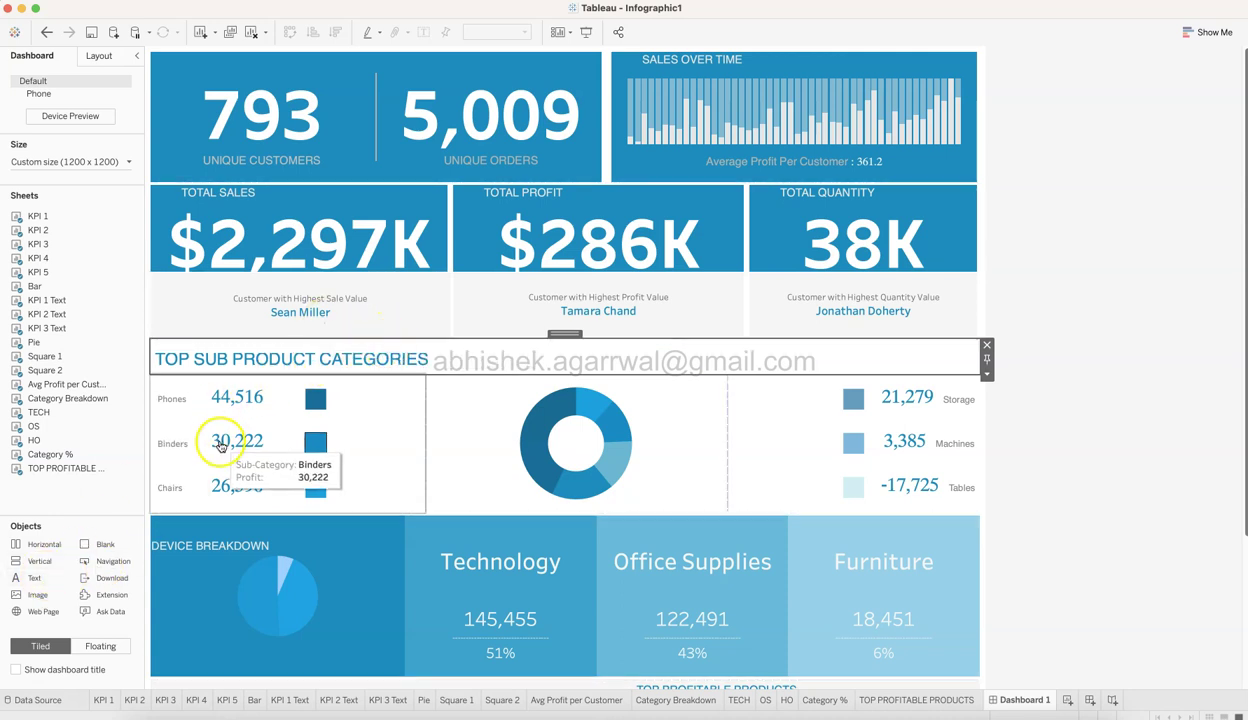
mouse_move(845, 443)
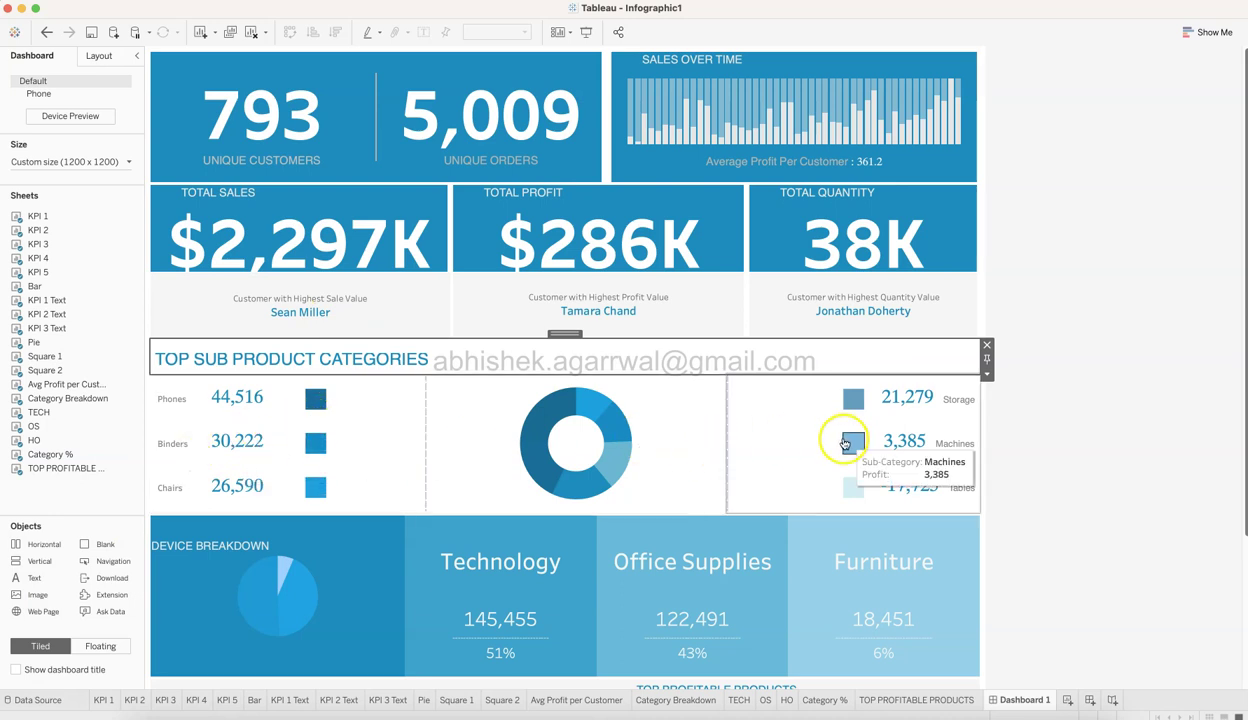
left_click(771, 434)
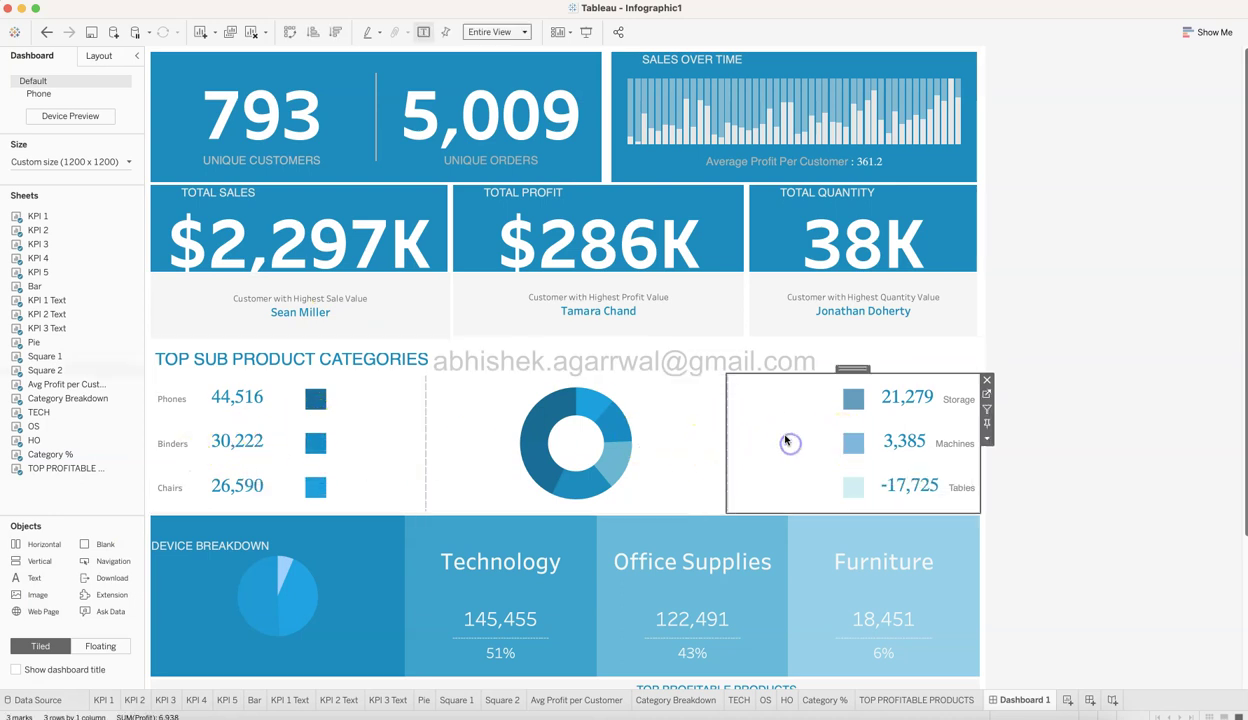
double_click(852, 369)
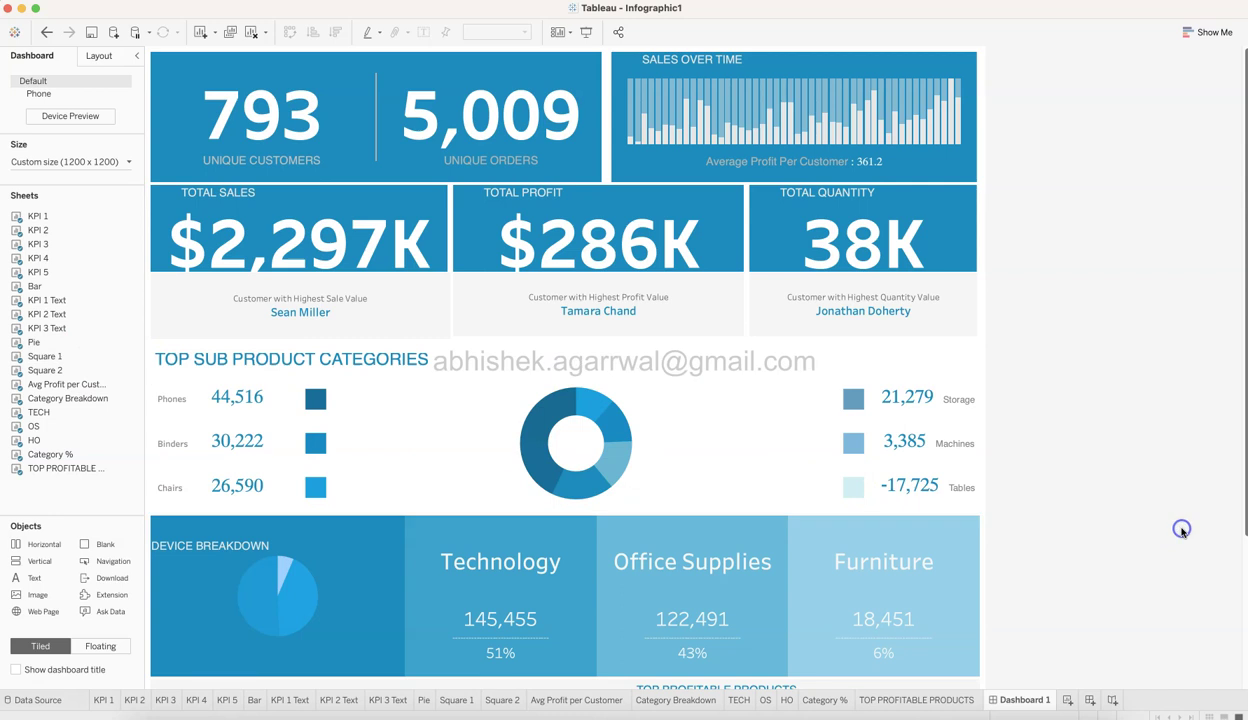
Examine the DEVICE BREAKDOWN row and match its pie, Technology and Office Supplies tiles to the dashboard's sheets
scroll(1181, 531, "down", 5)
left_click(358, 454)
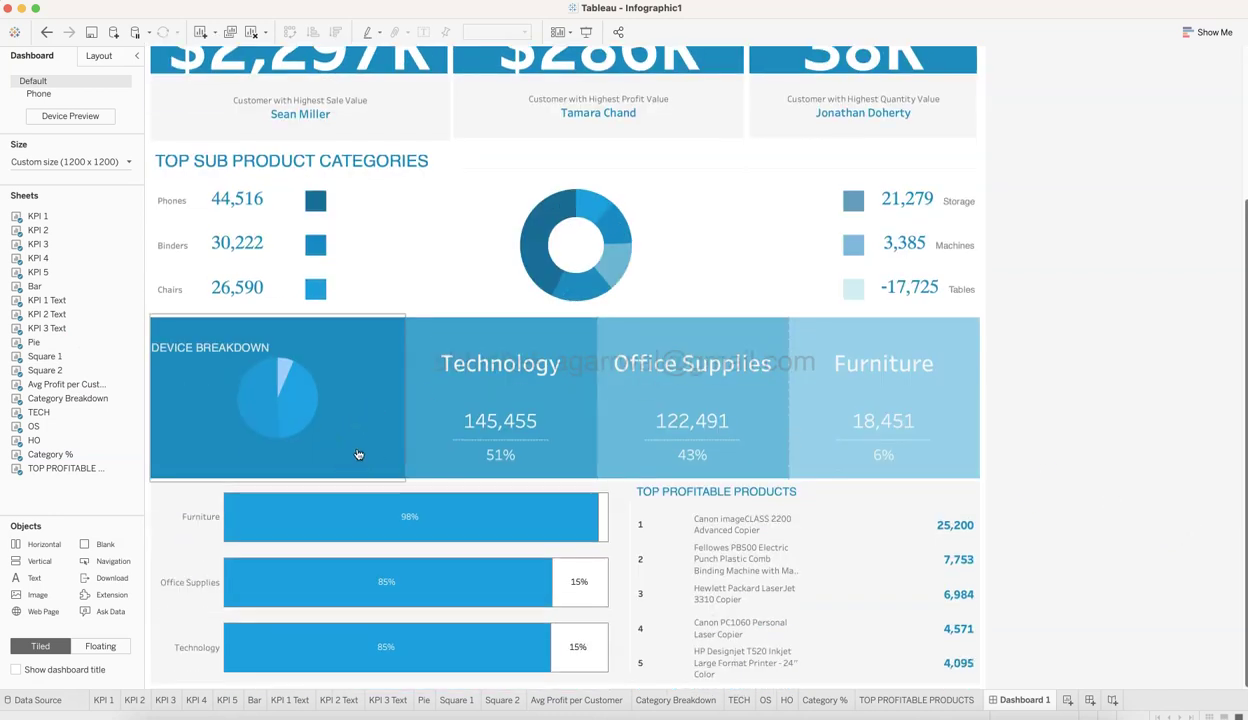
left_click_drag(326, 412, 285, 390)
left_click(476, 393)
left_click(488, 433)
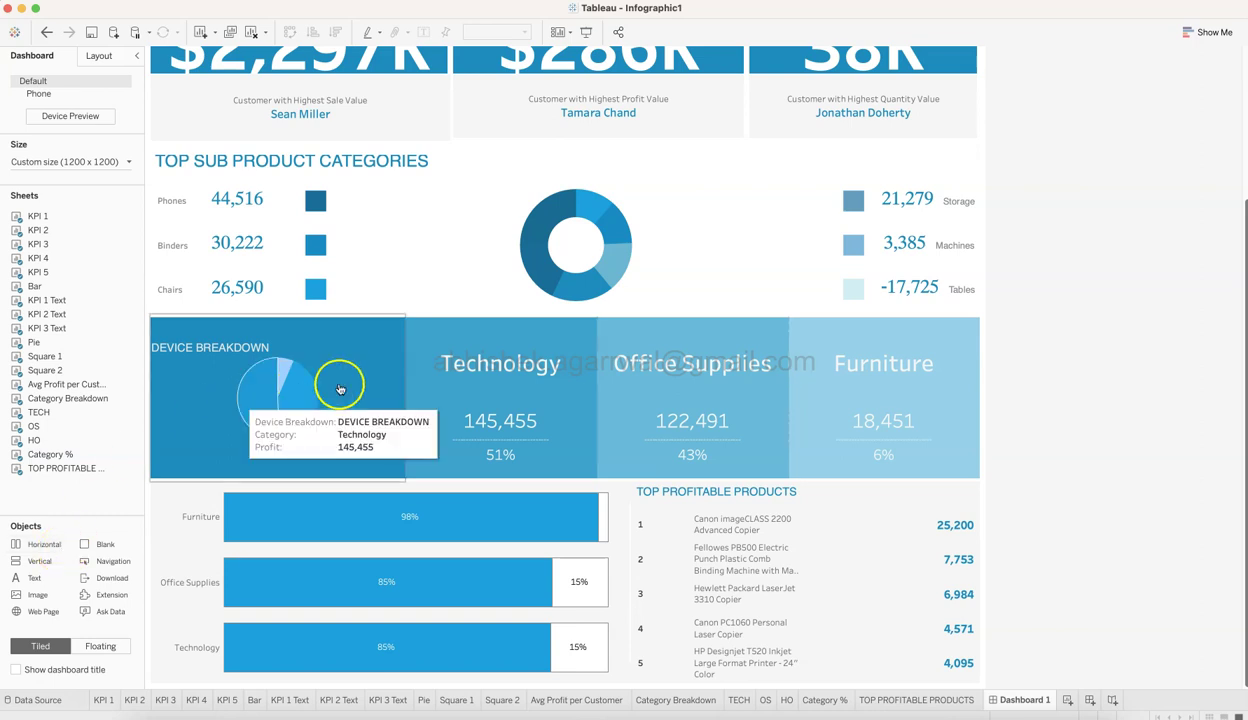
mouse_move(76, 395)
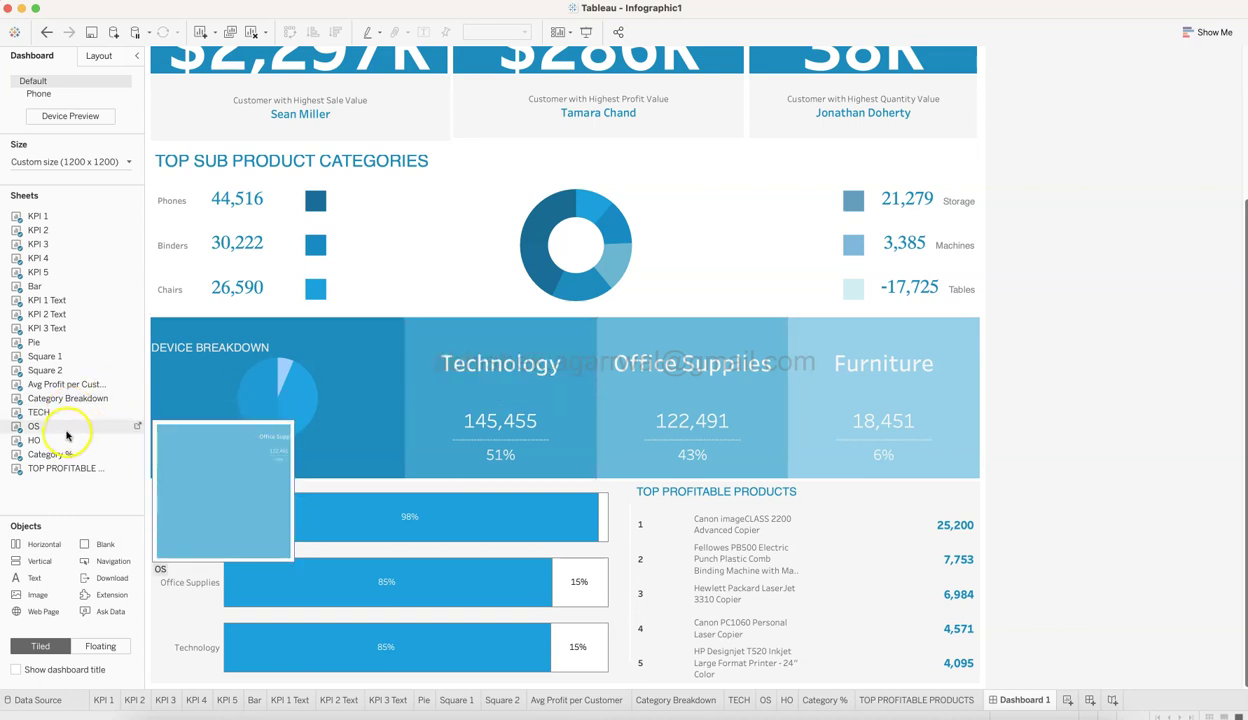
mouse_move(650, 420)
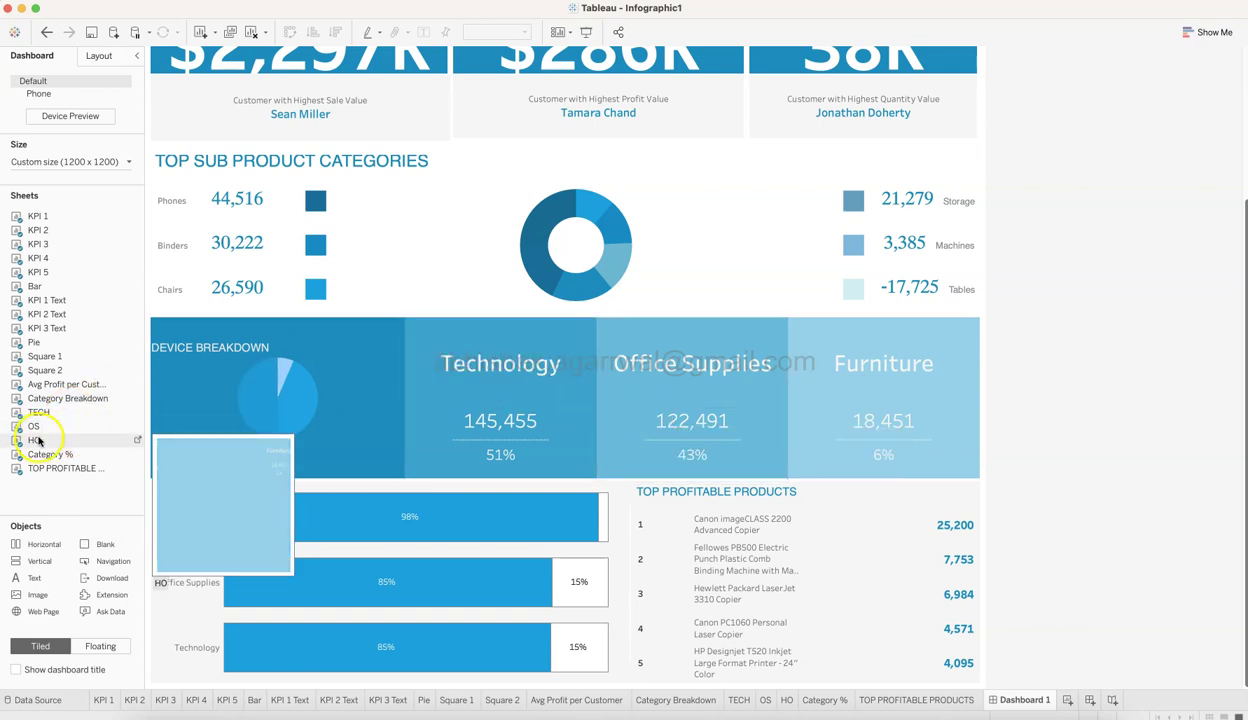
Match the Furniture tile to the HO sheet in the dashboard's sheet list and clear the selection
left_click(836, 391)
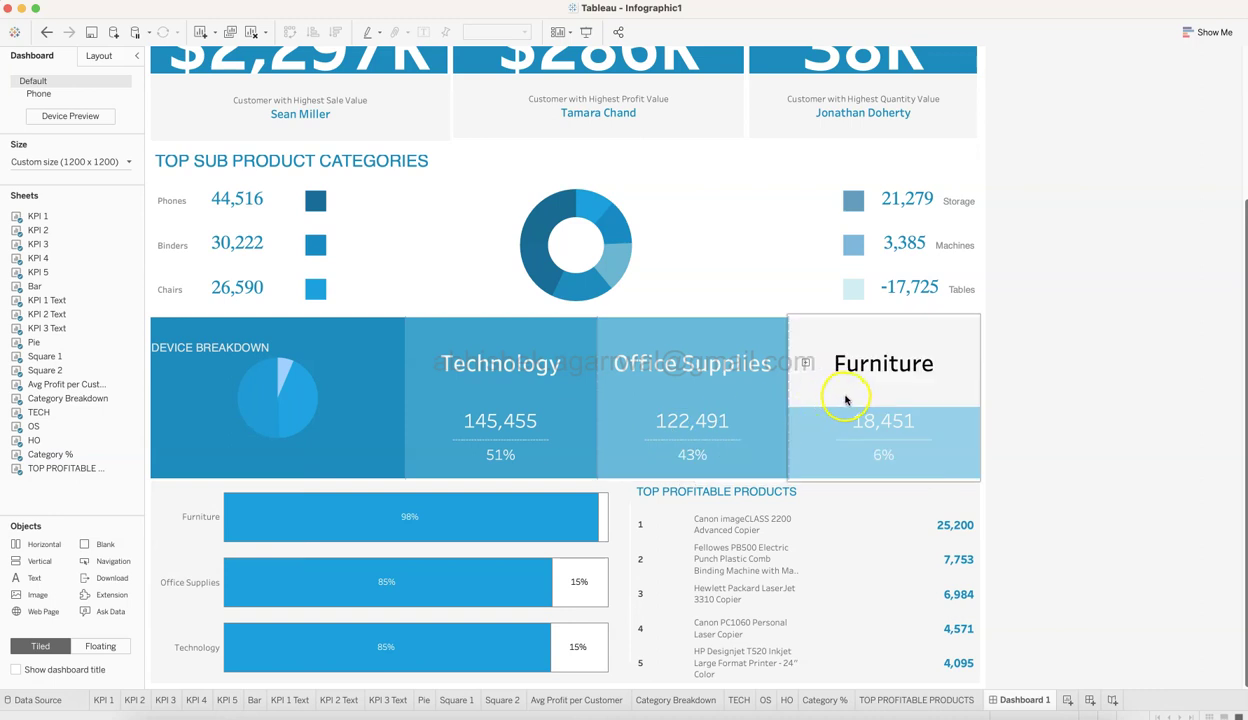
mouse_move(64, 441)
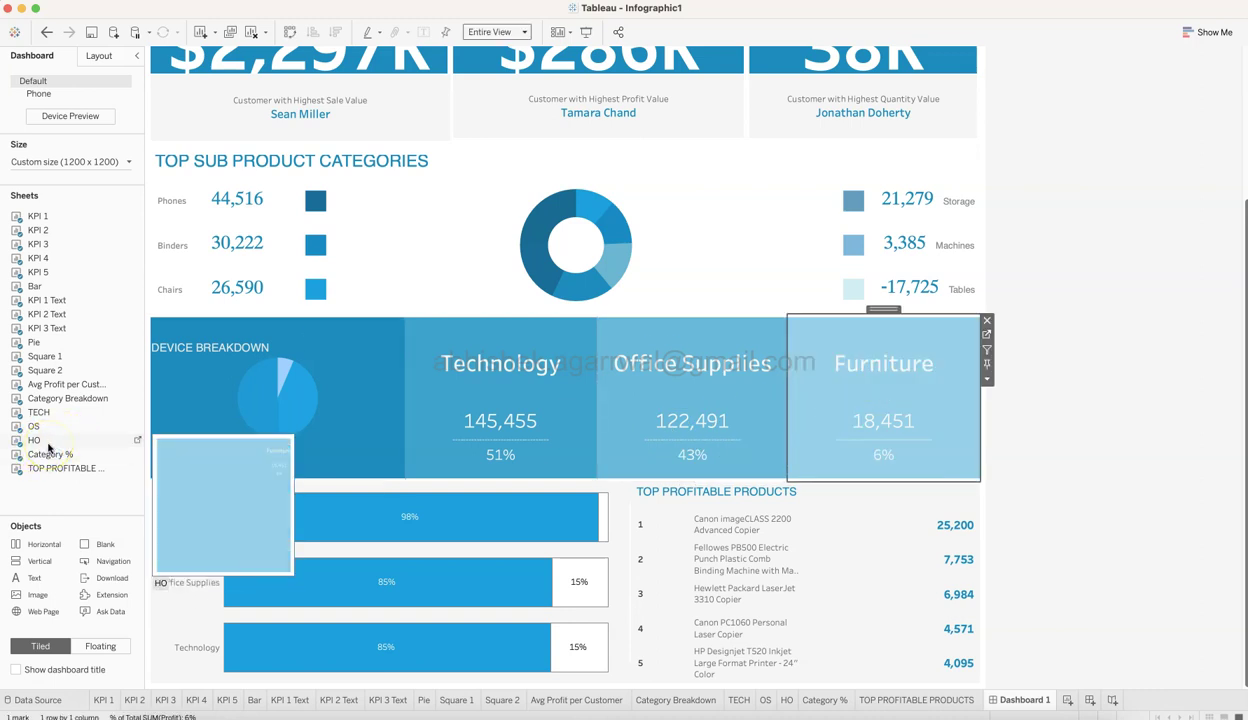
left_click(52, 444)
left_click(855, 557)
left_click(1078, 443)
left_click(967, 437)
left_click(1177, 486)
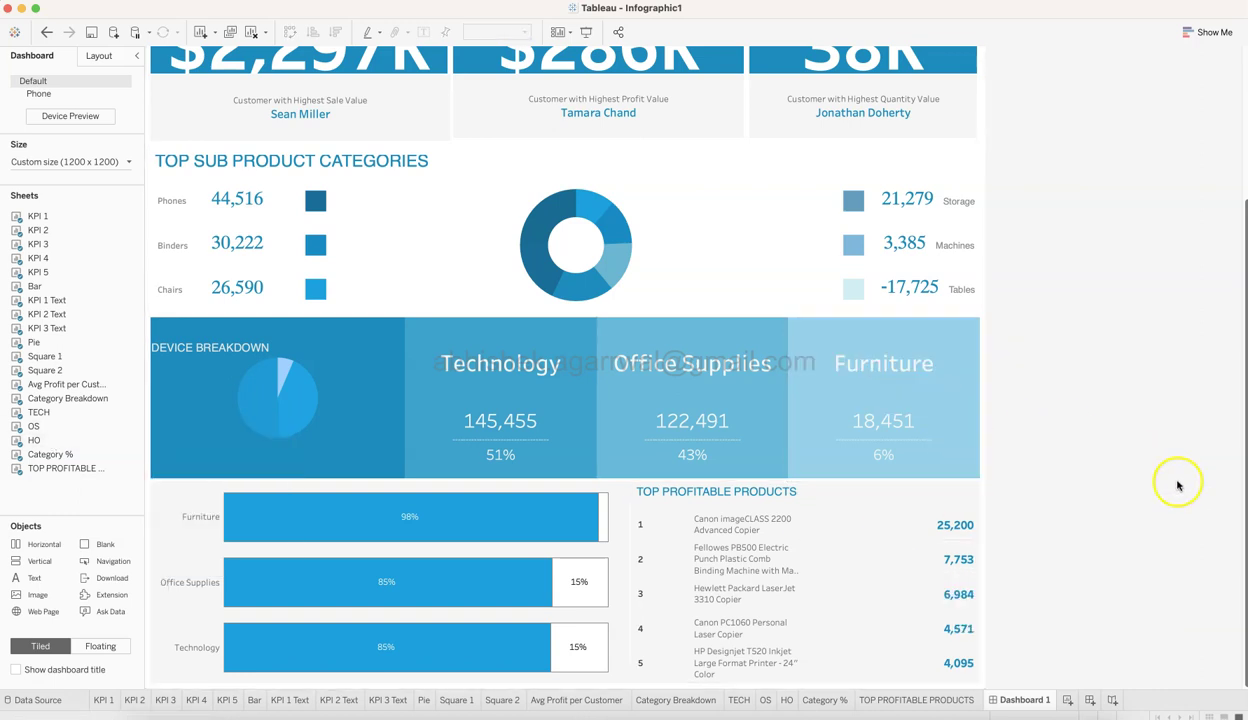
Compare the outer padding of the Category Breakdown, TECH, OS and HO items in the DEVICE BREAKDOWN row, and clear the selection
left_click(351, 365)
left_click(100, 56)
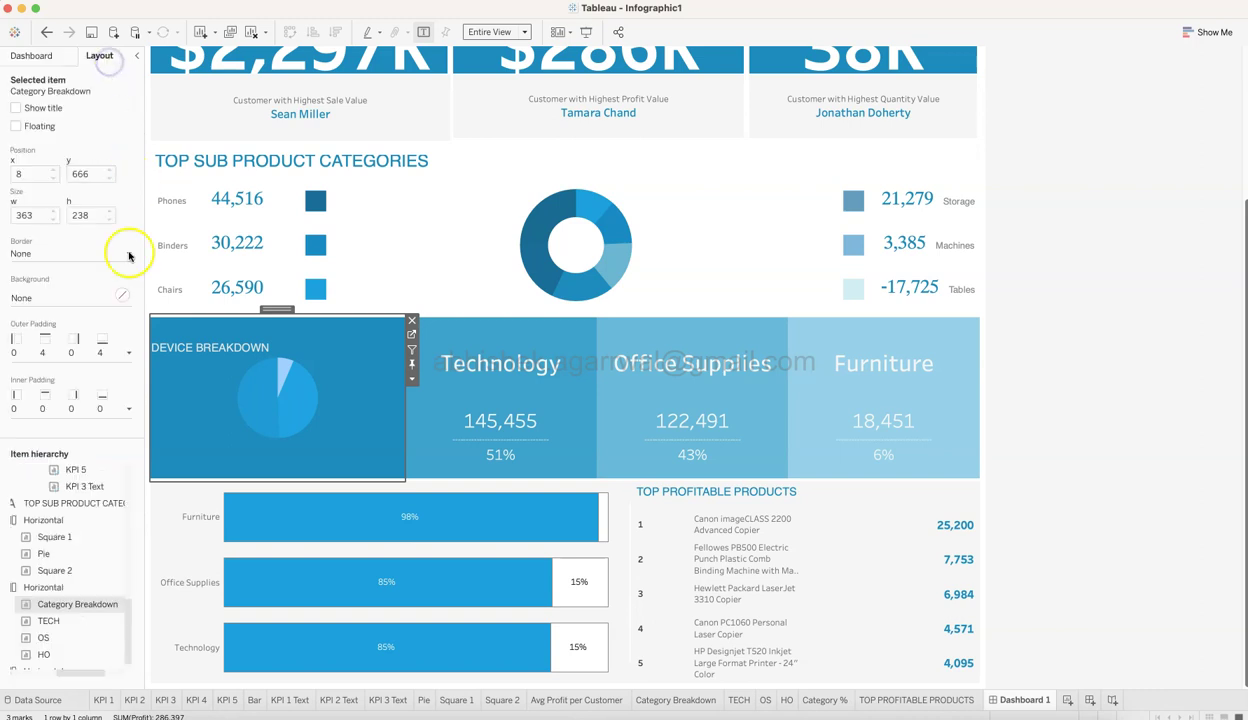
left_click(126, 356)
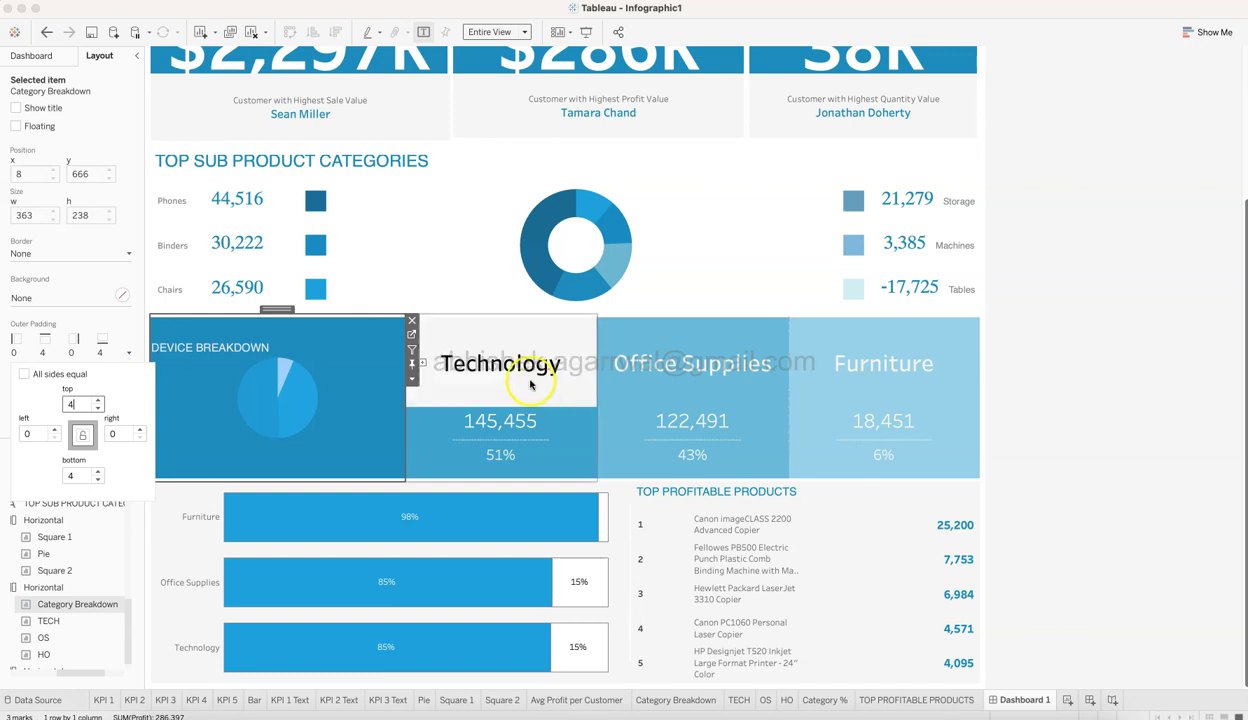
left_click(513, 339)
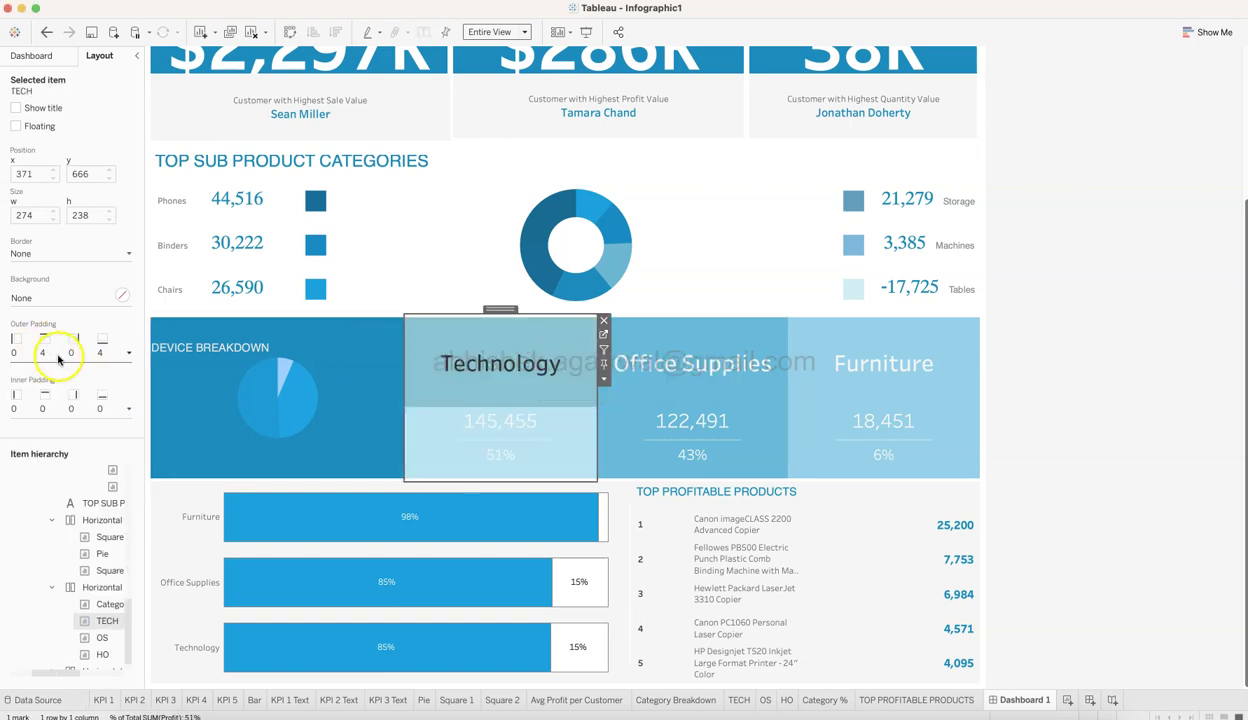
left_click(630, 362)
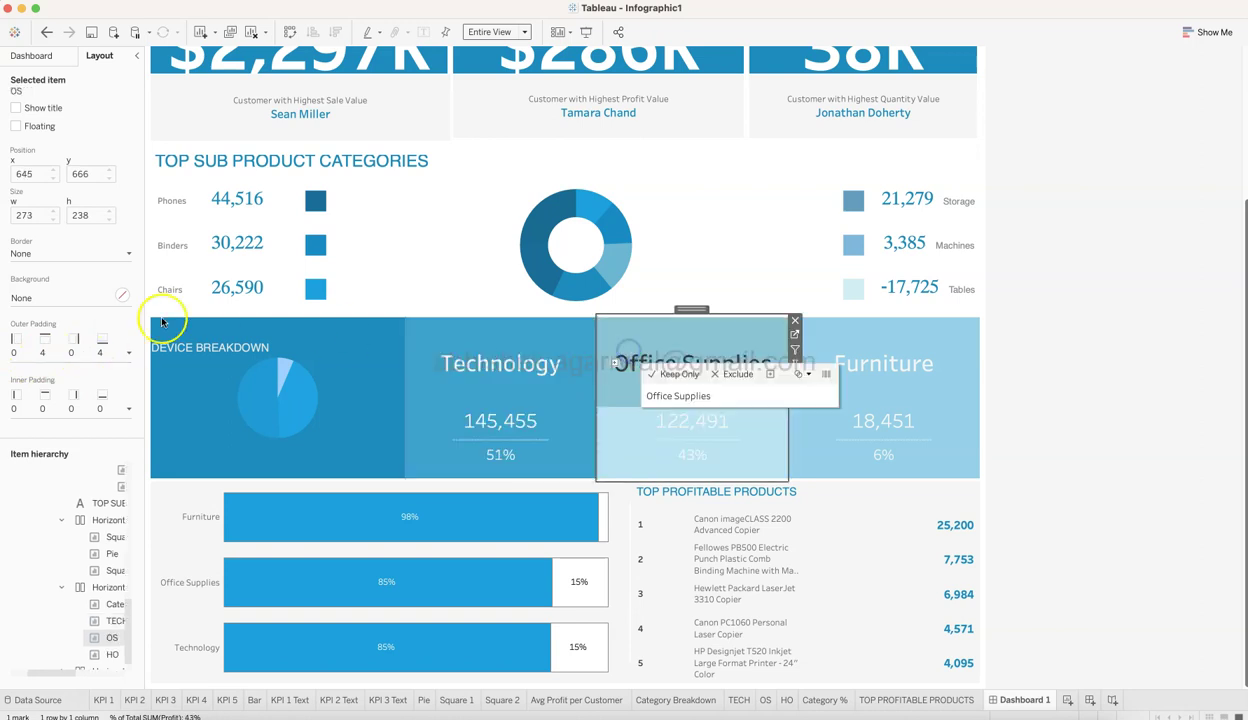
left_click(894, 362)
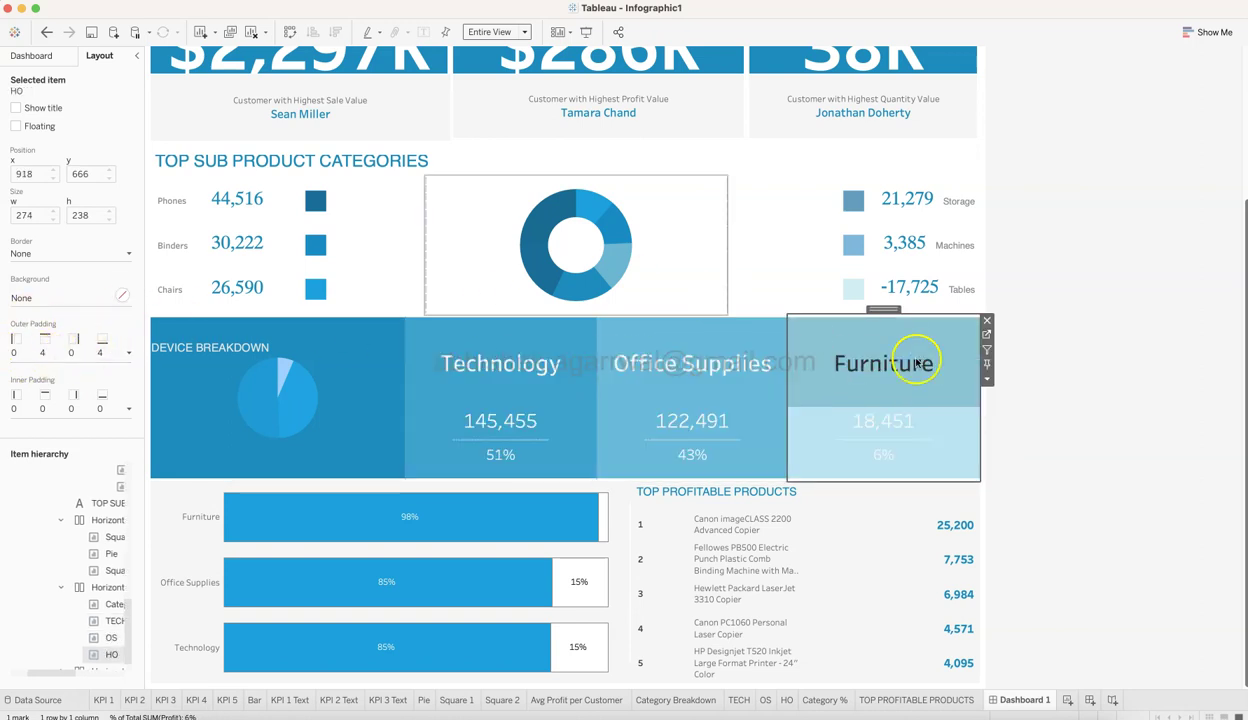
left_click(1145, 370)
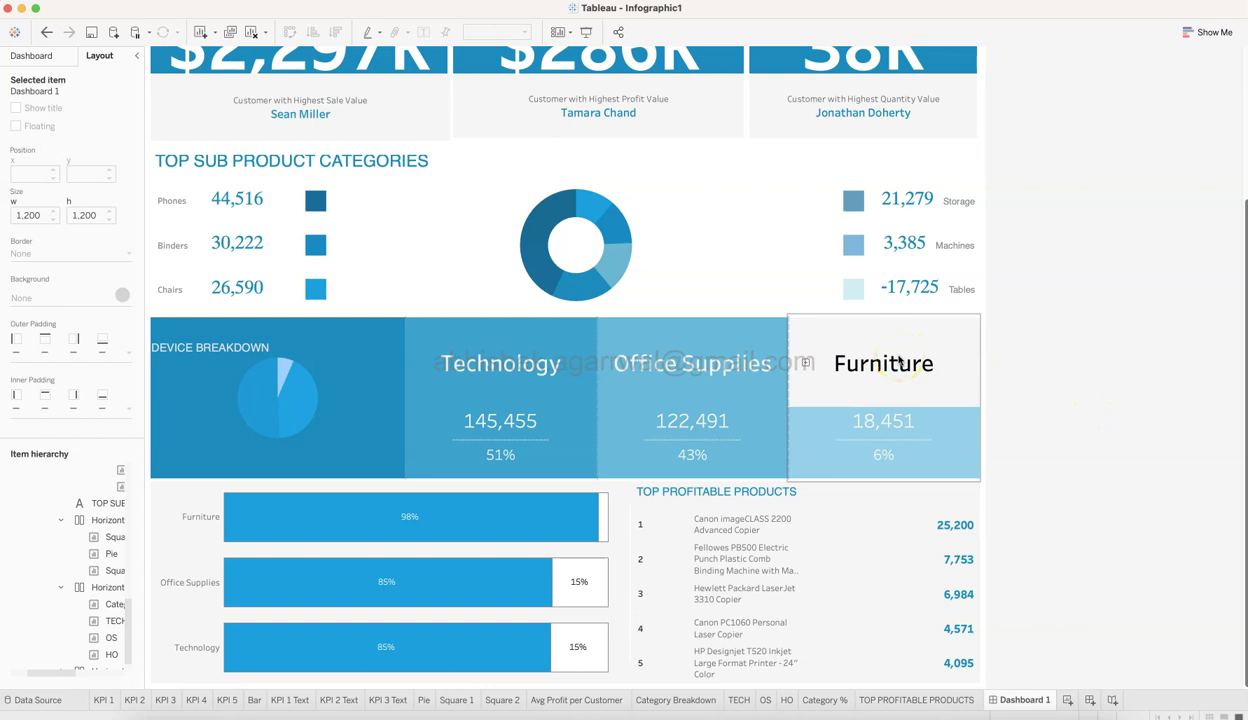
Return to the dashboard's sheet list and identify the sheets behind the category percentage bars and the TOP PROFITABLE PRODUCTS table
mouse_move(315, 390)
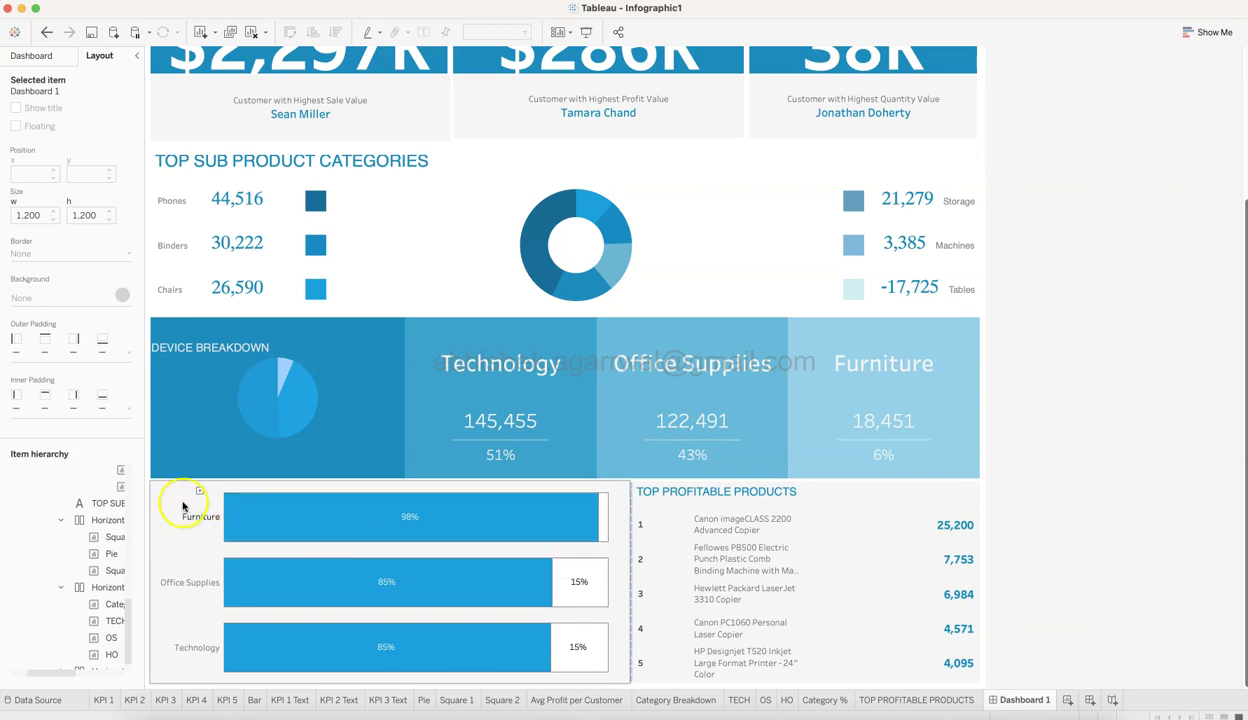
left_click(38, 55)
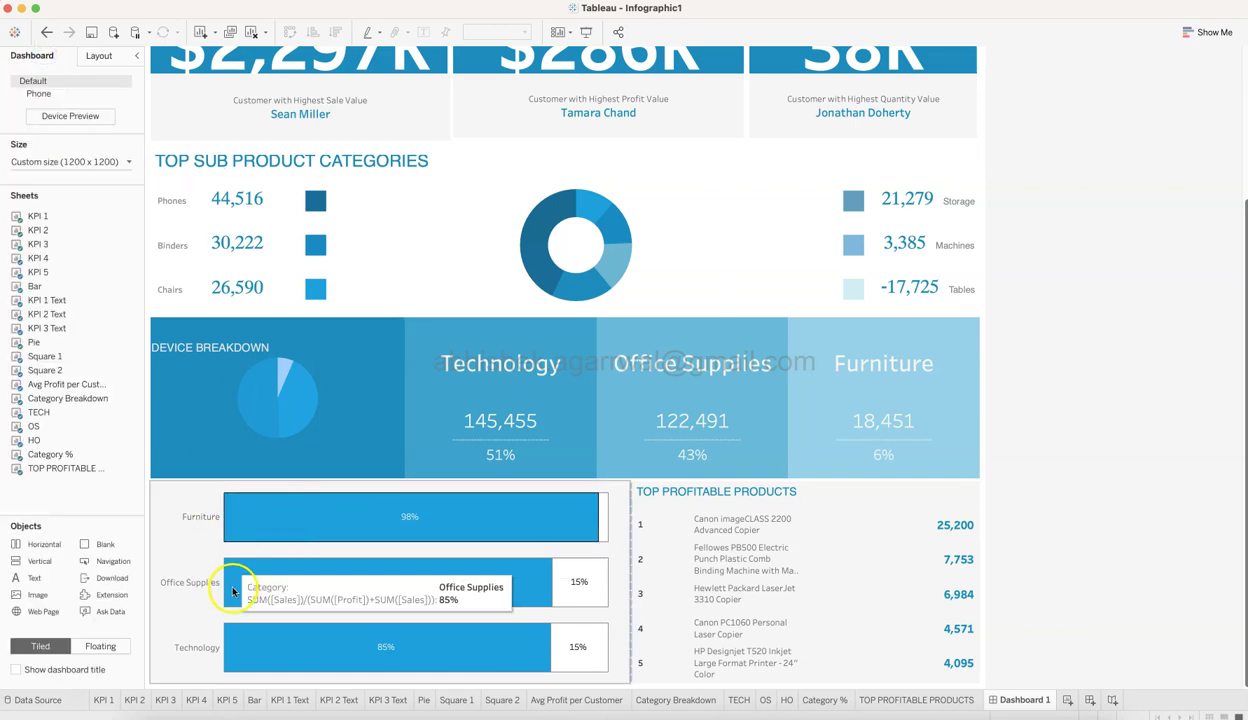
mouse_move(565, 582)
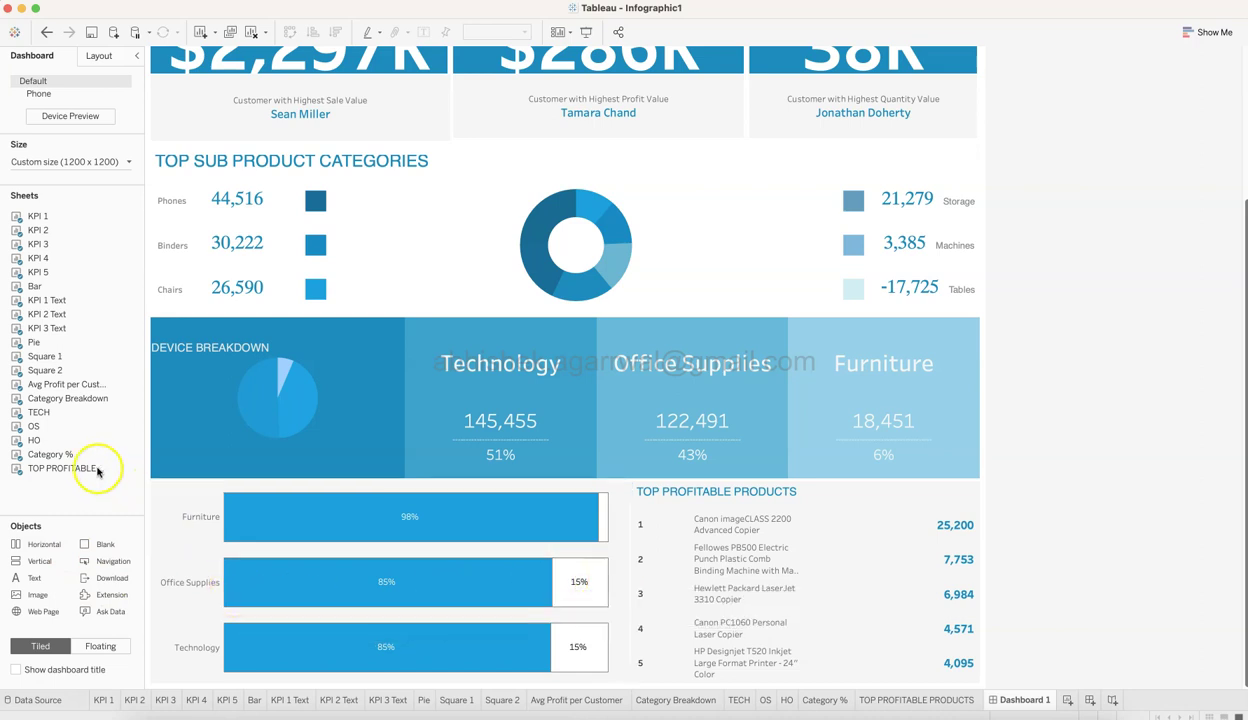
mouse_move(92, 463)
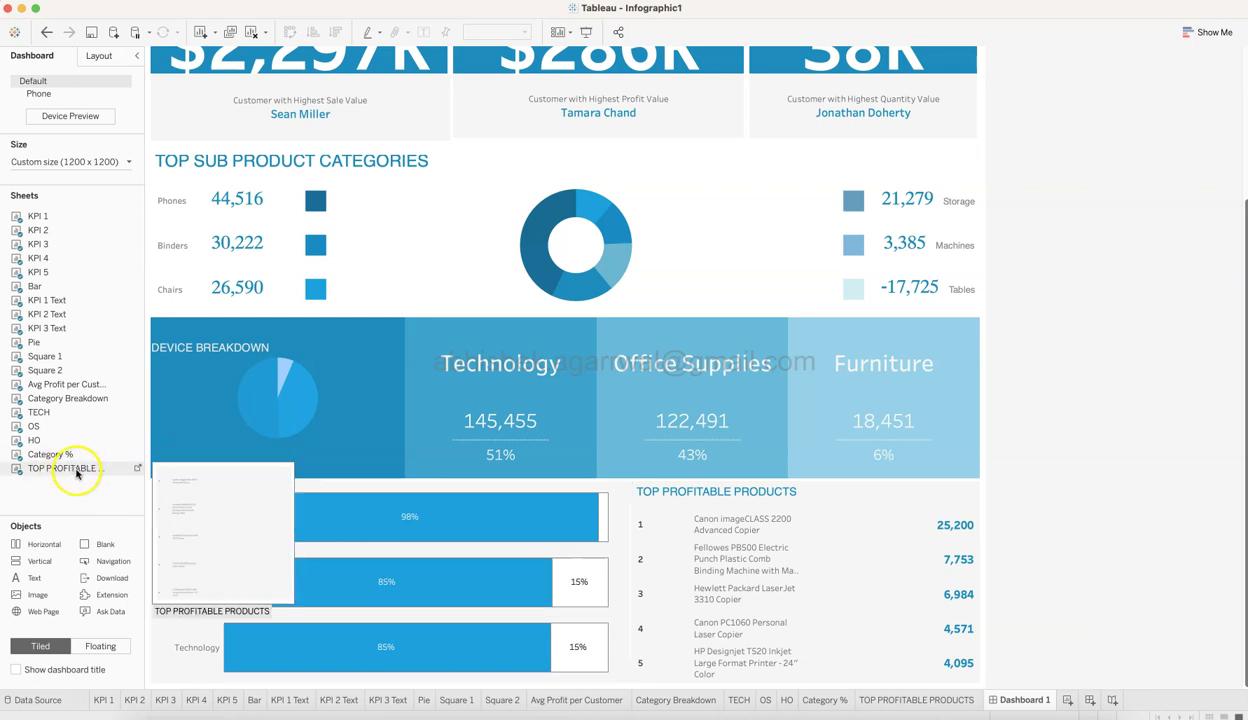
mouse_move(829, 572)
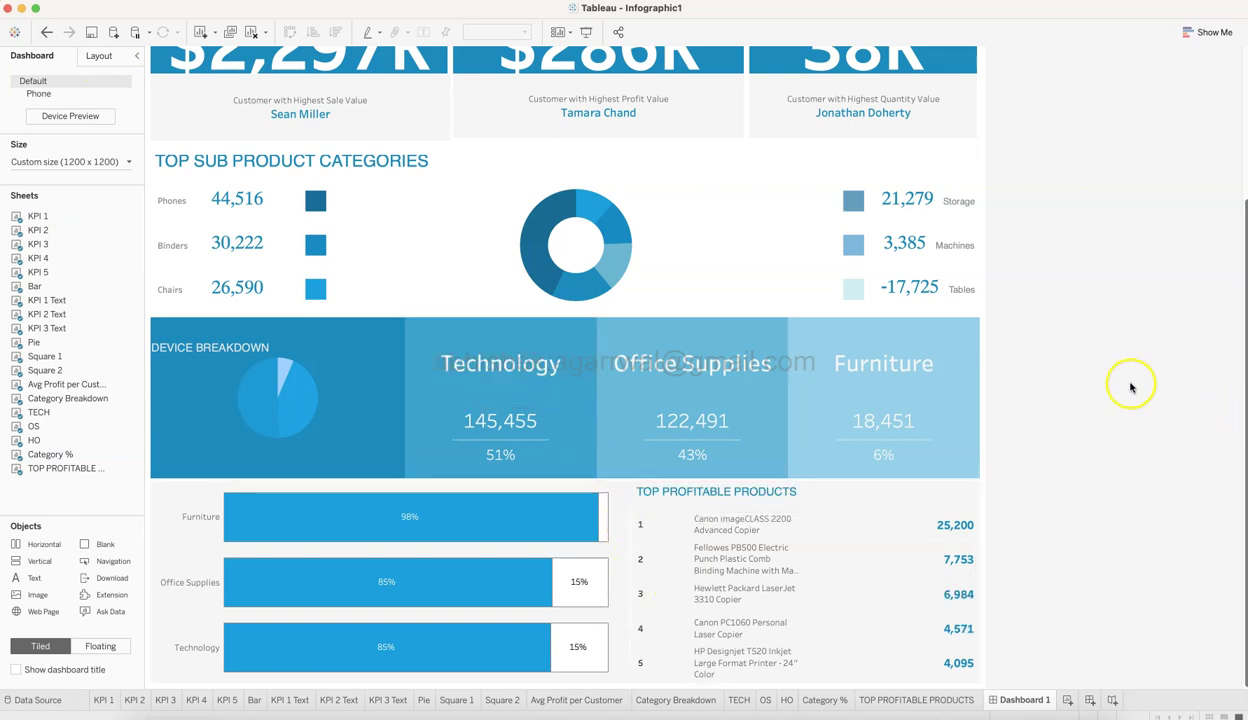
Examine the item hierarchy of the last horizontal container and select the Blank divider between Category % and TOP PROFITABLE PRODUCTS
left_click(104, 56)
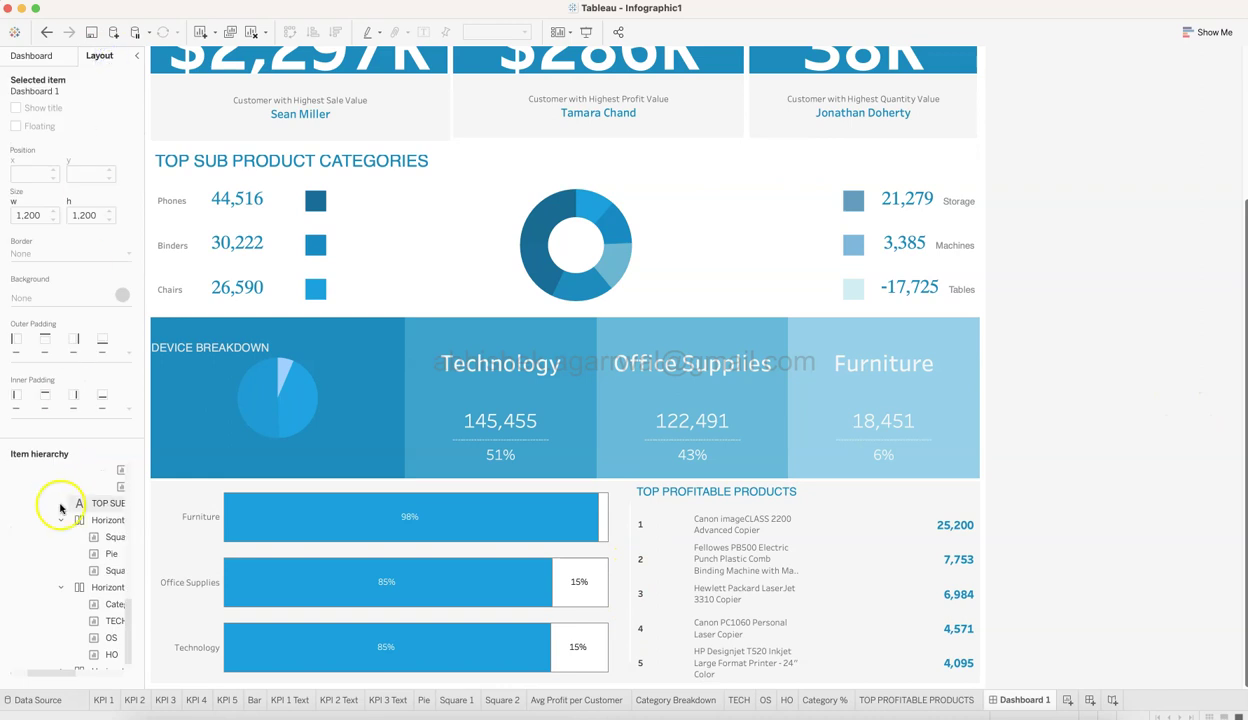
scroll(60, 505, "down", 5)
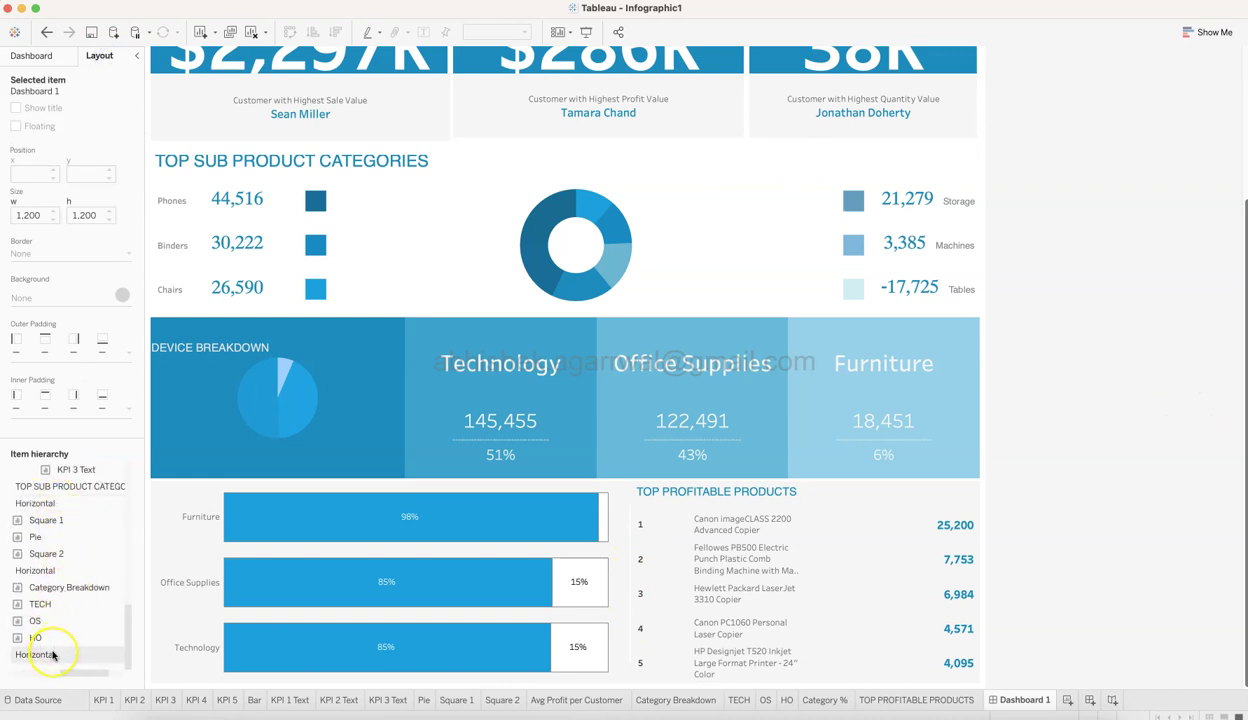
scroll(53, 655, "left", 5)
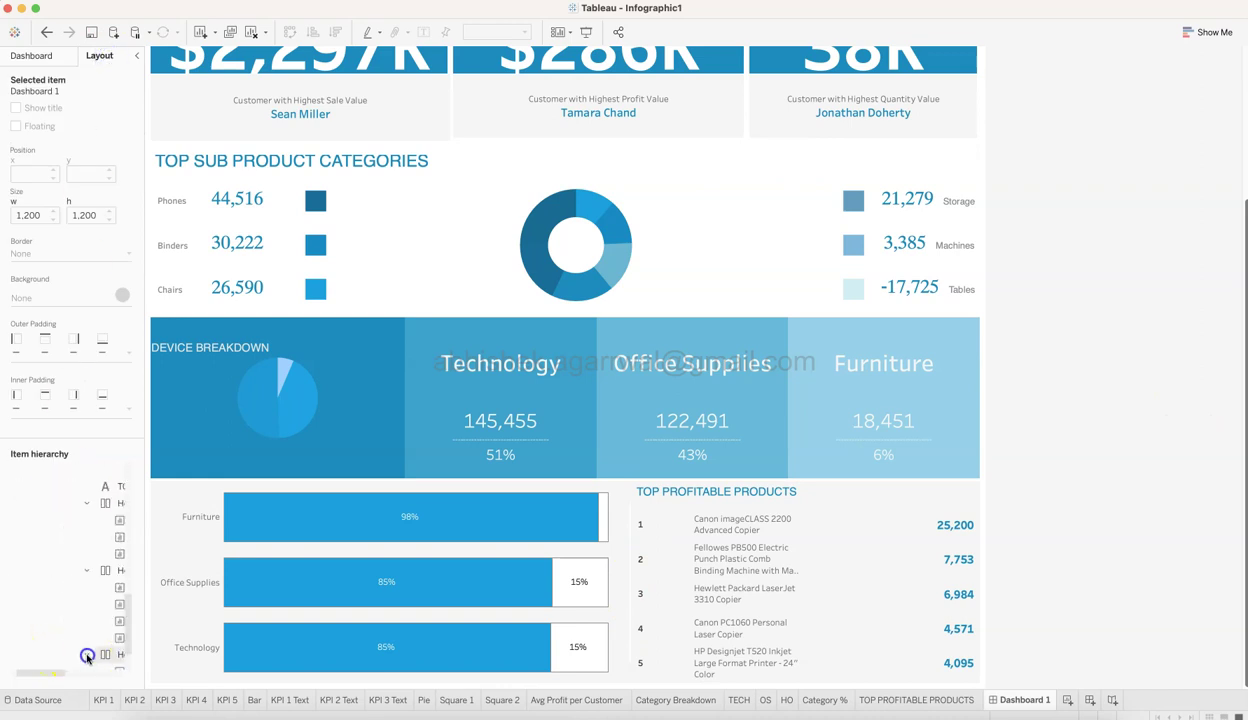
scroll(40, 625, "right", 5)
scroll(42, 630, "down", 3)
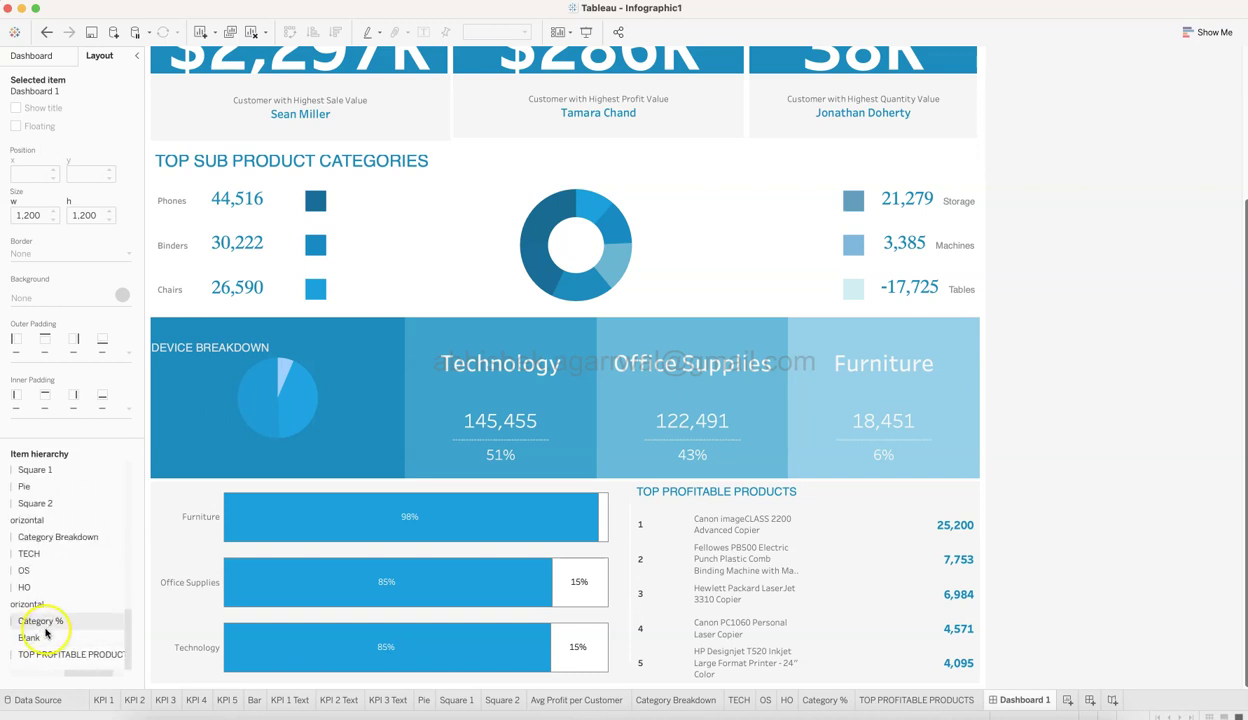
scroll(45, 632, "left", 5)
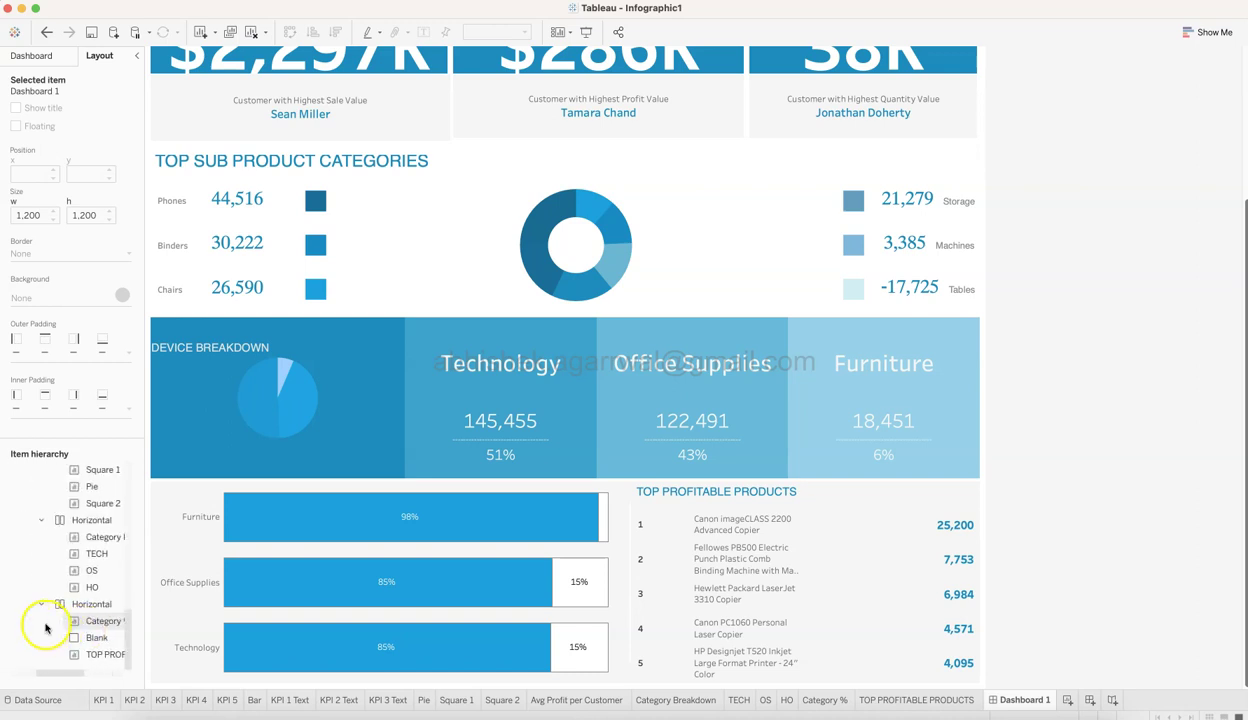
left_click(95, 637)
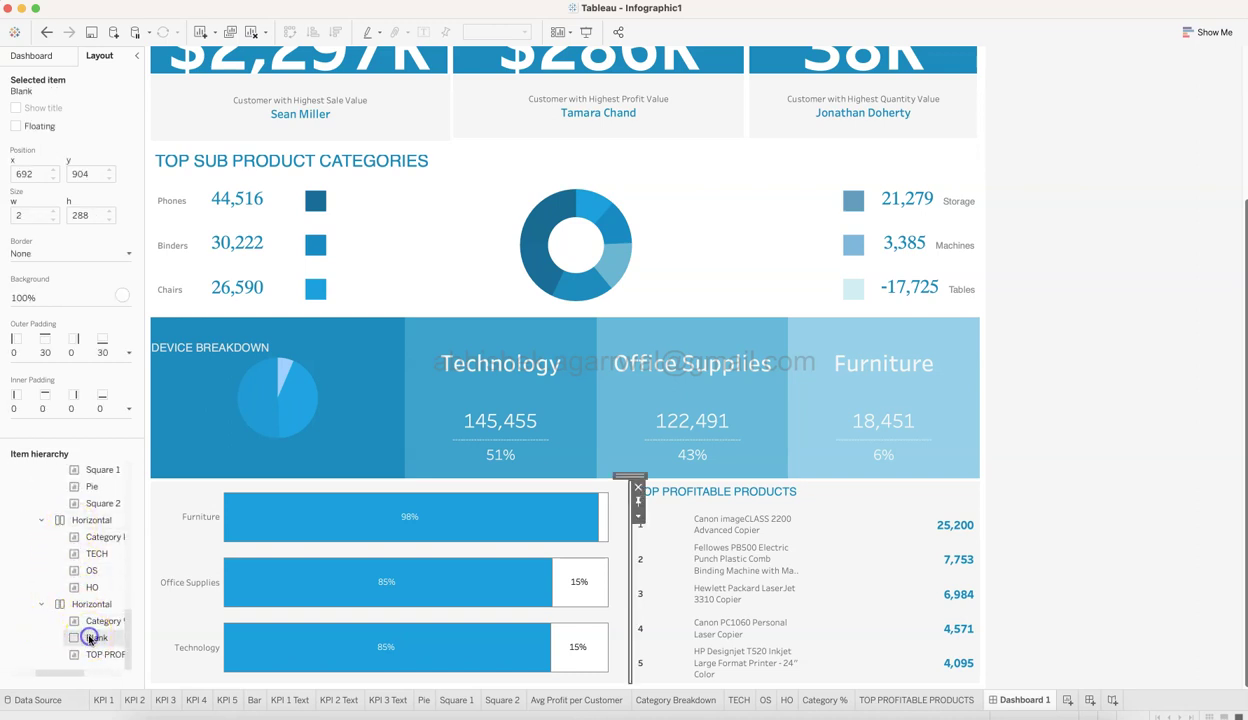
Inspect the Blank divider's fixed width and outer padding without changing them, and clear the selection
left_click(638, 515)
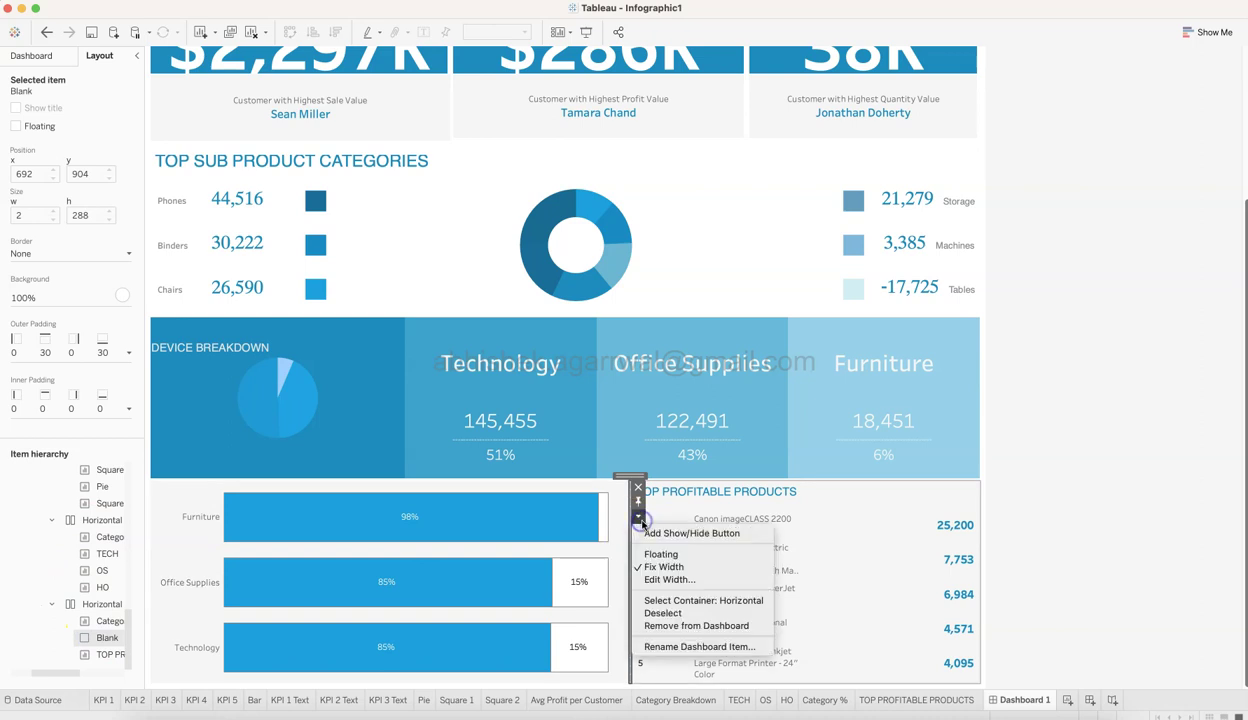
left_click(668, 579)
left_click(745, 396)
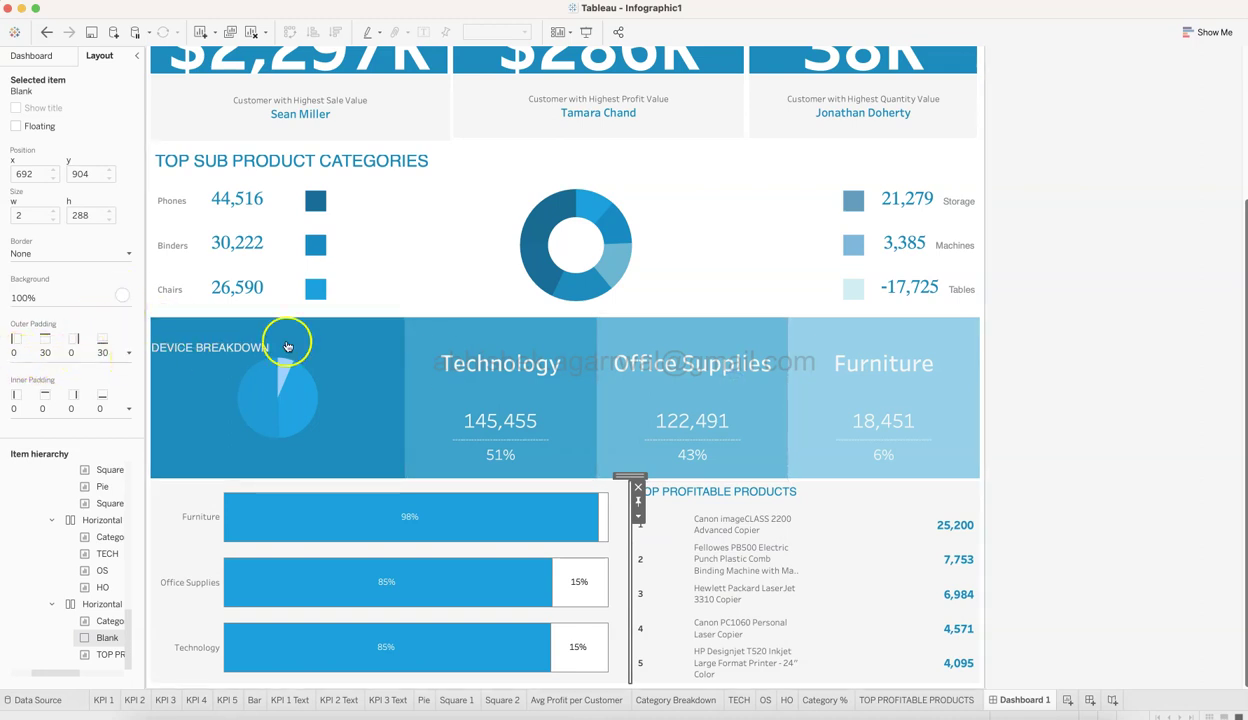
left_click(1043, 520)
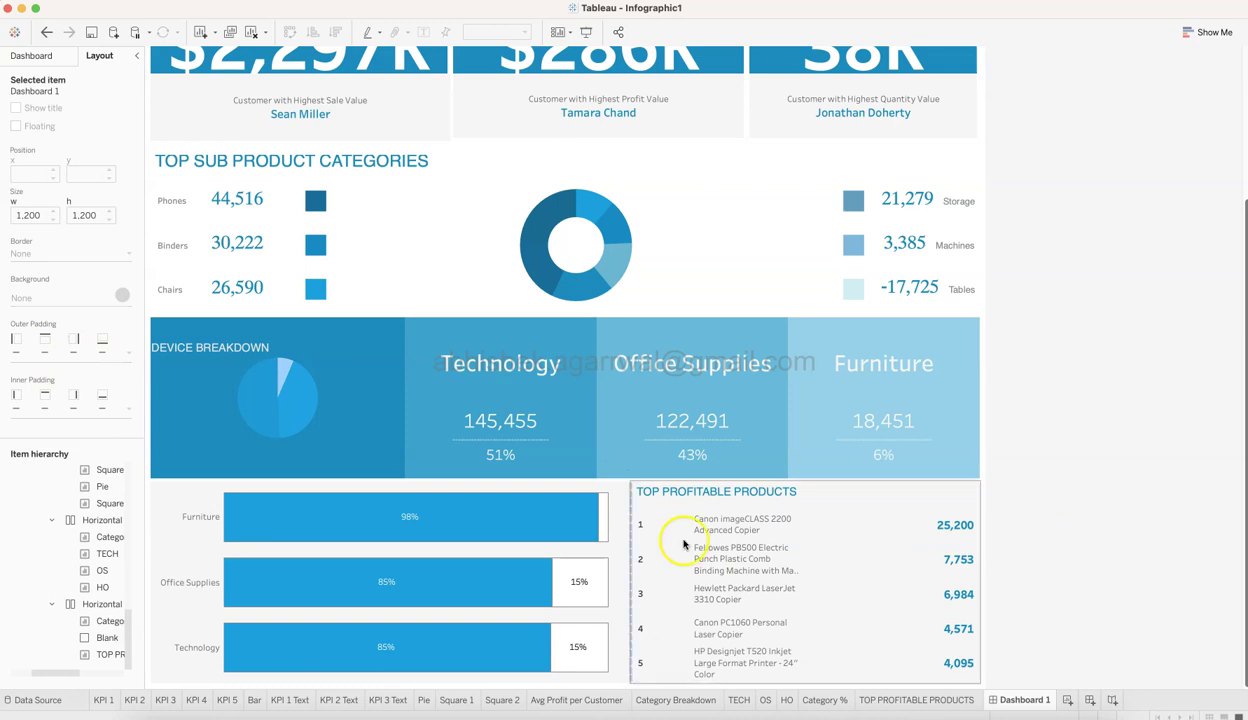
Return to the dashboard's sheet list and review the finished infographic from the KPI tiles down to the TOP PROFITABLE PRODUCTS table
mouse_move(847, 607)
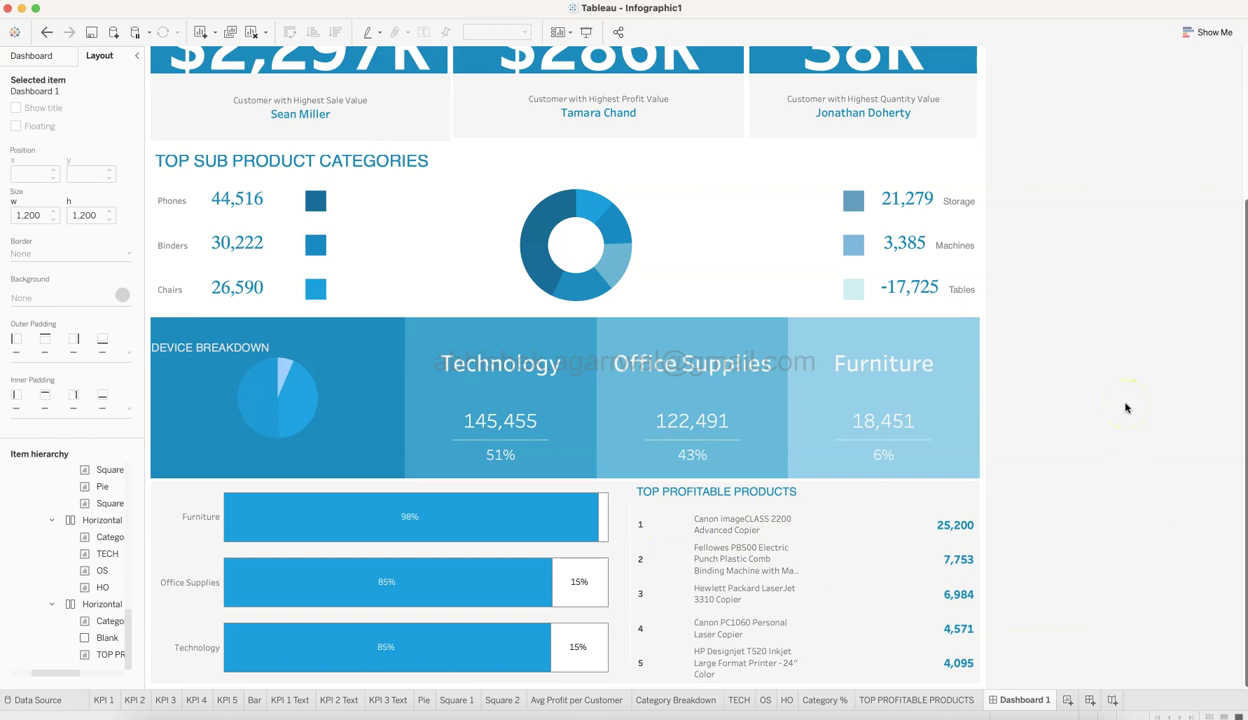
scroll(1125, 408, "up", 5)
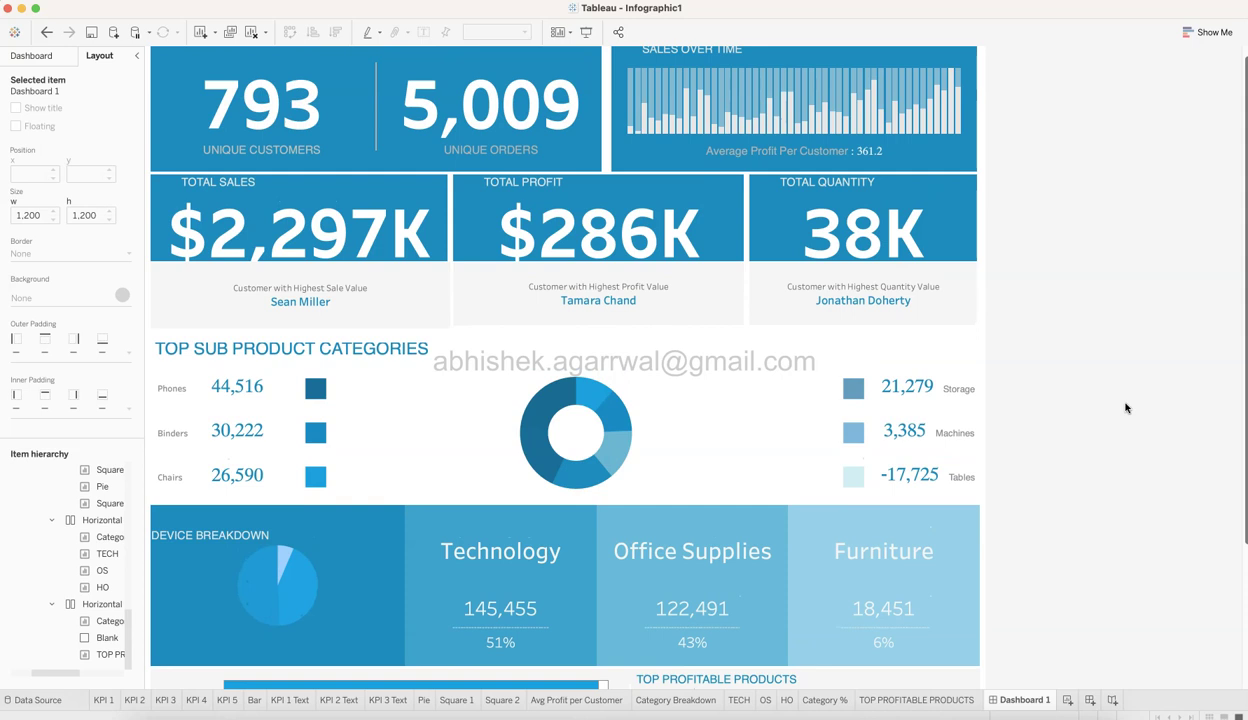
scroll(1125, 408, "up", 1)
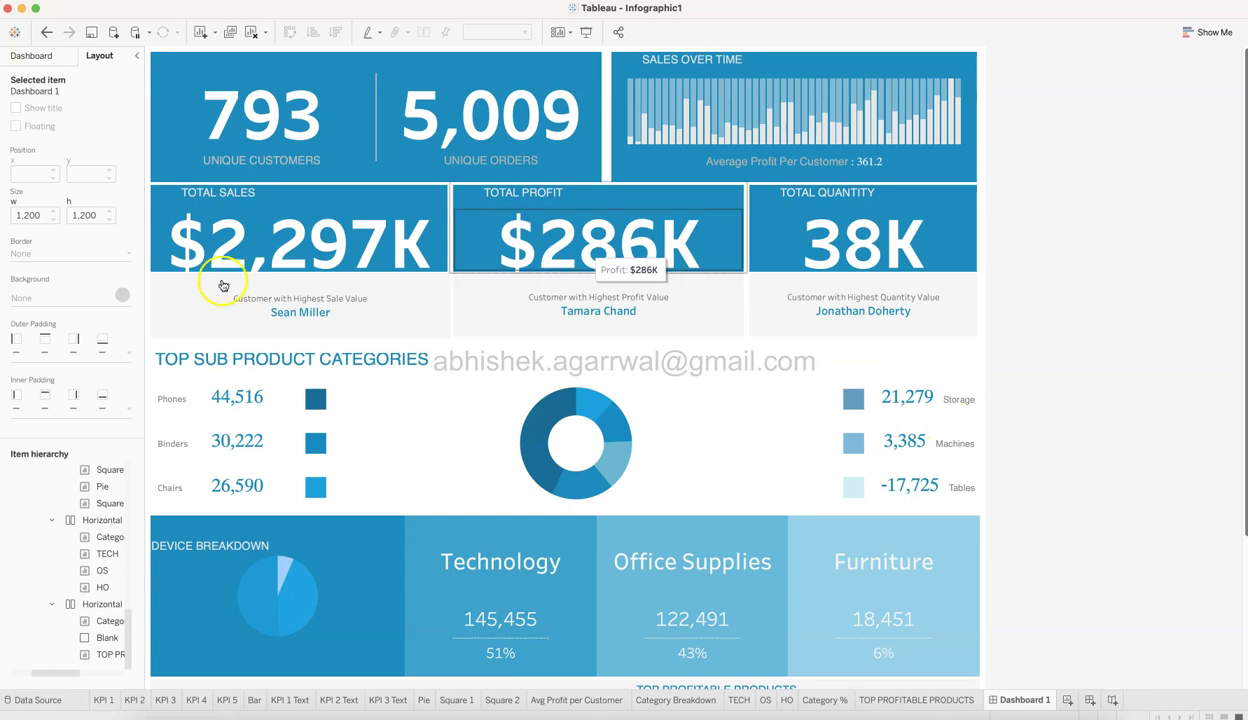
left_click(32, 55)
left_click(1182, 305)
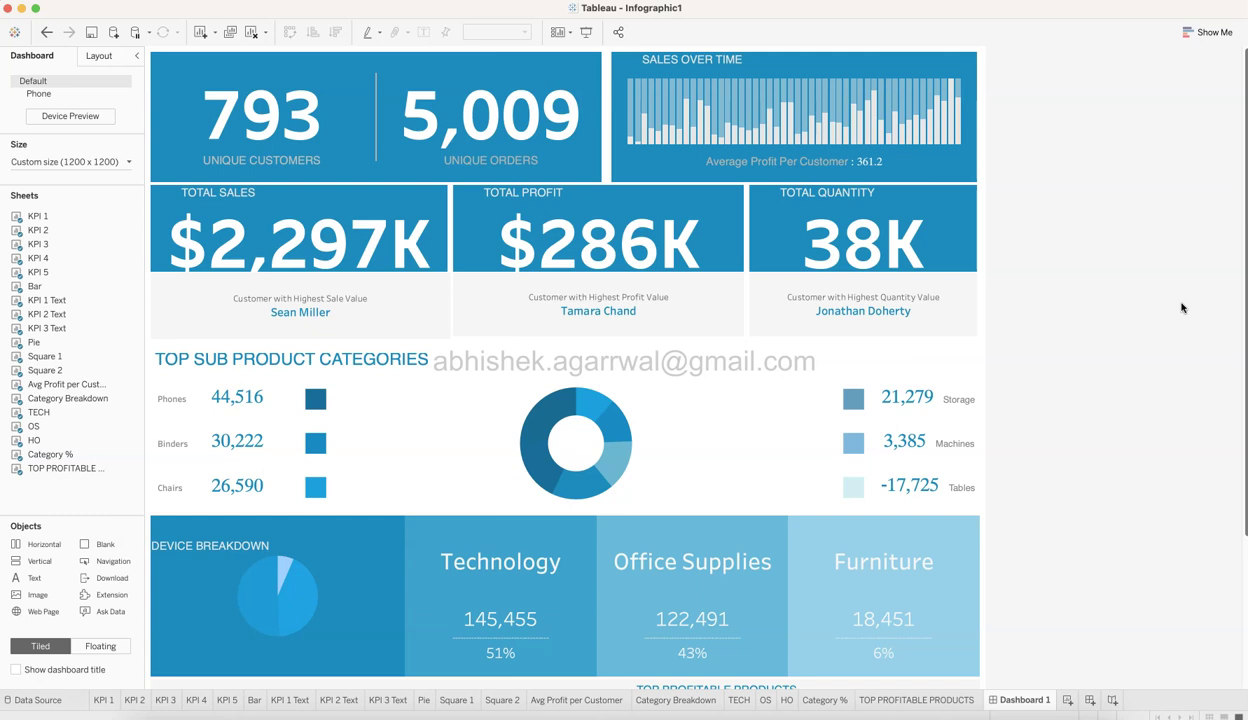
scroll(1181, 307, "down", 5)
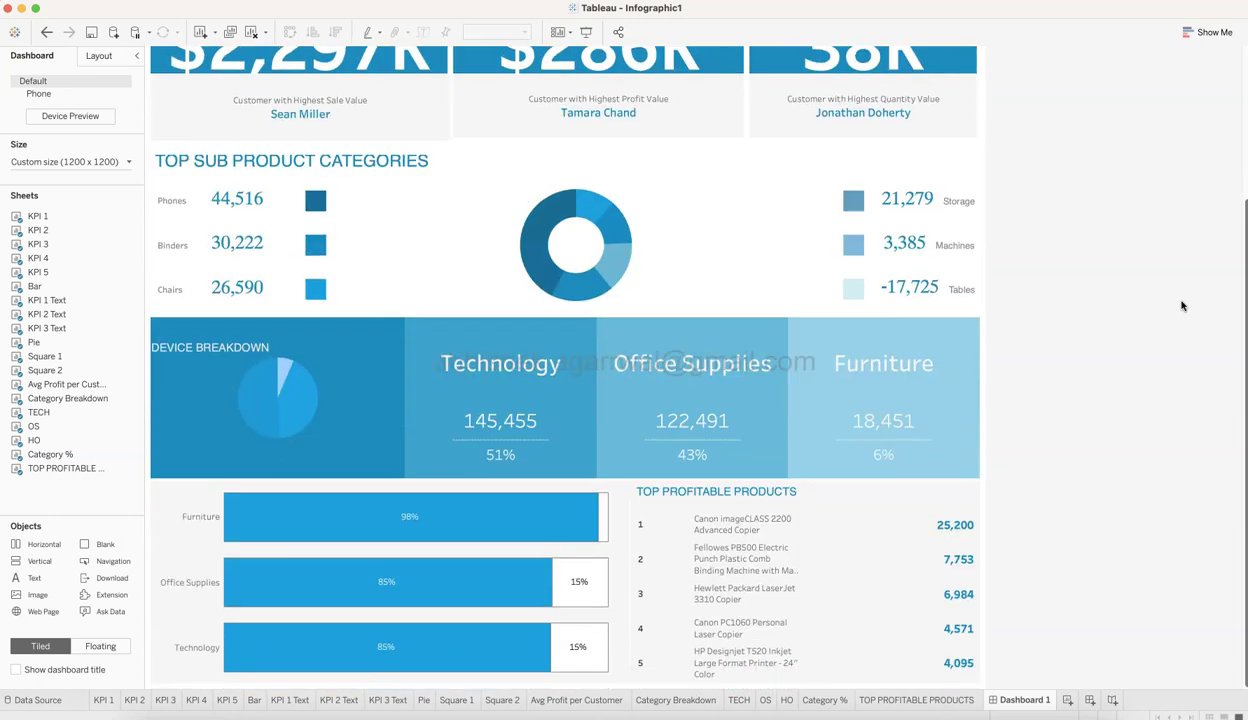
scroll(1181, 306, "up", 5)
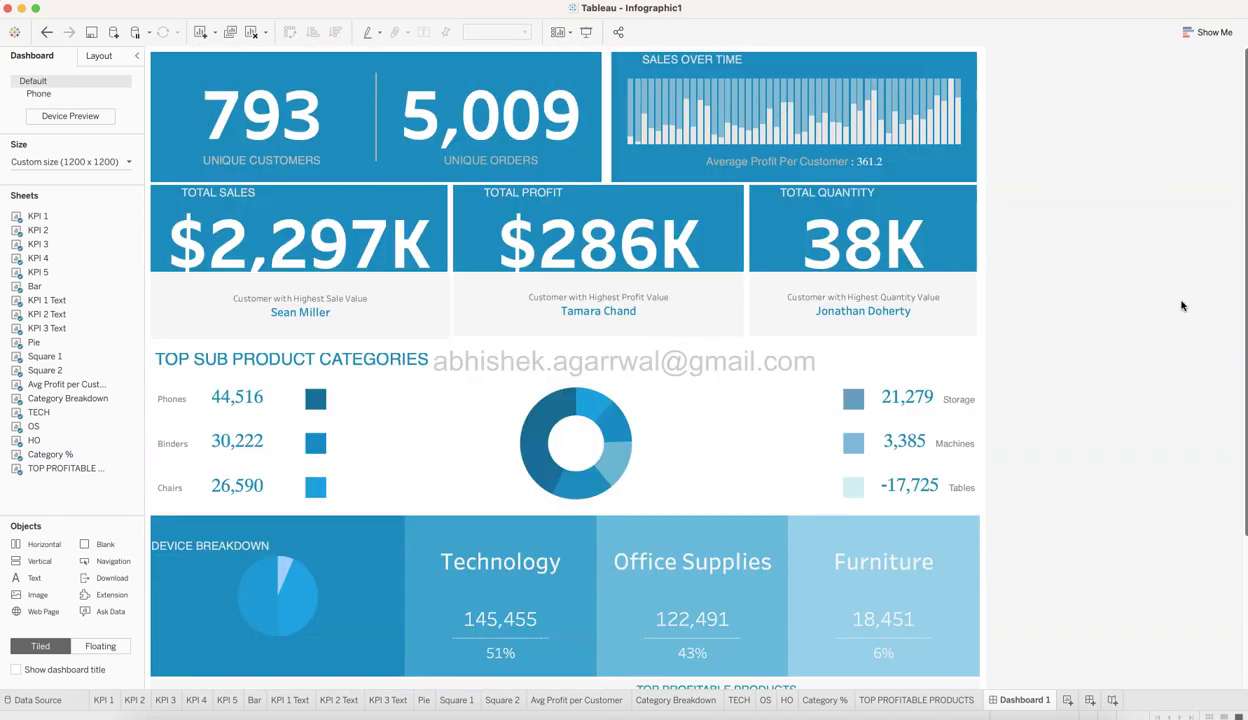